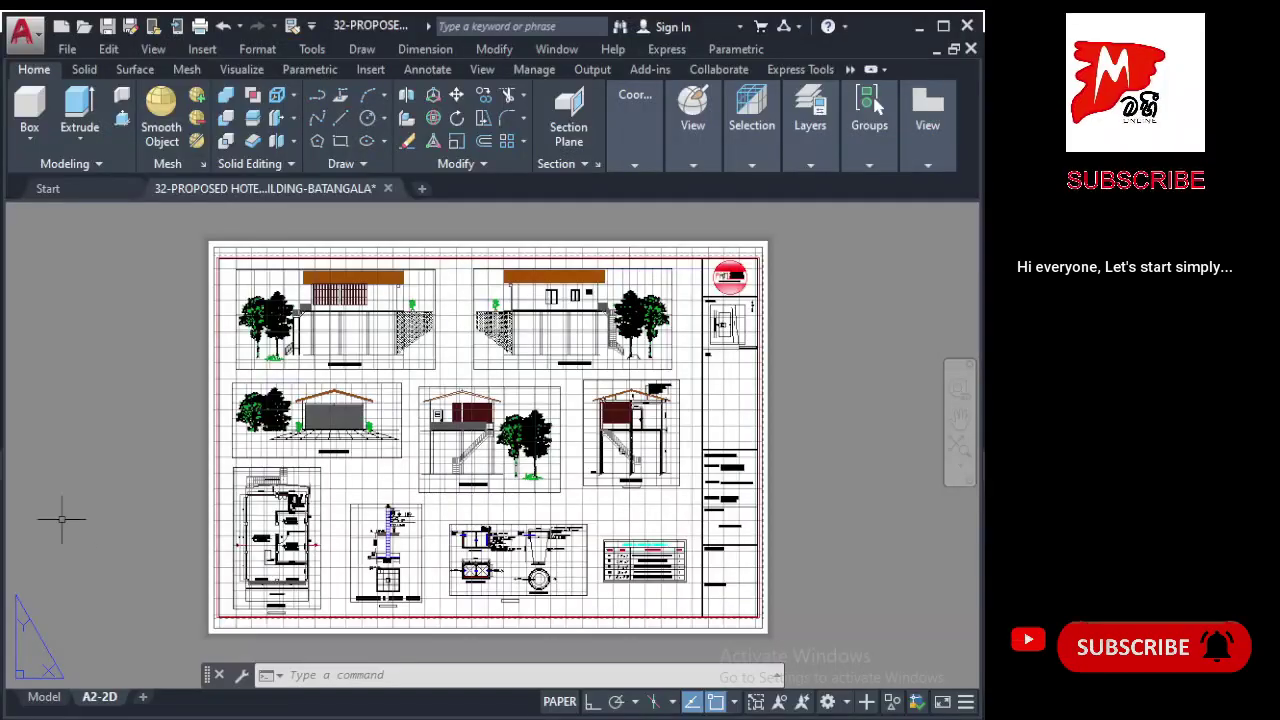
Zoom and pan around the A2-2D layout sheet, then switch to Model space.
scroll(337, 478, down, 1)
scroll(337, 478, down, 1)
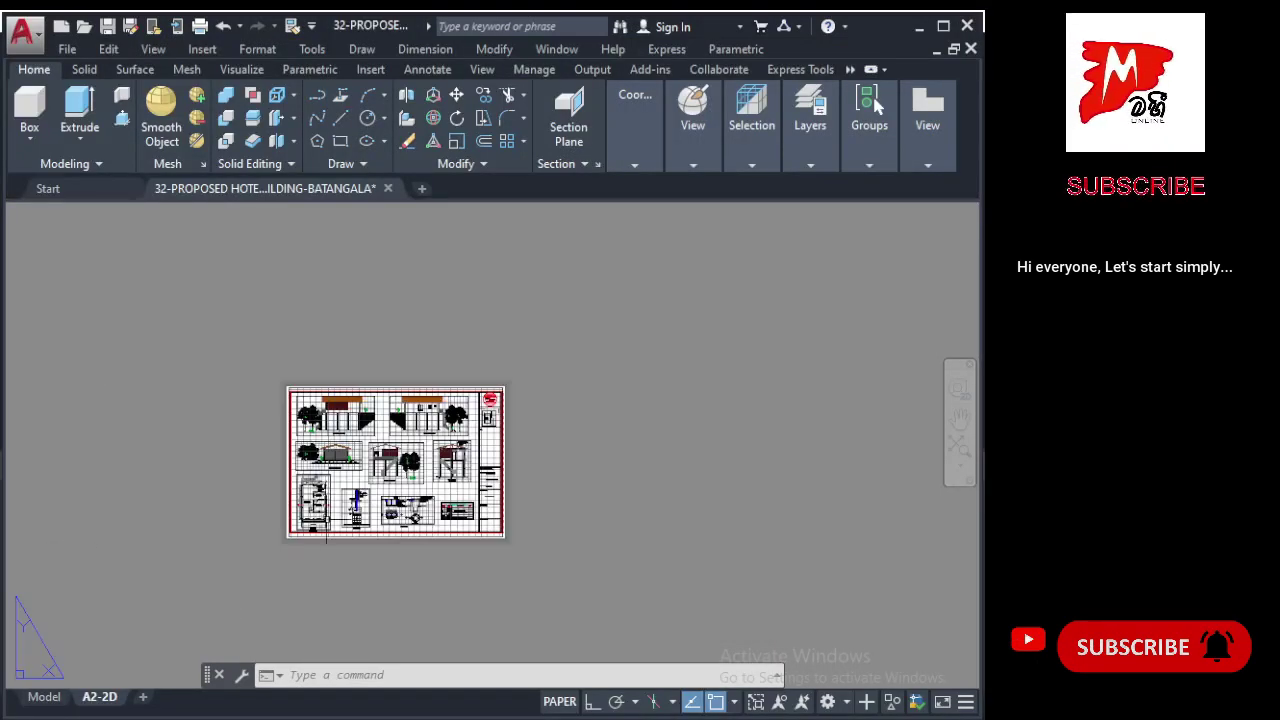
scroll(324, 508, up, 2)
scroll(324, 508, up, 1)
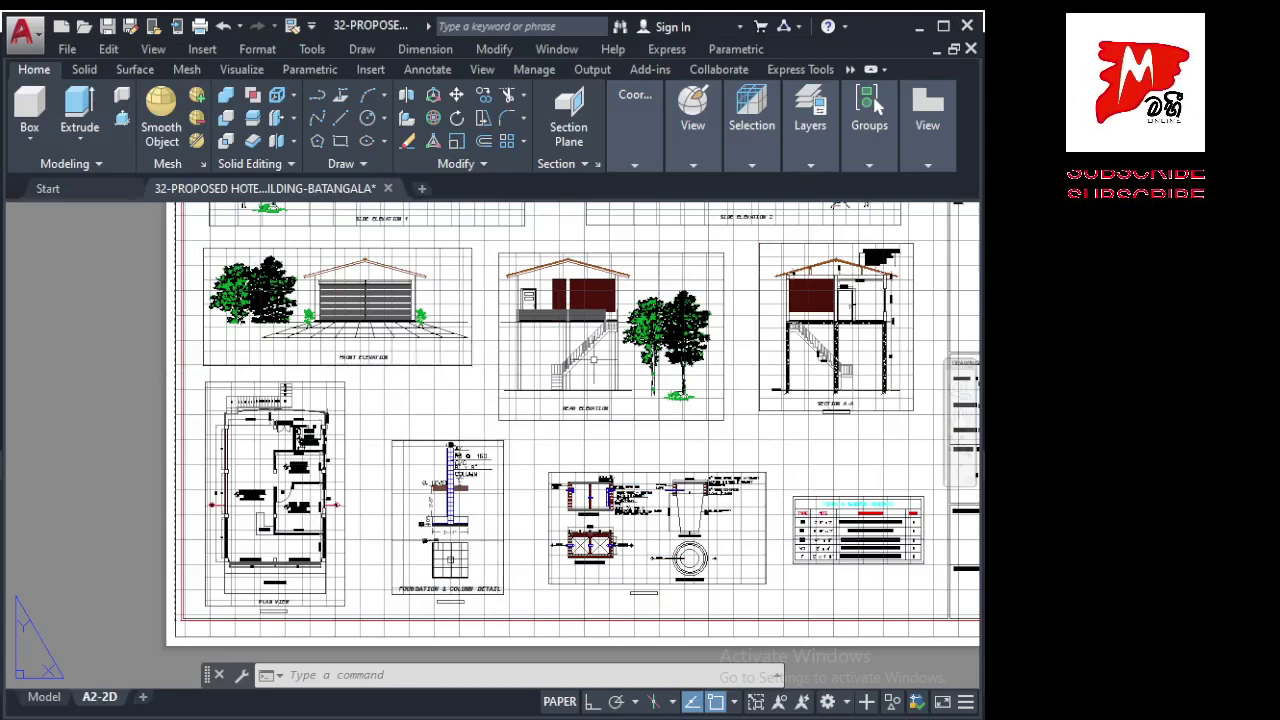
middle_drag(590, 357, 531, 406)
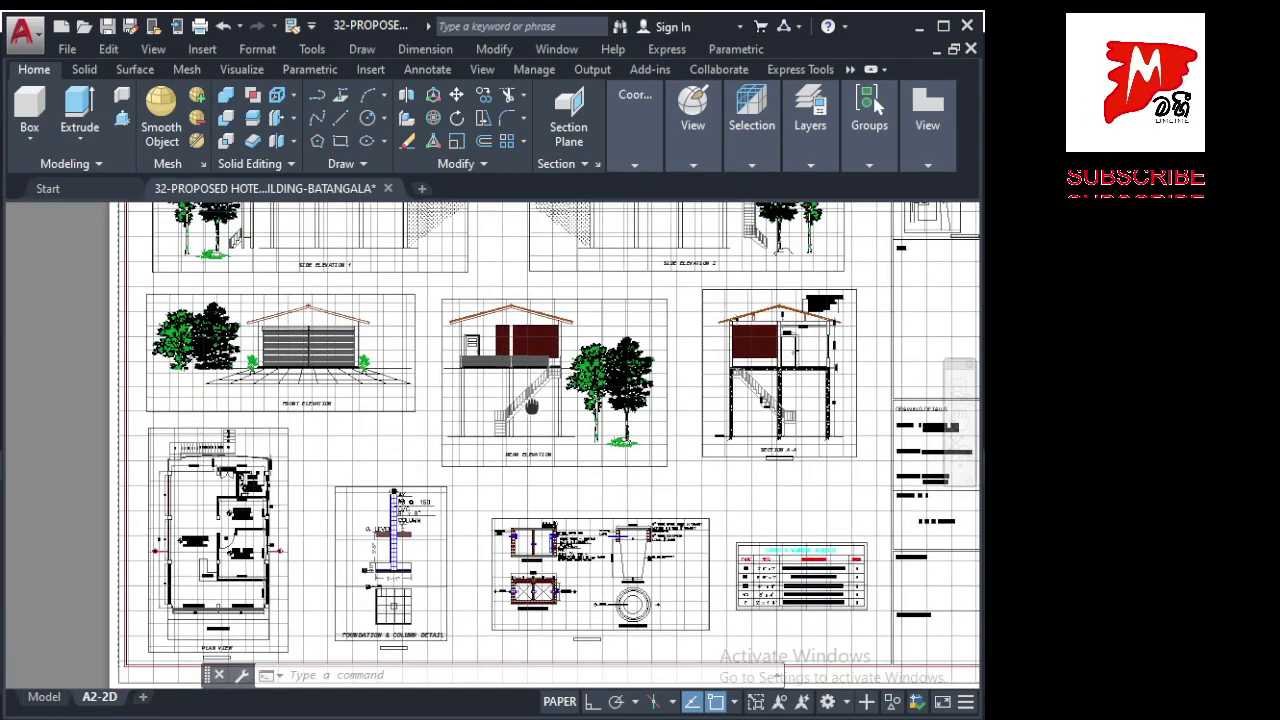
scroll(531, 406, down, 2)
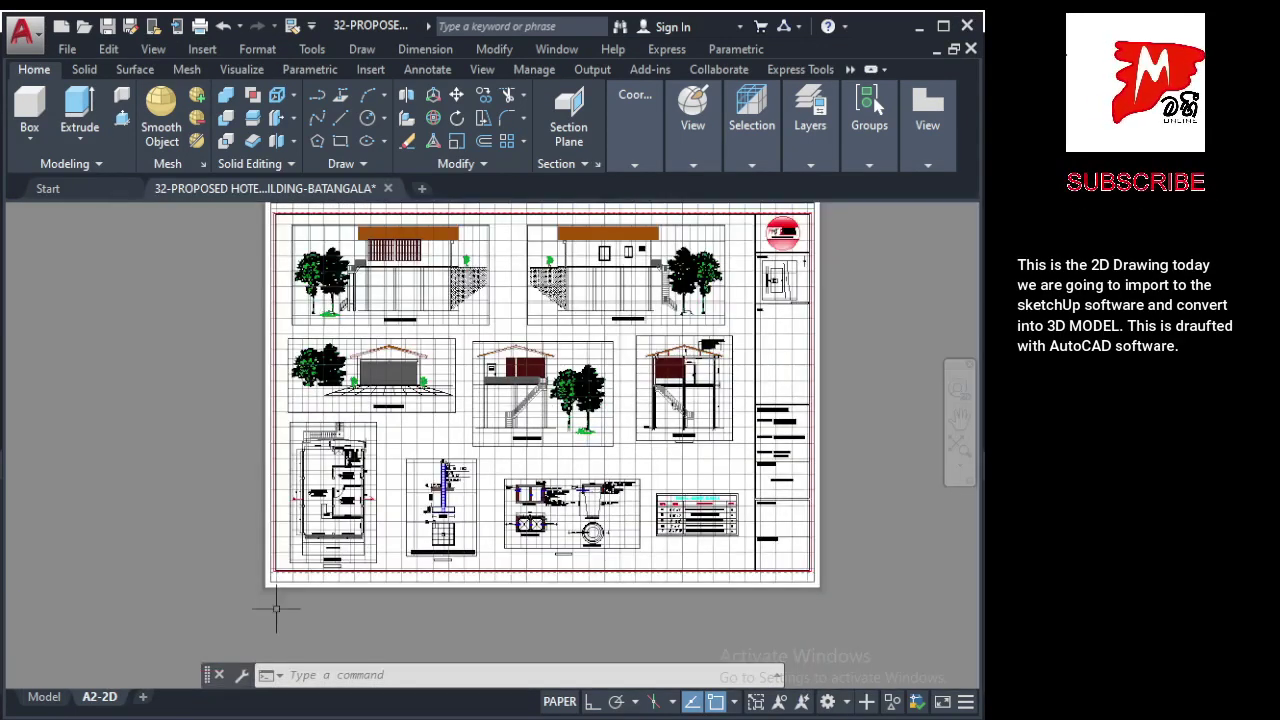
click(53, 700)
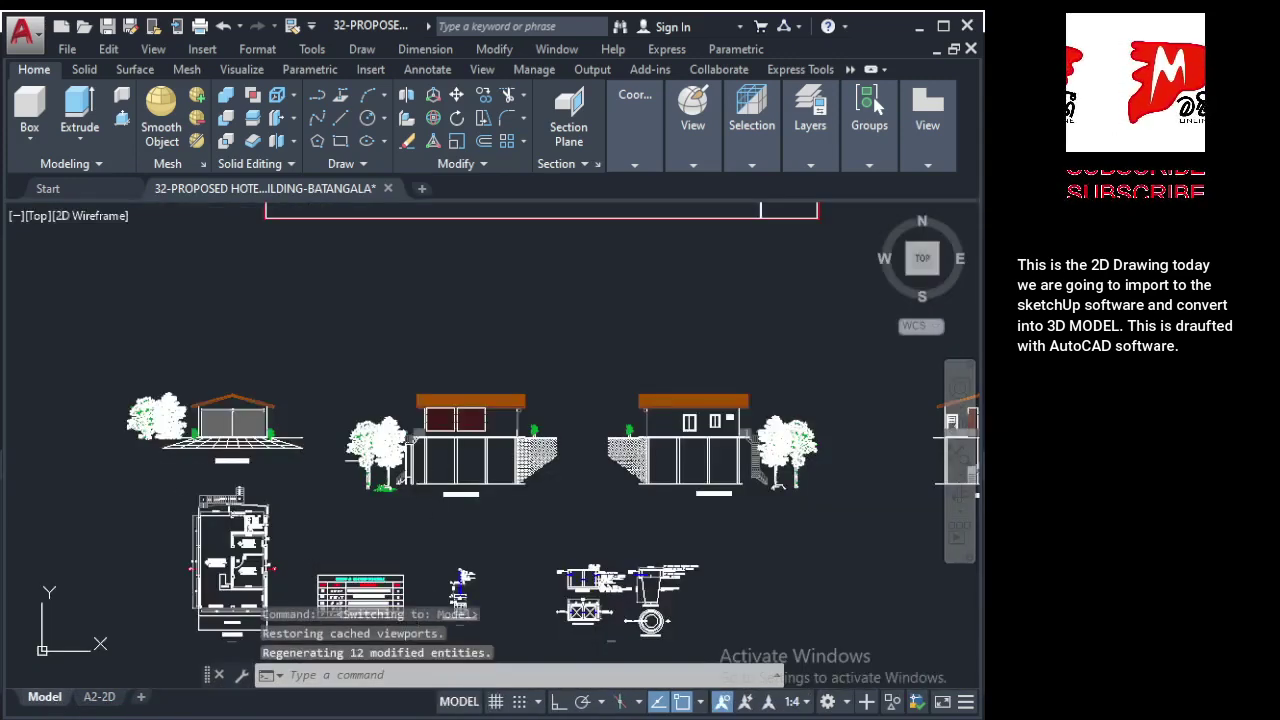
Pan across the front elevation toward the elevations, plan and details on the right.
scroll(210, 417, up, 4)
scroll(210, 417, up, 2)
middle_drag(255, 425, 421, 413)
scroll(255, 456, down, 5)
middle_drag(255, 456, 205, 470)
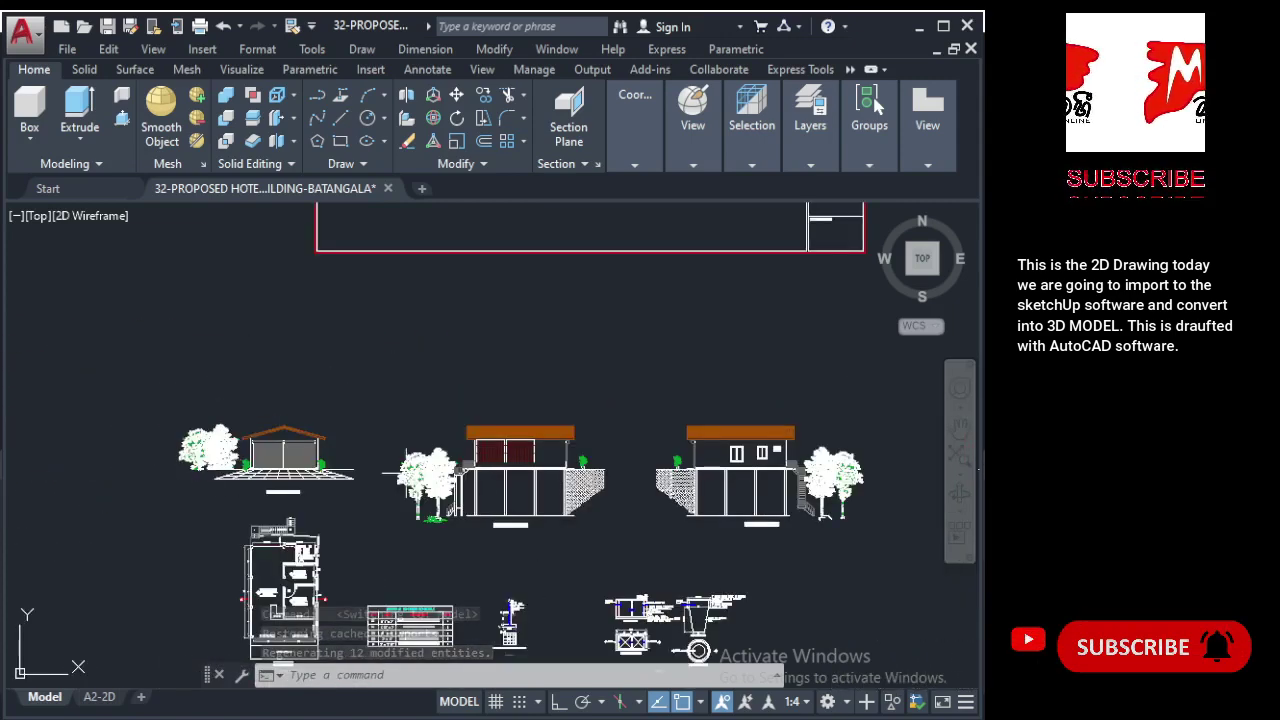
mouse_move(555, 507)
middle_down()
mouse_move(304, 543)
mouse_move(401, 481)
middle_up()
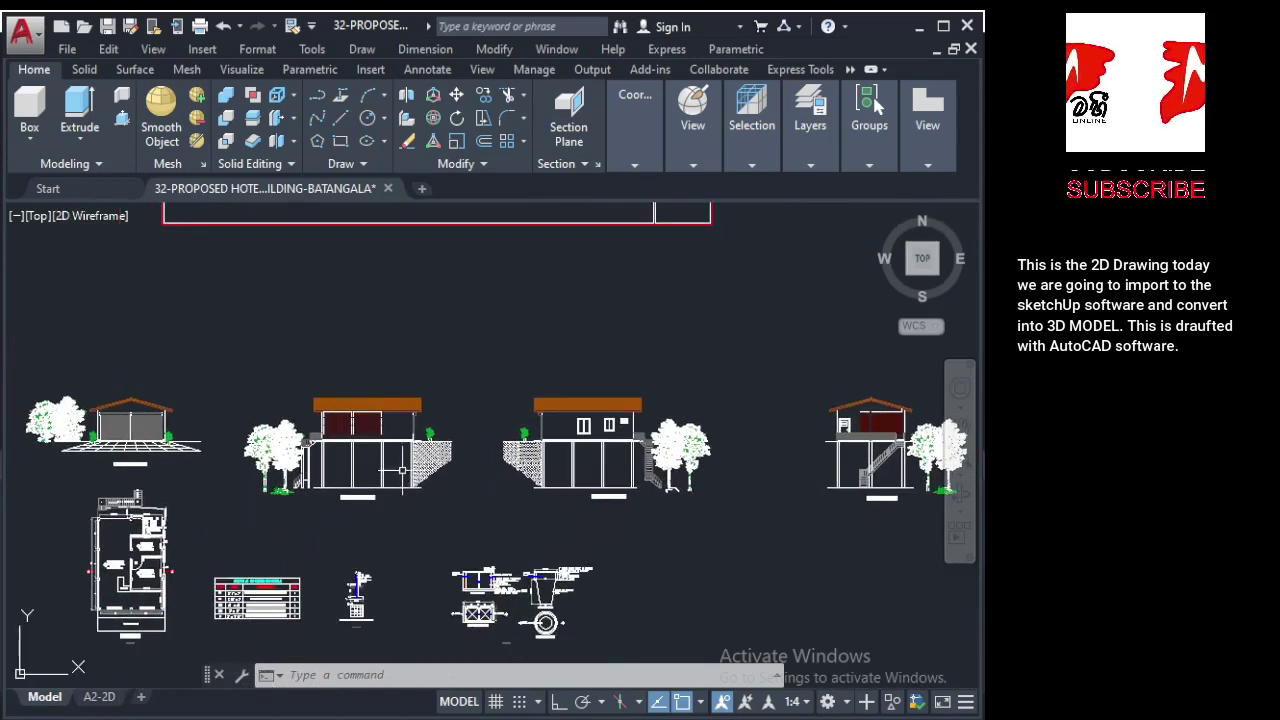
Zoom in and out over Side Elevation 2 and the floor plan.
scroll(402, 470, up, 4)
scroll(232, 456, up, 2)
scroll(197, 451, down, 6)
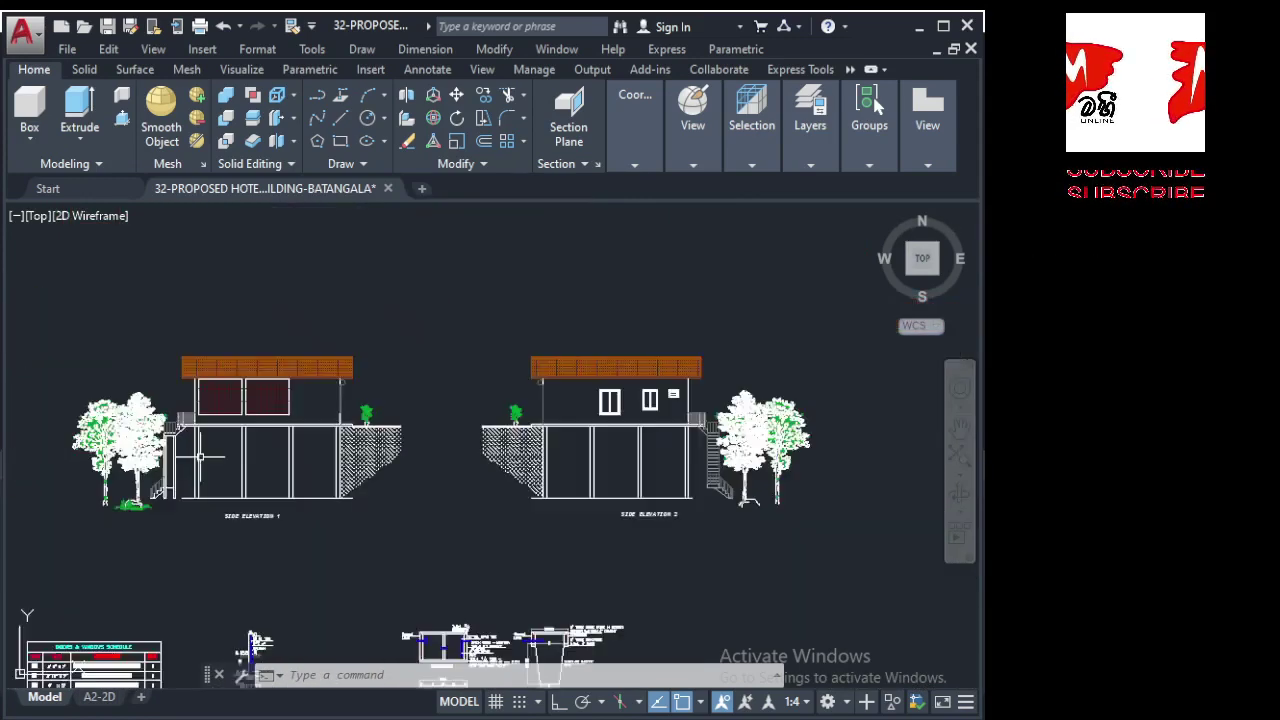
scroll(483, 461, up, 3)
scroll(483, 458, up, 2)
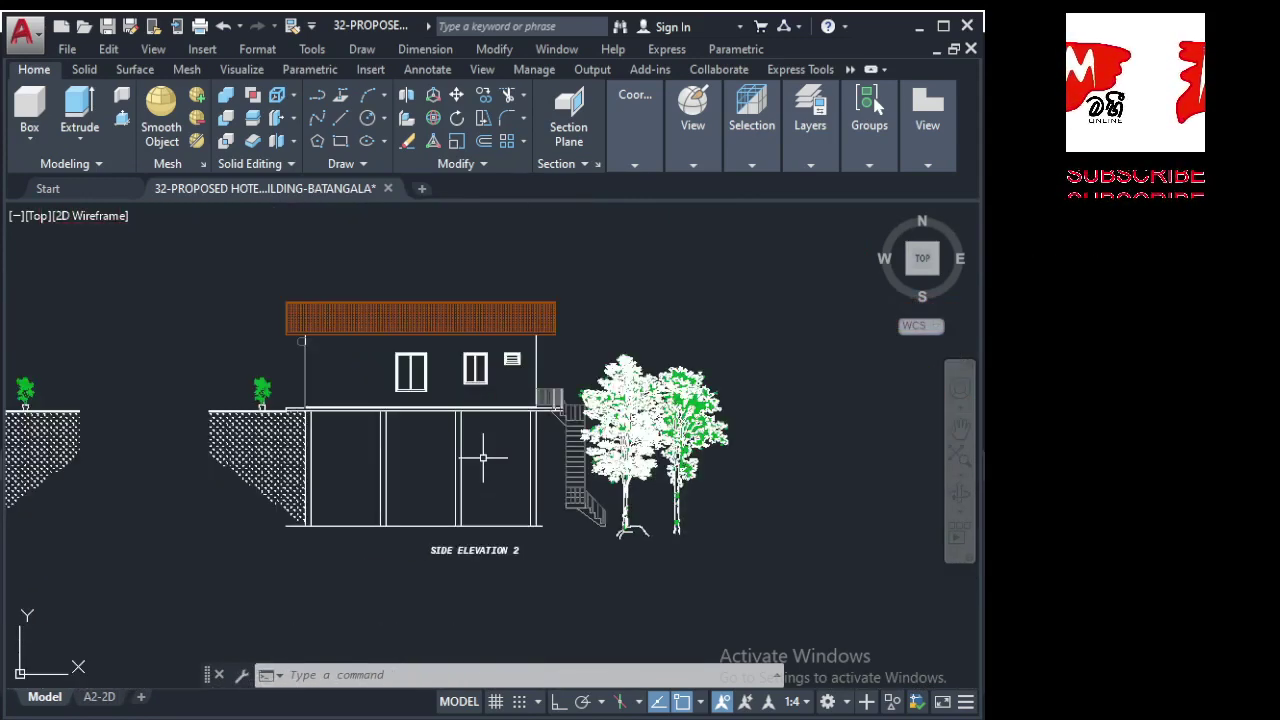
scroll(483, 458, up, 2)
scroll(262, 456, down, 2)
scroll(258, 451, up, 2)
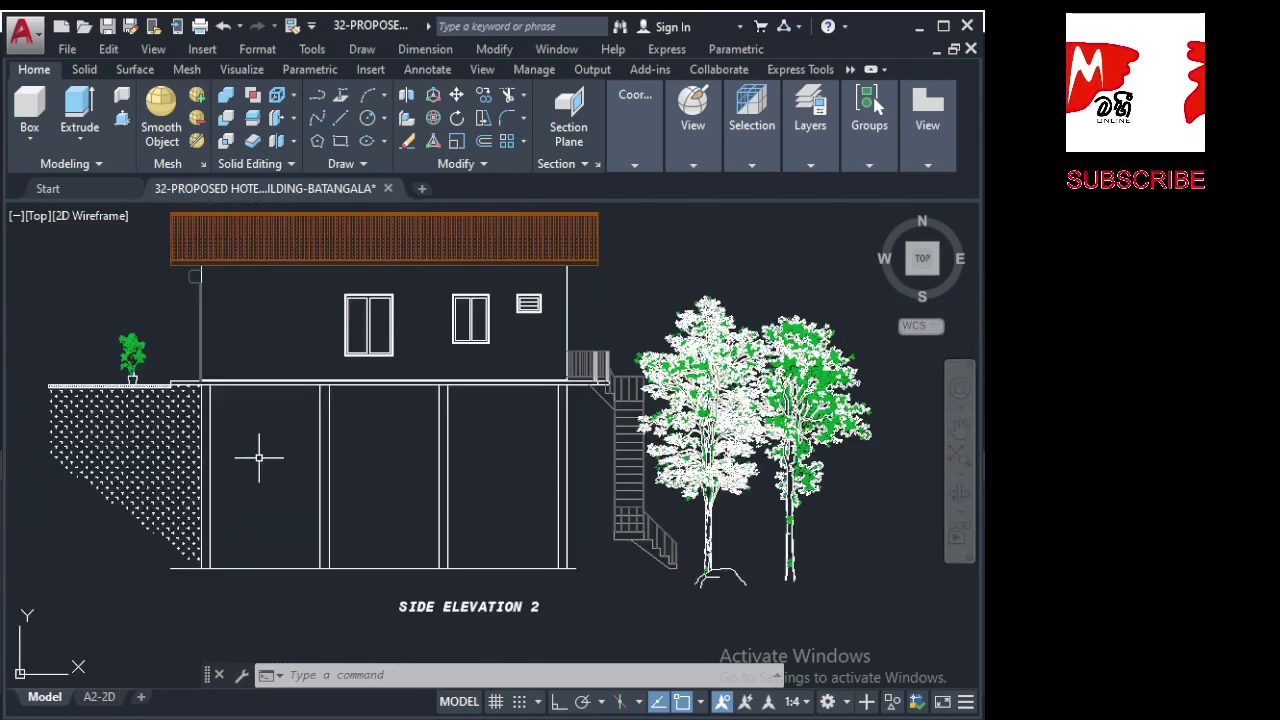
scroll(259, 456, down, 2)
scroll(585, 480, down, 5)
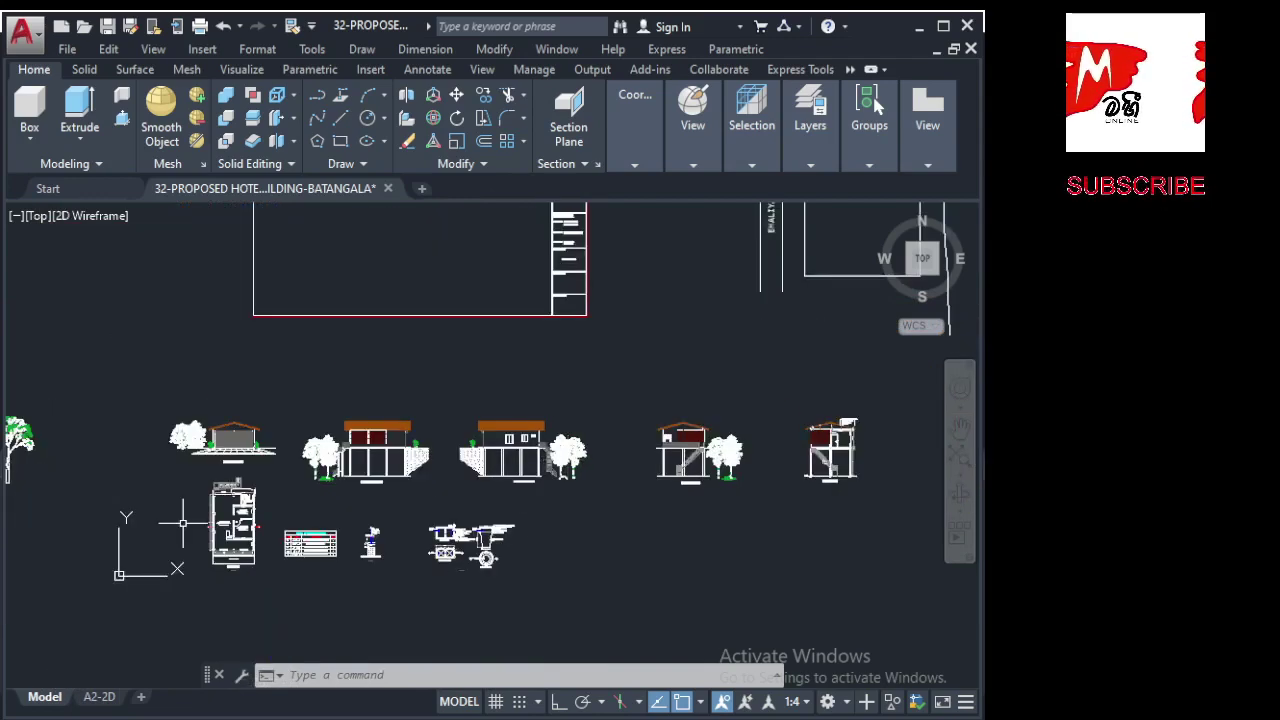
scroll(216, 525, up, 5)
scroll(216, 525, up, 1)
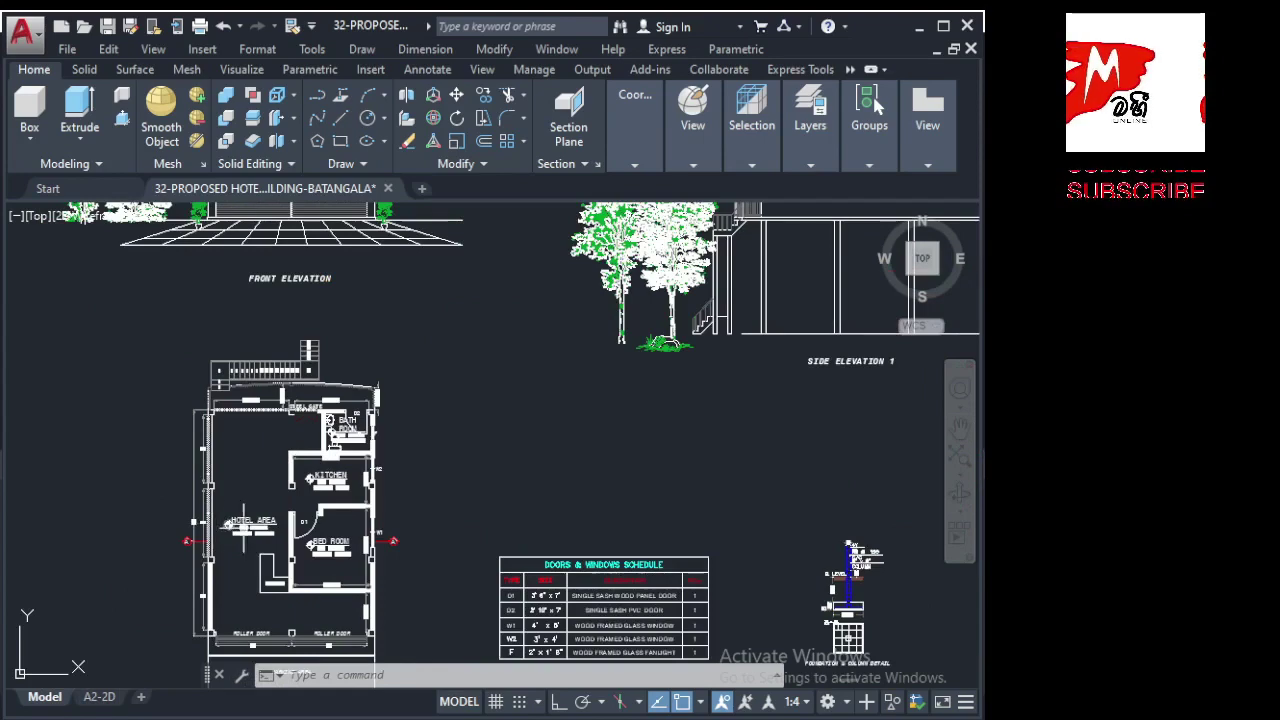
scroll(252, 598, up, 3)
scroll(240, 540, down, 3)
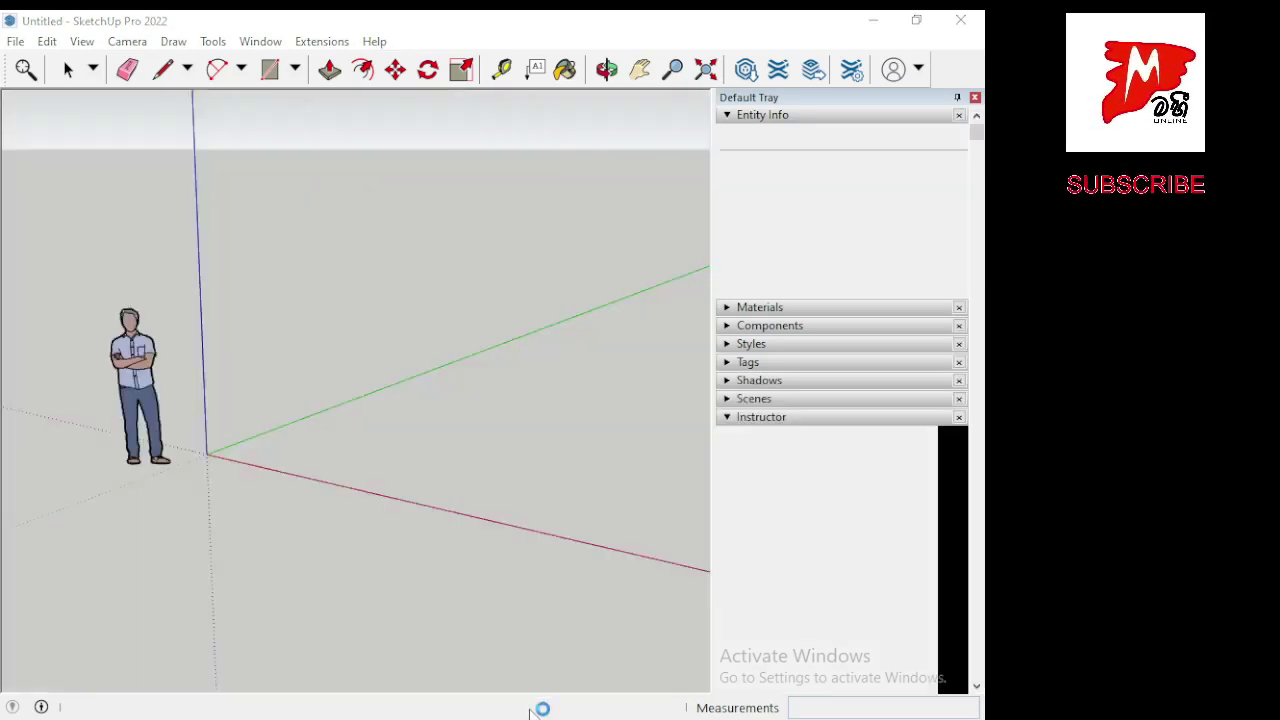
Import Drawing1.dwg, bringing in 270 lines, 140 inserts and 10 layers.
click(15, 41)
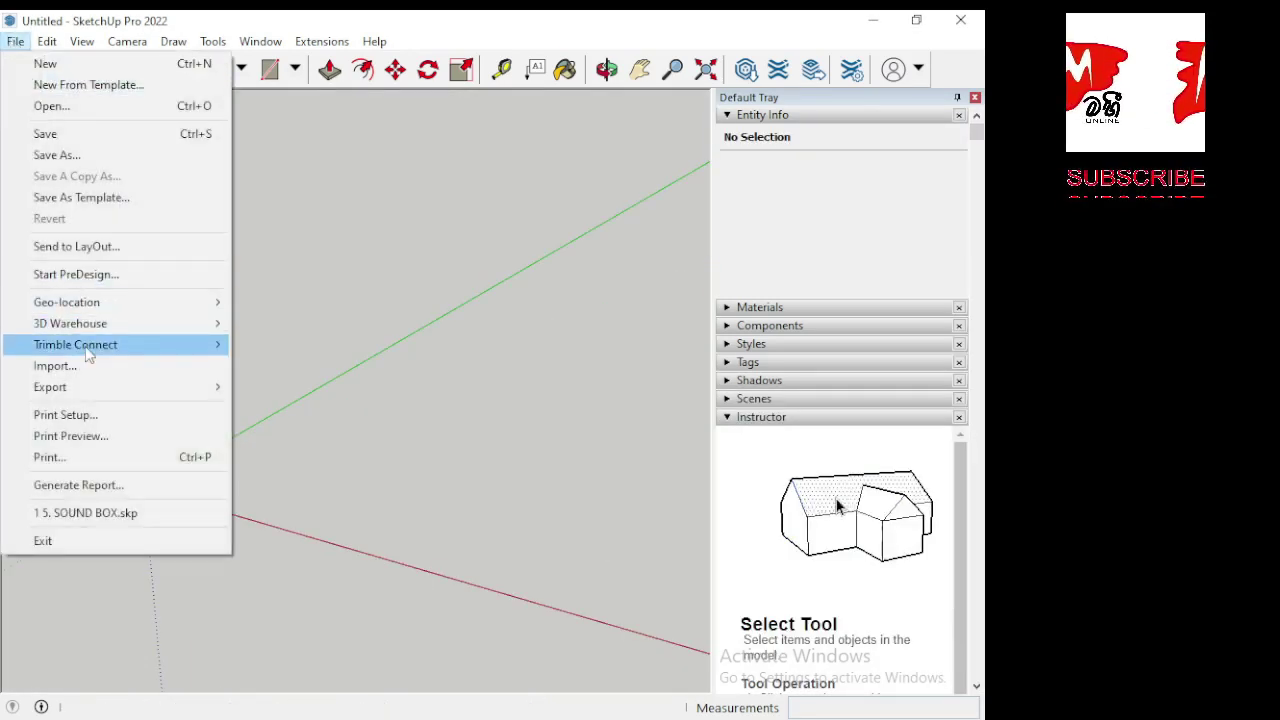
click(85, 360)
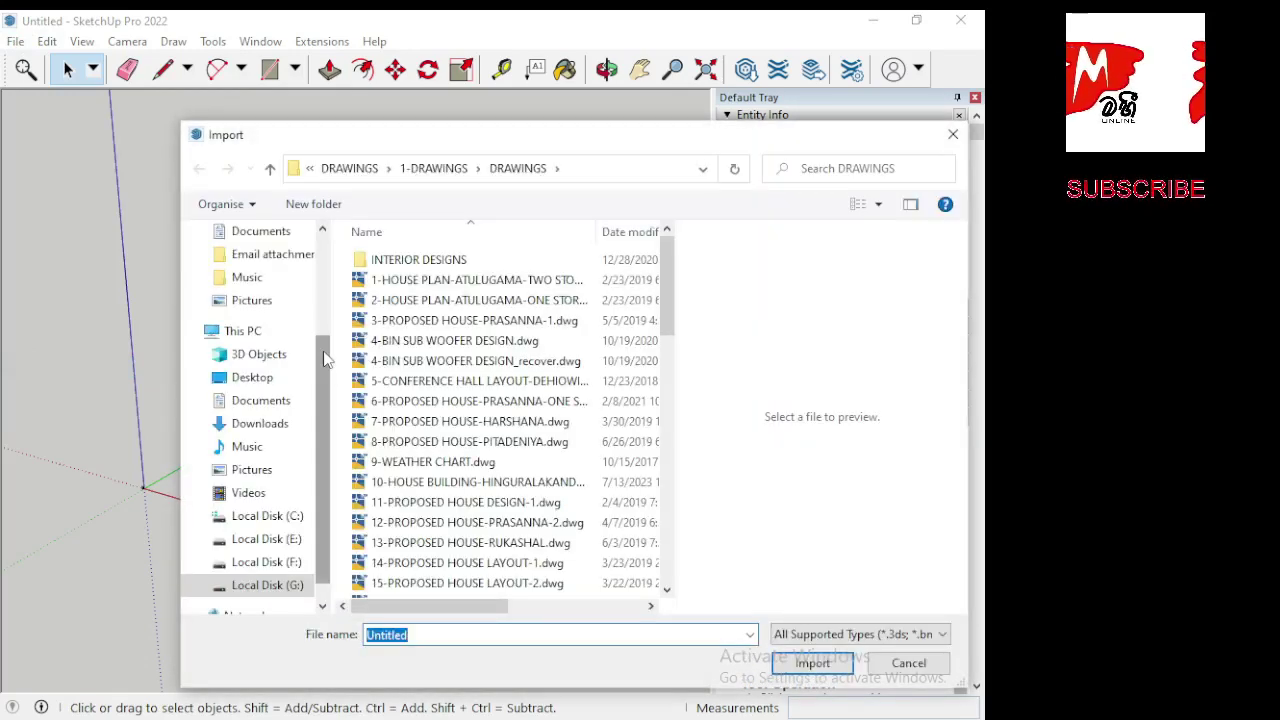
drag(674, 309, 681, 598)
click(450, 567)
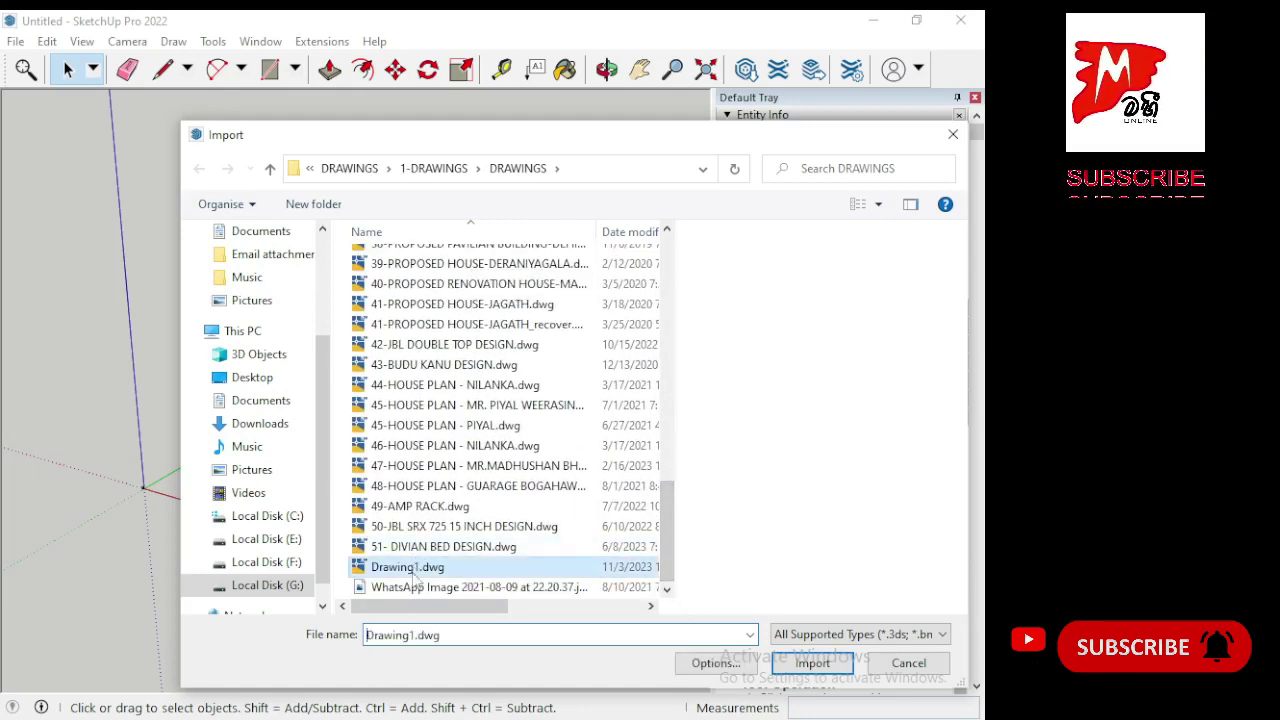
click(775, 663)
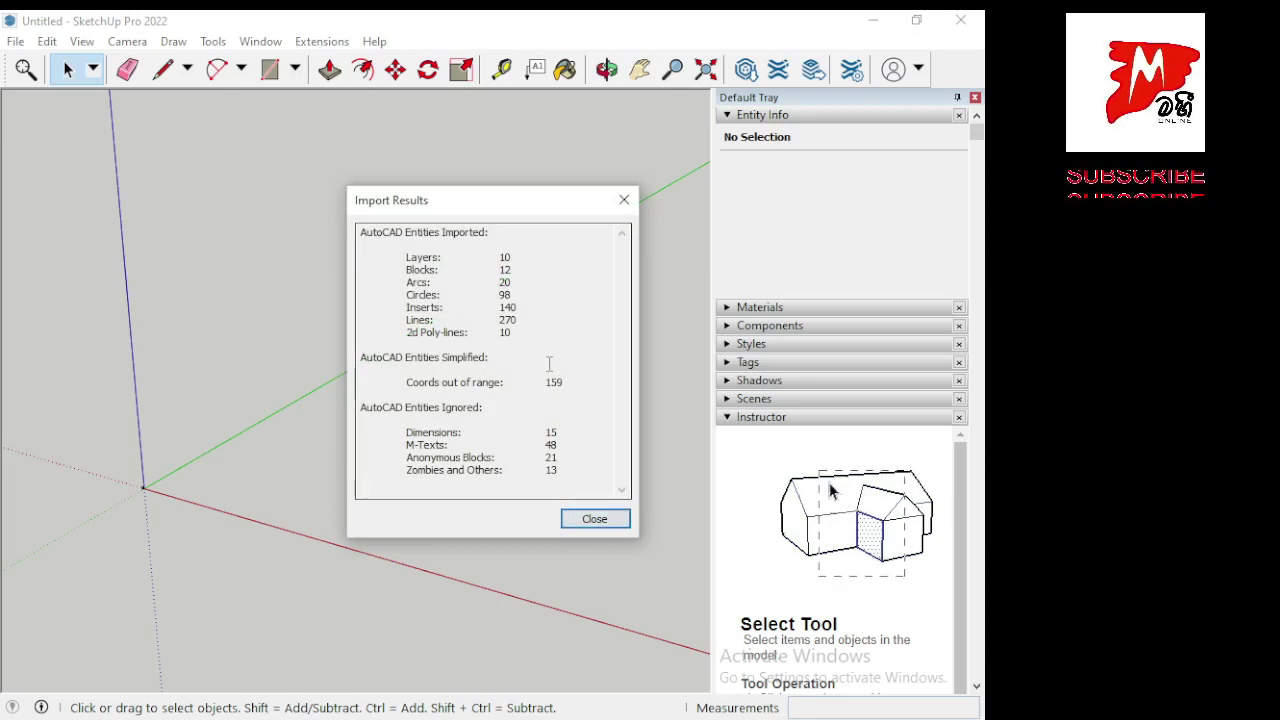
Dismiss the Import Results summary and zoom in on the imported floor plan.
click(620, 518)
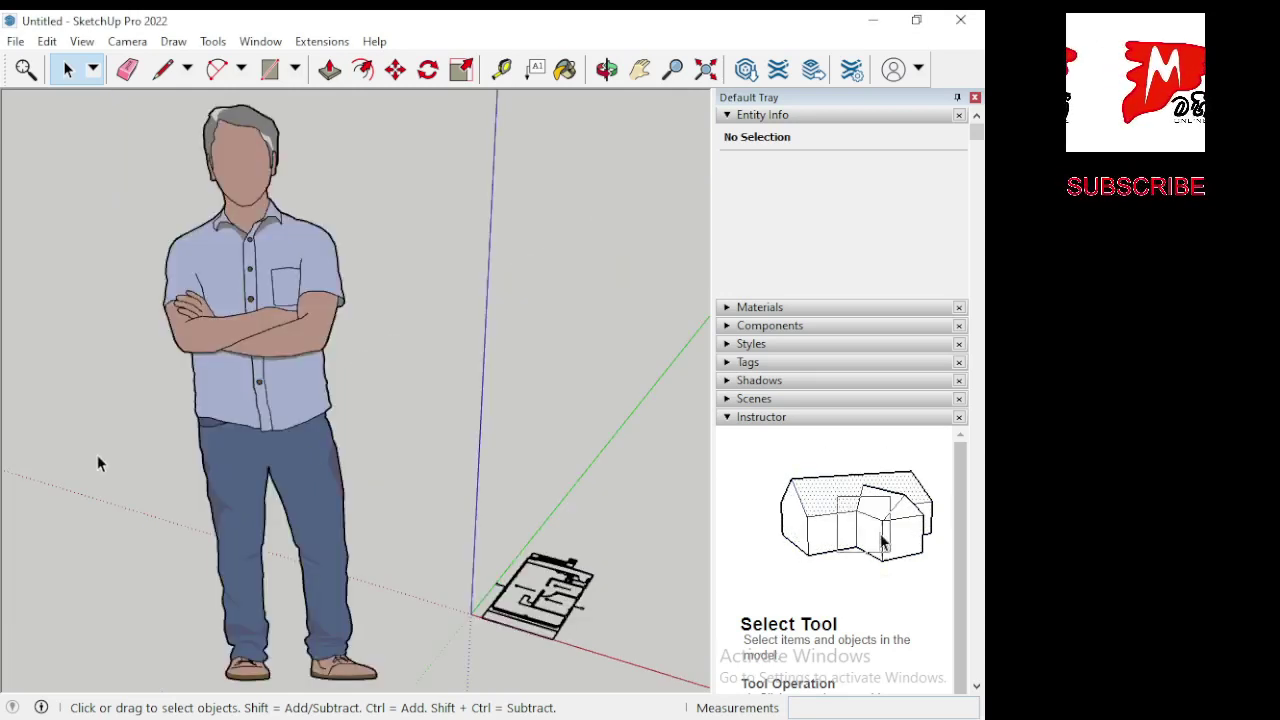
scroll(53, 381, down, 1)
scroll(210, 415, up, 1)
scroll(210, 415, down, 1)
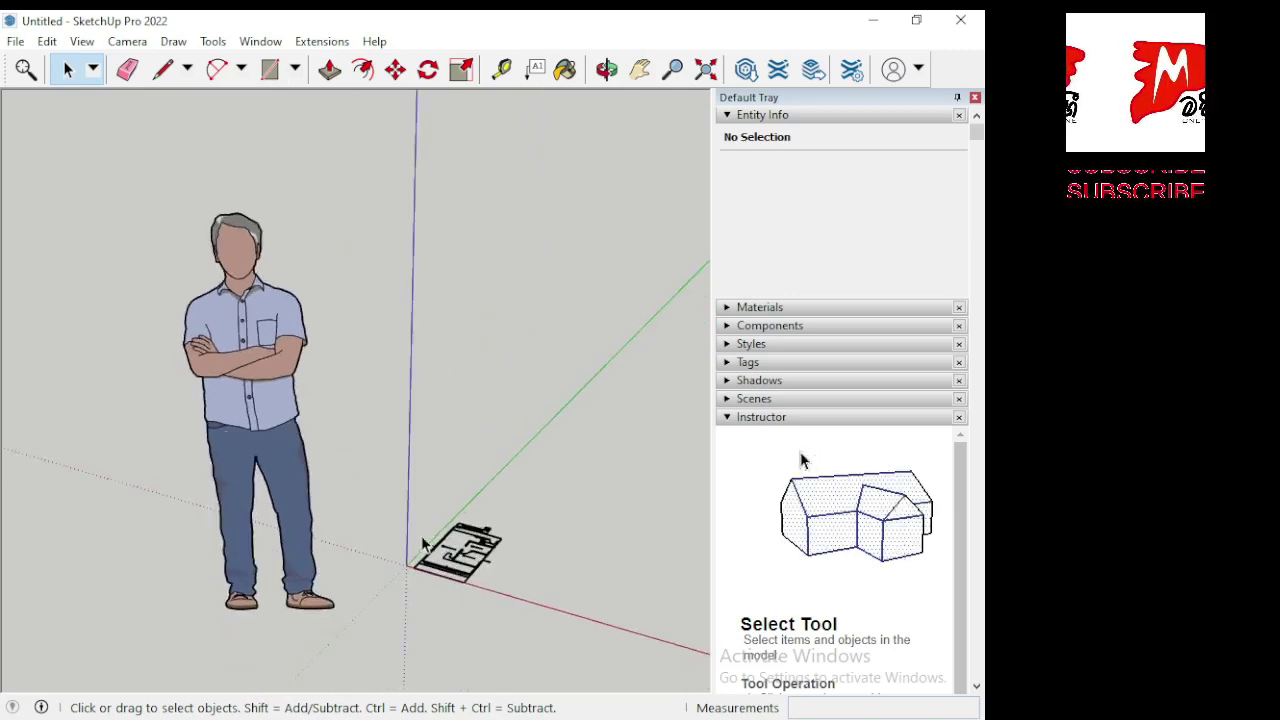
scroll(486, 594, up, 2)
scroll(486, 588, up, 1)
scroll(482, 590, up, 2)
scroll(482, 590, up, 2)
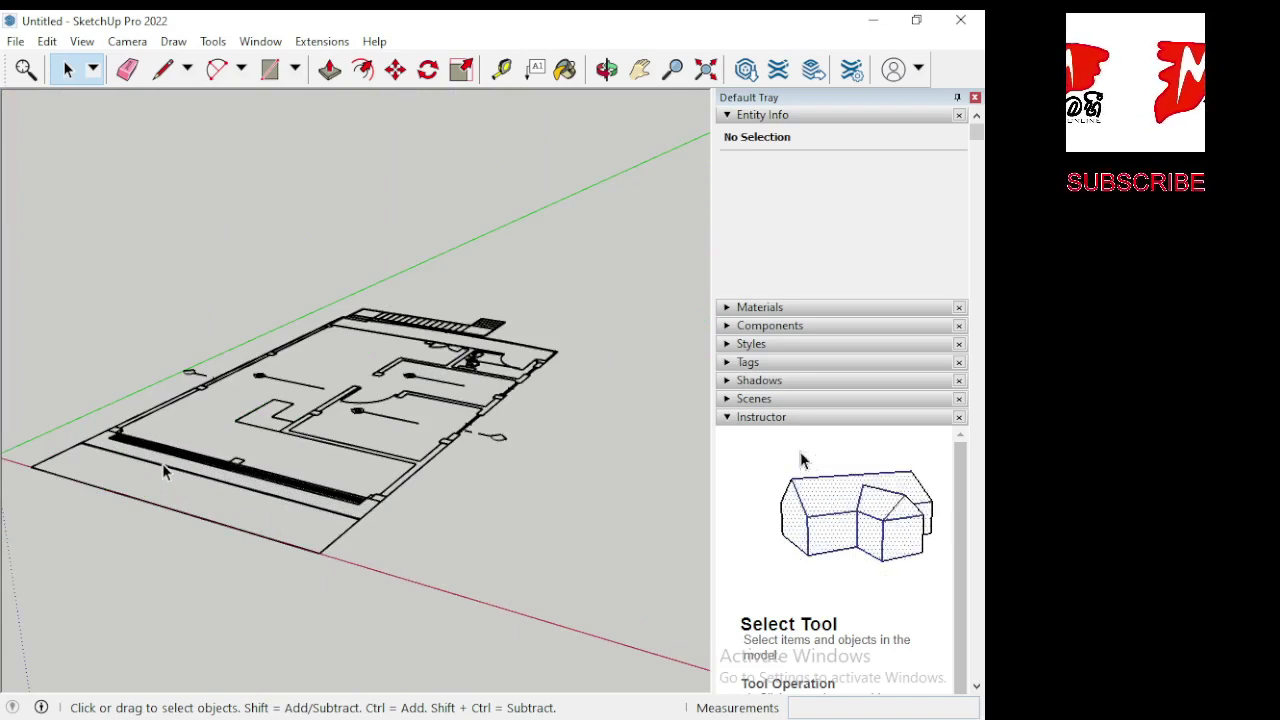
Select the entire imported plan and move it to a new spot on the ground.
key(ctrl+a)
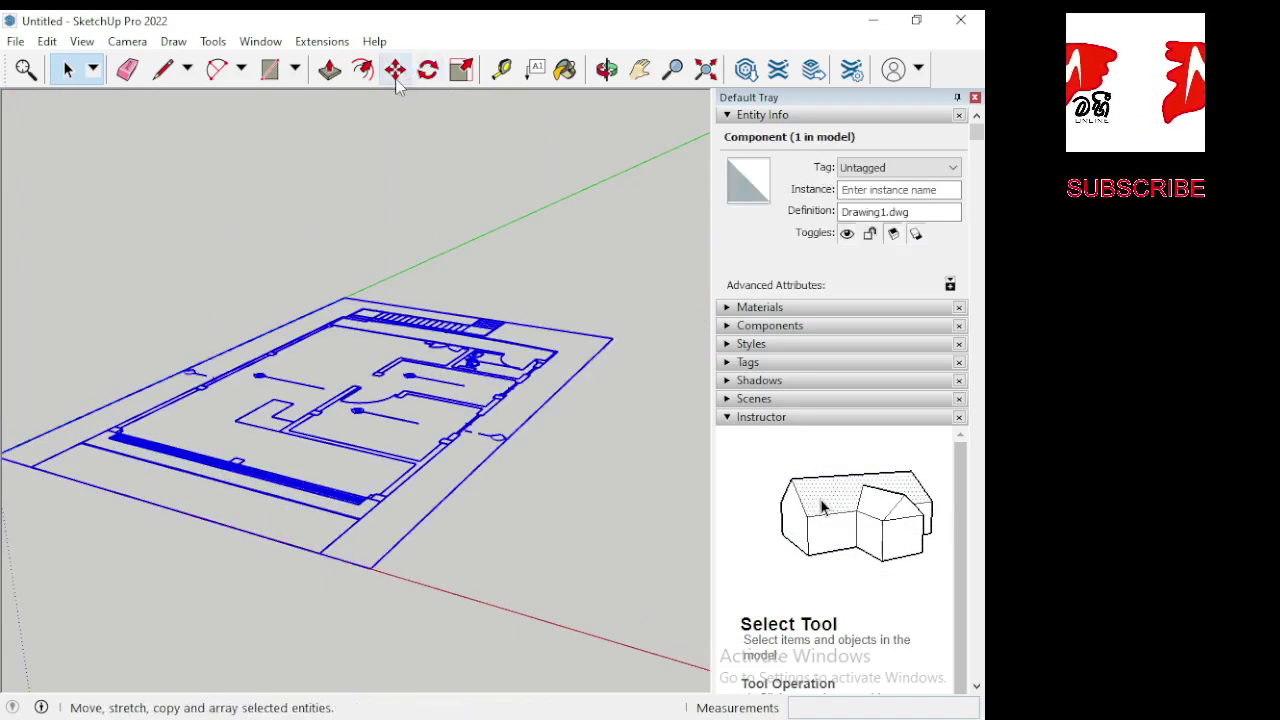
click(395, 69)
click(372, 567)
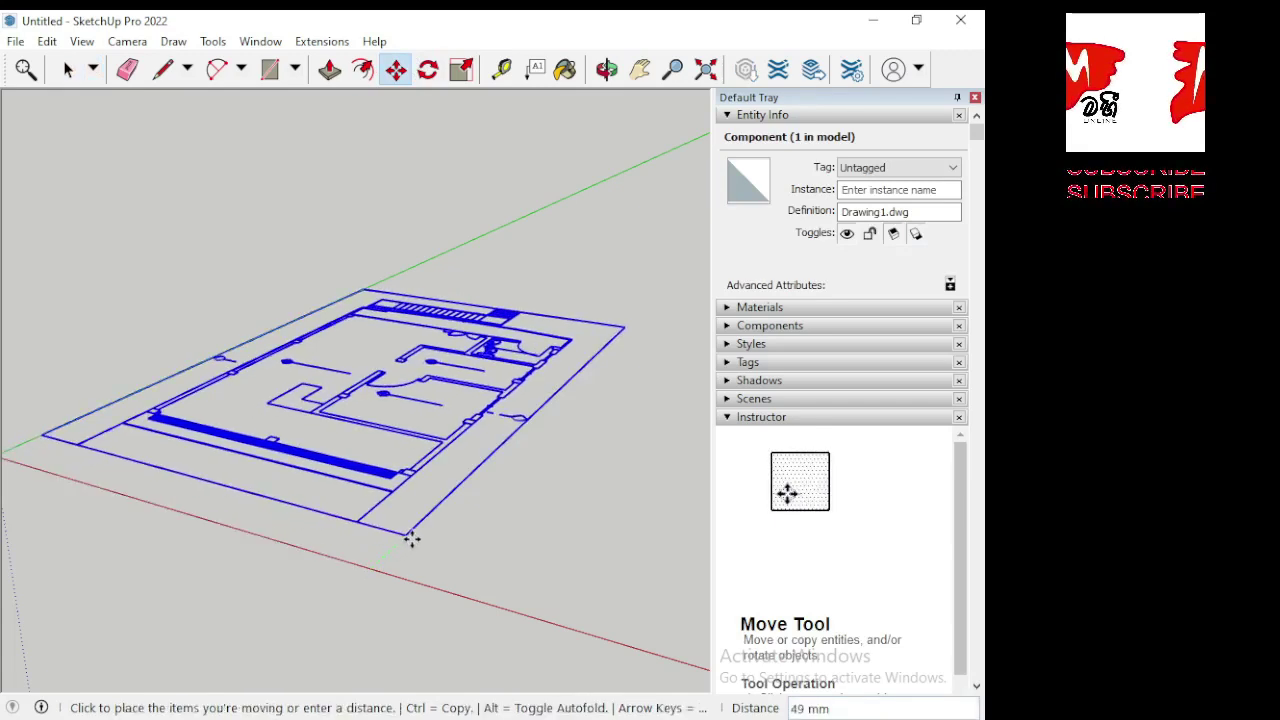
click(425, 524)
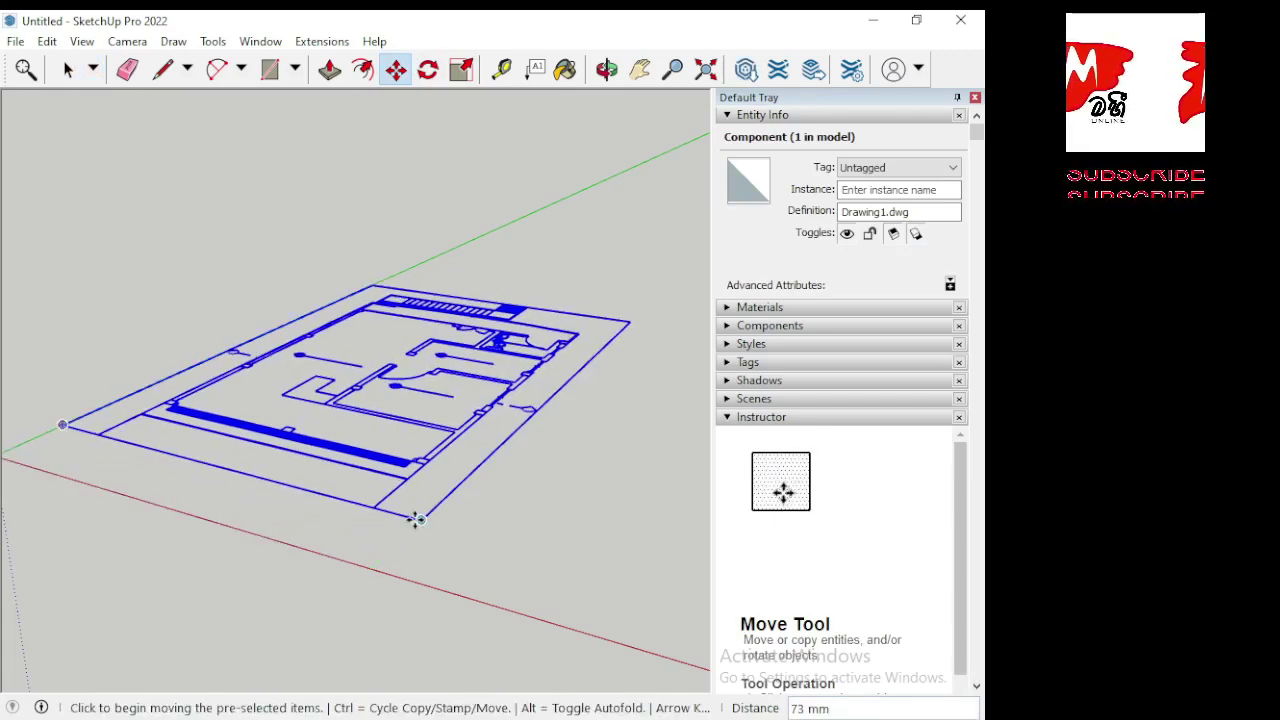
click(424, 520)
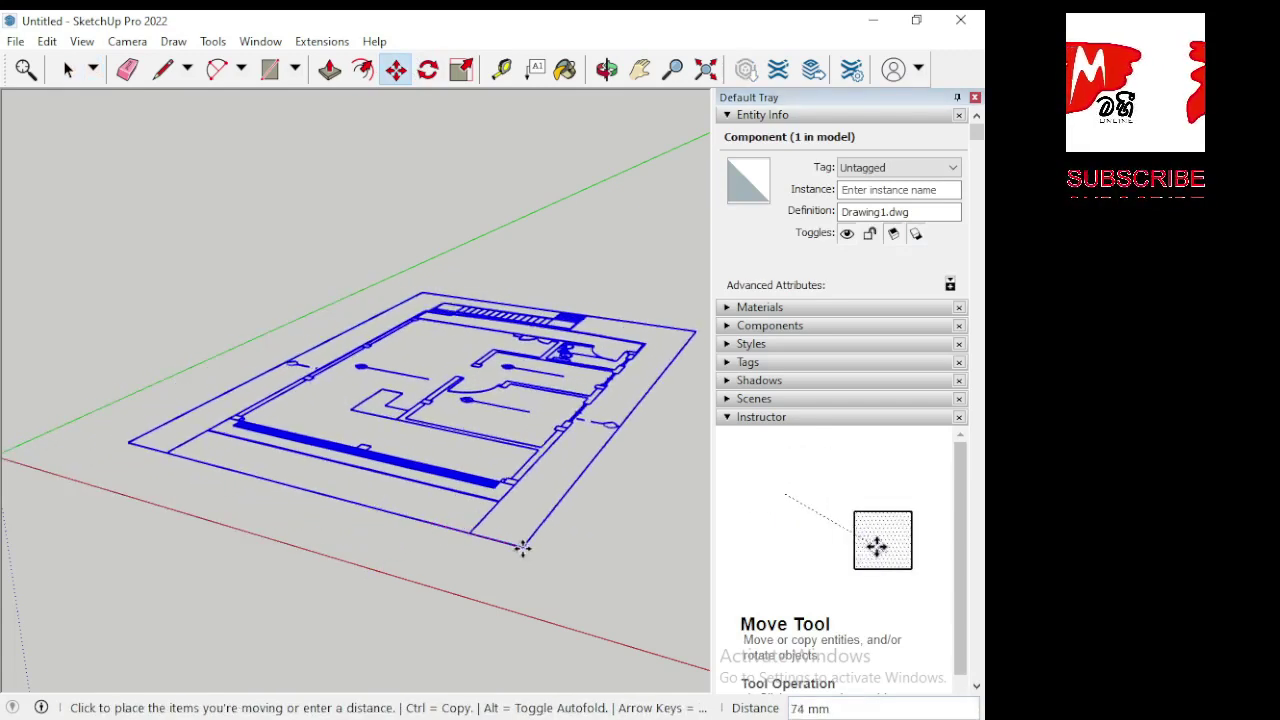
click(514, 545)
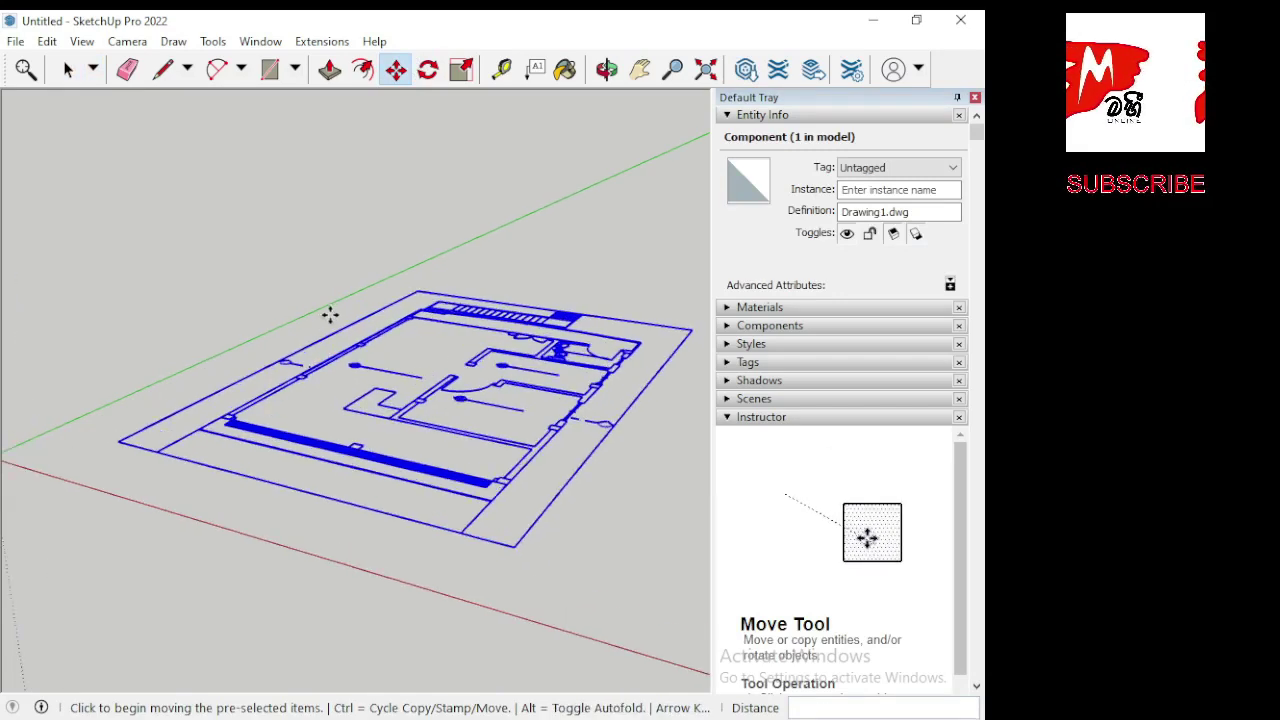
mouse_move(390, 352)
middle_down()
mouse_move(346, 417)
mouse_move(357, 511)
middle_up()
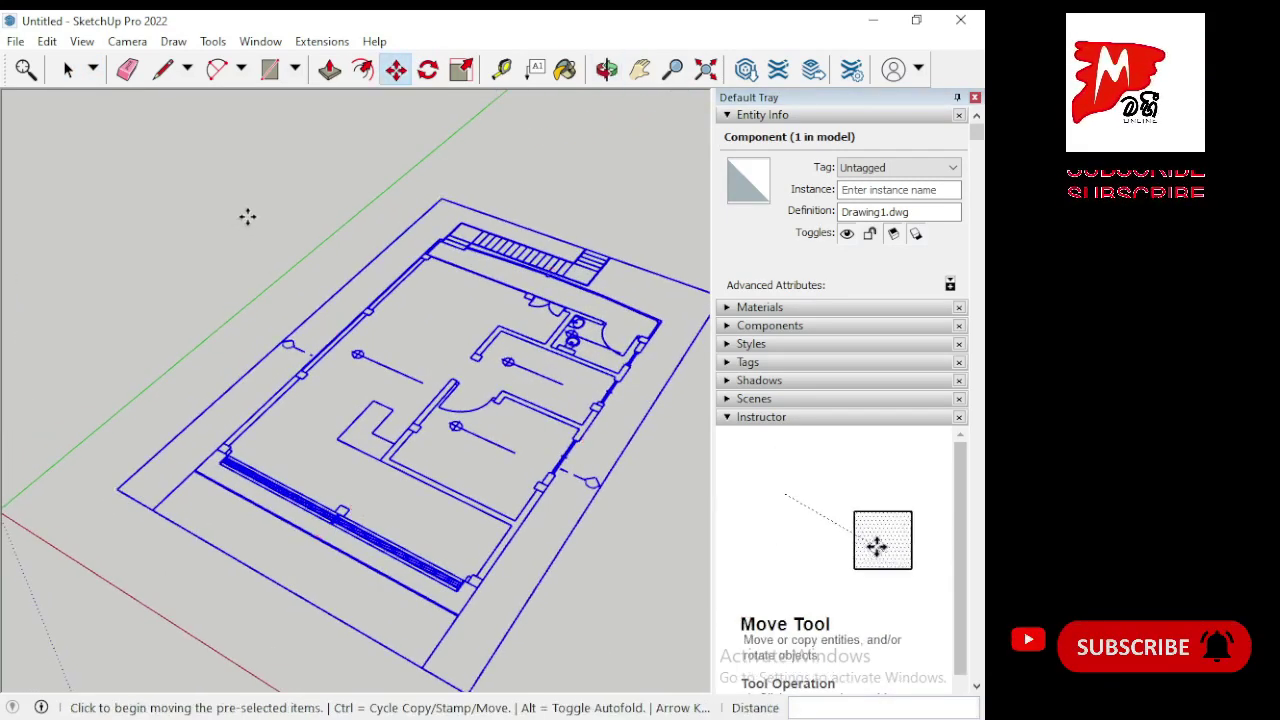
scroll(117, 214, down, 2)
scroll(368, 401, up, 1)
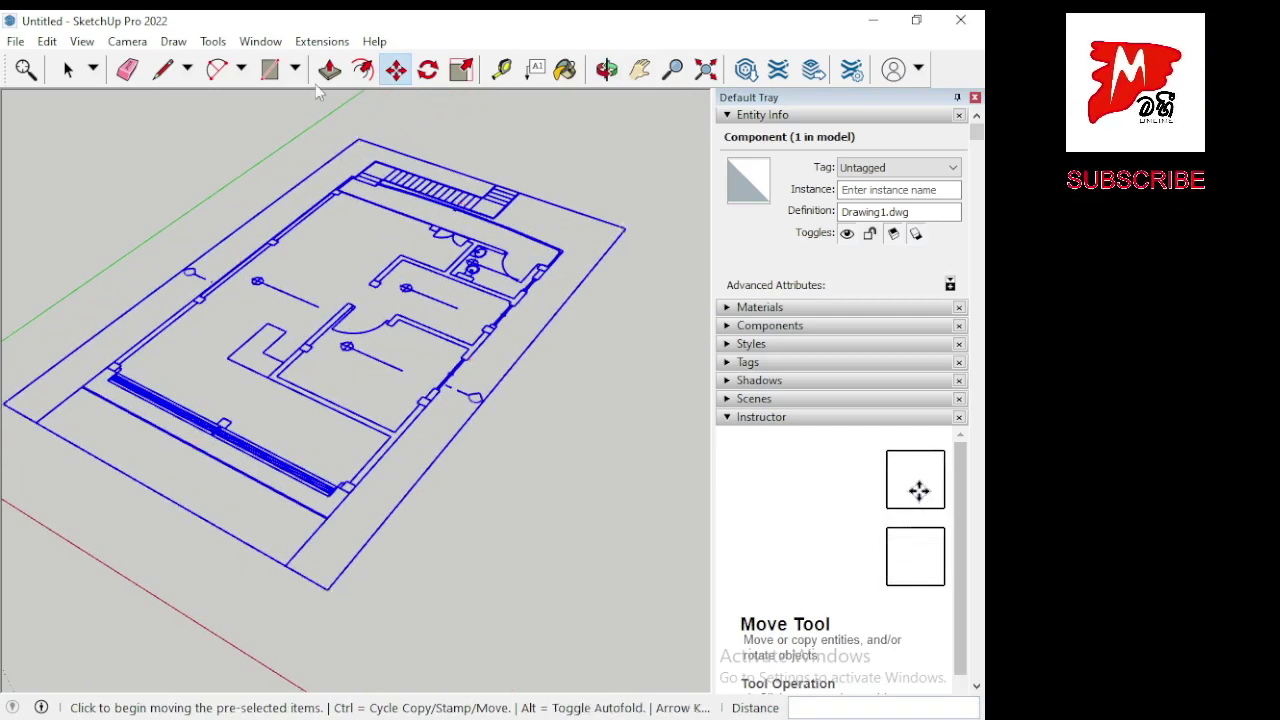
click(269, 69)
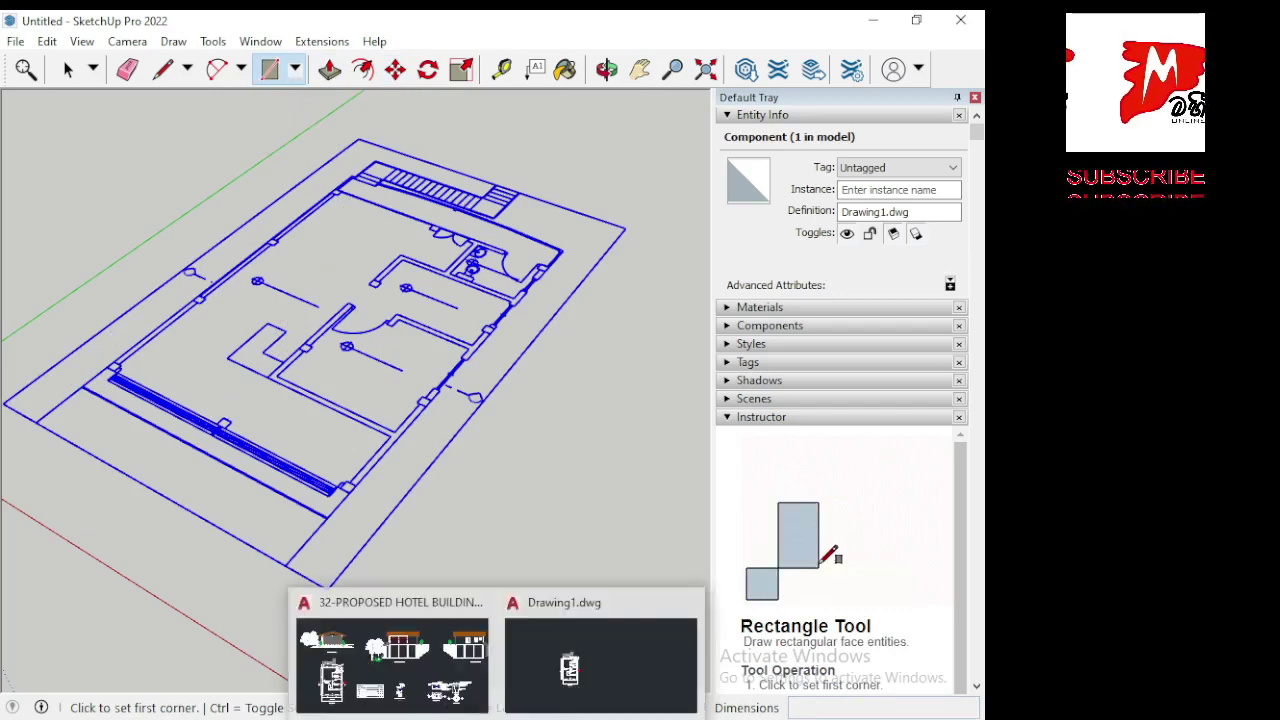
Open the 32-PROPOSED HOTEL drawing in AutoCAD and zoom onto its middle side elevation.
click(600, 663)
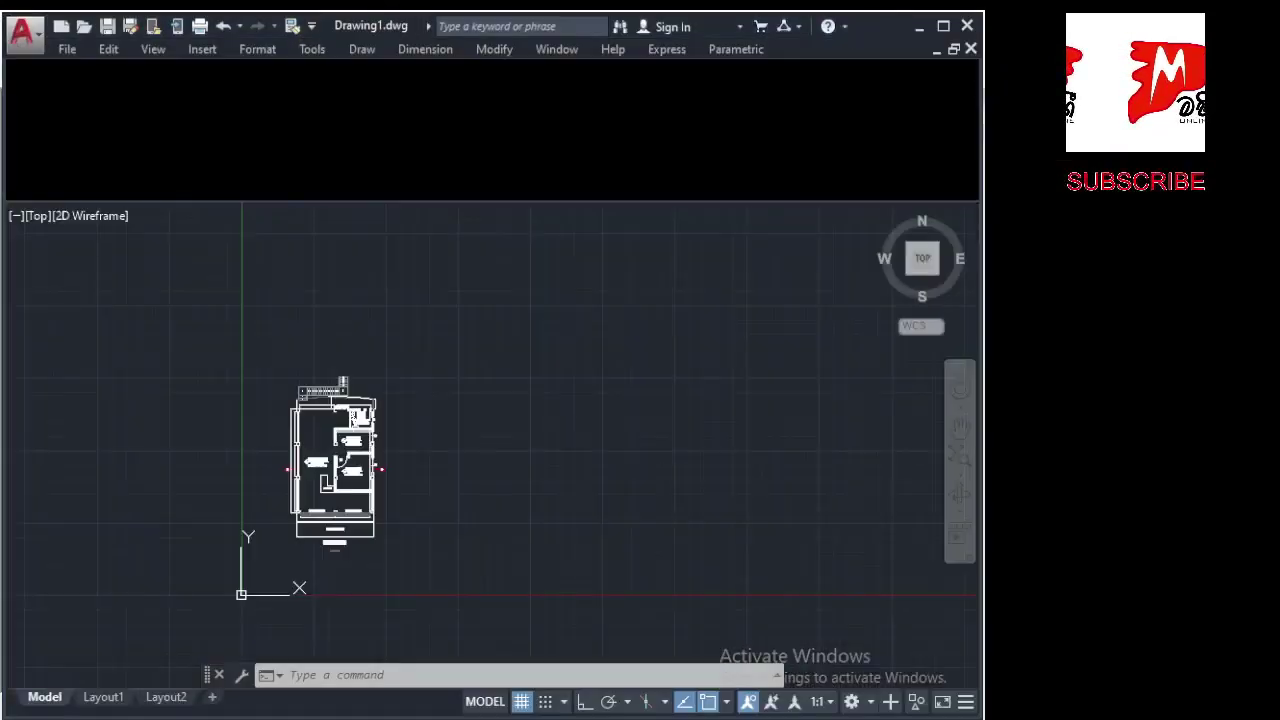
scroll(335, 535, up, 3)
scroll(405, 520, up, 3)
scroll(478, 508, up, 2)
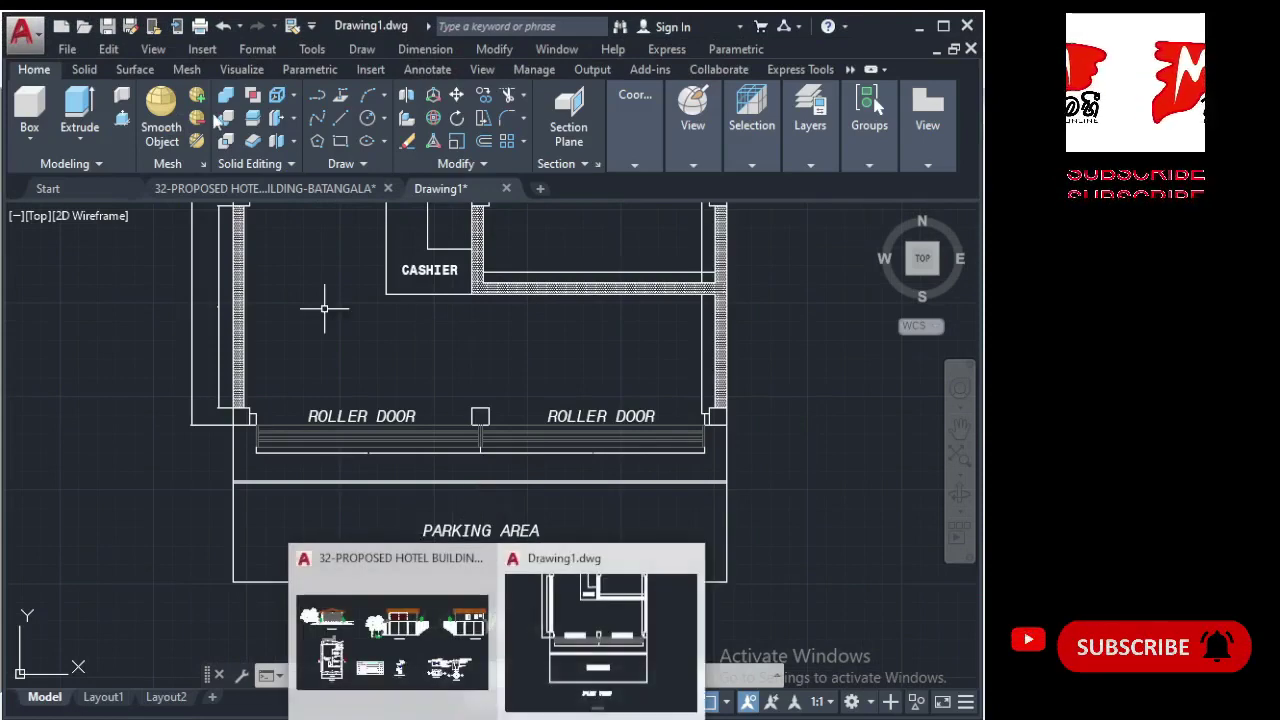
click(265, 188)
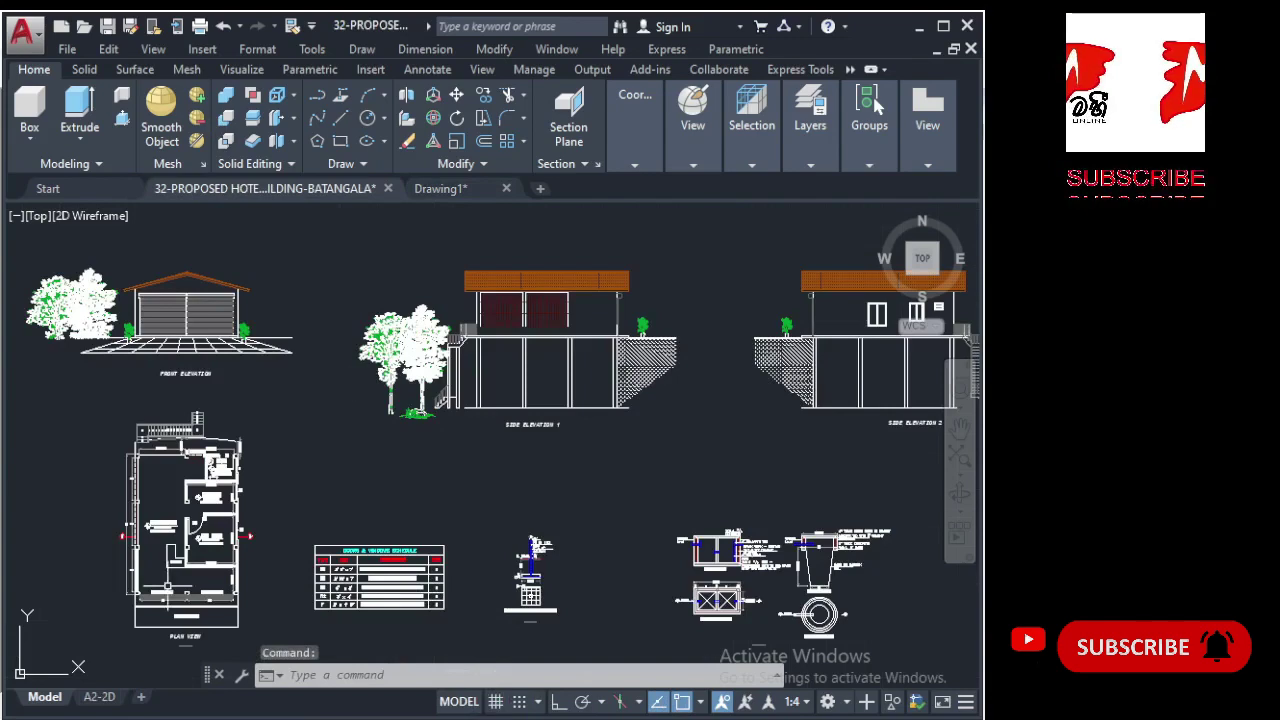
scroll(152, 614, up, 4)
scroll(219, 574, down, 5)
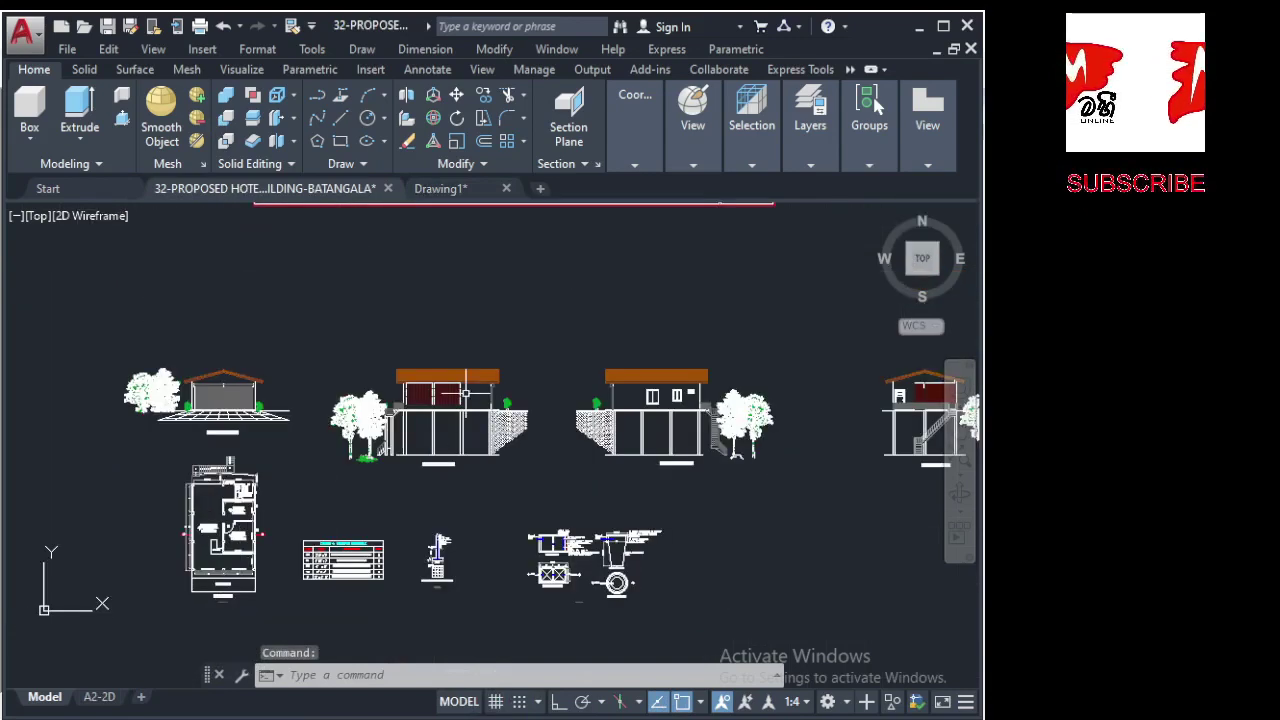
scroll(465, 393, up, 7)
mouse_move(360, 460)
middle_down()
mouse_move(550, 443)
mouse_move(373, 430)
middle_up()
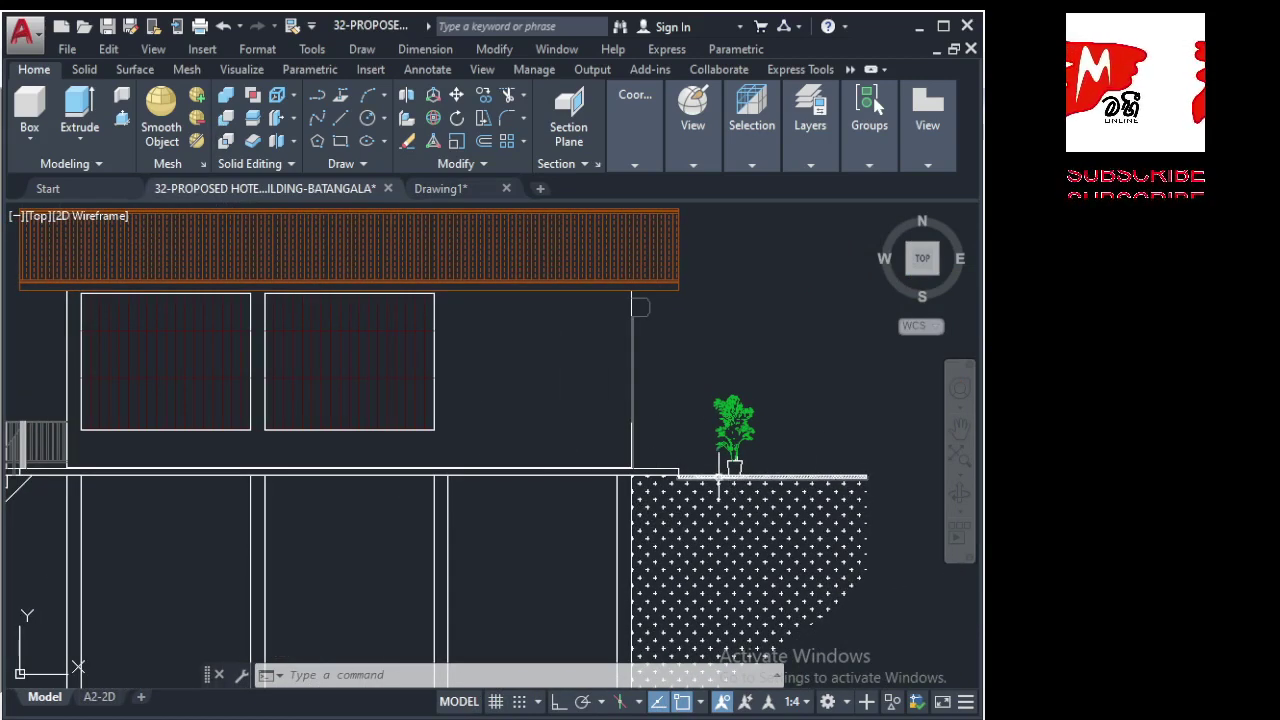
scroll(570, 420, down, 3)
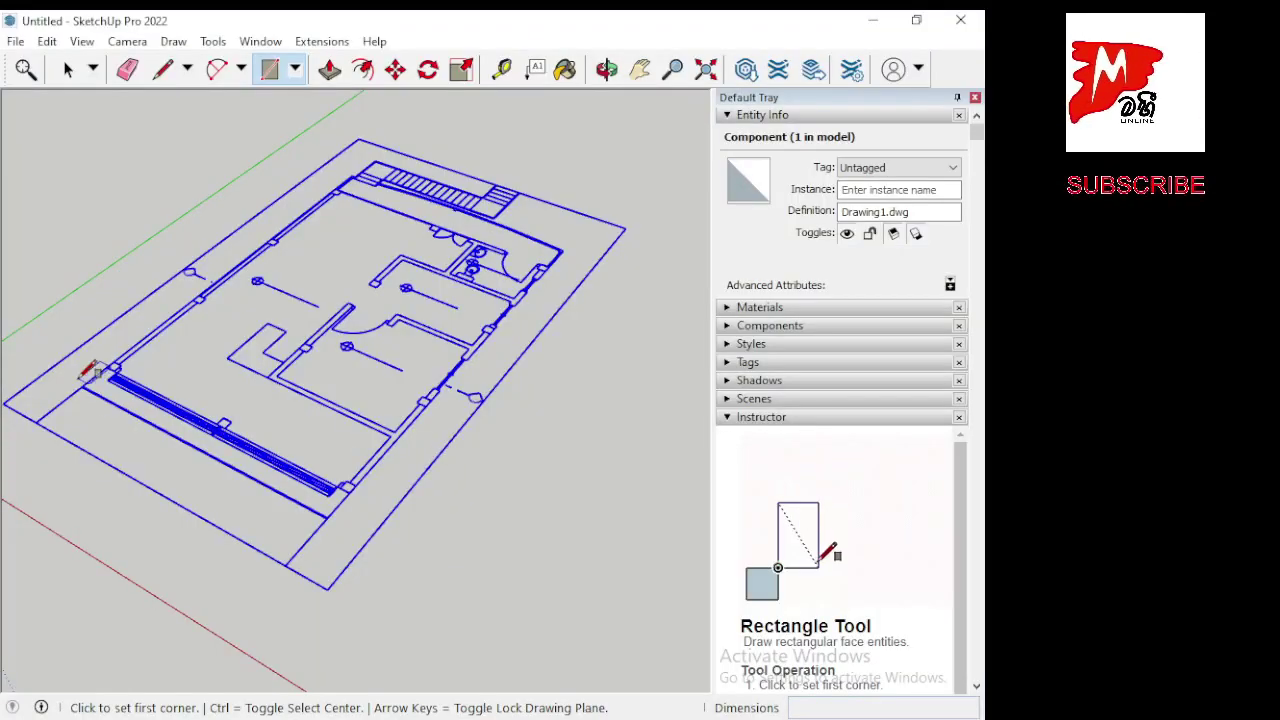
scroll(92, 371, up, 2)
scroll(90, 371, up, 2)
scroll(120, 403, up, 2)
scroll(131, 397, up, 1)
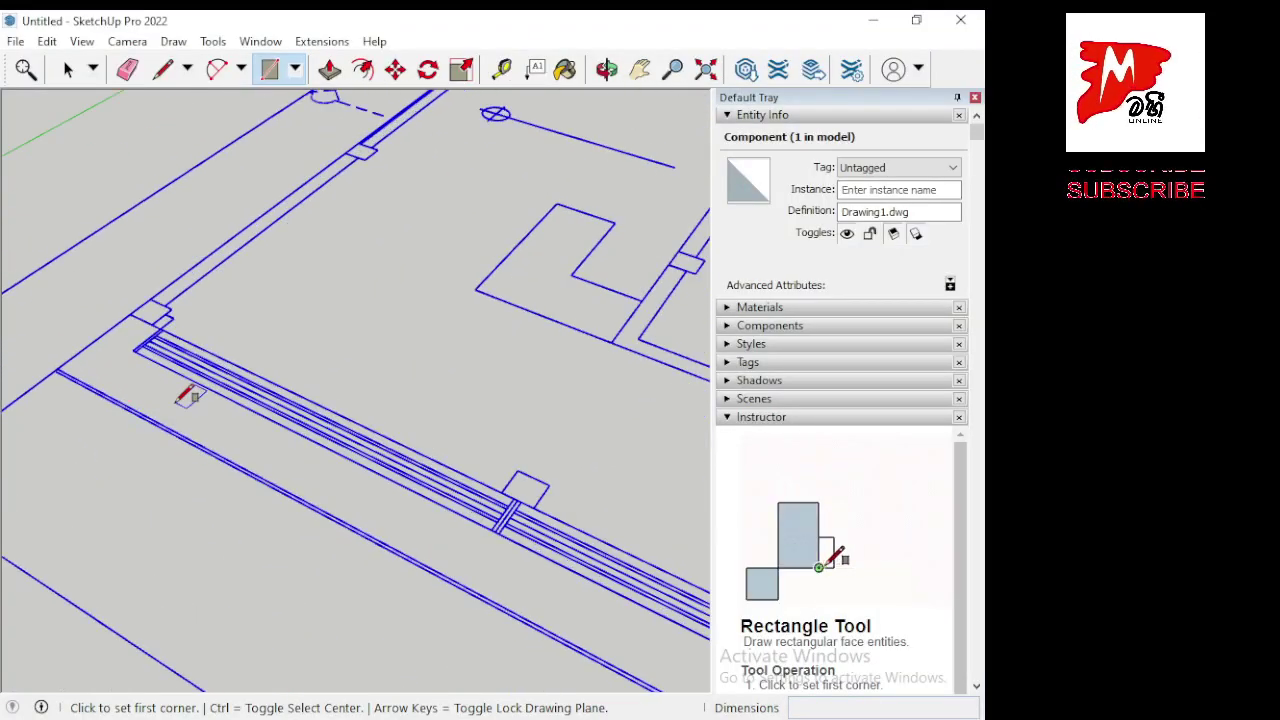
scroll(183, 391, up, 1)
mouse_move(570, 625)
middle_down()
mouse_move(323, 580)
mouse_move(200, 449)
mouse_move(155, 543)
middle_up()
scroll(277, 409, down, 2)
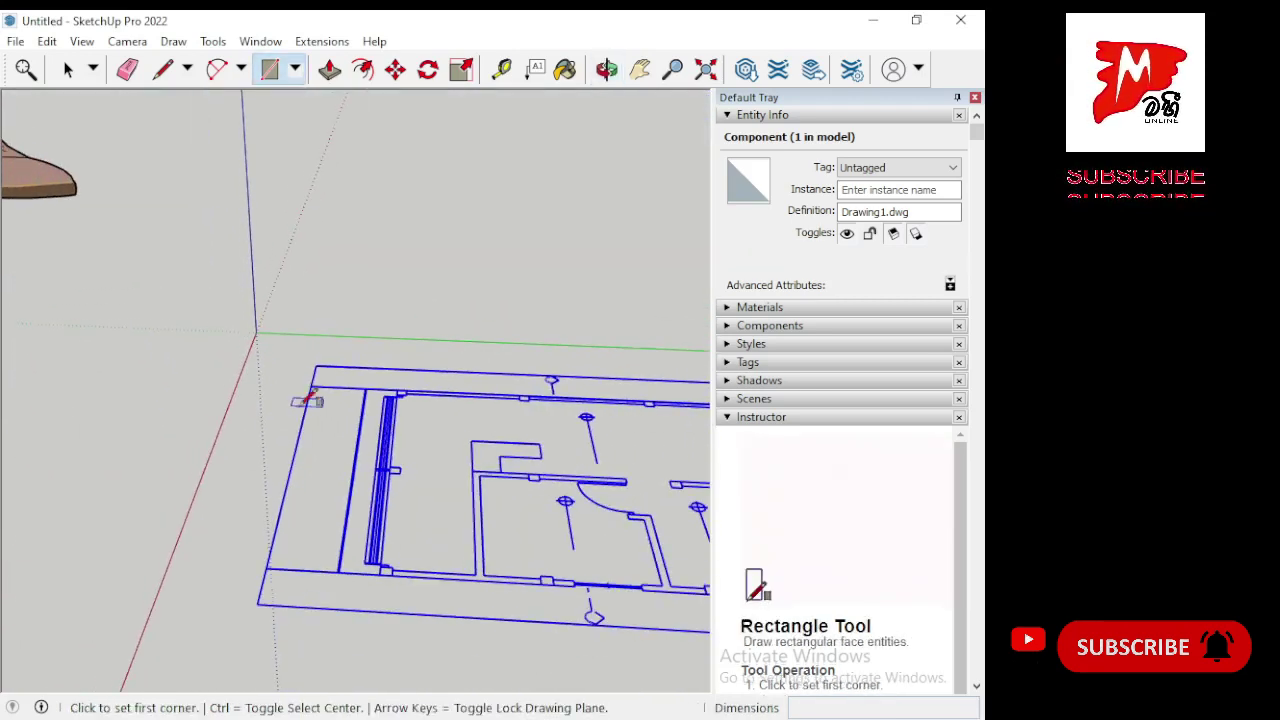
scroll(374, 614, down, 2)
scroll(341, 560, up, 2)
scroll(338, 563, up, 2)
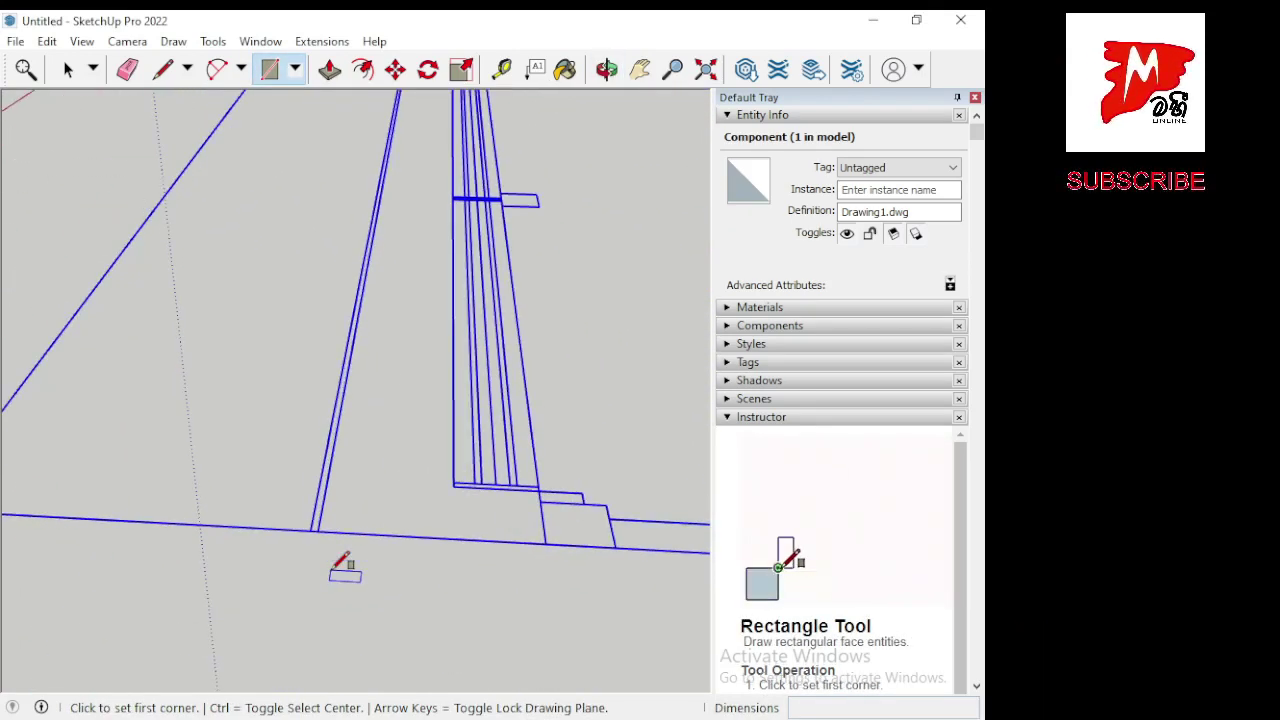
scroll(332, 535, up, 2)
scroll(333, 512, up, 2)
mouse_move(325, 512)
middle_down()
mouse_move(329, 557)
mouse_move(350, 500)
middle_up()
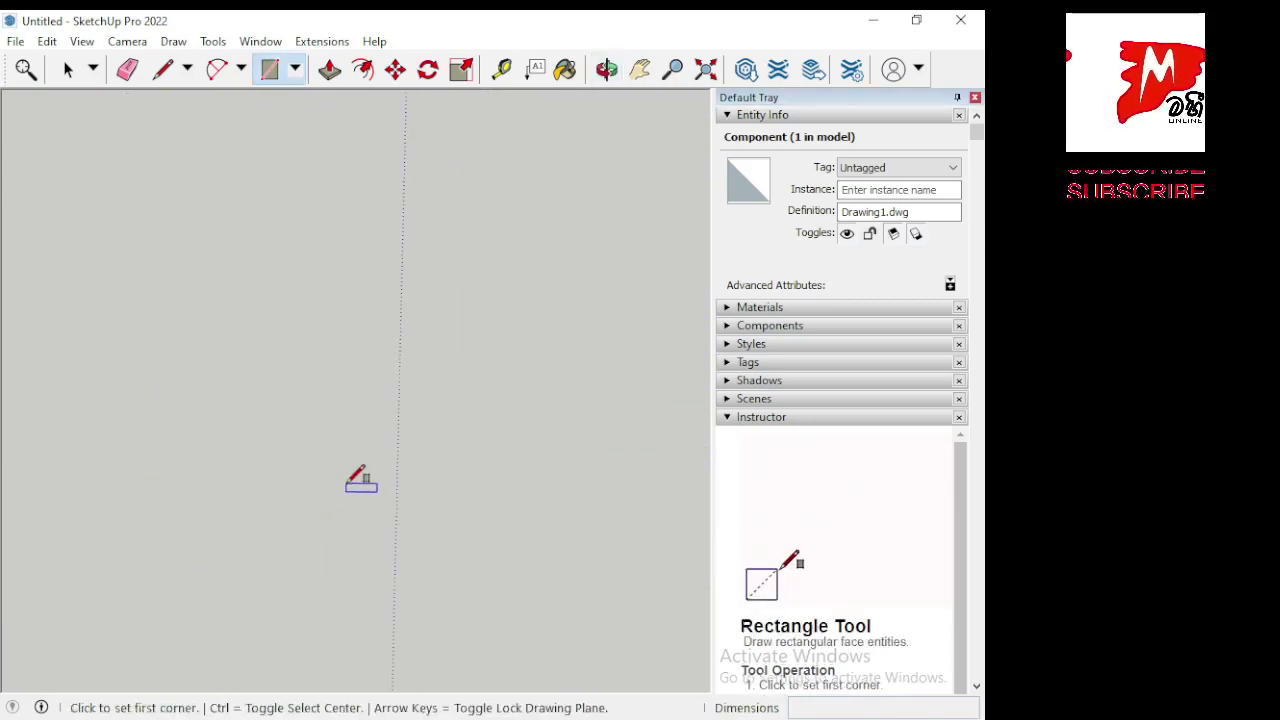
mouse_move(349, 451)
middle_down()
mouse_move(351, 531)
mouse_move(257, 471)
mouse_move(320, 486)
middle_up()
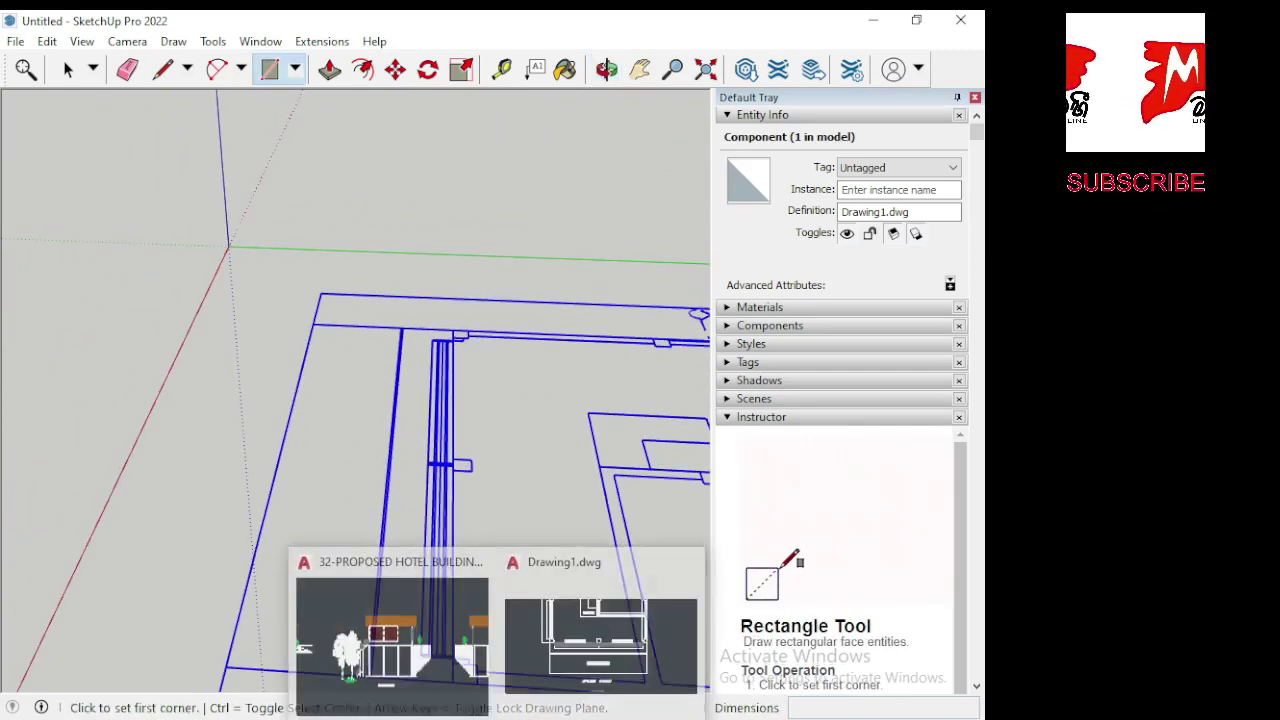
Return to the AutoCAD hotel drawing and zoom into the plan's roller doors and parking area.
click(399, 660)
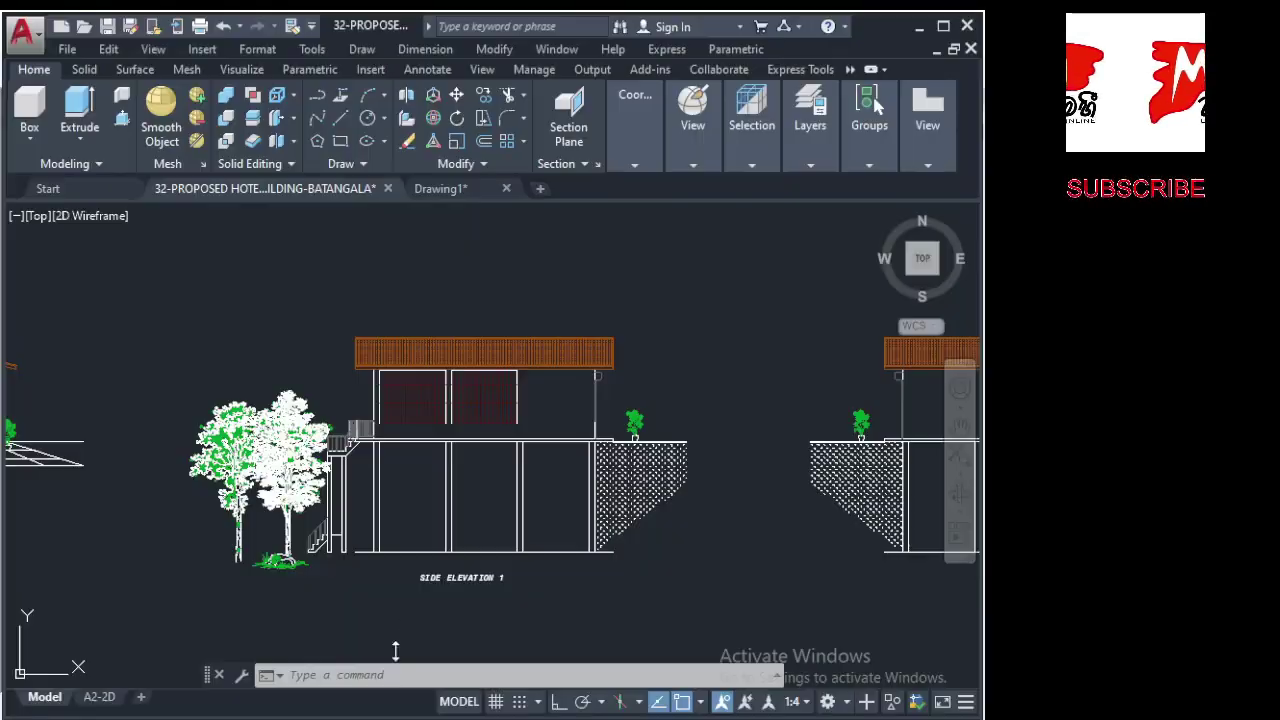
scroll(445, 545, down, 2)
scroll(490, 548, down, 1)
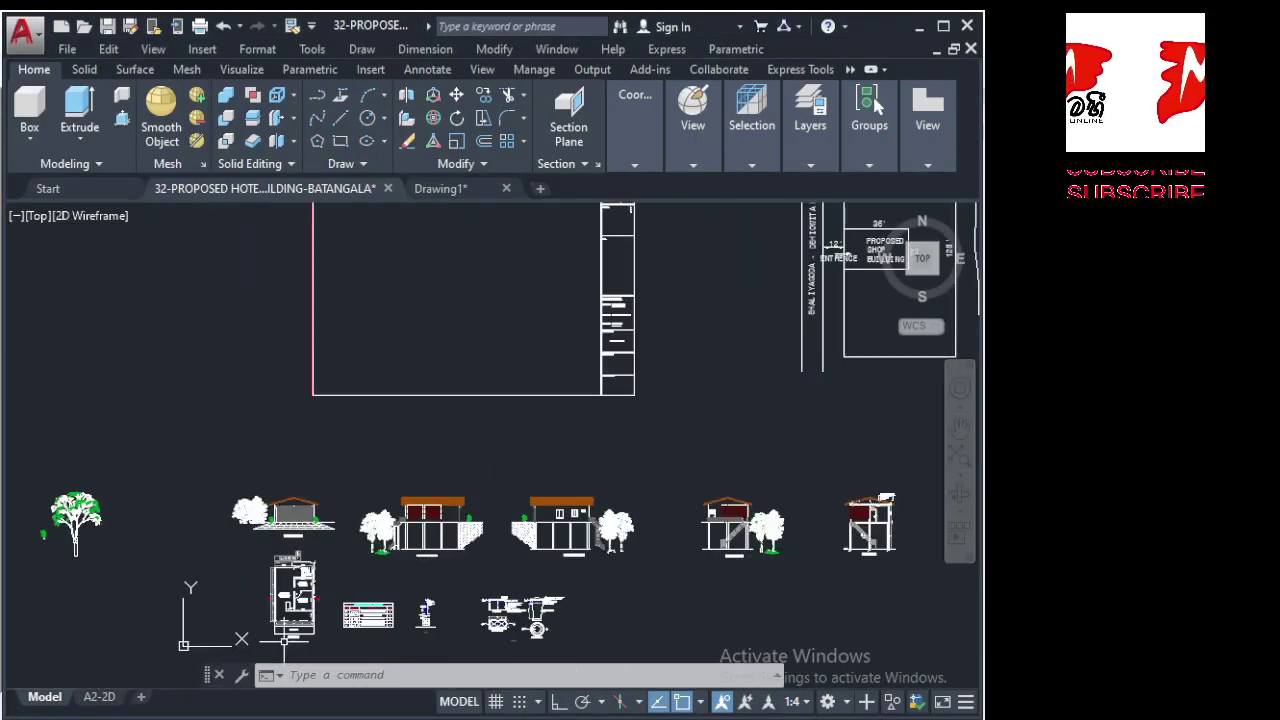
scroll(284, 641, up, 8)
scroll(183, 466, up, 2)
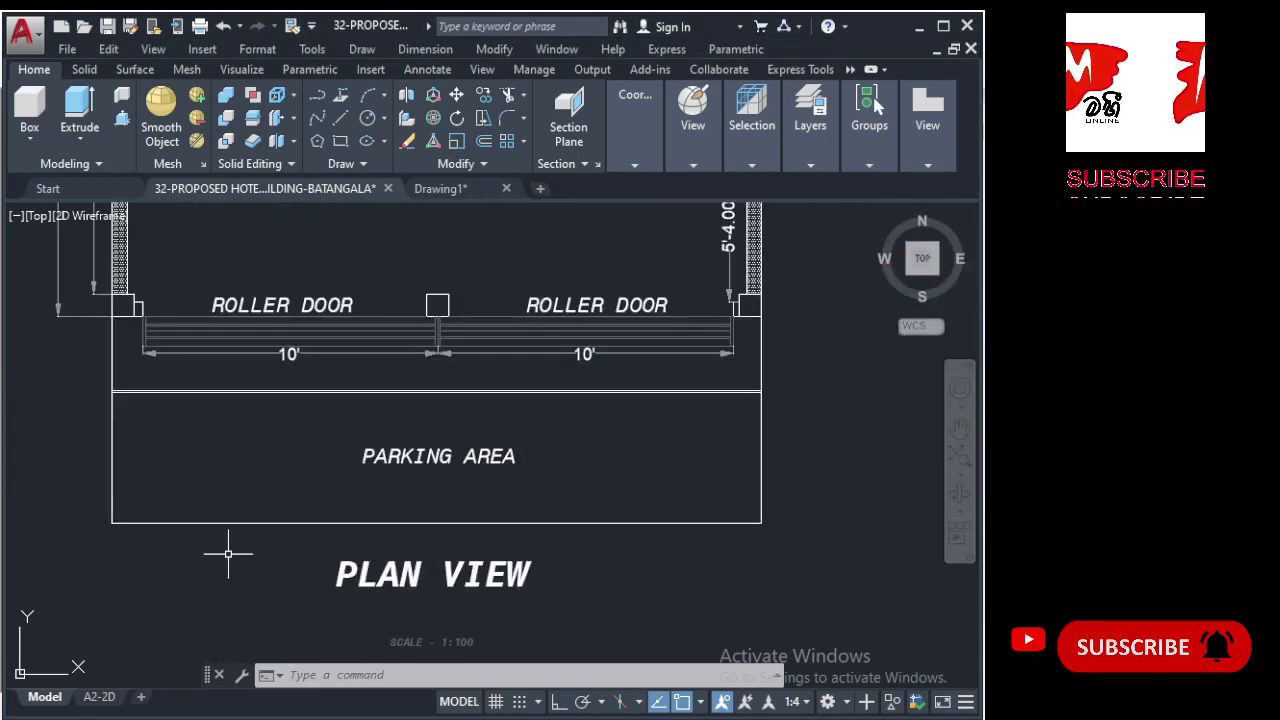
scroll(228, 553, down, 5)
scroll(226, 558, down, 3)
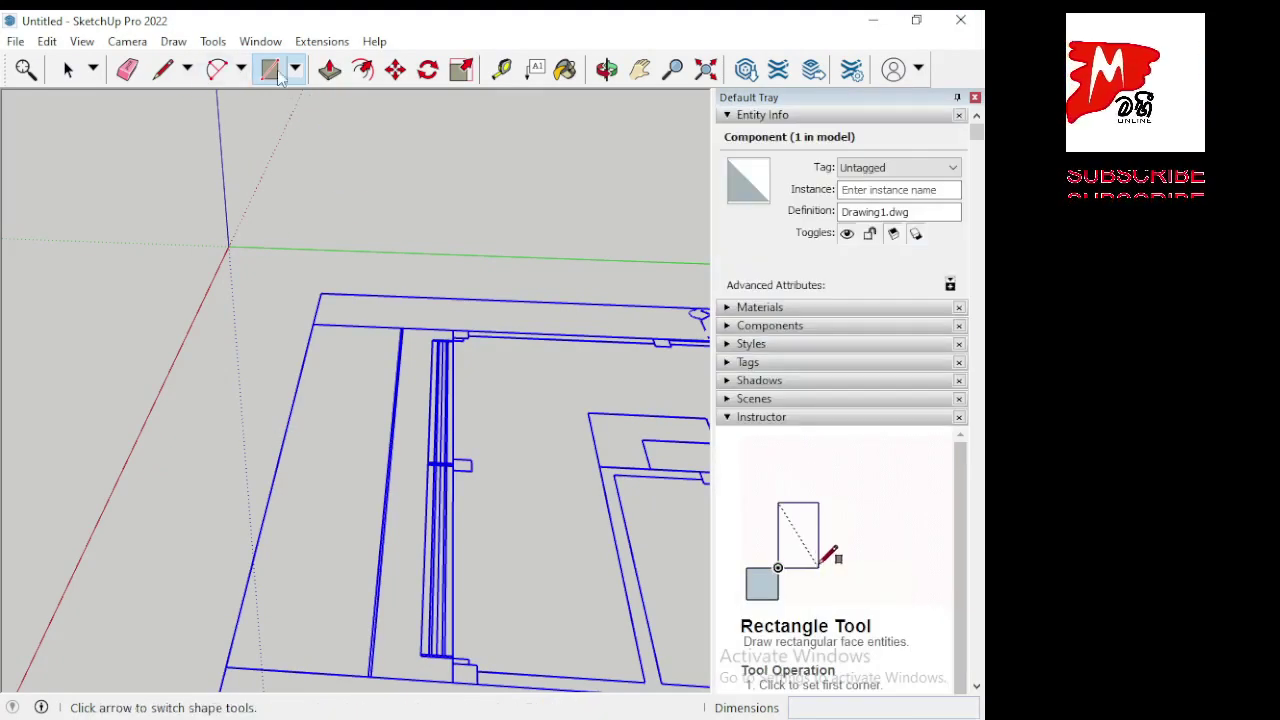
Anchor the rectangle's first corner on the floor plan's outer lower-left corner.
scroll(420, 314, up, 2)
scroll(420, 314, up, 2)
scroll(420, 320, up, 2)
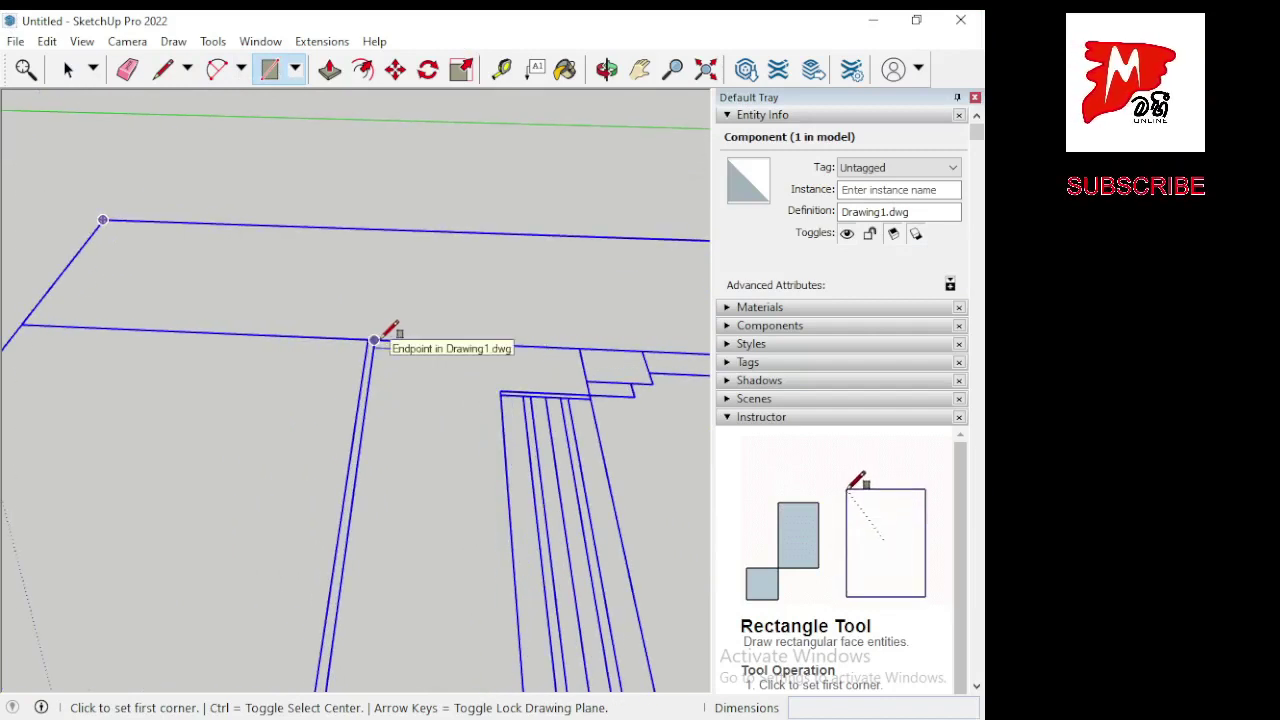
scroll(289, 271, down, 2)
scroll(280, 265, down, 1)
scroll(277, 260, down, 1)
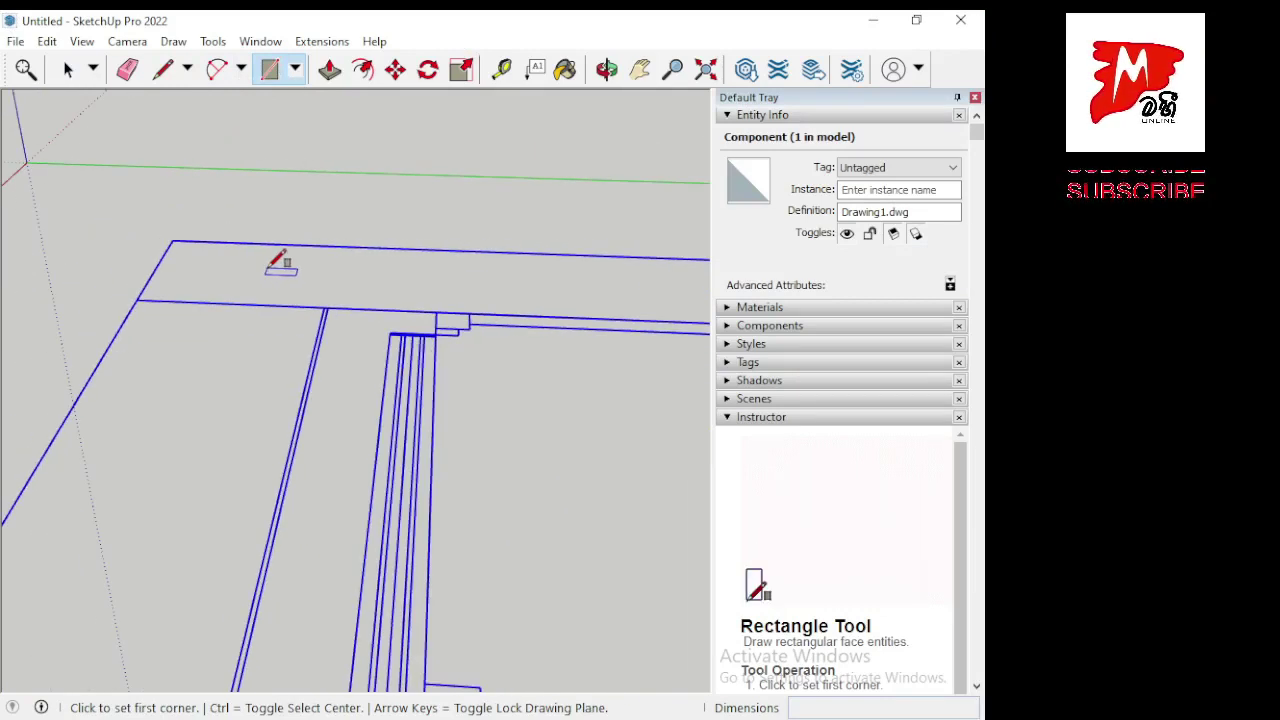
scroll(280, 262, down, 2)
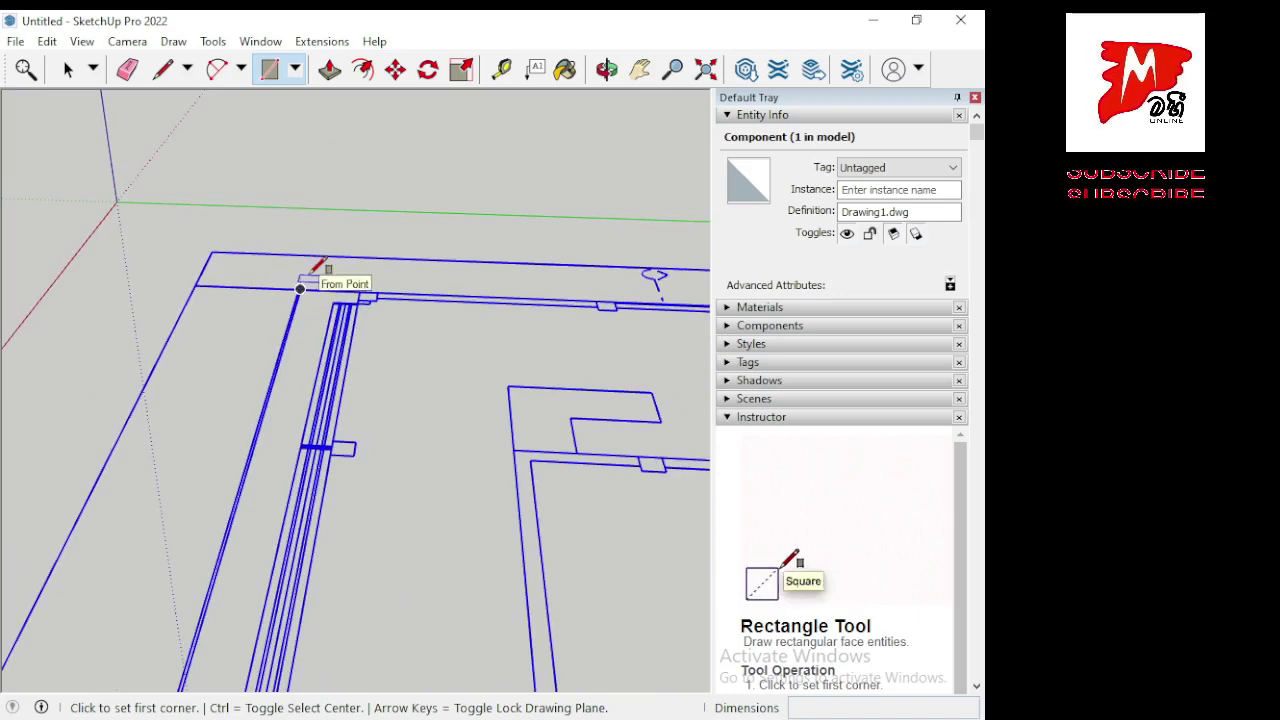
scroll(311, 272, down, 3)
scroll(214, 500, up, 2)
scroll(205, 500, up, 2)
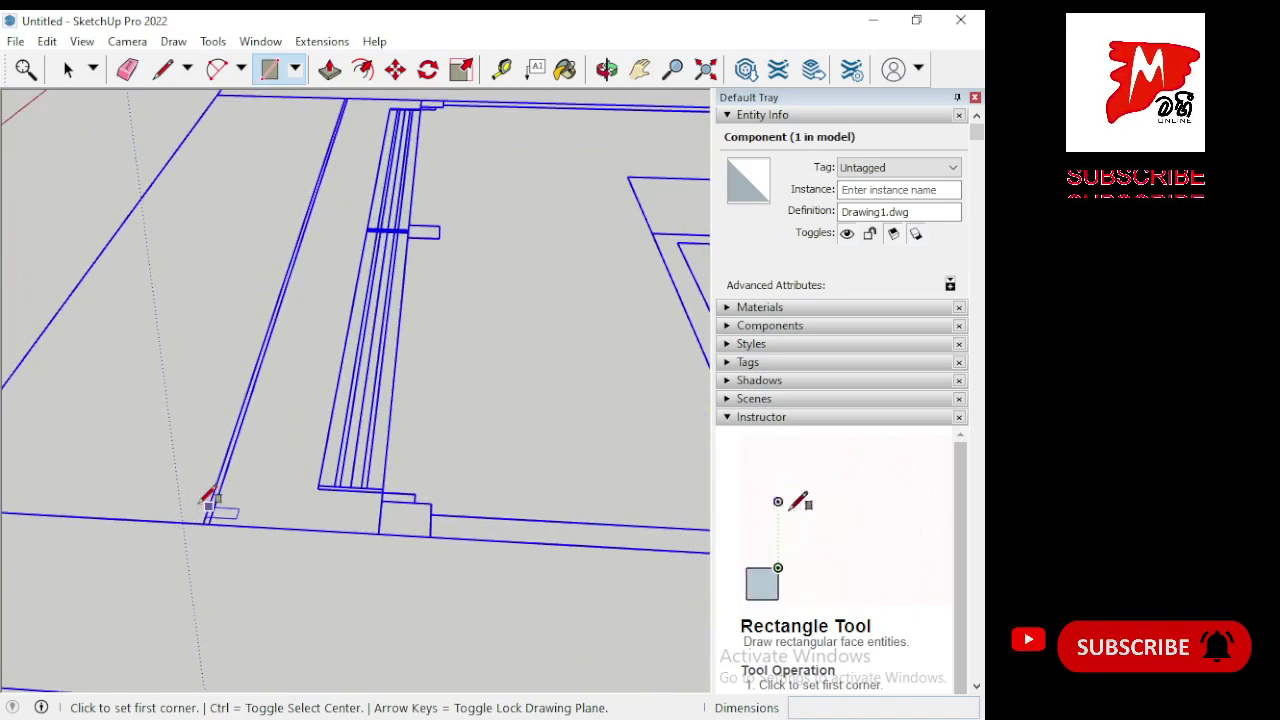
scroll(206, 502, up, 1)
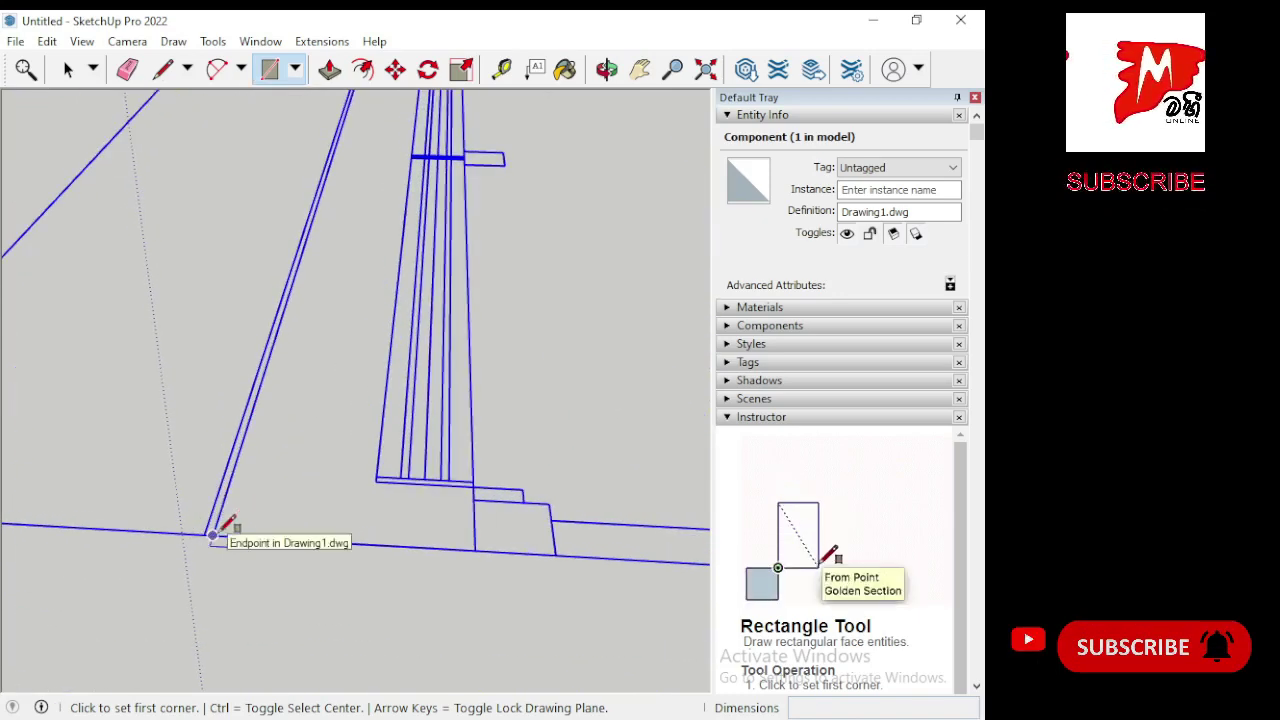
click(212, 535)
Zoom out to see the floor plan with the rectangle in progress.
scroll(214, 549, down, 2)
scroll(200, 543, down, 2)
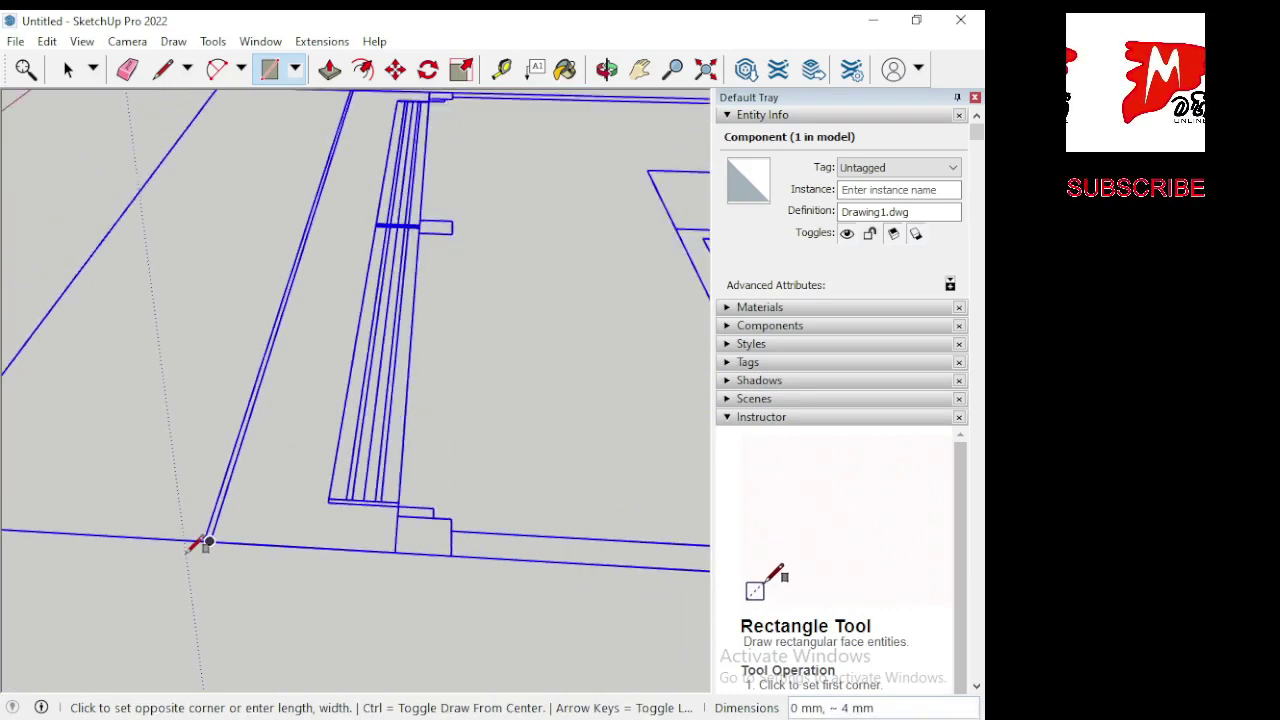
scroll(150, 543, down, 2)
scroll(80, 540, down, 2)
scroll(80, 538, down, 2)
scroll(190, 517, down, 2)
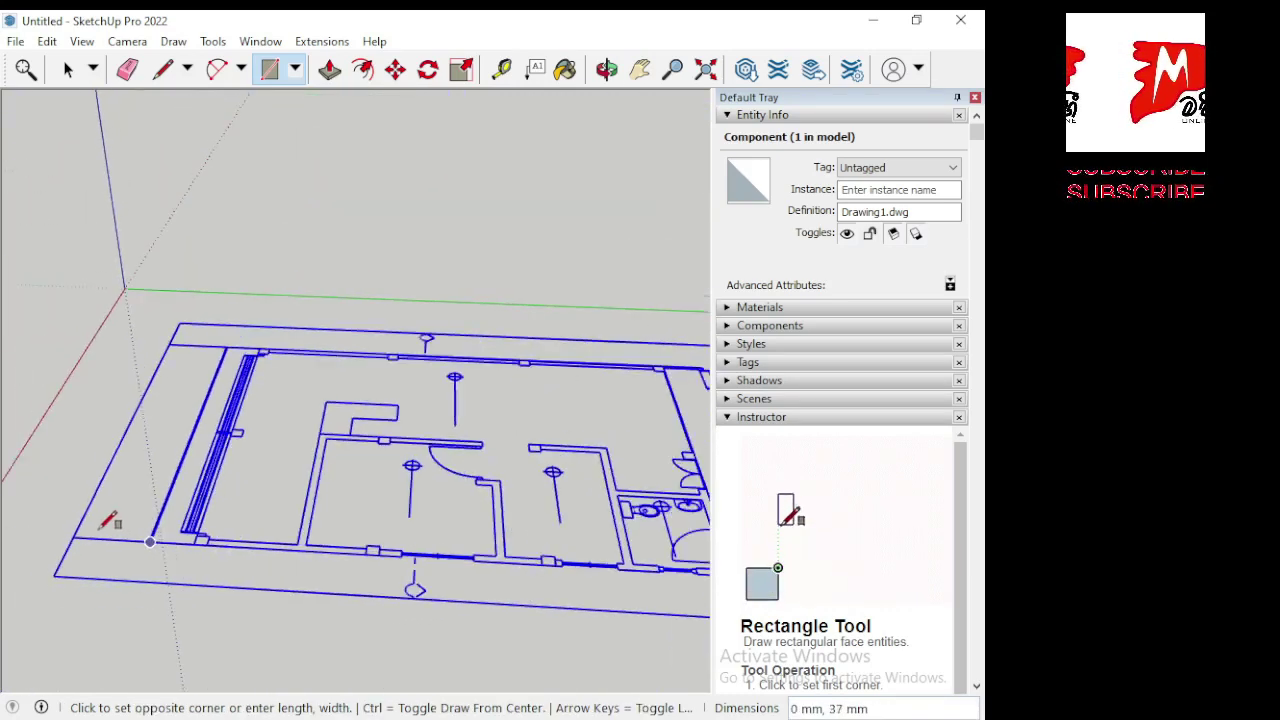
scroll(114, 523, down, 2)
scroll(114, 523, down, 2)
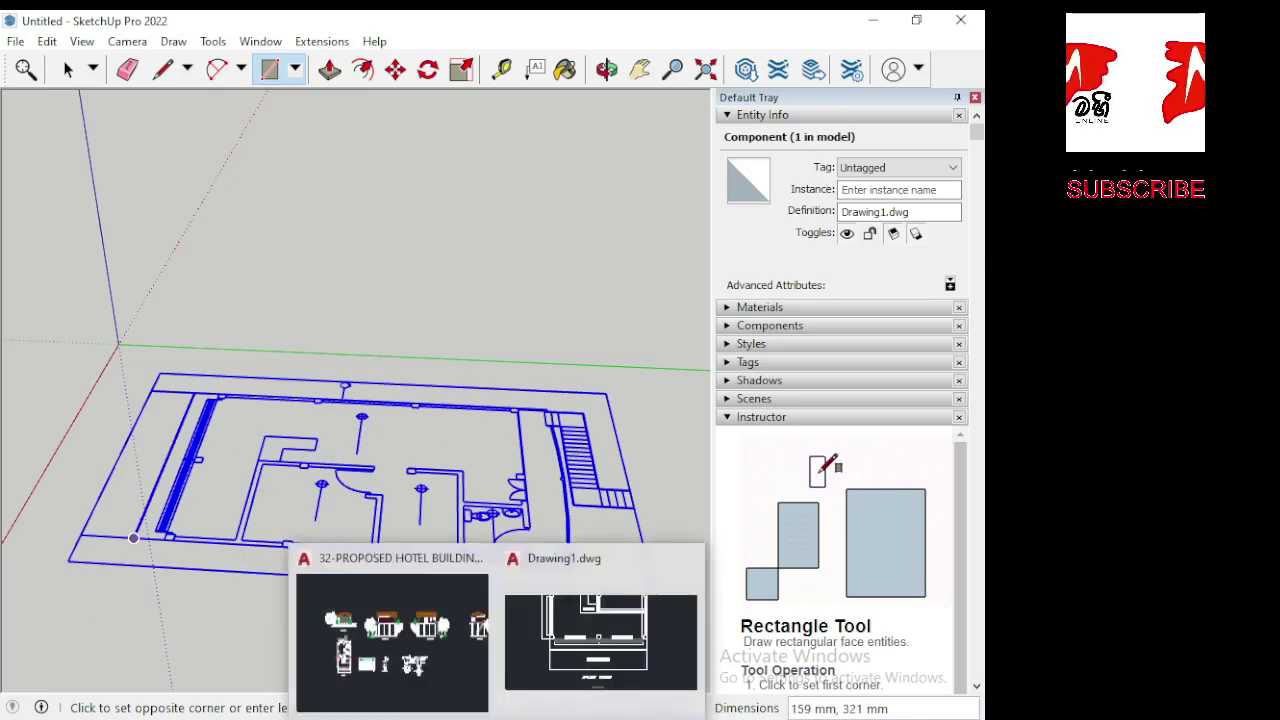
Back in AutoCAD, show the PLAN VIEW title, then open Drawing1 and zoom until room labels read.
click(456, 692)
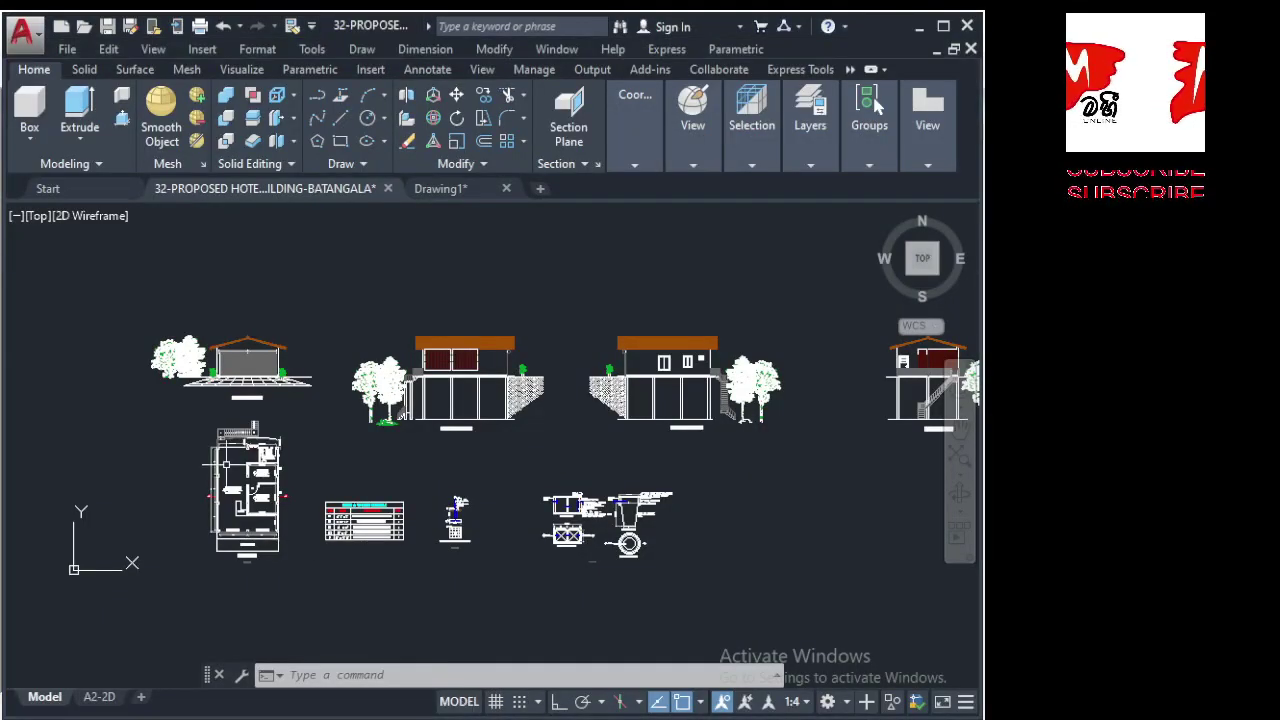
scroll(226, 465, up, 4)
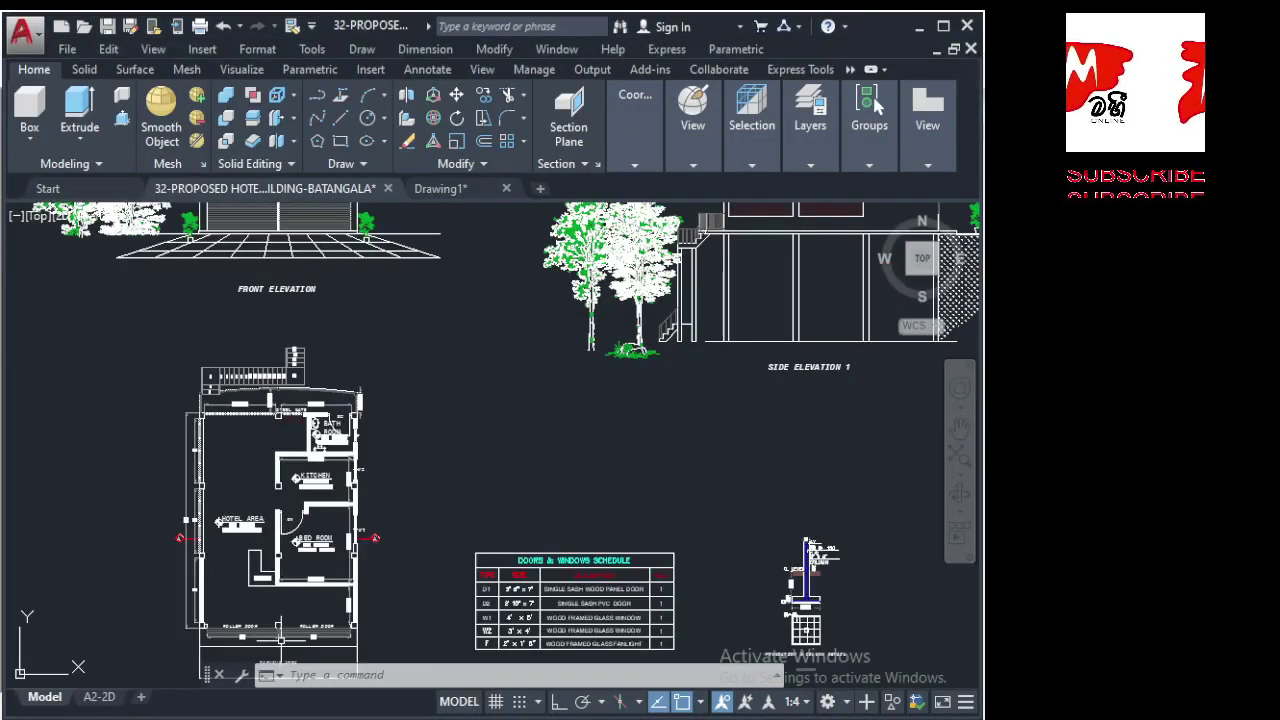
middle_drag(283, 635, 283, 565)
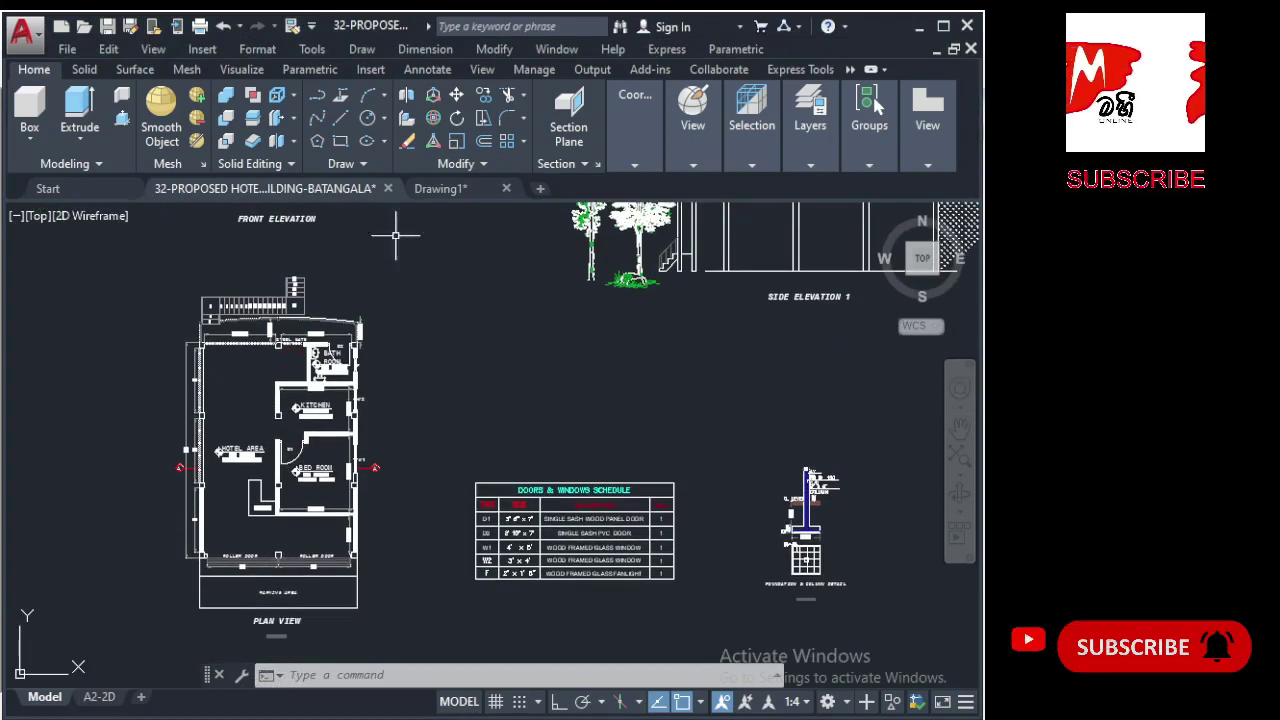
click(456, 194)
scroll(252, 530, down, 2)
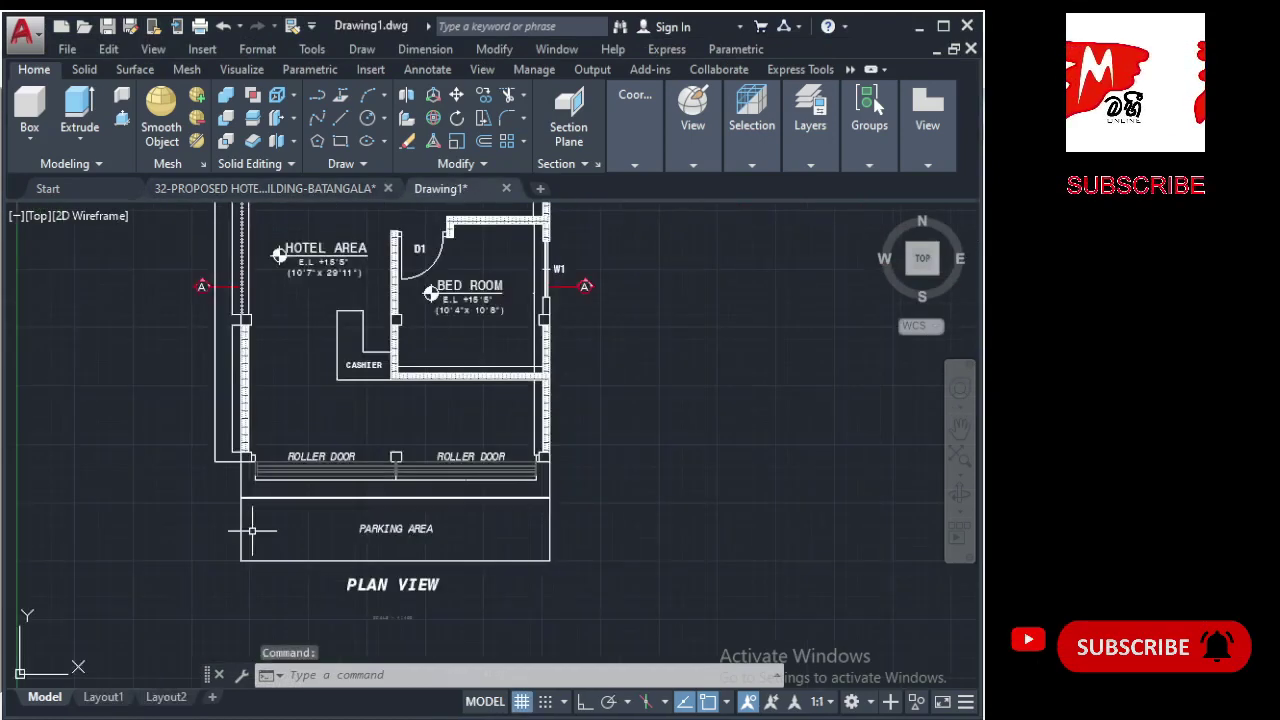
scroll(252, 530, down, 1)
scroll(257, 510, up, 1)
scroll(265, 497, down, 2)
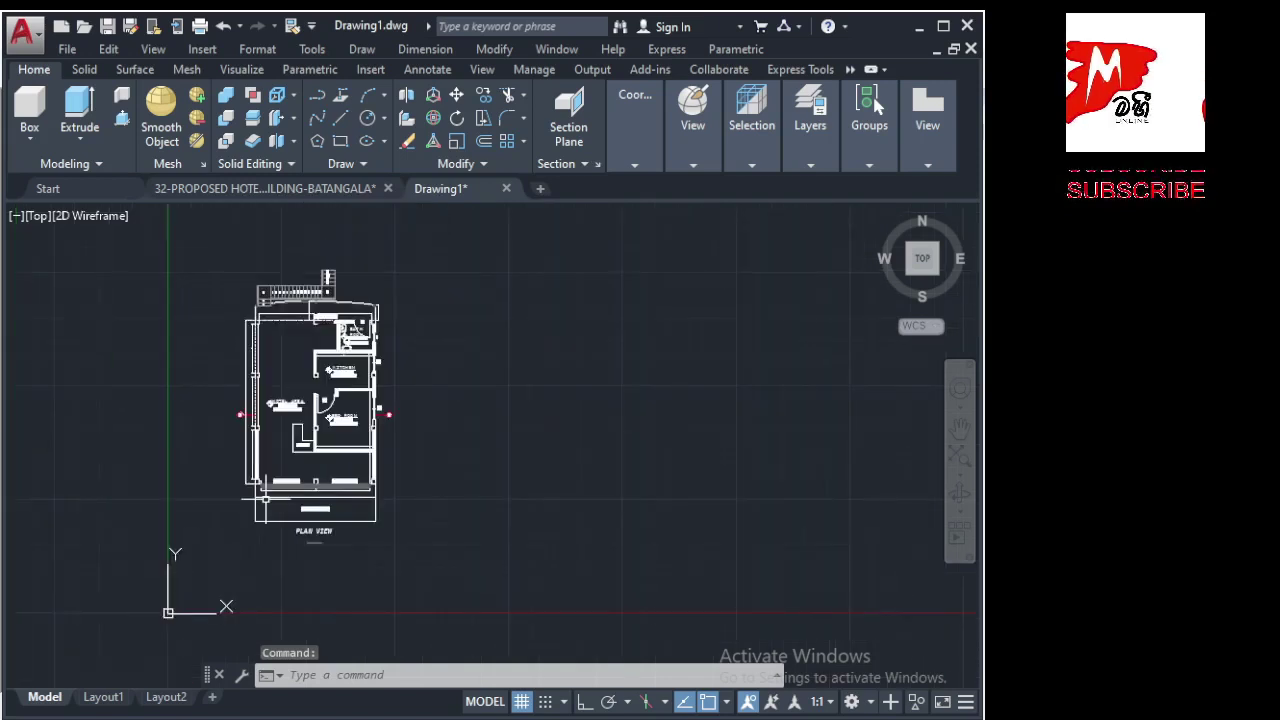
scroll(268, 392, up, 2)
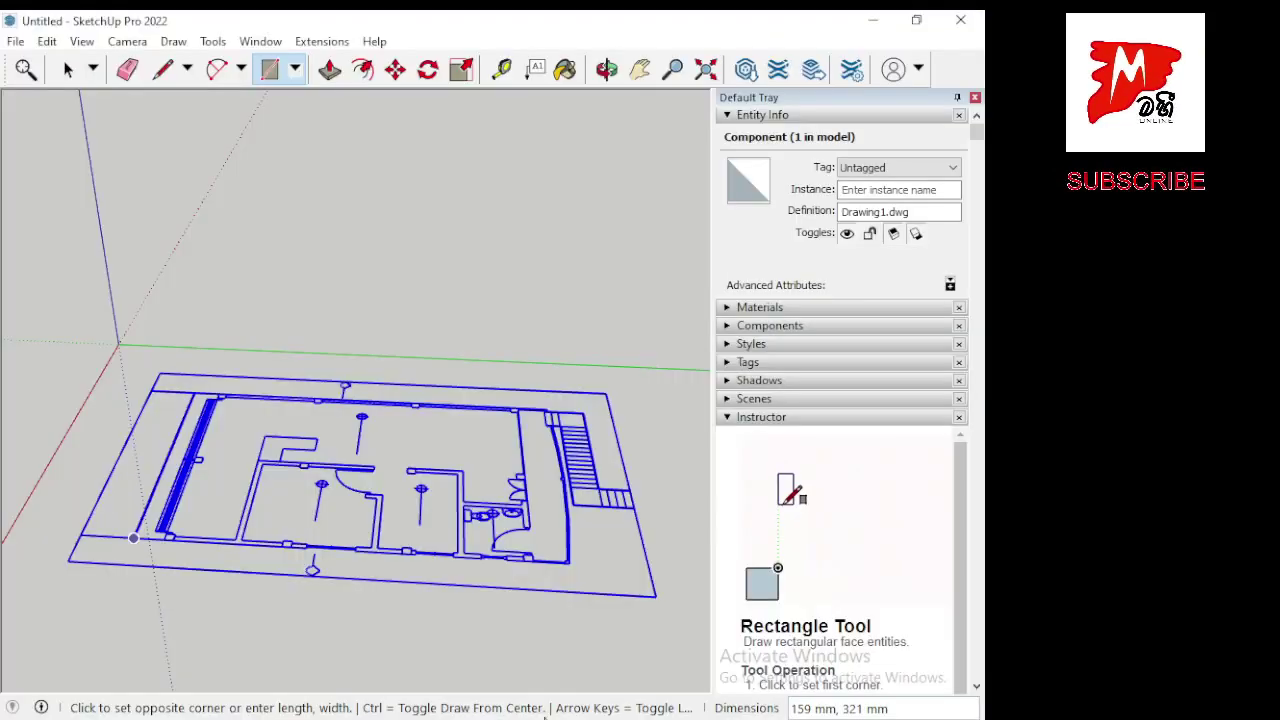
Finish the rectangle at the wall corner beside the stairs.
scroll(490, 391, up, 2)
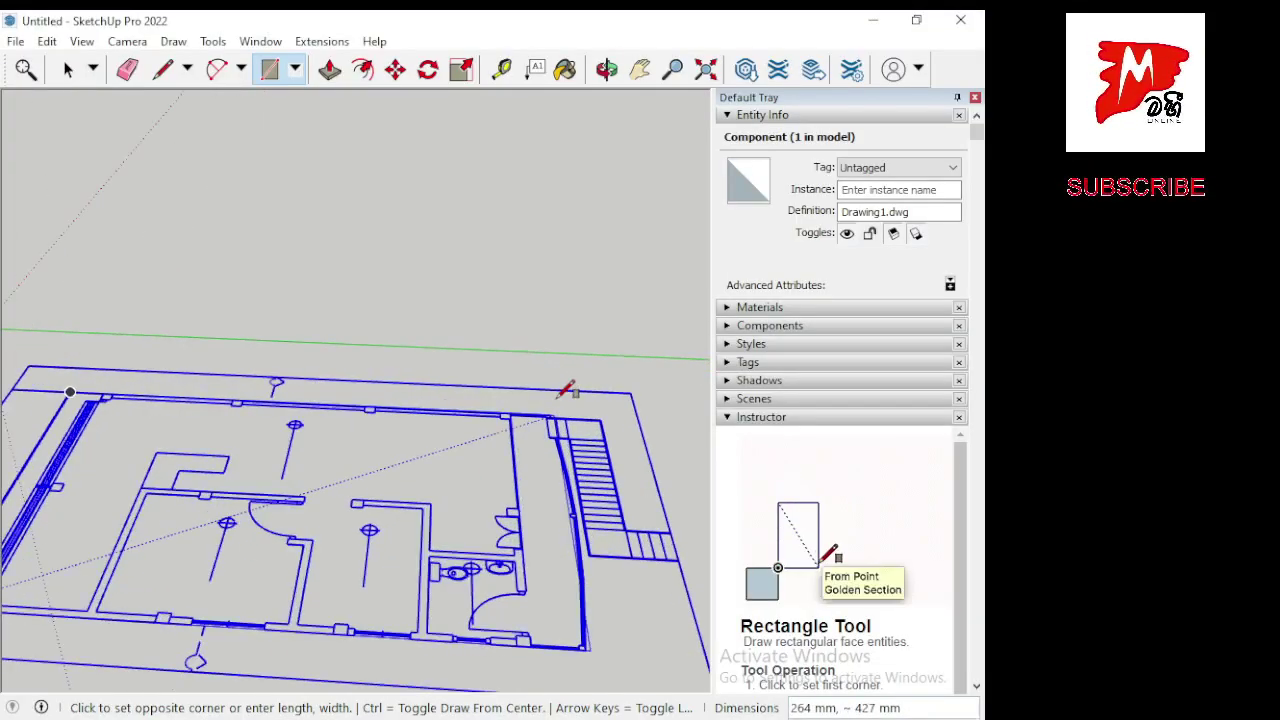
scroll(570, 388, up, 1)
scroll(563, 403, up, 1)
scroll(550, 415, up, 1)
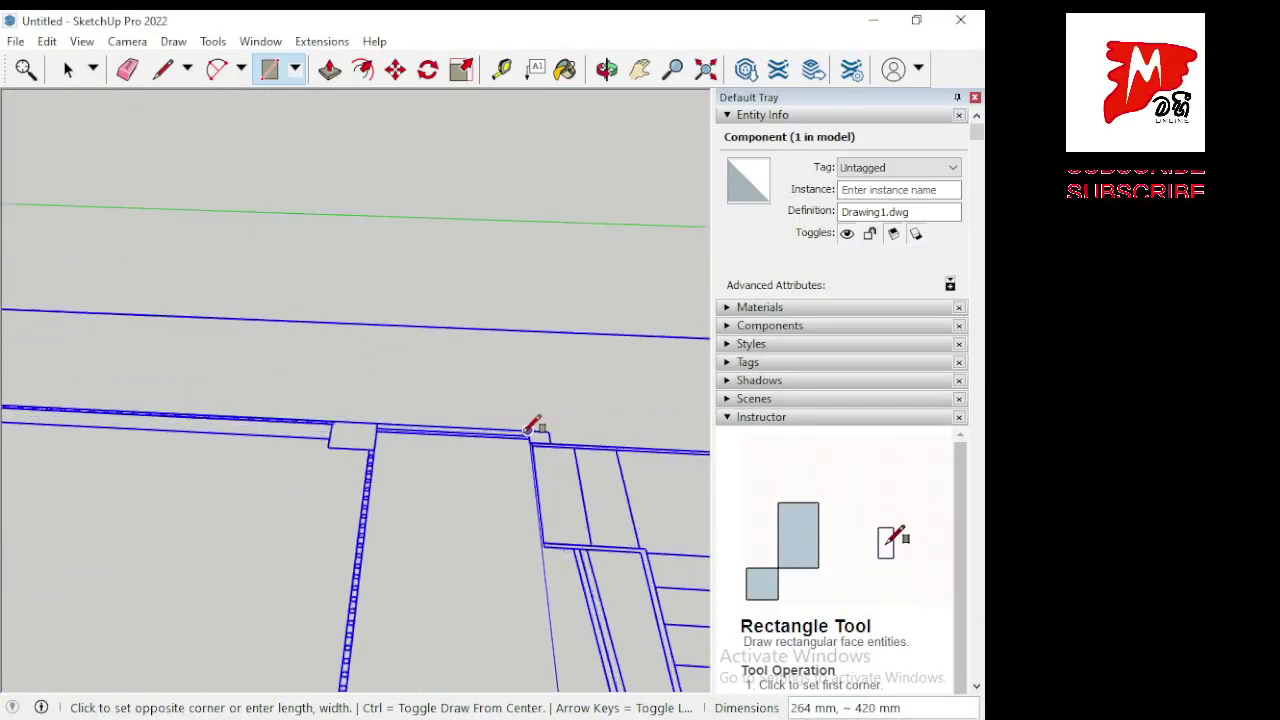
scroll(500, 415, up, 1)
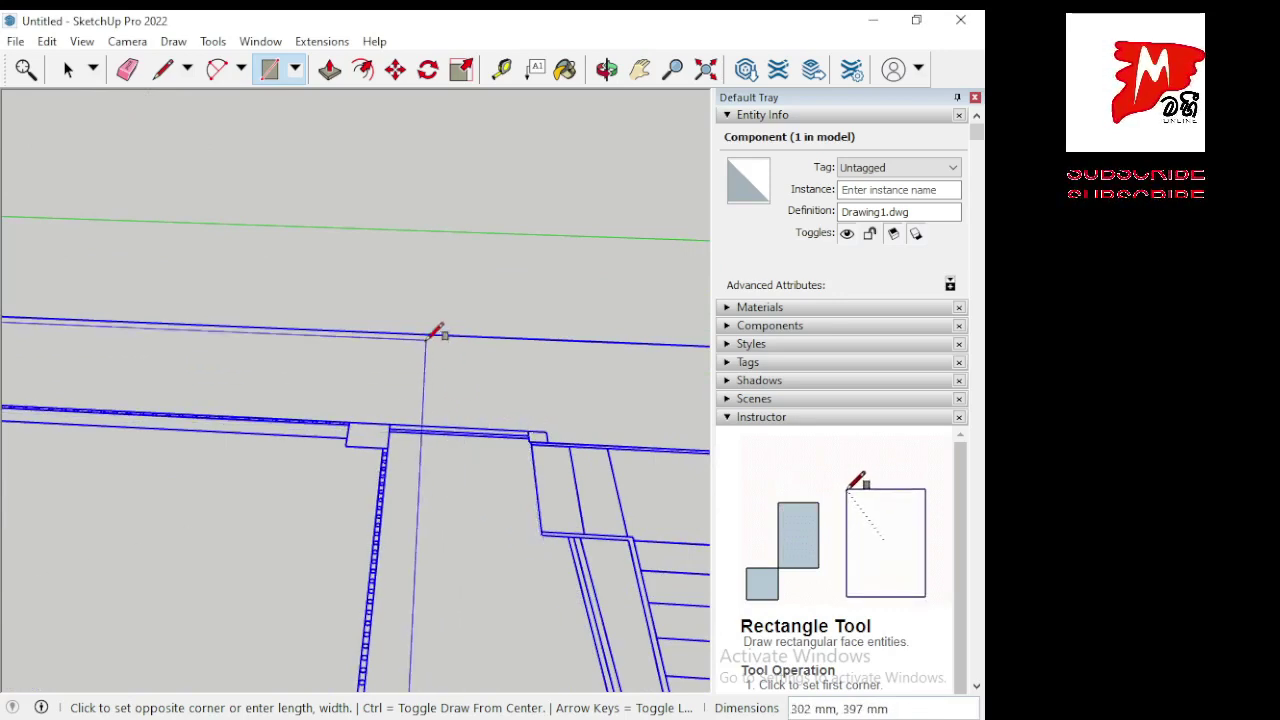
scroll(436, 332, down, 1)
scroll(442, 338, down, 1)
scroll(446, 352, down, 1)
scroll(445, 356, down, 2)
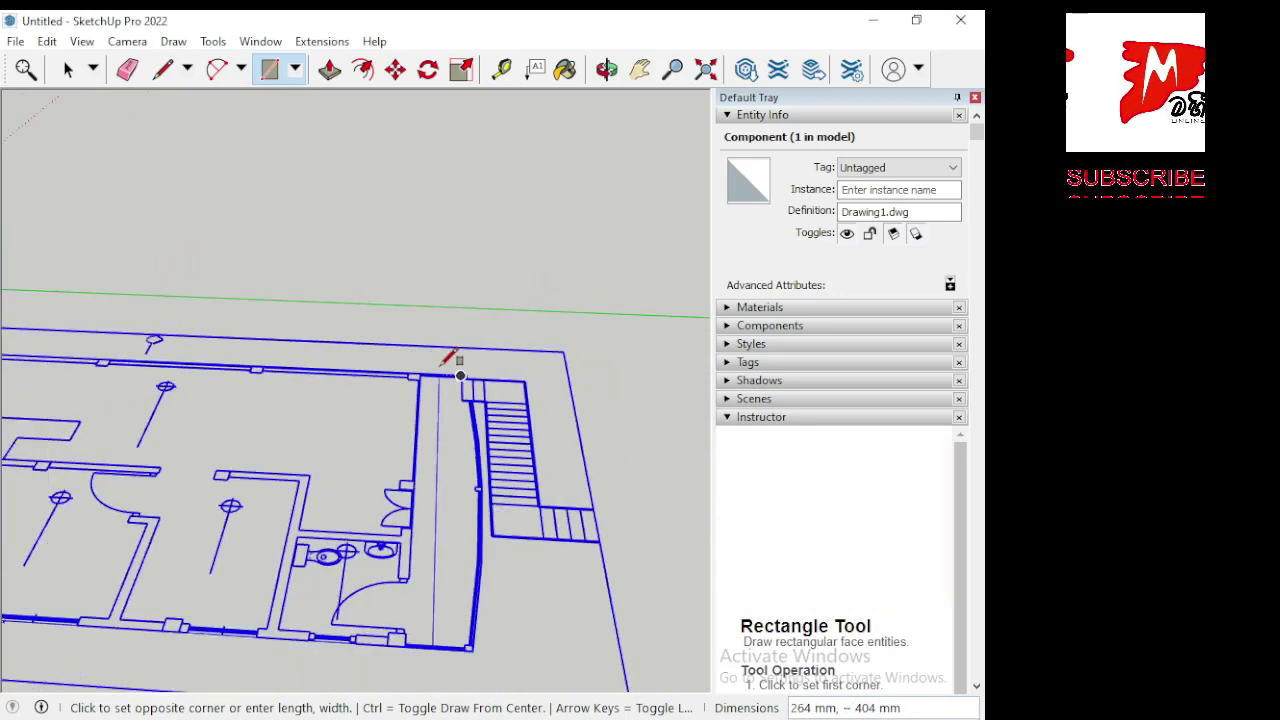
scroll(483, 375, up, 2)
scroll(470, 366, up, 1)
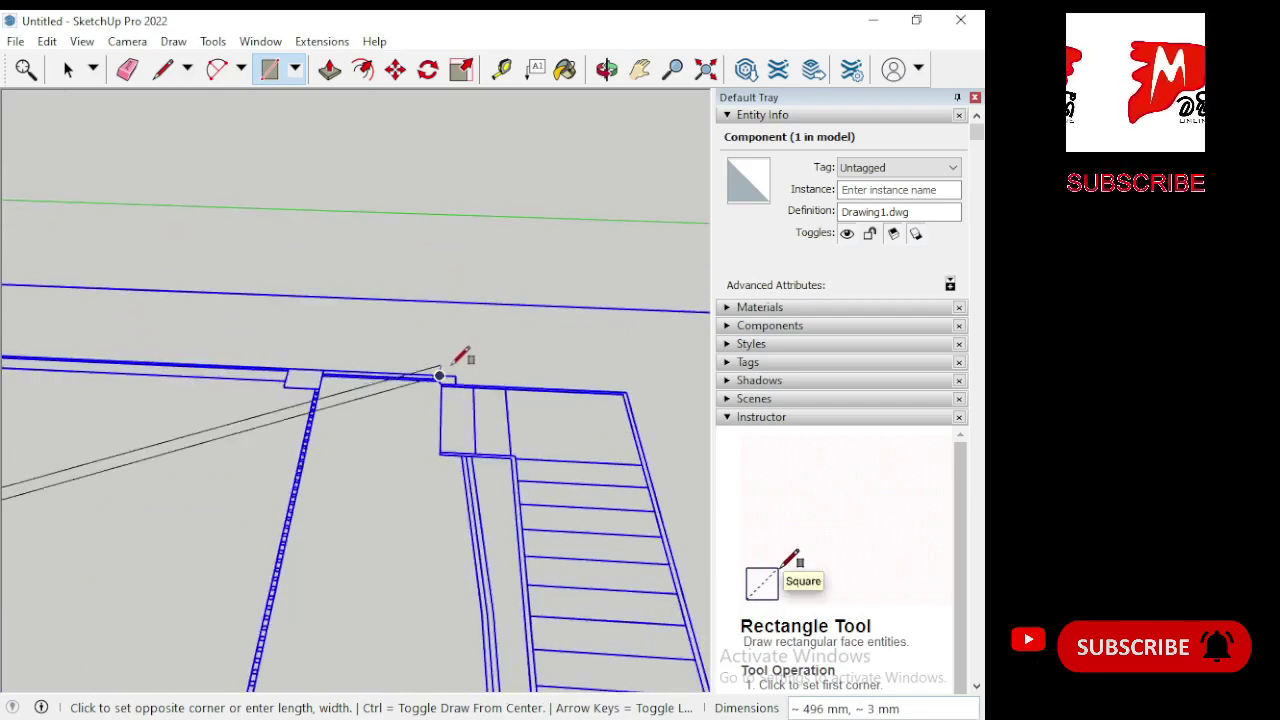
scroll(453, 352, up, 1)
scroll(449, 347, up, 1)
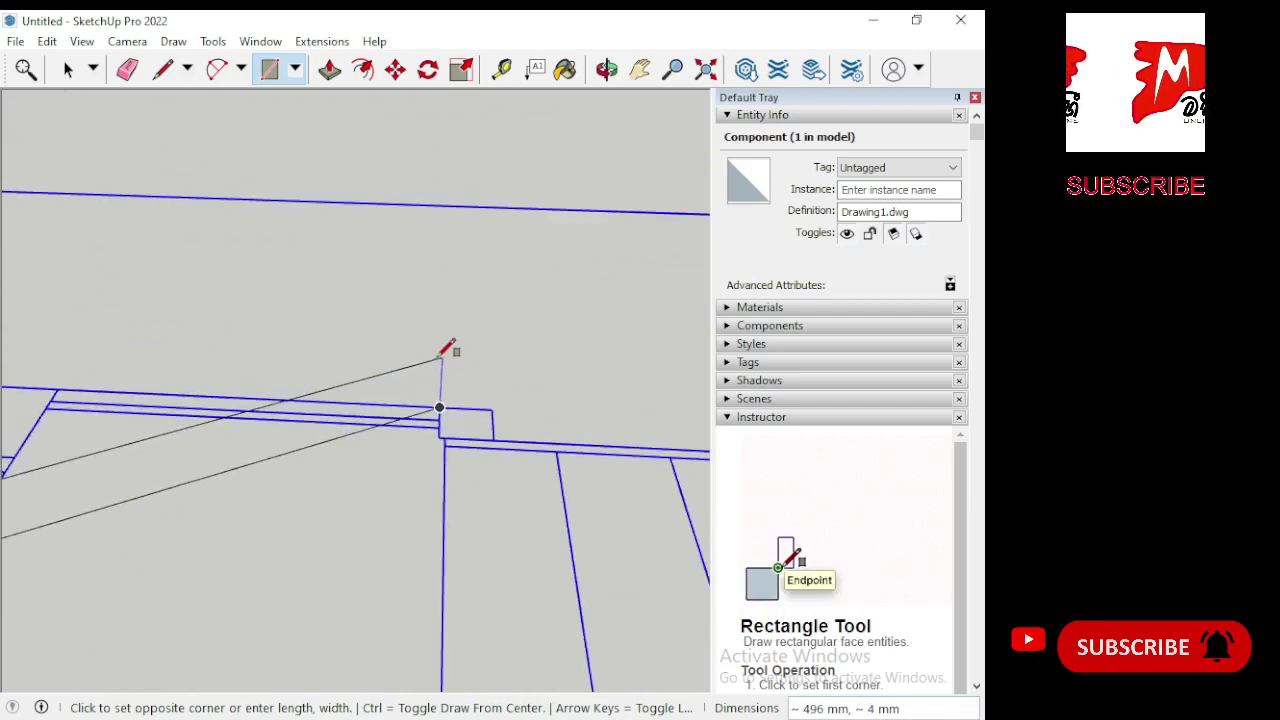
click(492, 408)
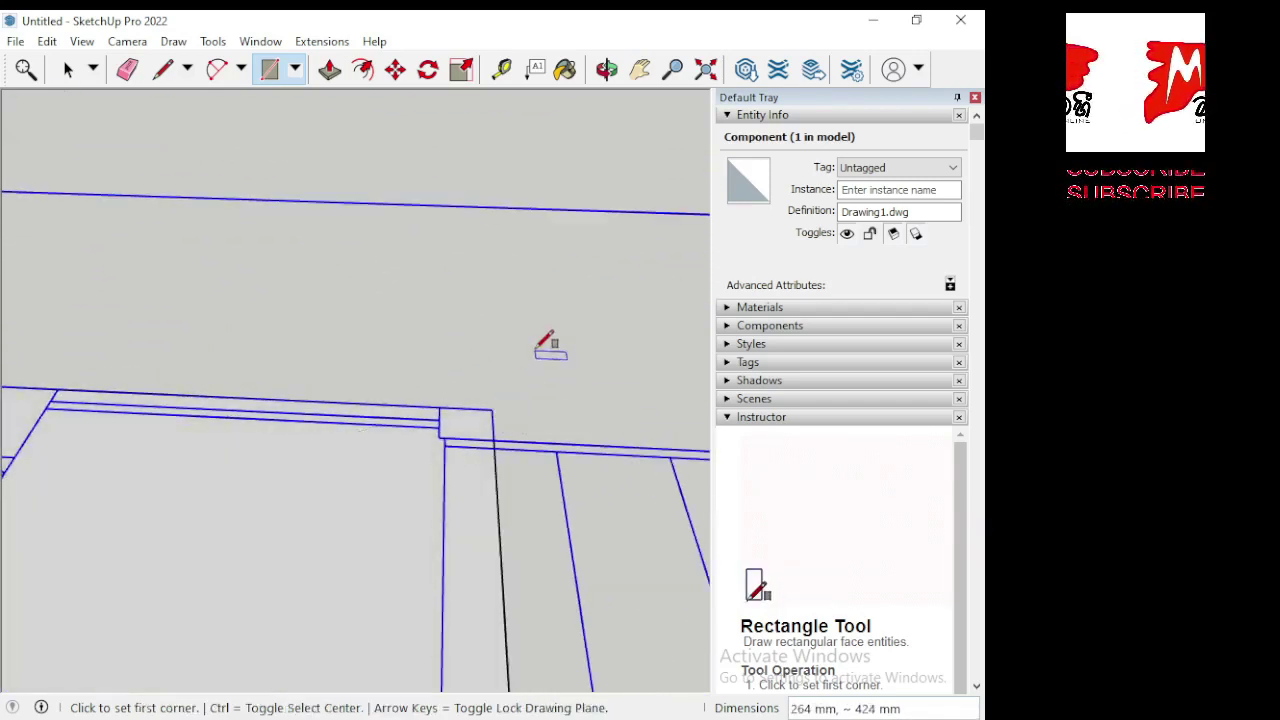
Orbit and zoom to check the new rectangle across the whole floor plan.
scroll(530, 336, down, 2)
scroll(514, 332, down, 1)
scroll(514, 332, down, 1)
scroll(515, 331, down, 1)
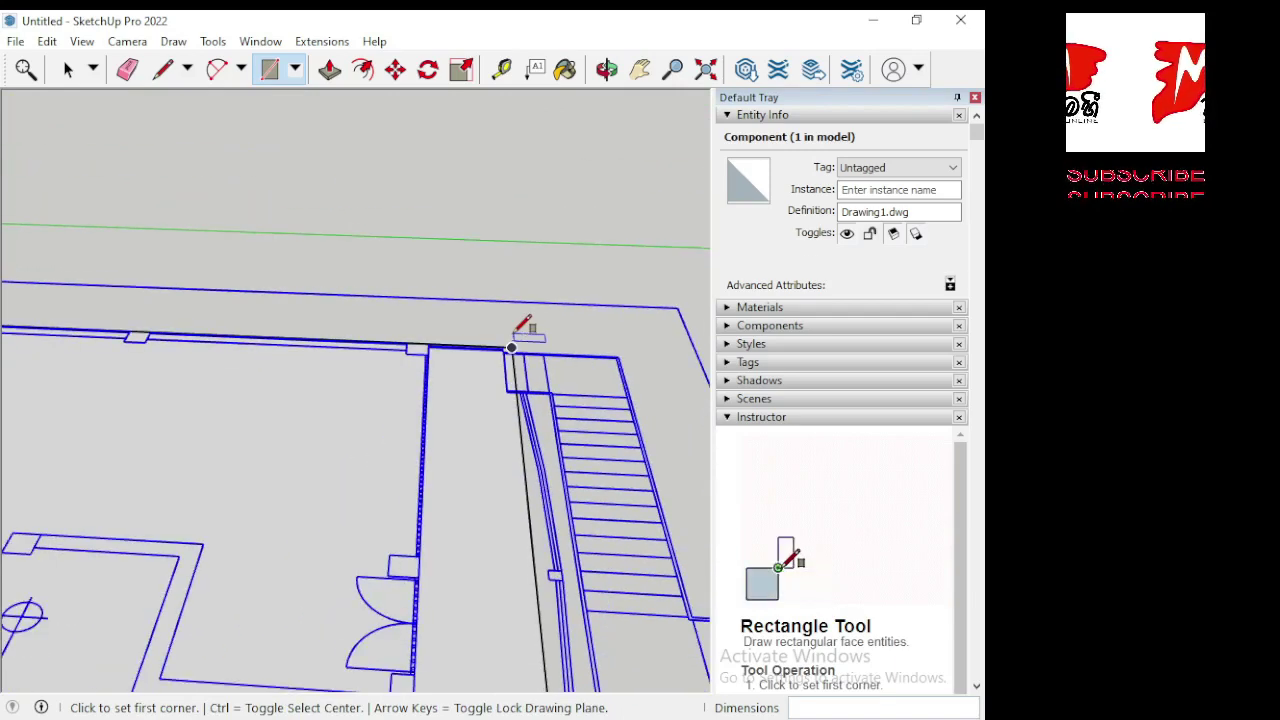
scroll(516, 330, down, 1)
scroll(519, 327, down, 1)
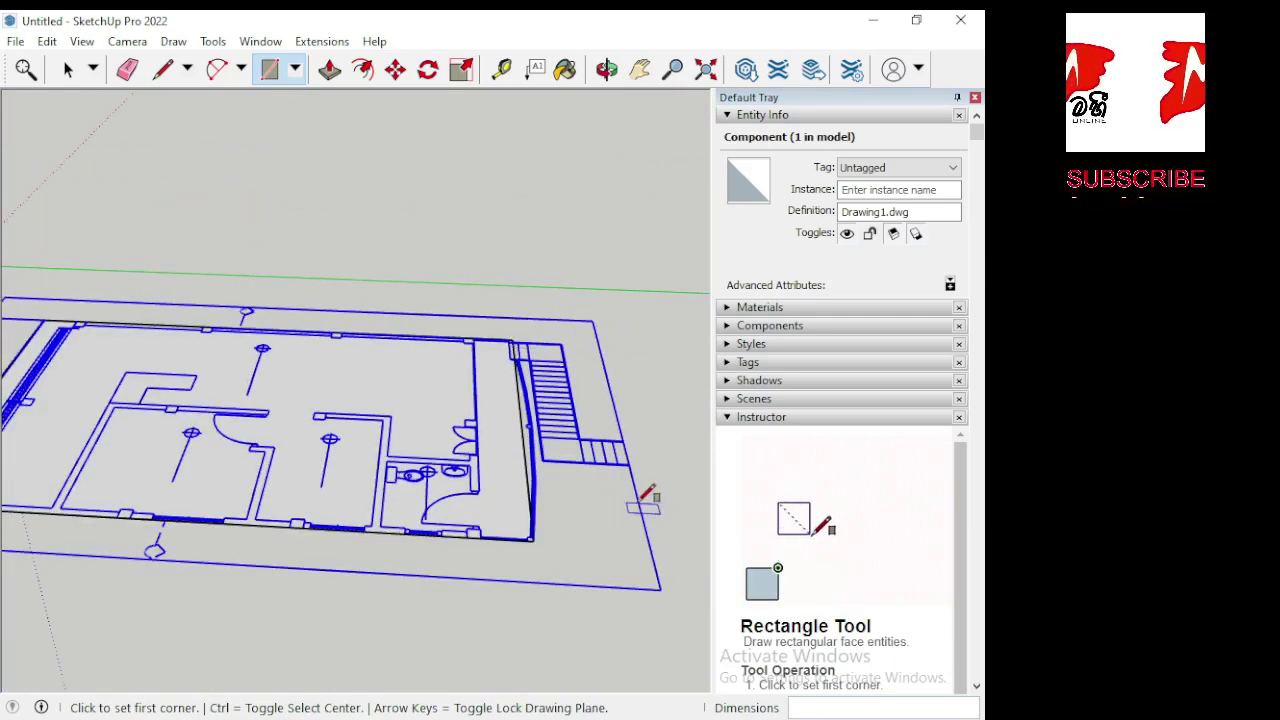
scroll(648, 494, down, 1)
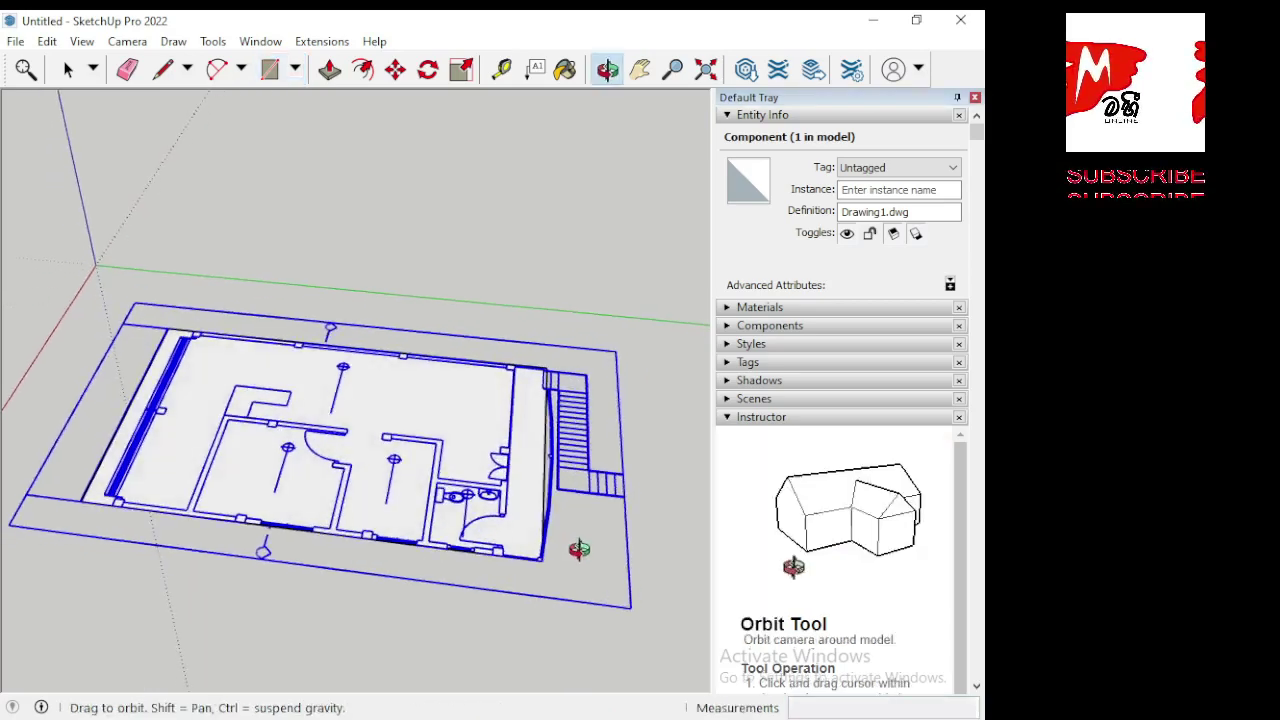
middle_drag(580, 549, 263, 596)
scroll(540, 560, up, 2)
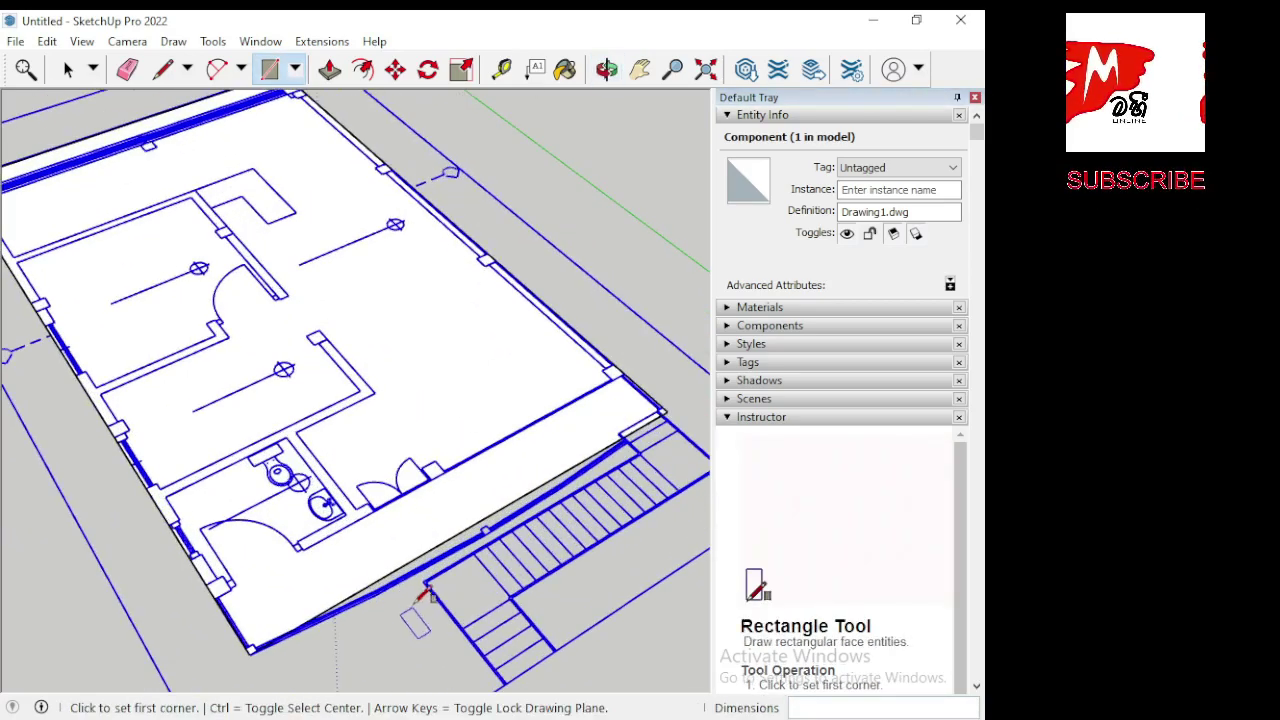
scroll(557, 543, up, 2)
scroll(600, 480, up, 2)
scroll(614, 443, down, 1)
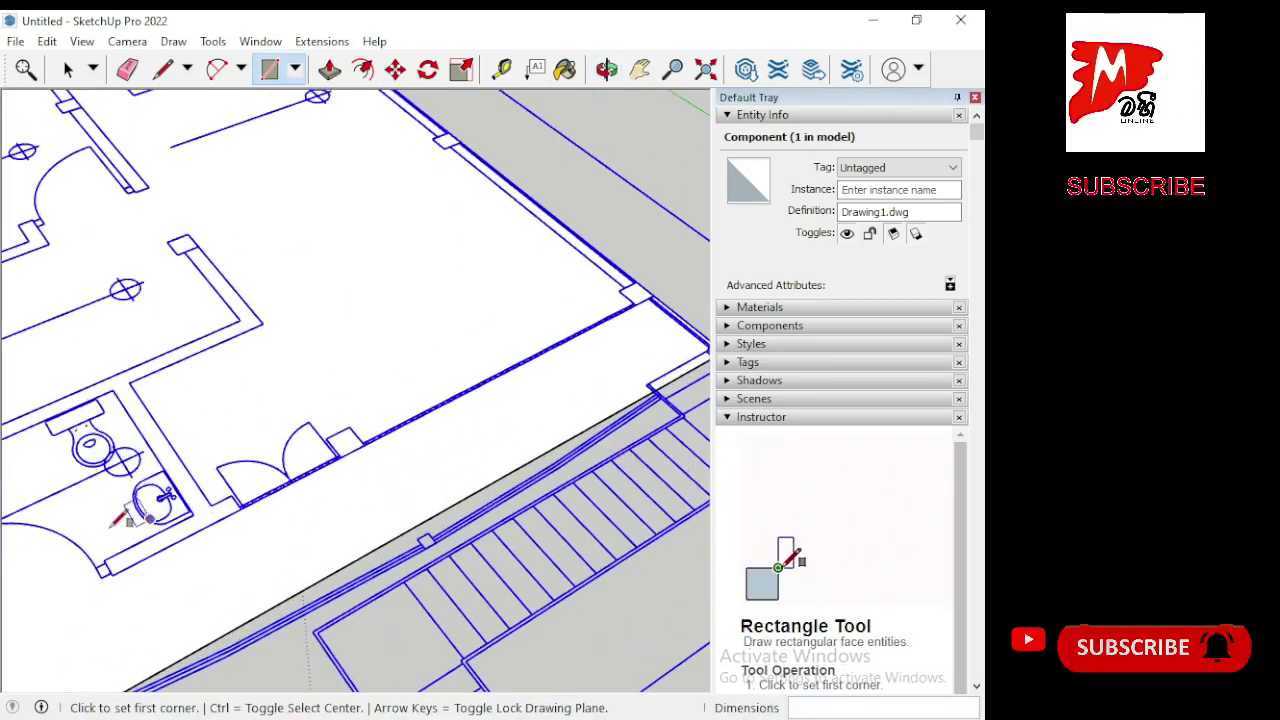
scroll(230, 512, down, 1)
scroll(350, 510, down, 1)
scroll(541, 455, up, 2)
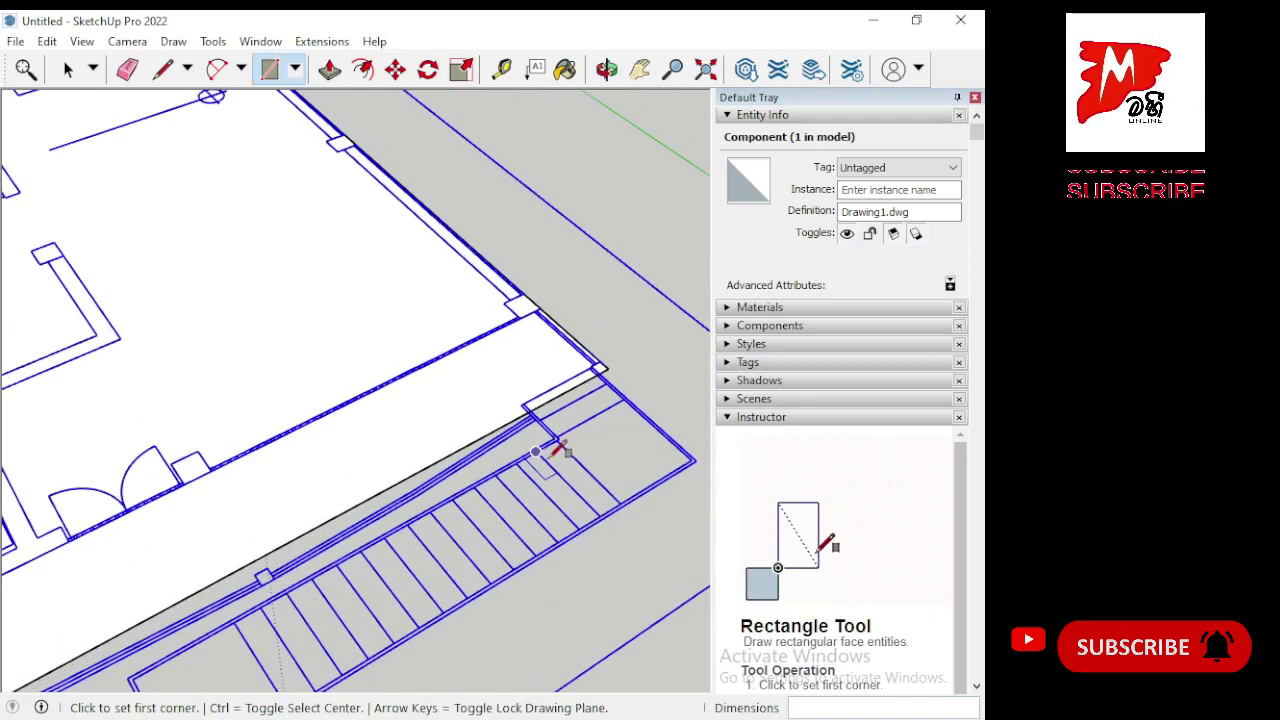
scroll(557, 450, up, 1)
scroll(560, 440, up, 1)
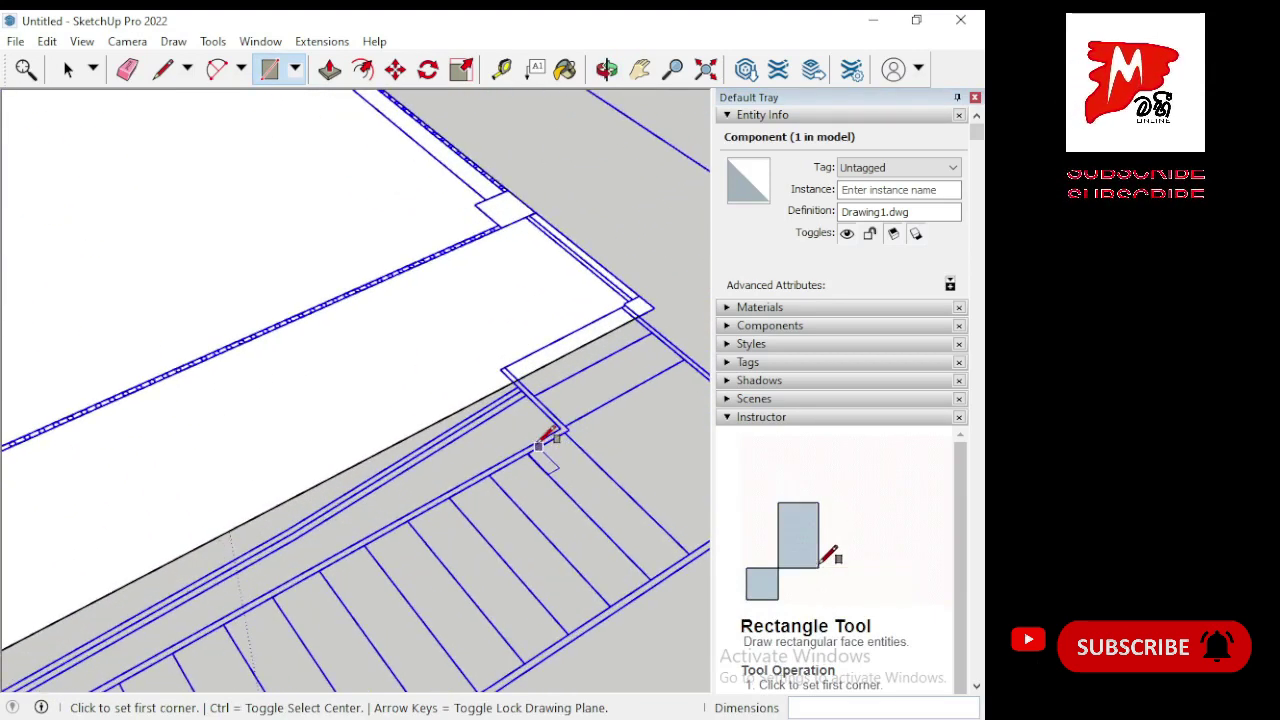
click(217, 69)
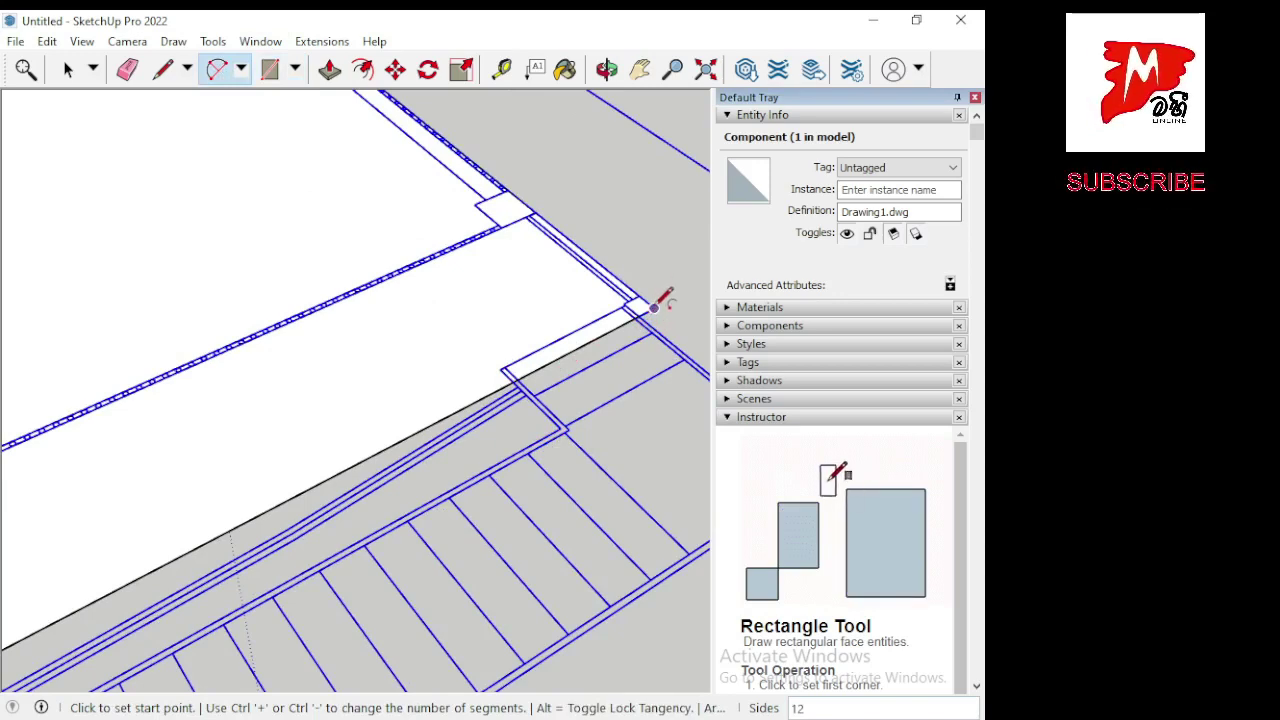
Start a 2-point arc from the slab corner to an end point on the stair edge.
click(655, 306)
scroll(660, 302, down, 1)
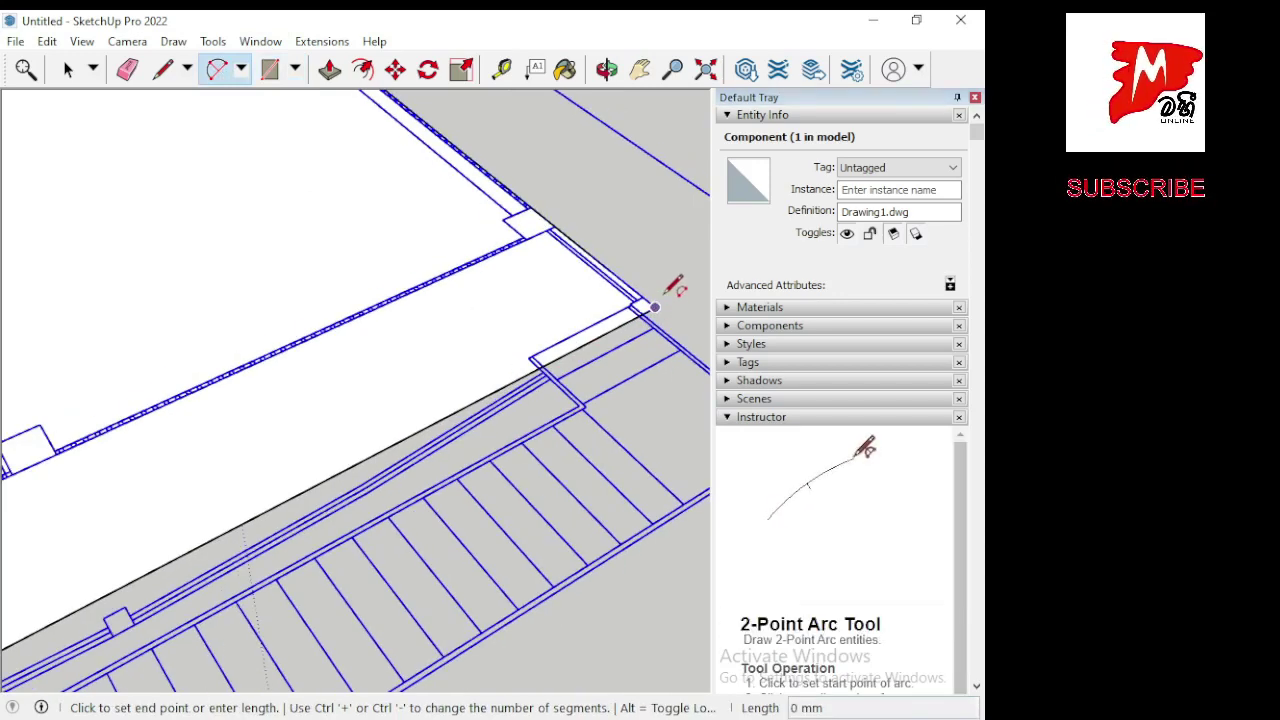
scroll(668, 280, down, 1)
scroll(318, 506, up, 1)
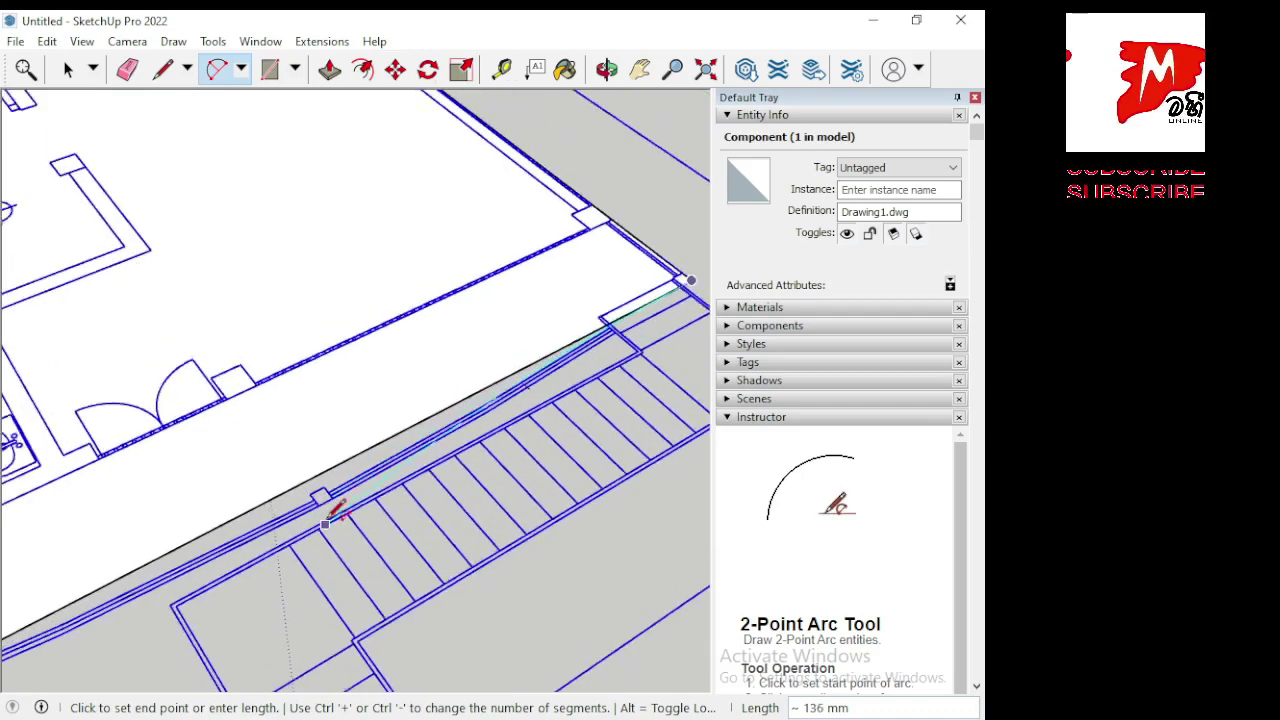
scroll(340, 497, up, 1)
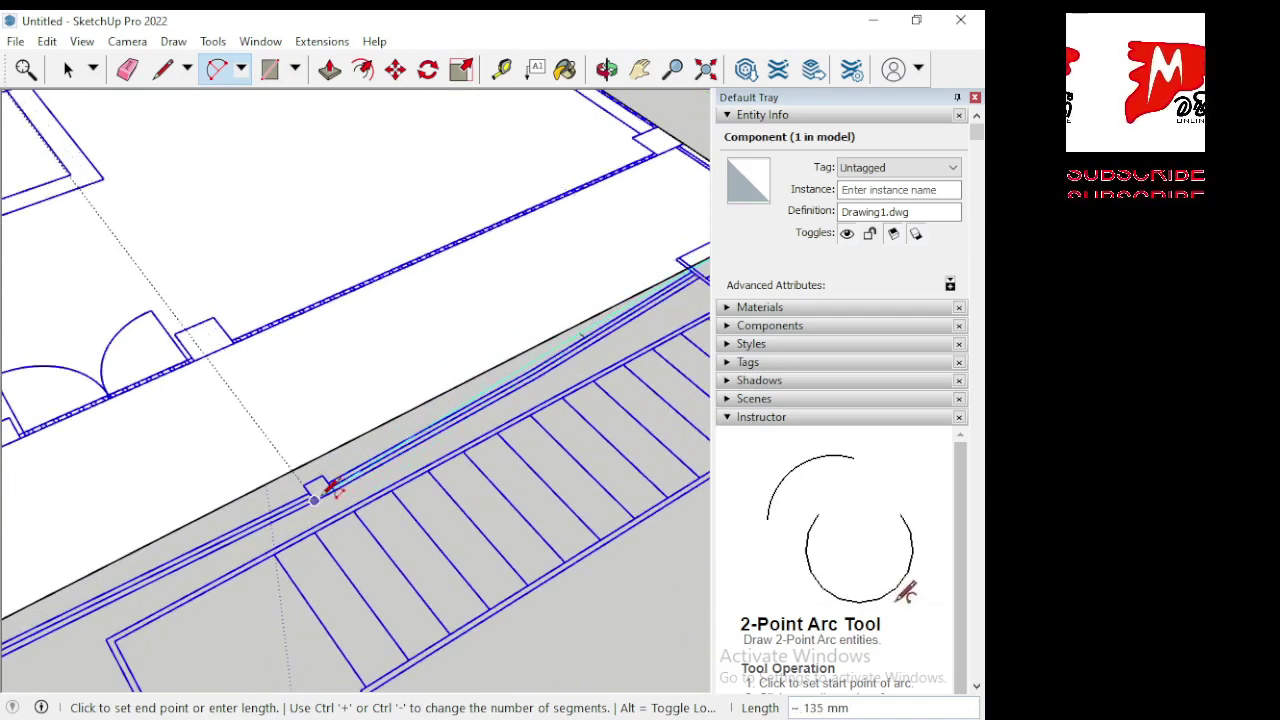
scroll(333, 487, up, 1)
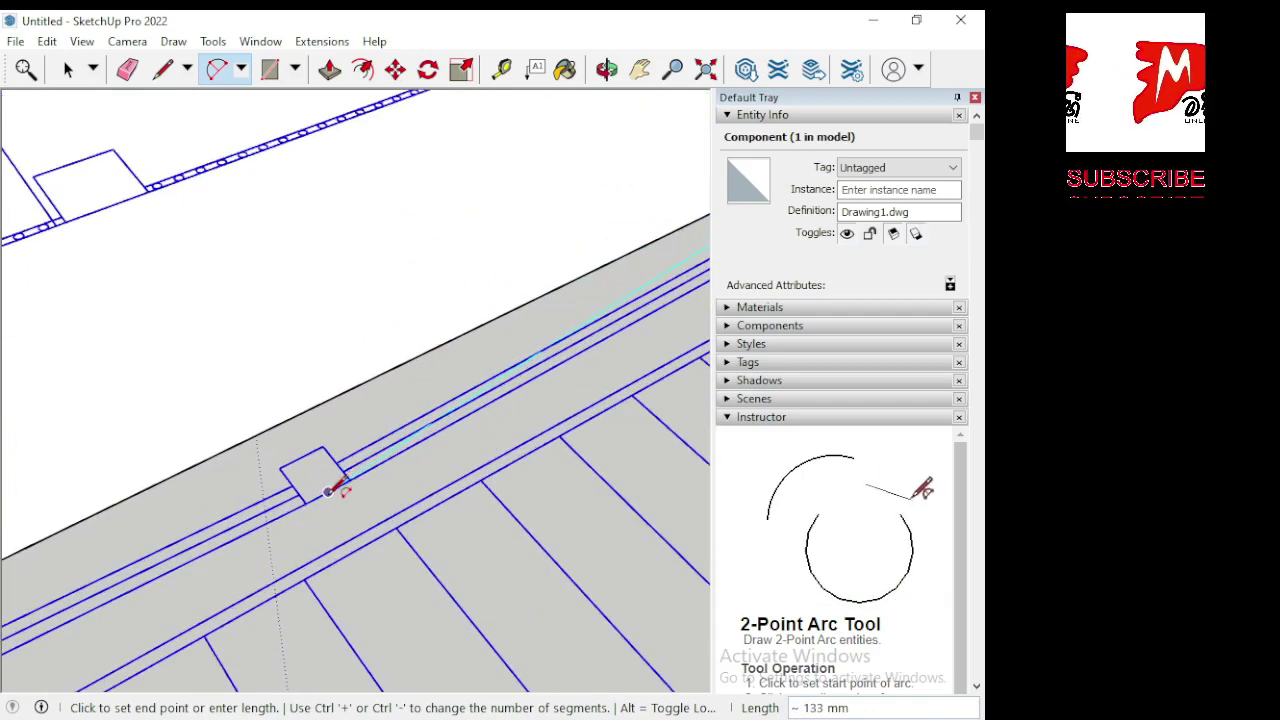
click(336, 487)
Bring up the context menu for the imported Drawing1.dwg component.
scroll(410, 478, down, 1)
scroll(450, 448, down, 1)
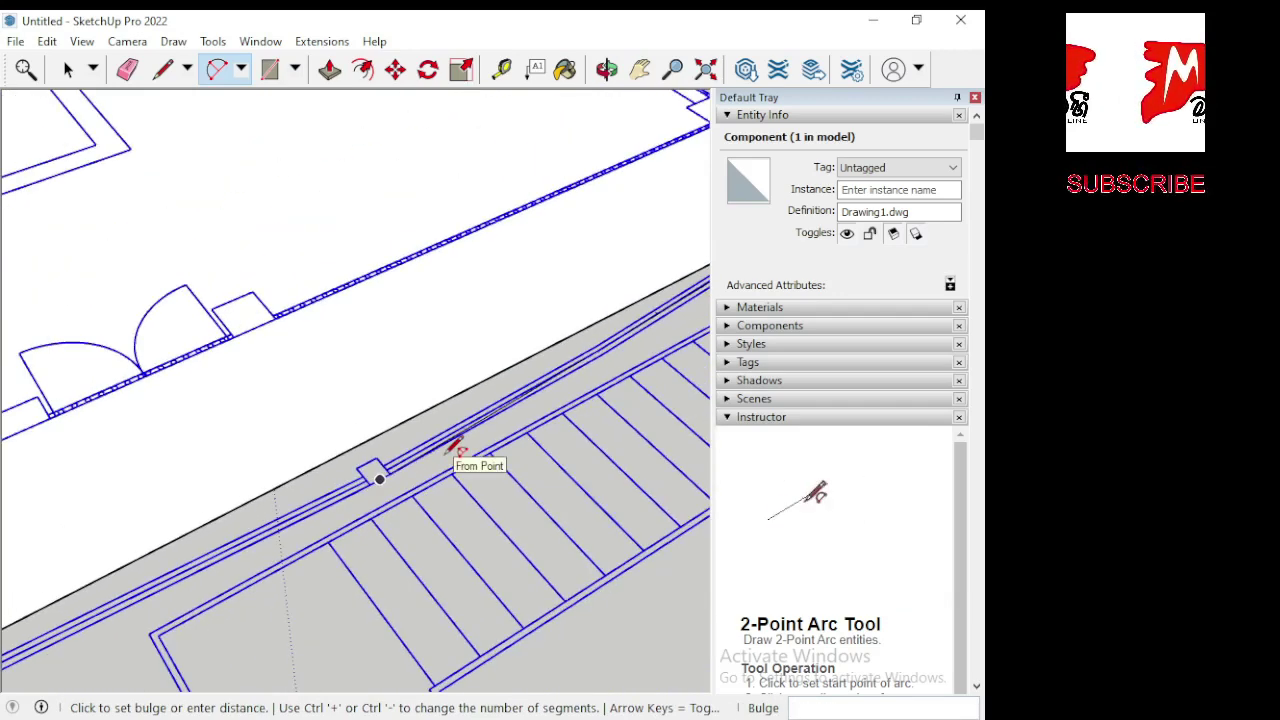
scroll(430, 458, down, 1)
scroll(400, 472, down, 1)
scroll(394, 478, down, 1)
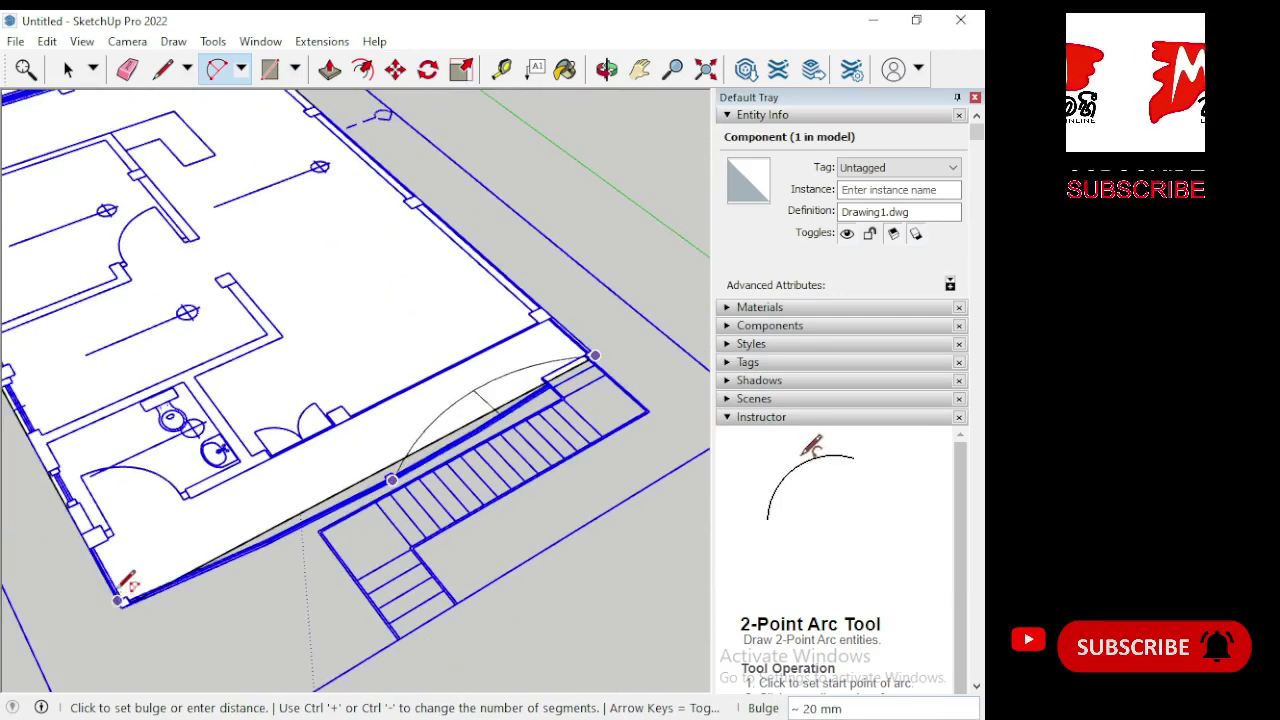
scroll(128, 592, up, 1)
scroll(175, 560, up, 2)
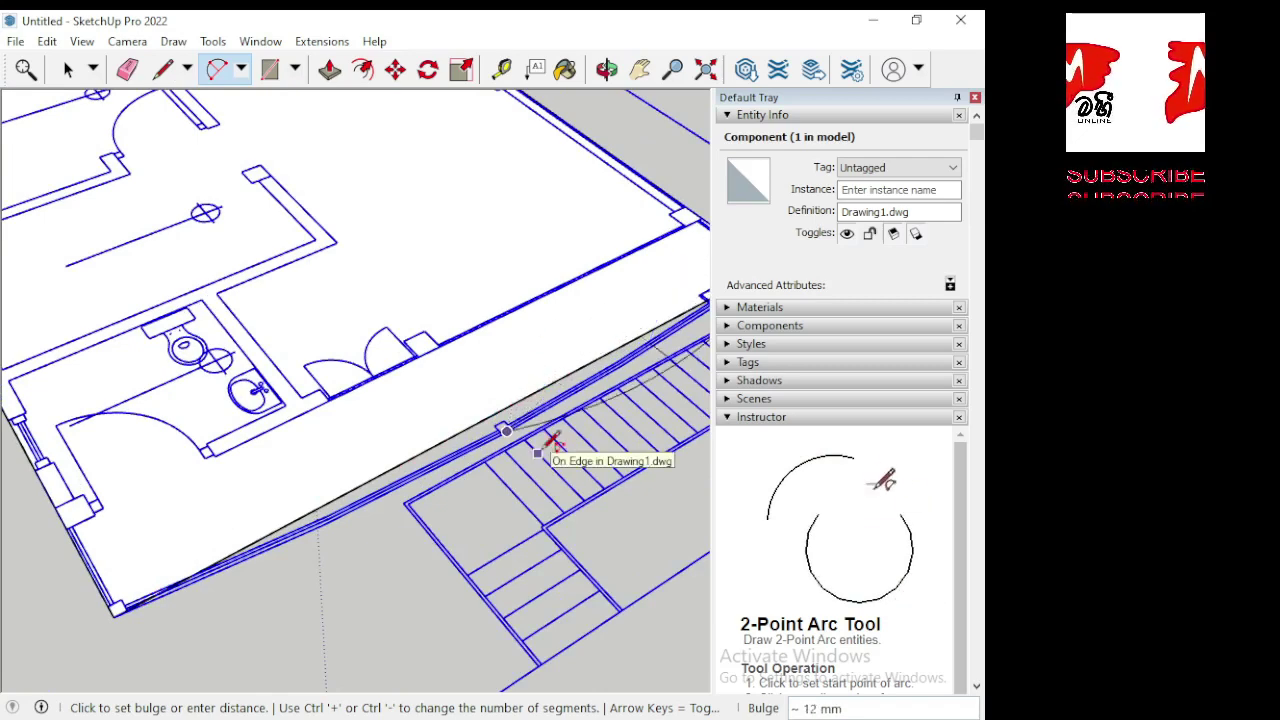
right_click(544, 446)
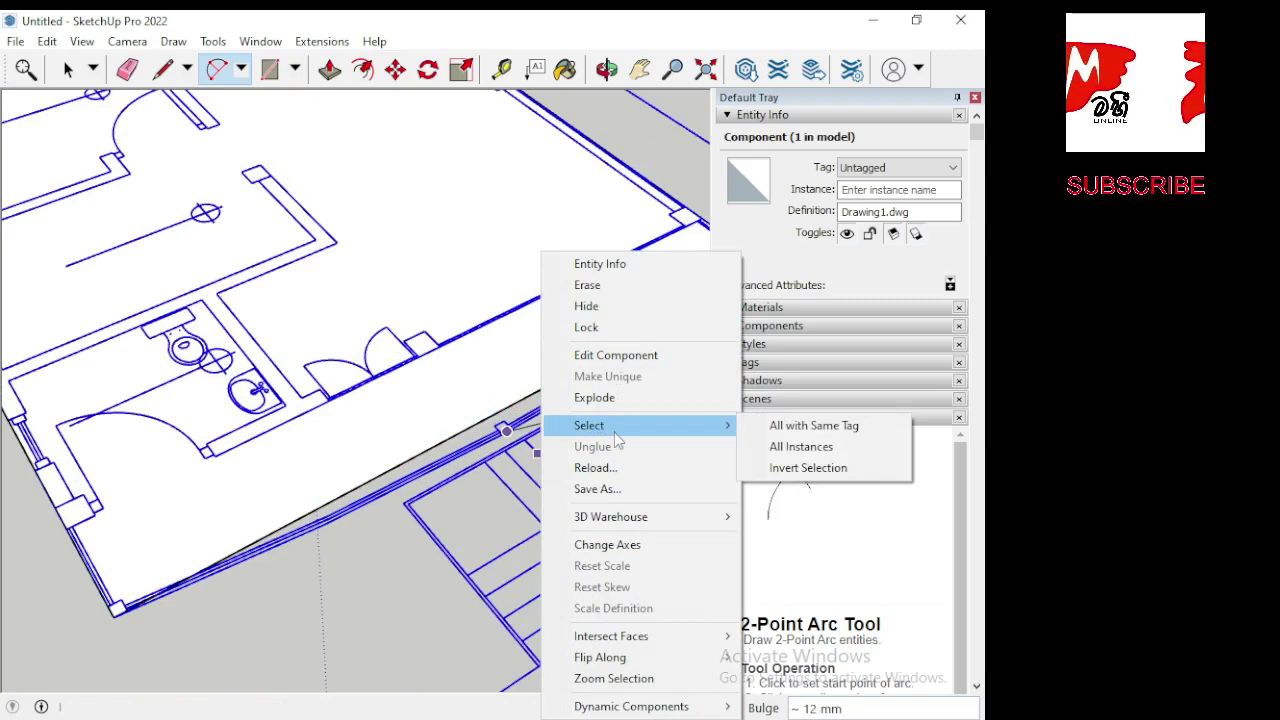
Erase the imported floor plan, then undo to restore it.
click(587, 285)
scroll(271, 491, down, 3)
scroll(291, 487, down, 1)
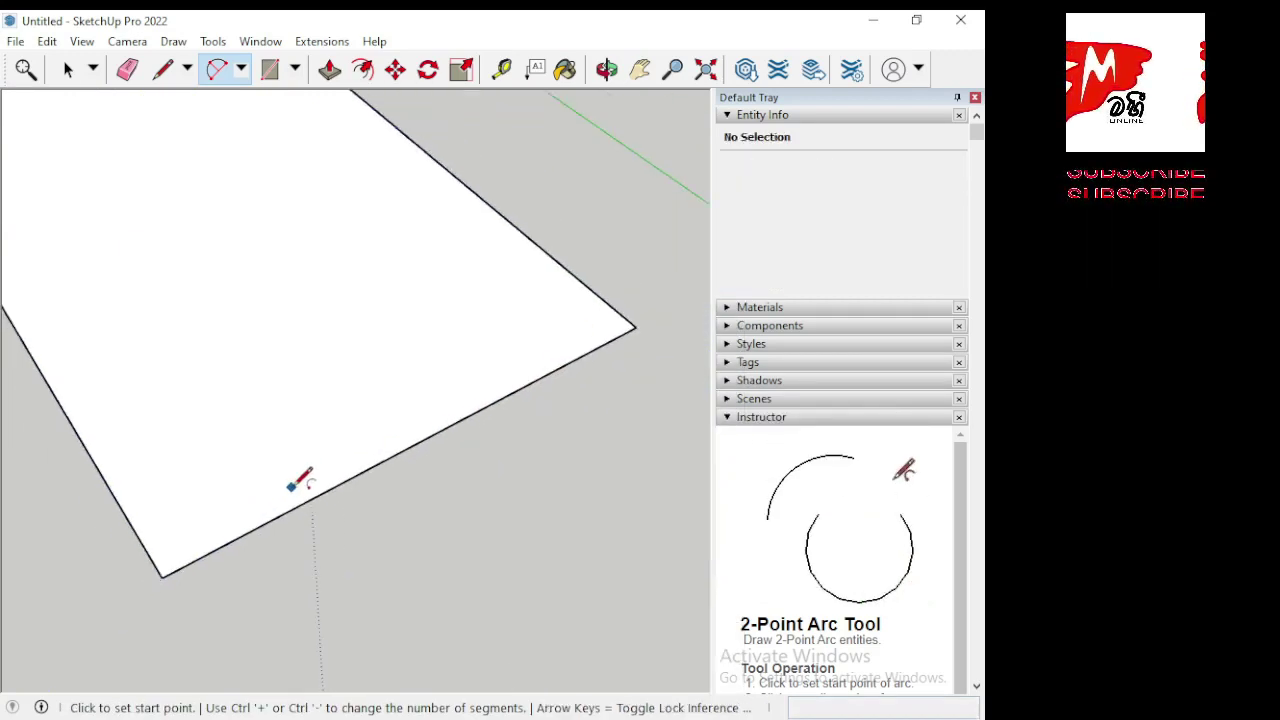
key(ctrl+z)
scroll(180, 572, up, 1)
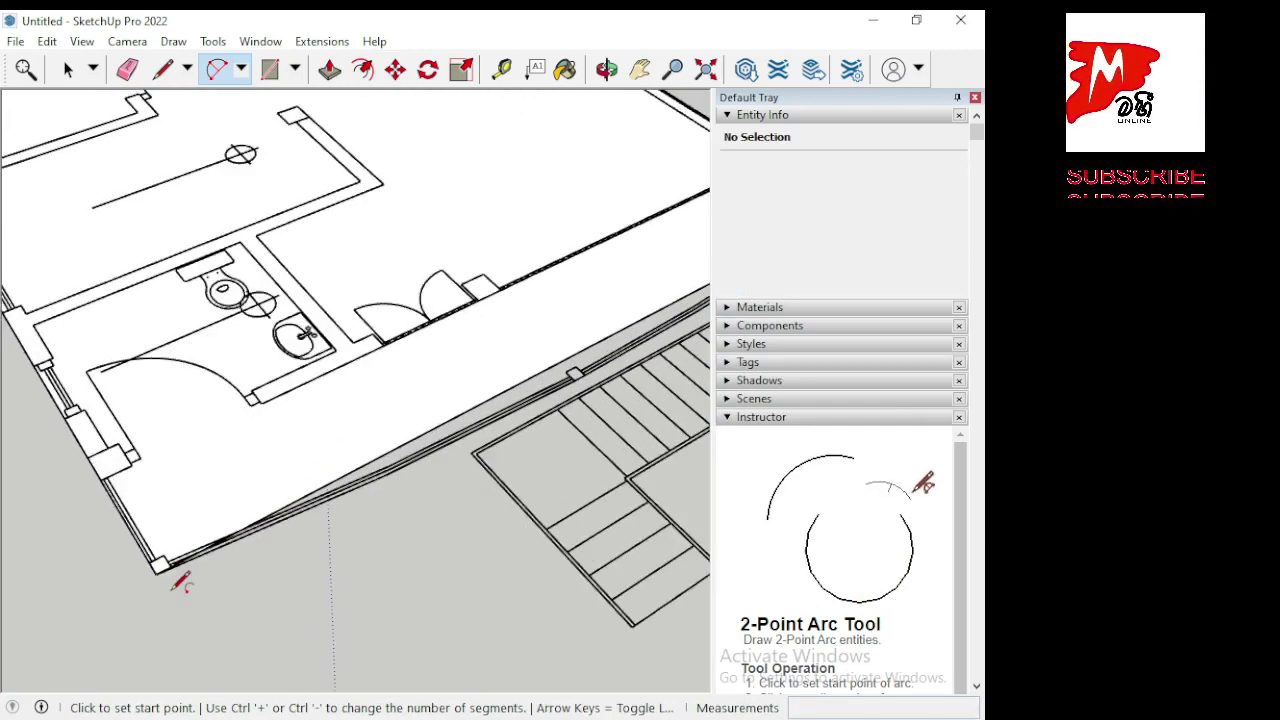
scroll(180, 572, up, 1)
scroll(180, 572, up, 2)
scroll(178, 568, up, 1)
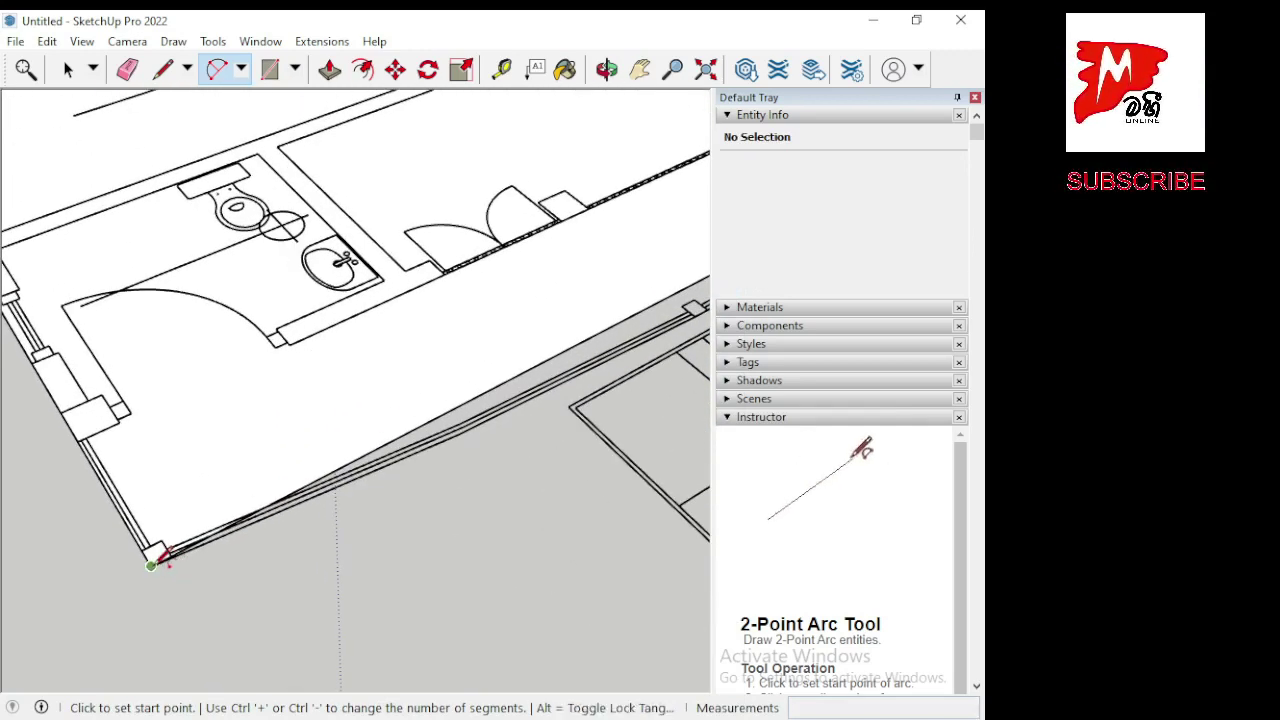
Draw a shallow arc from the plan's corner to the stair corner along the slab edge.
click(152, 565)
scroll(152, 565, down, 1)
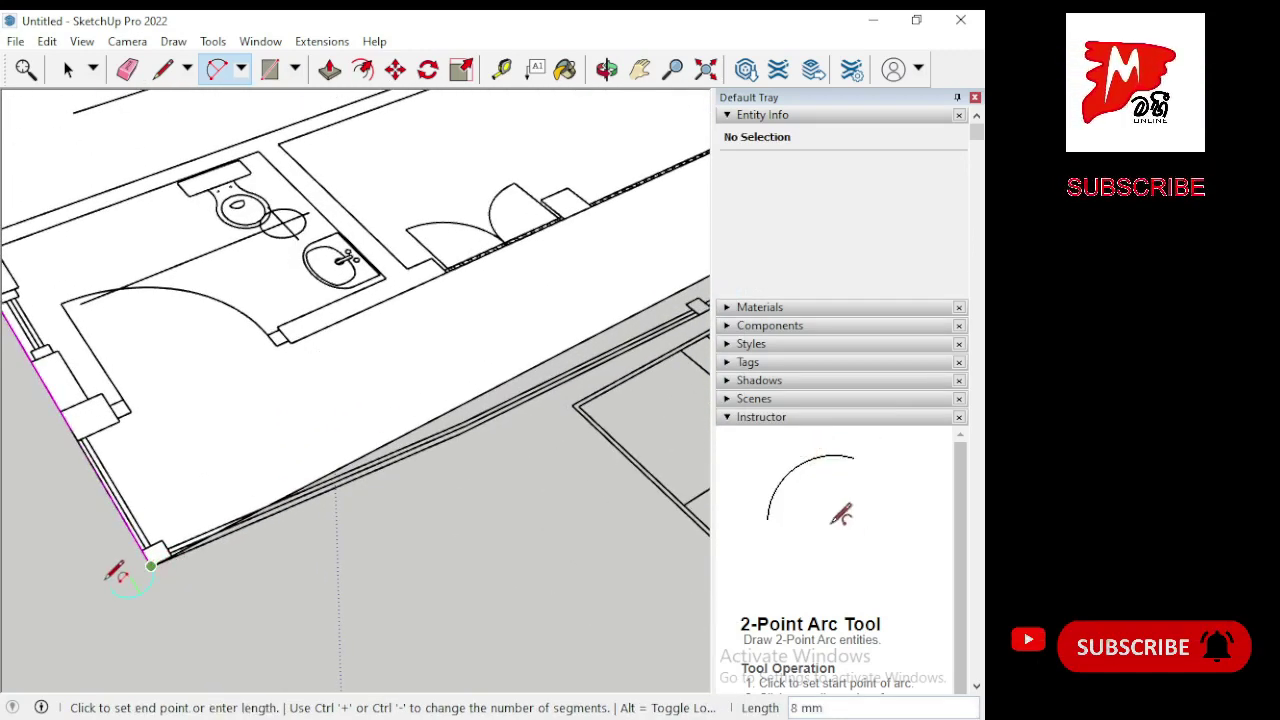
scroll(129, 571, down, 2)
scroll(129, 571, down, 1)
scroll(645, 325, up, 3)
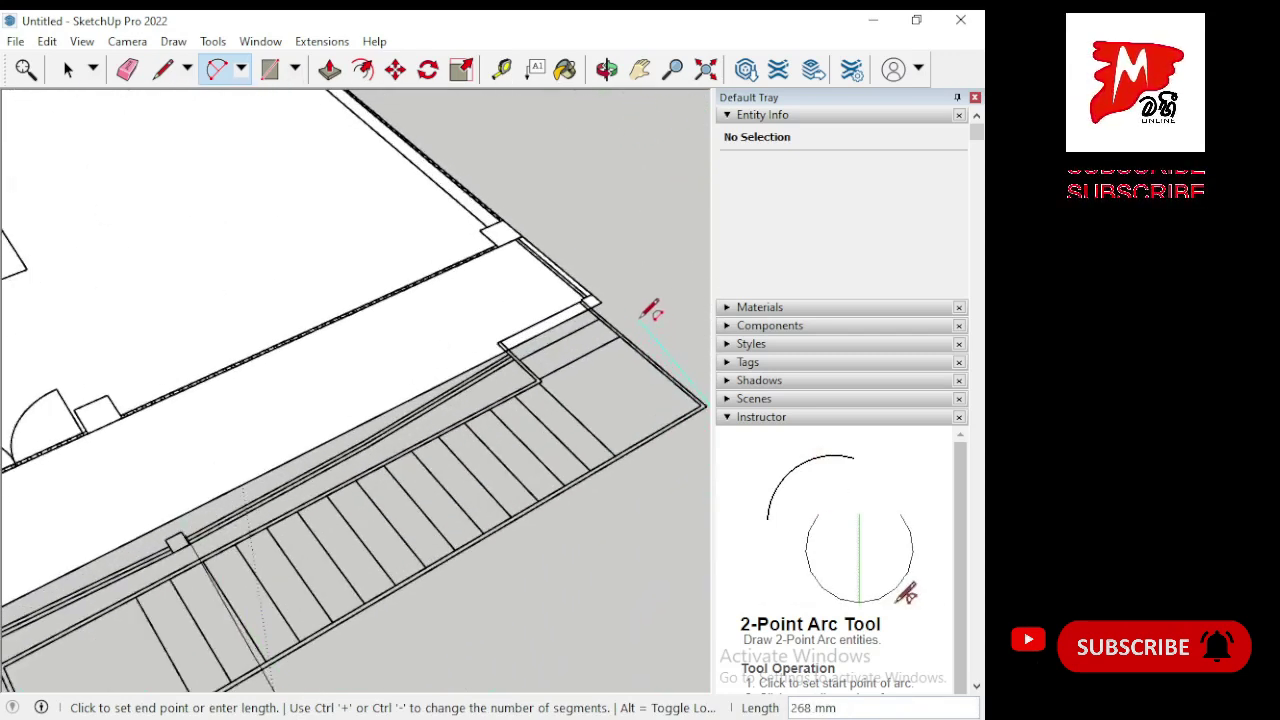
click(600, 300)
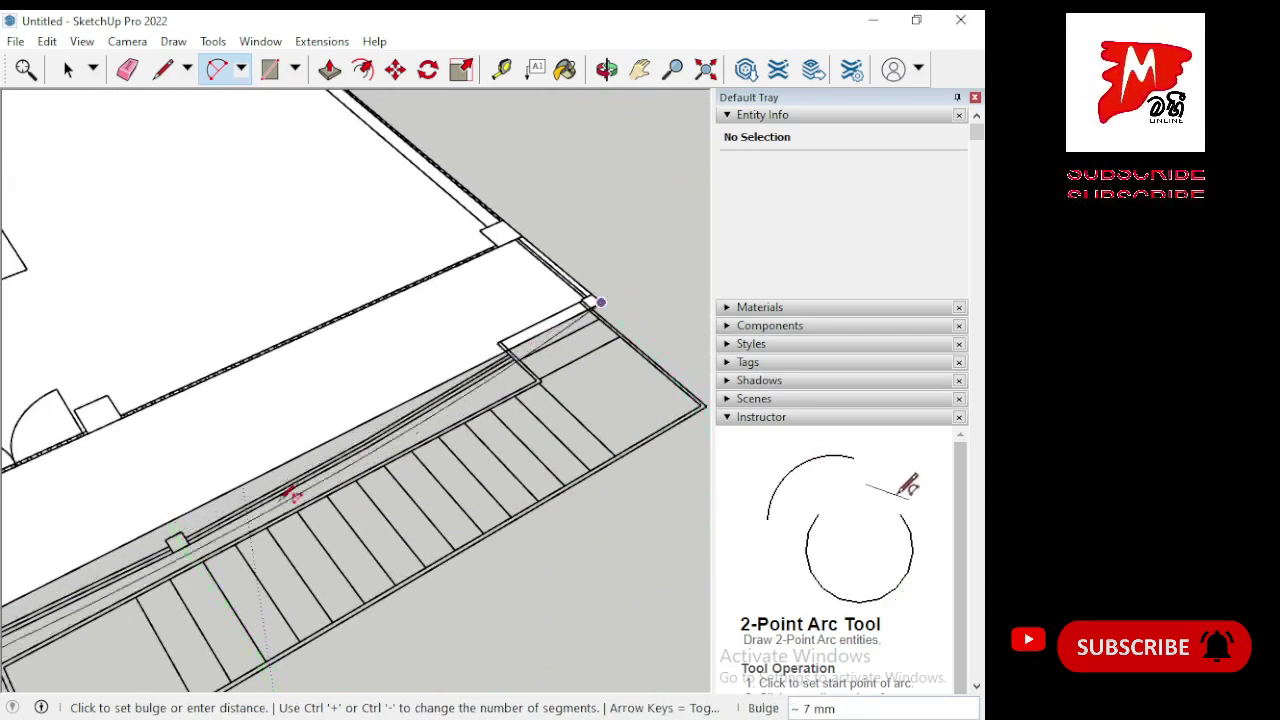
scroll(174, 569, up, 1)
scroll(185, 558, up, 1)
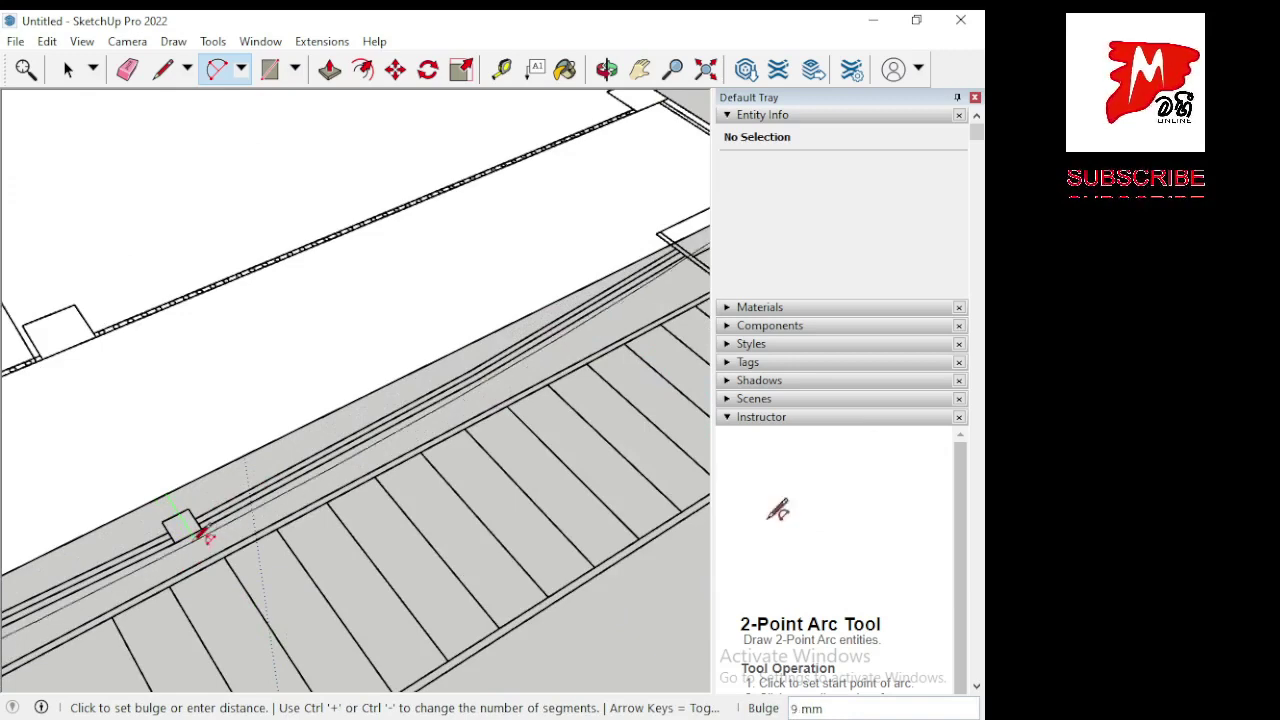
scroll(196, 531, up, 1)
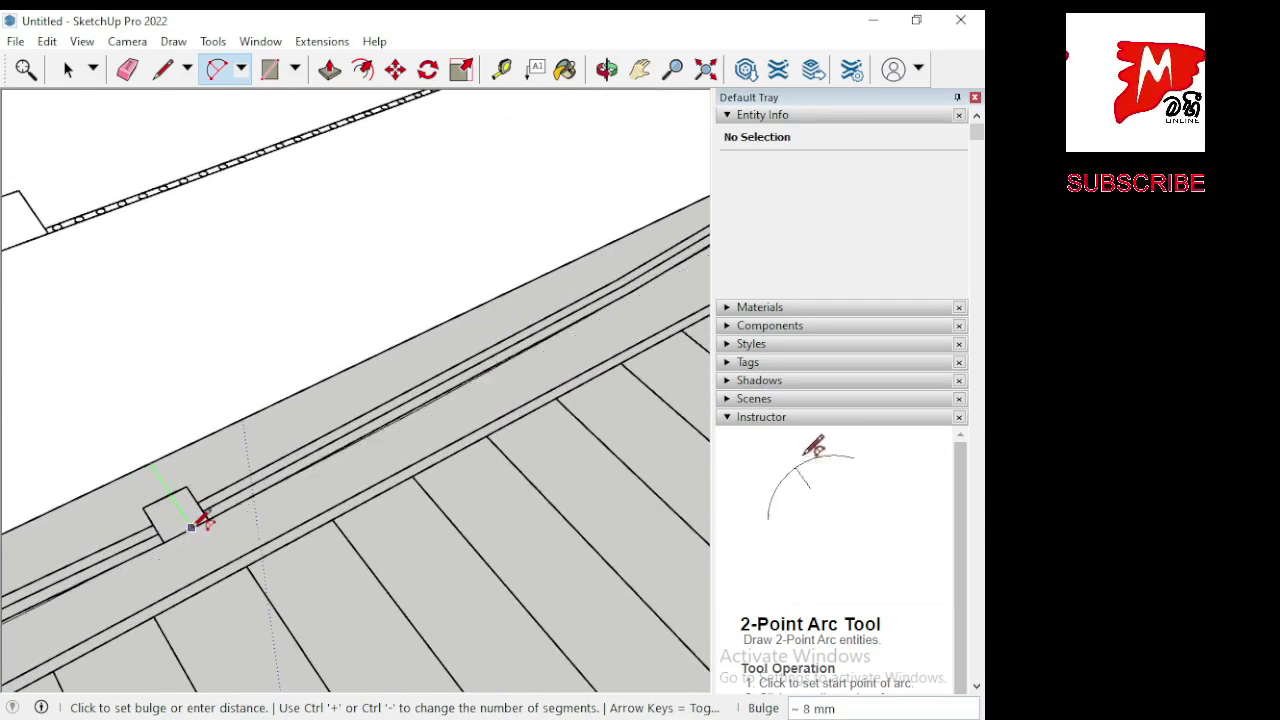
click(200, 520)
Zoom out to check the curved edge and return to the Select tool.
scroll(240, 515, down, 1)
scroll(280, 490, down, 1)
scroll(350, 460, down, 2)
scroll(395, 455, down, 2)
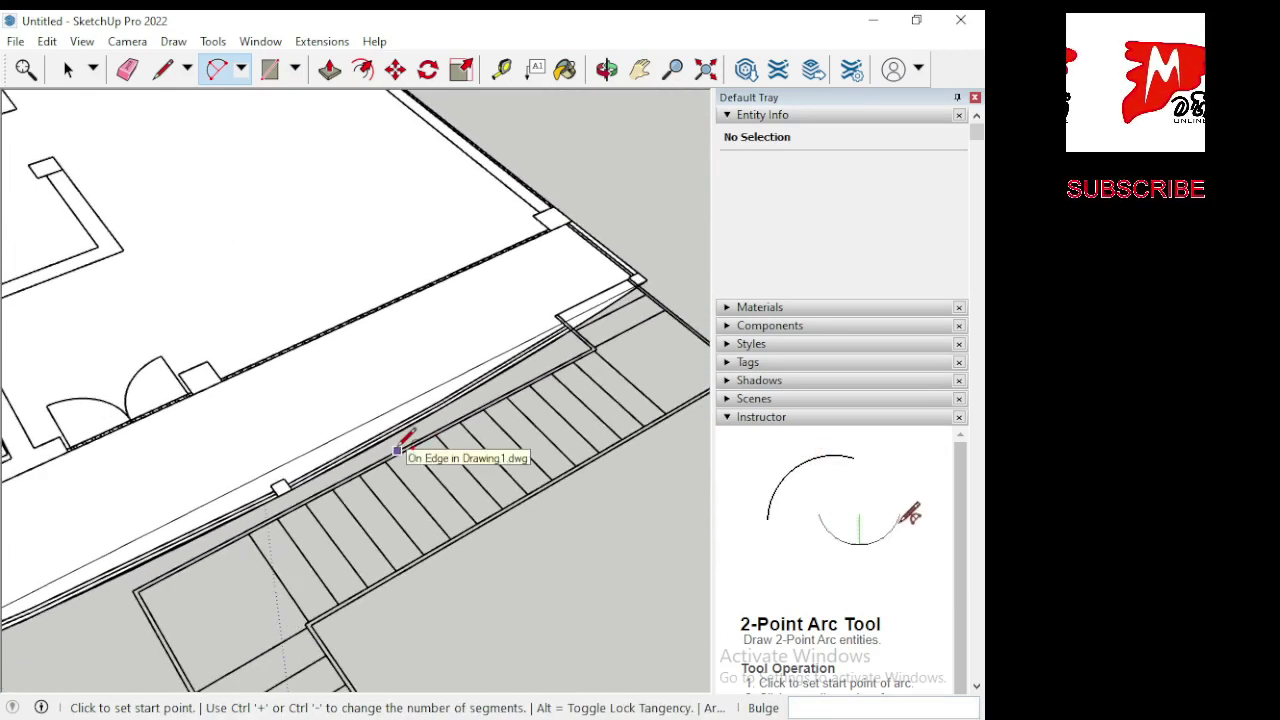
scroll(392, 450, down, 1)
scroll(500, 445, down, 1)
scroll(514, 450, down, 1)
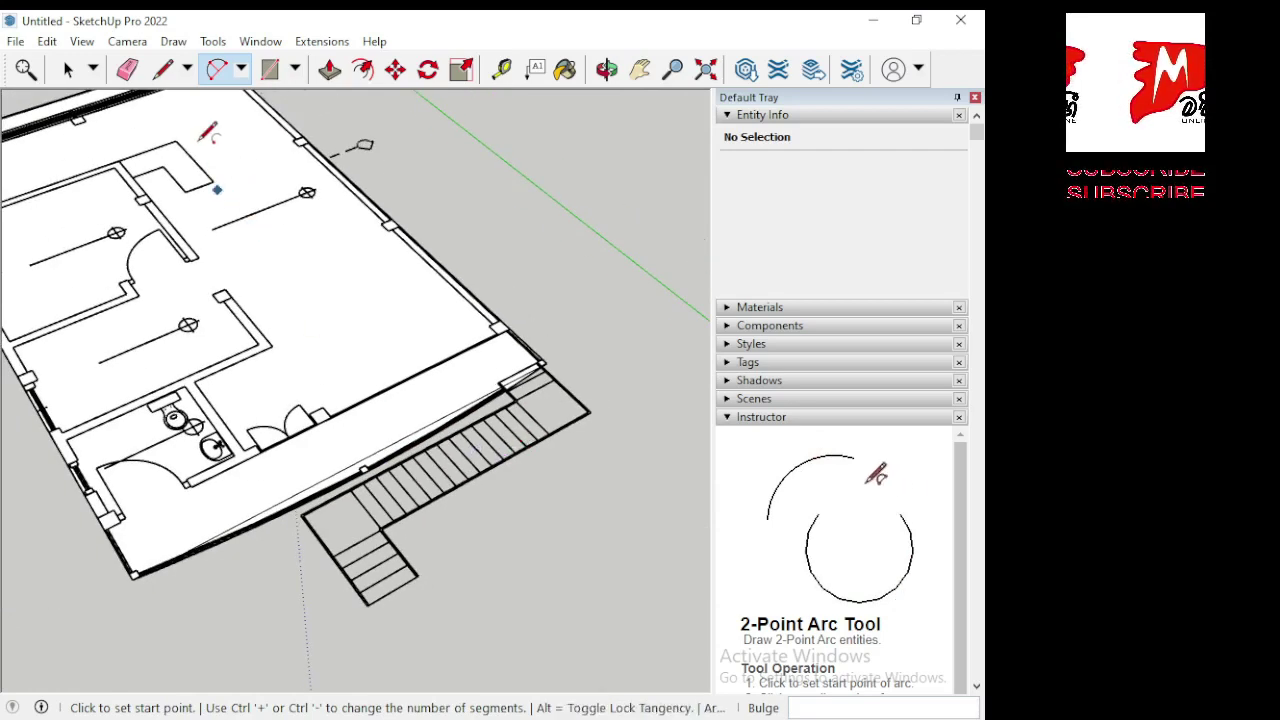
click(68, 68)
Inspect the curved slab edge from a low orbit and select the Drawing1.dwg component.
scroll(355, 470, up, 3)
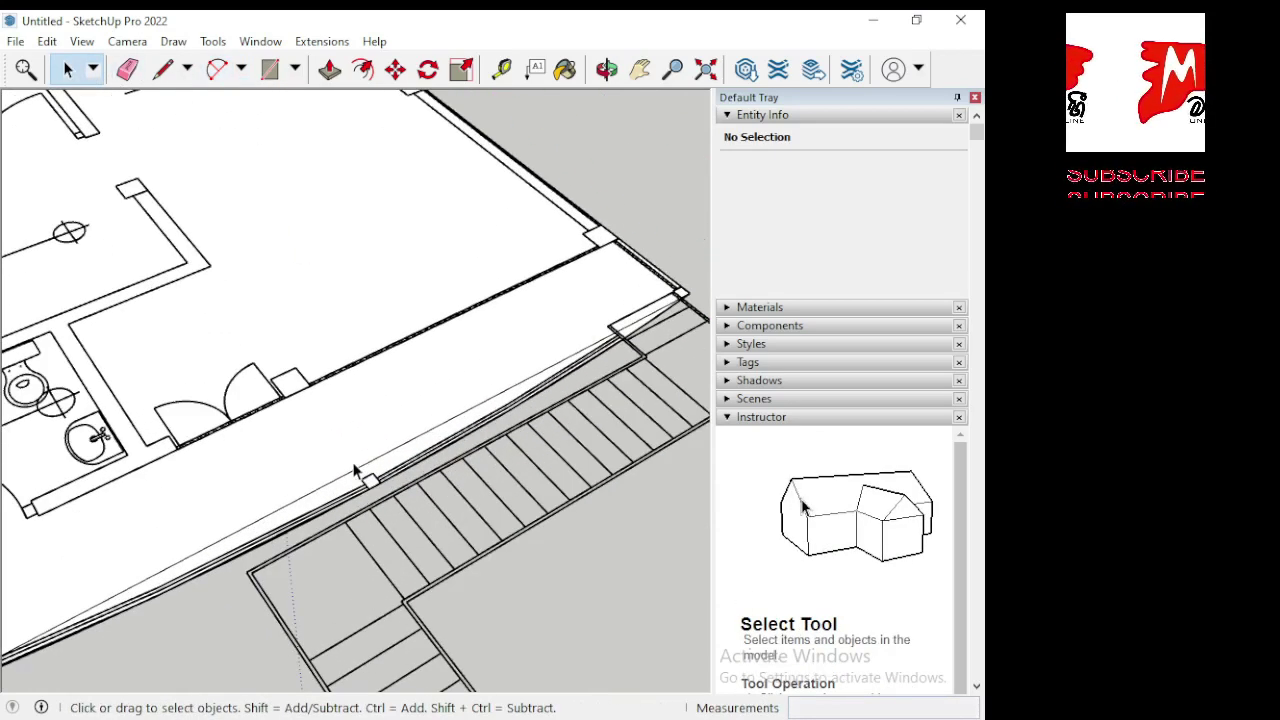
click(358, 476)
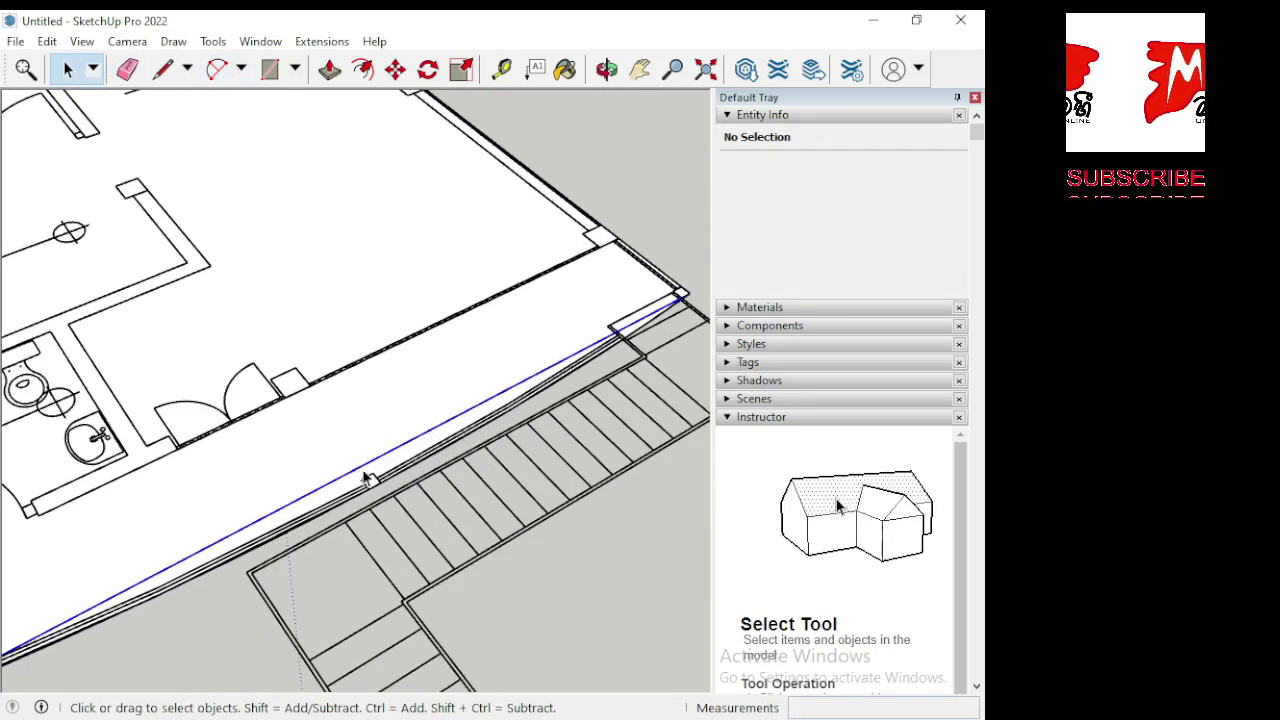
click(444, 442)
scroll(484, 414, down, 3)
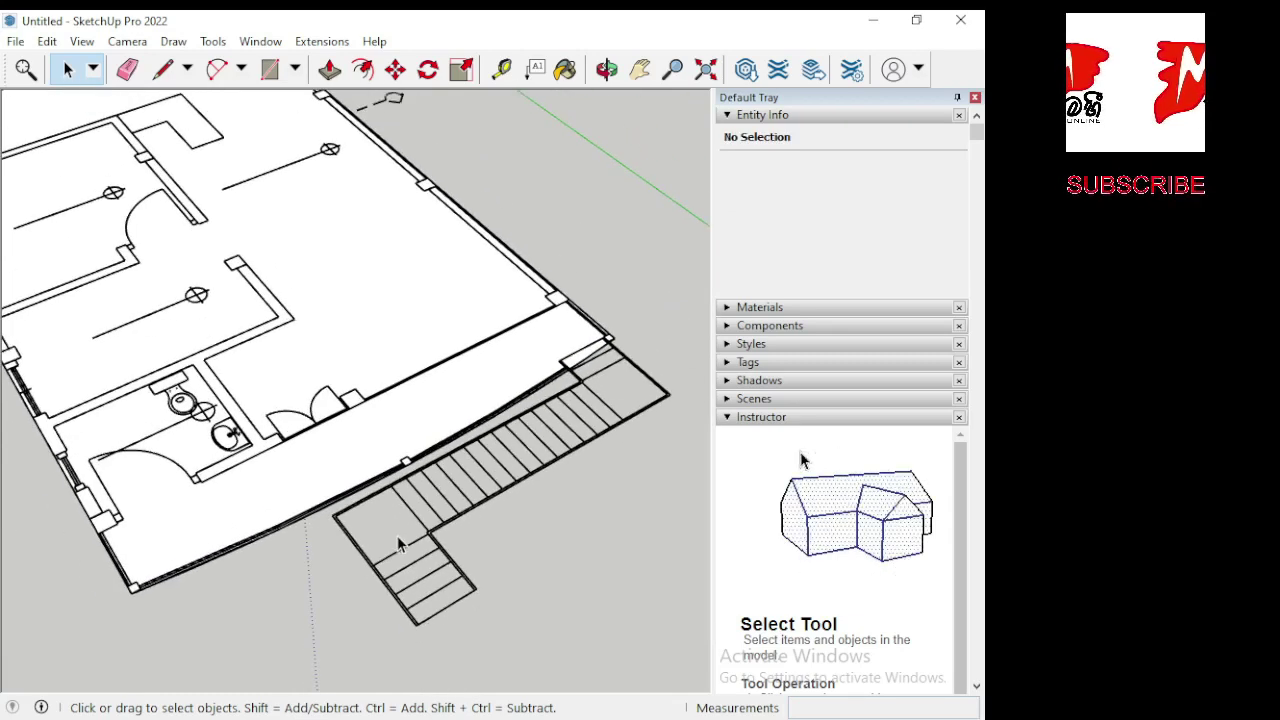
scroll(424, 578, down, 2)
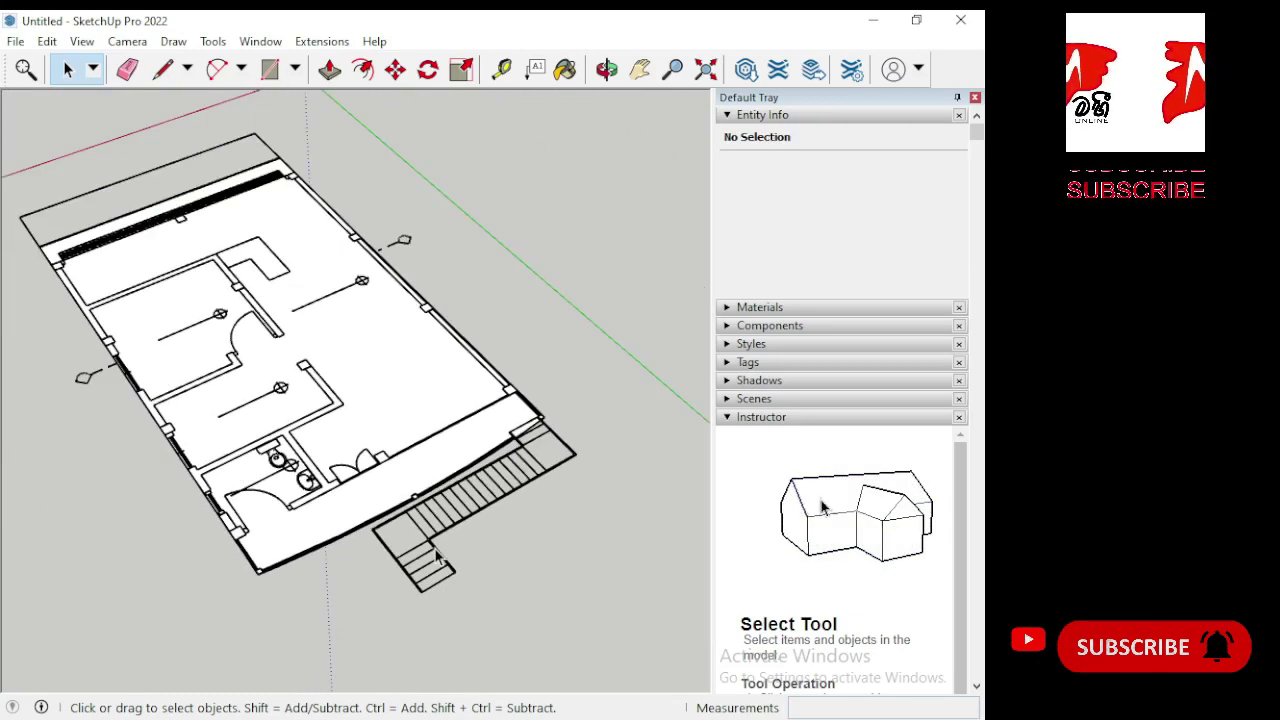
mouse_move(371, 674)
middle_down()
mouse_move(512, 420)
mouse_move(551, 486)
middle_up()
click(500, 472)
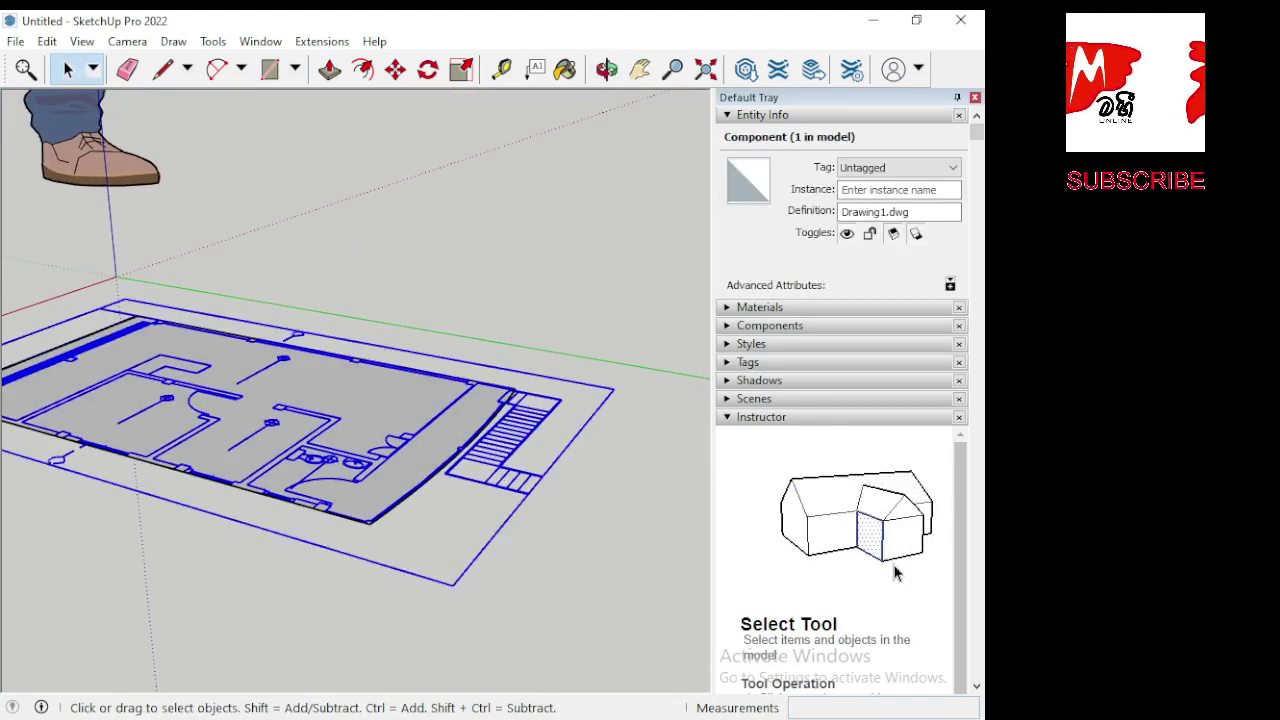
Switch to AutoCAD's hotel drawing and zoom in on the plant elevation.
click(416, 649)
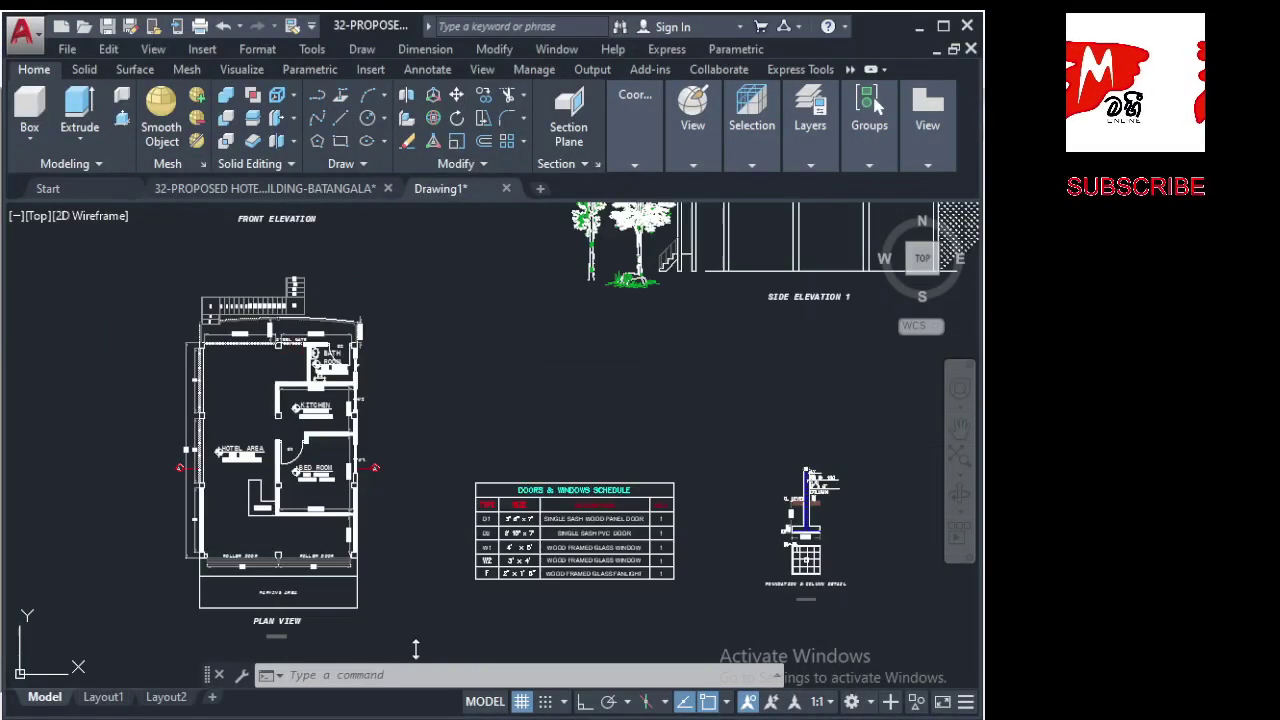
key(ctrl+Tab)
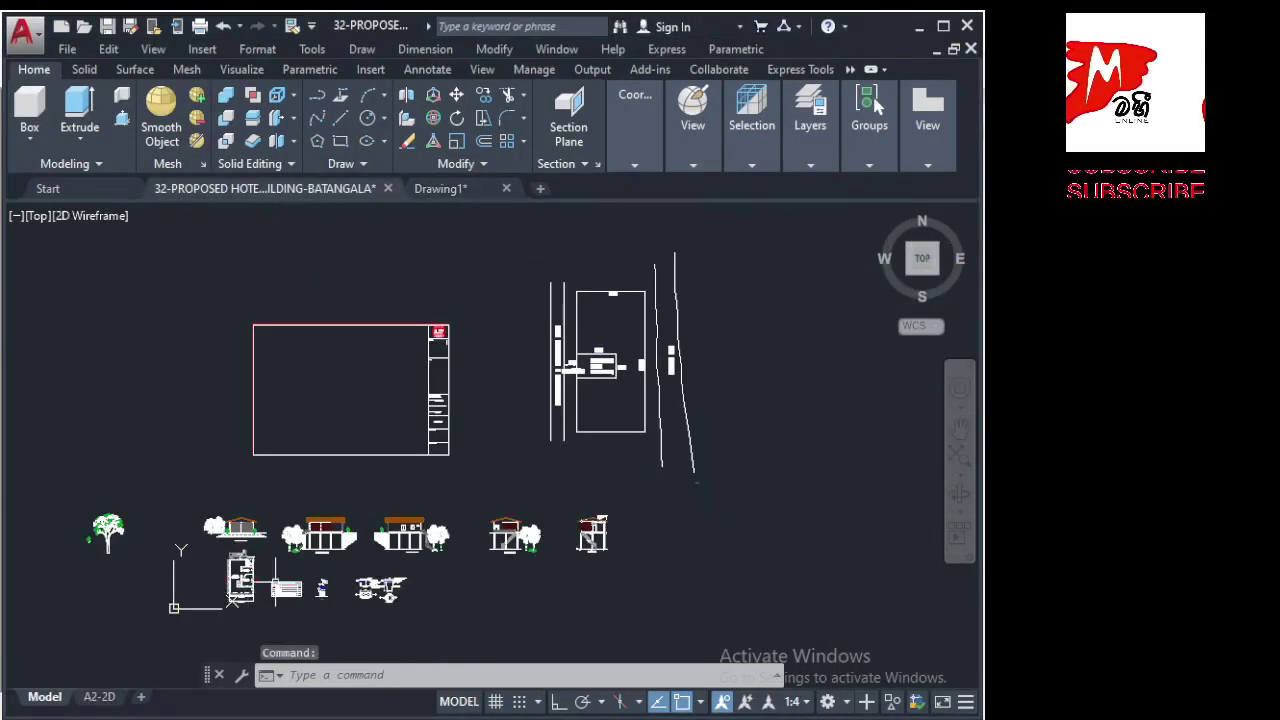
scroll(346, 540, up, 5)
scroll(346, 540, up, 3)
scroll(306, 519, up, 6)
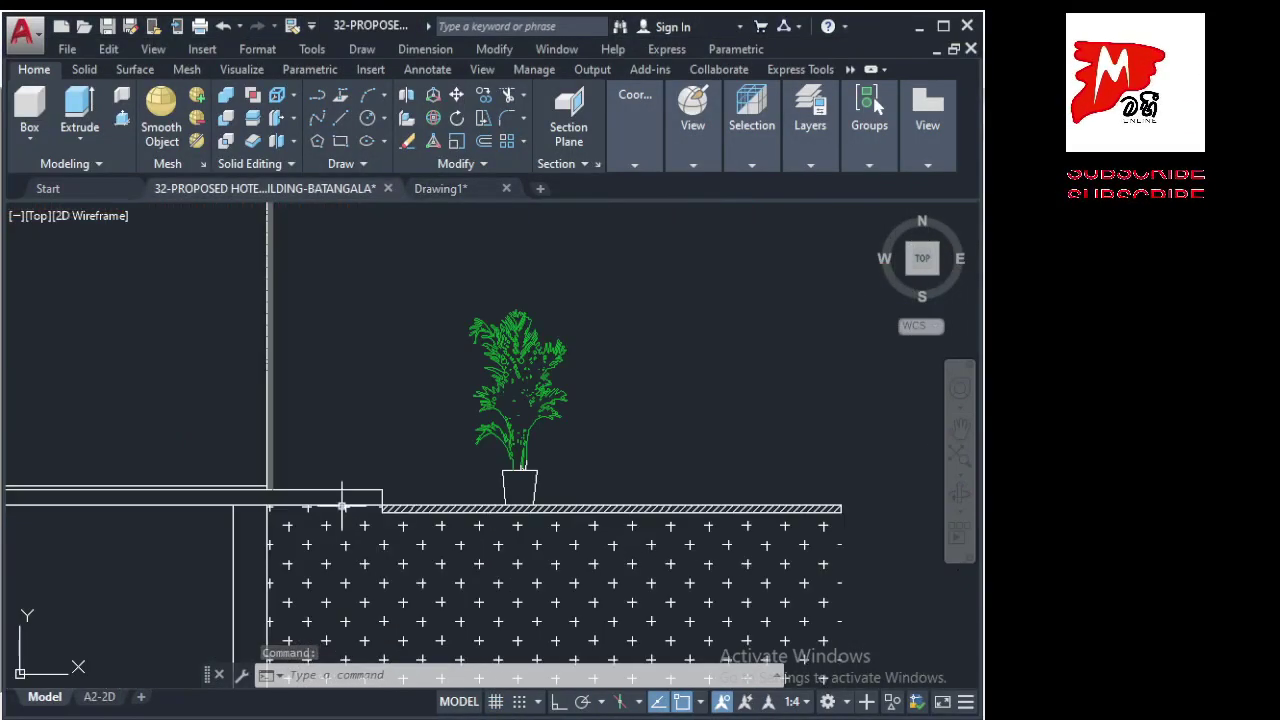
scroll(363, 497, up, 4)
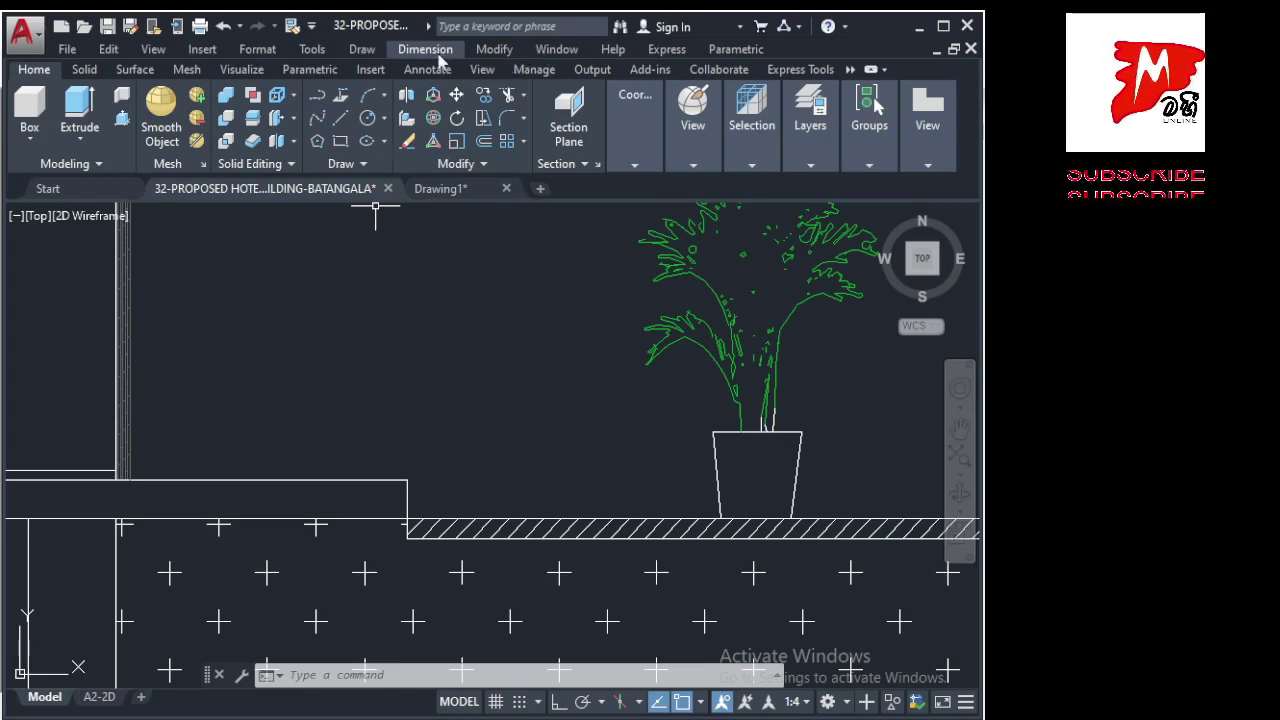
Add a linear dimension measuring the 4.00" floor step height.
click(439, 55)
click(428, 100)
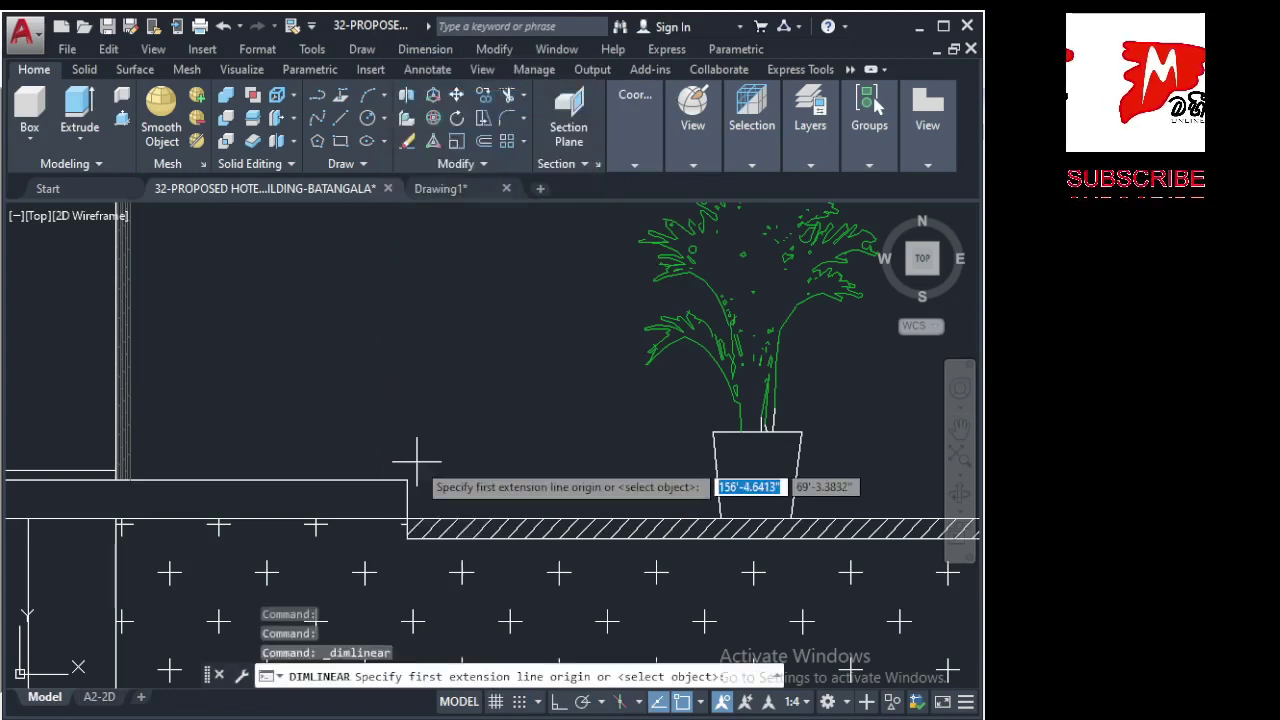
click(407, 519)
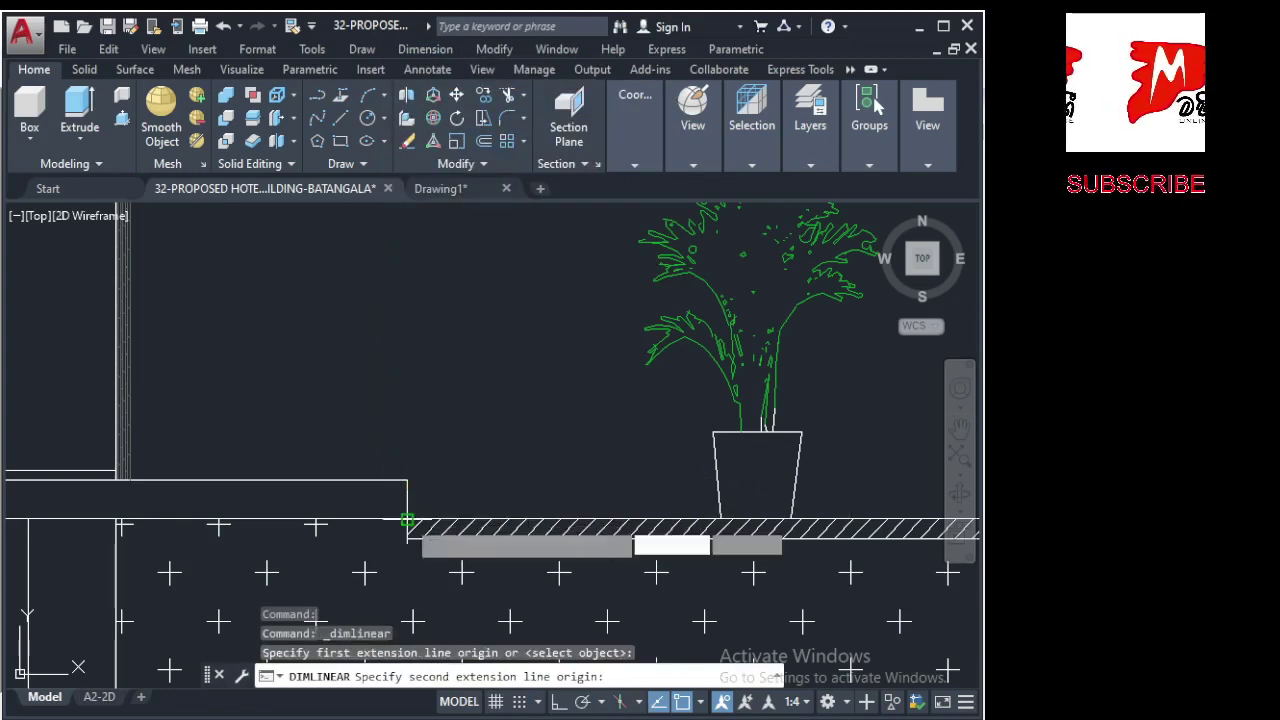
click(407, 480)
scroll(457, 455, down, 3)
scroll(457, 455, down, 1)
scroll(459, 463, up, 2)
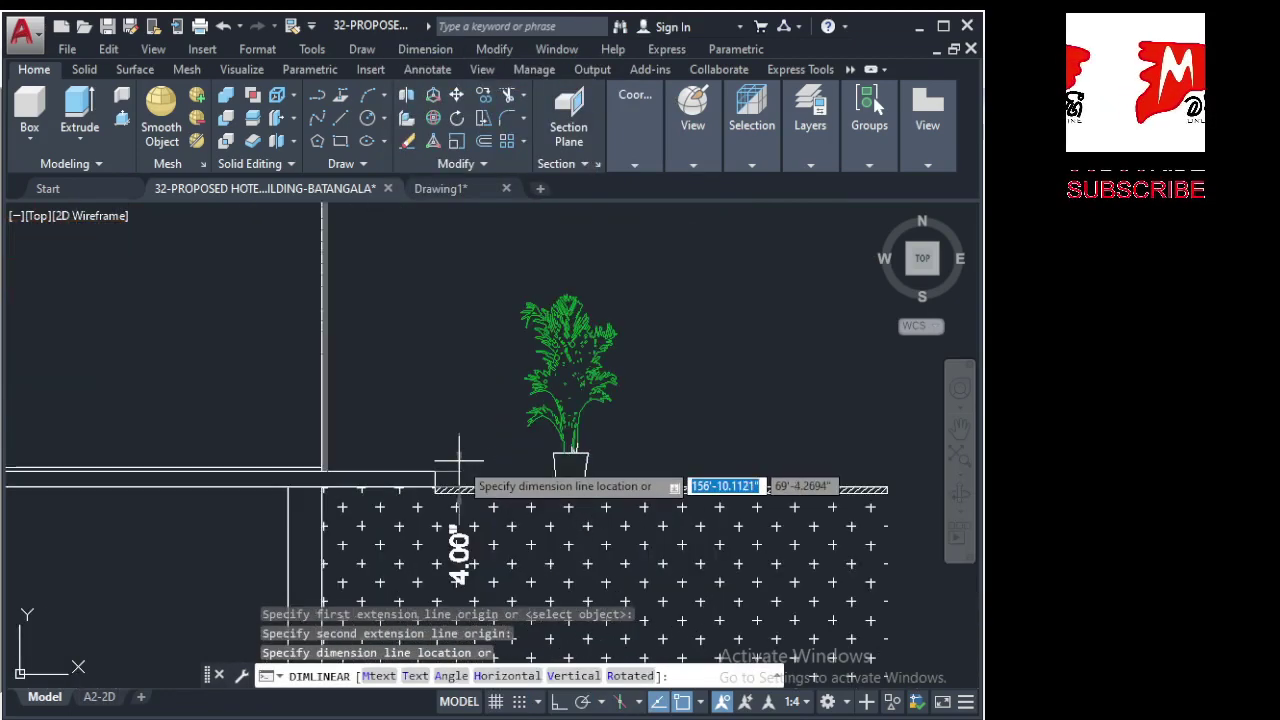
middle_drag(459, 462, 459, 405)
scroll(468, 445, up, 4)
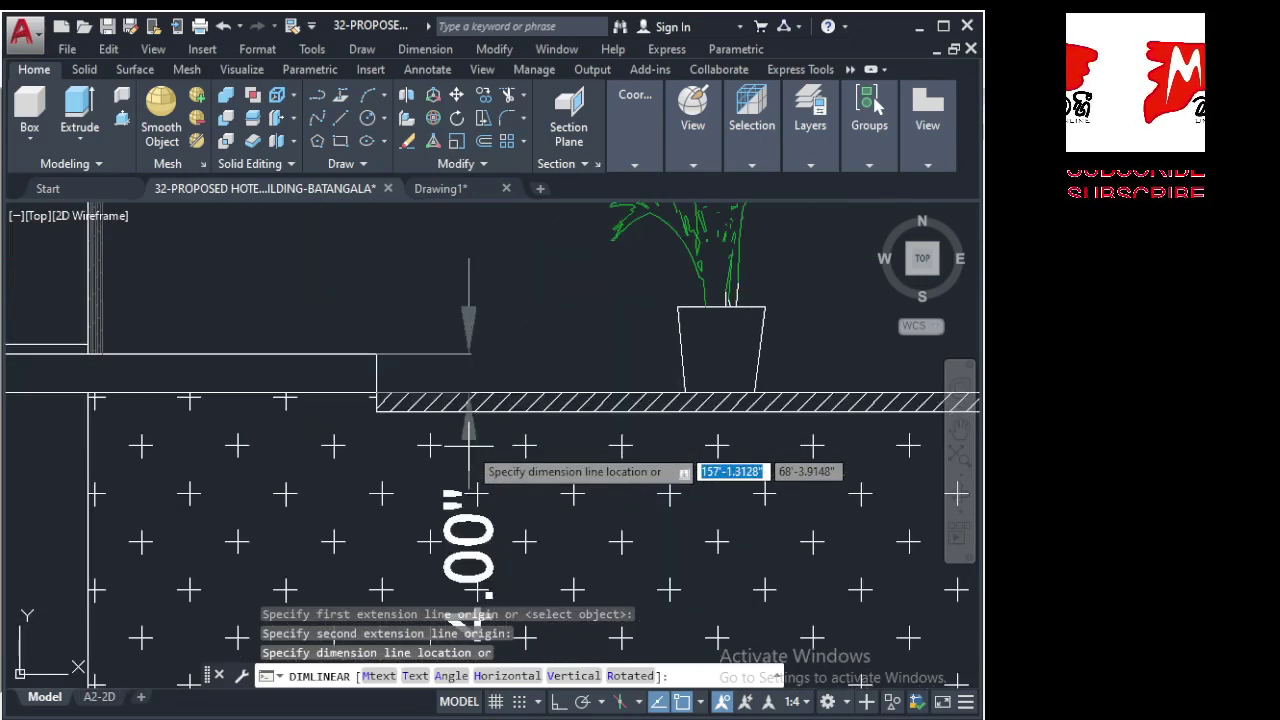
scroll(468, 445, down, 2)
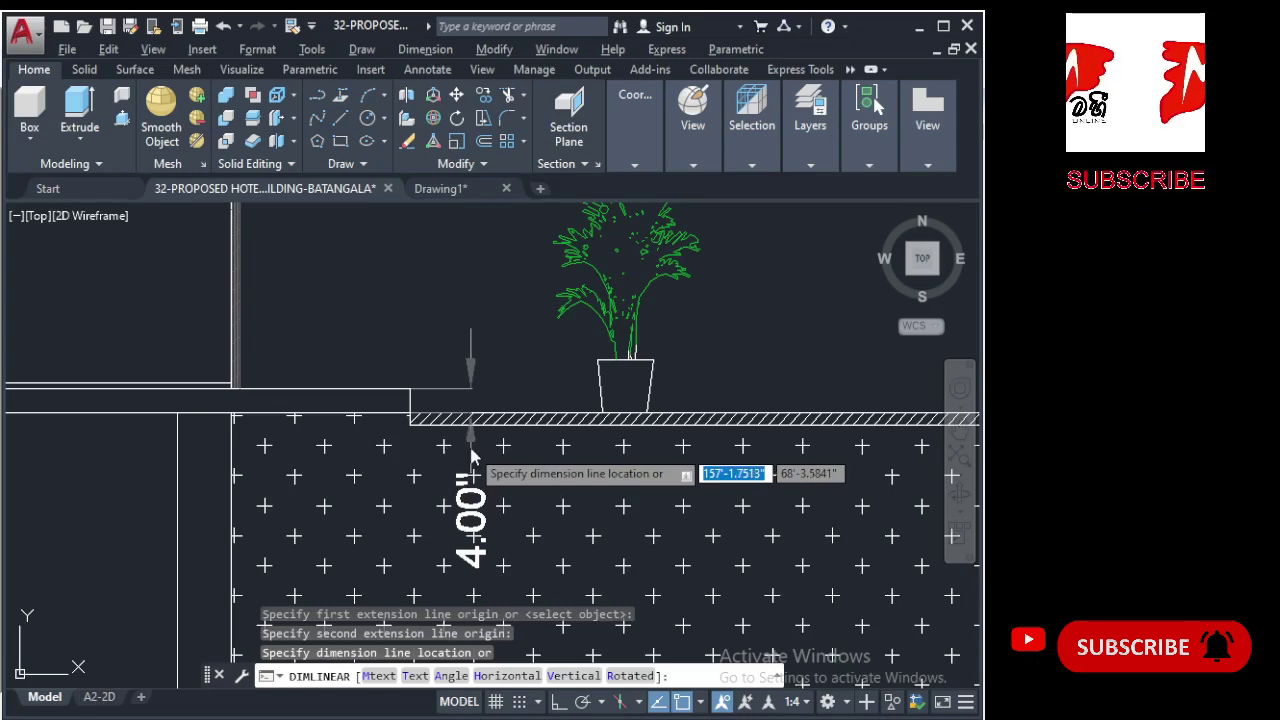
Alt+Tab back to the SketchUp window.
key(alt+Tab)
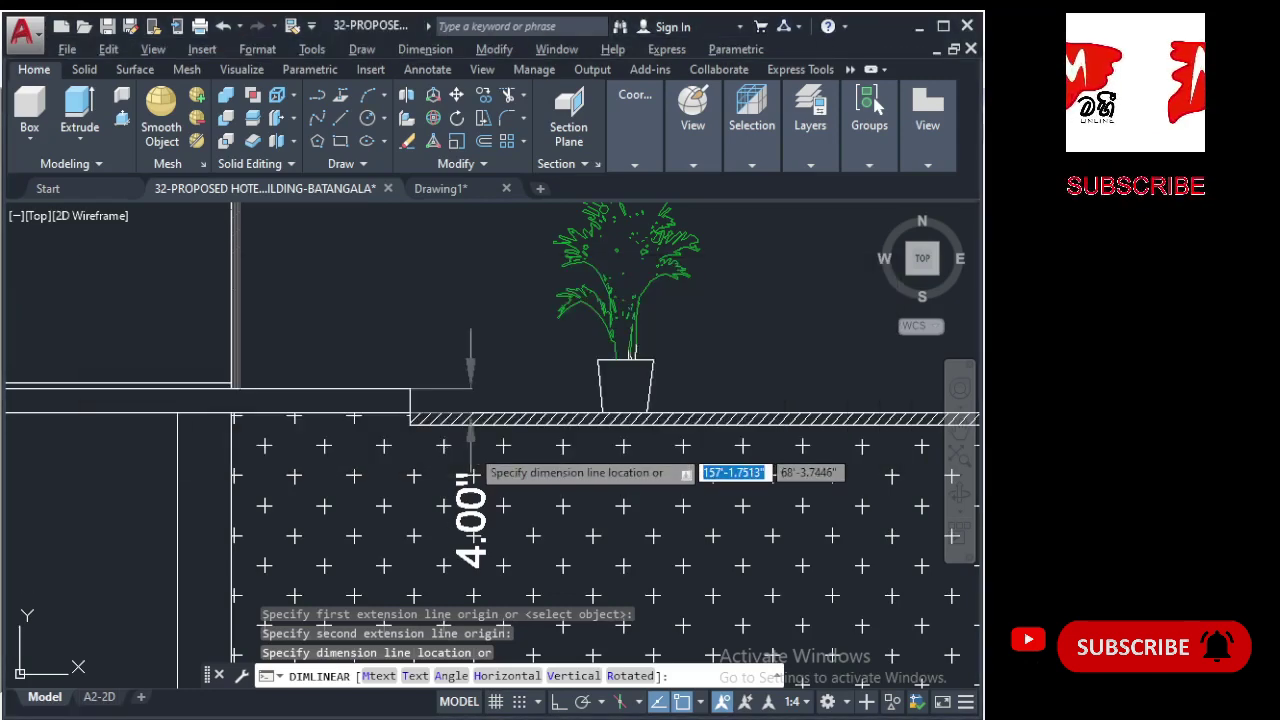
key(alt+Tab)
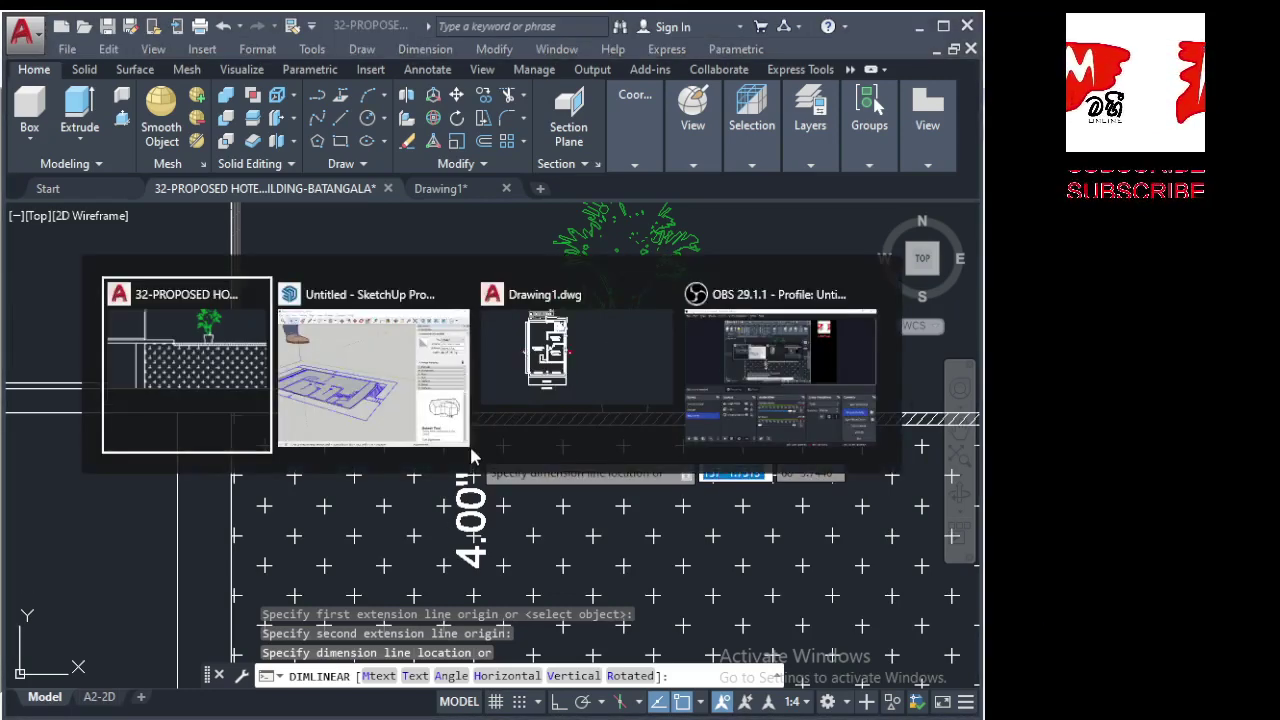
key(alt+Tab)
Move the floor-plan component 100 mm up along the blue axis.
scroll(374, 528, up, 2)
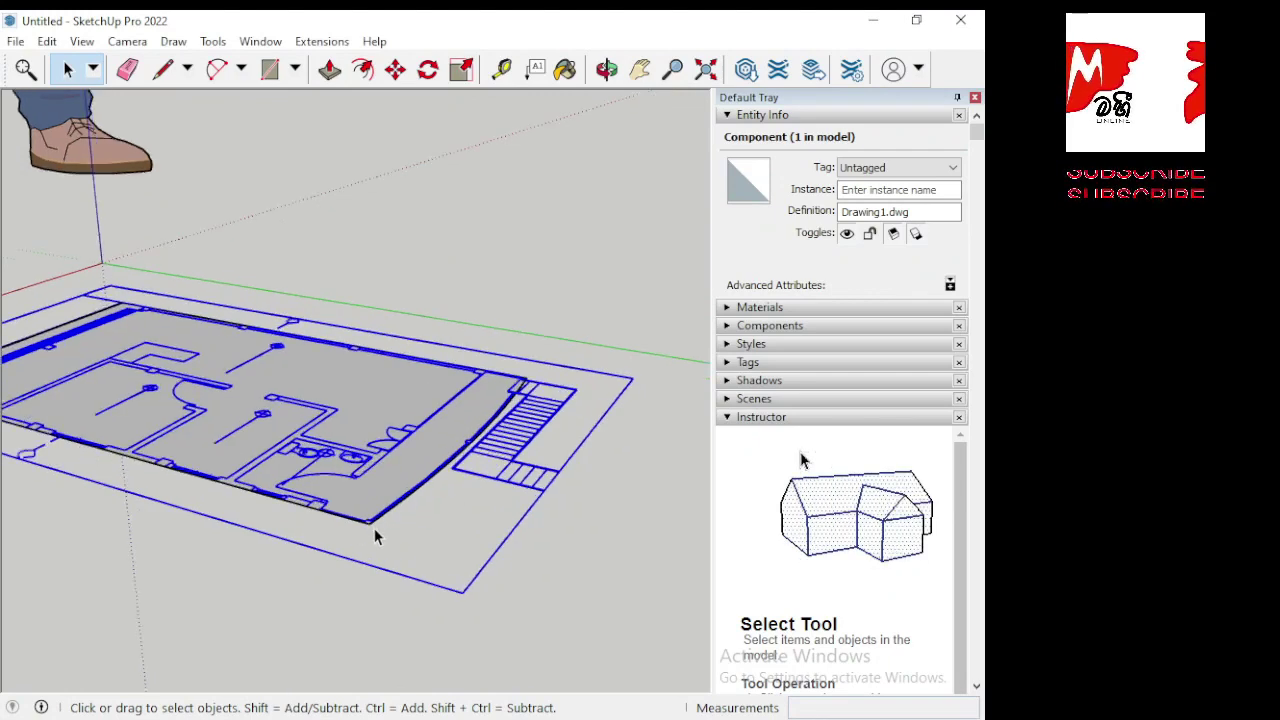
scroll(374, 528, up, 1)
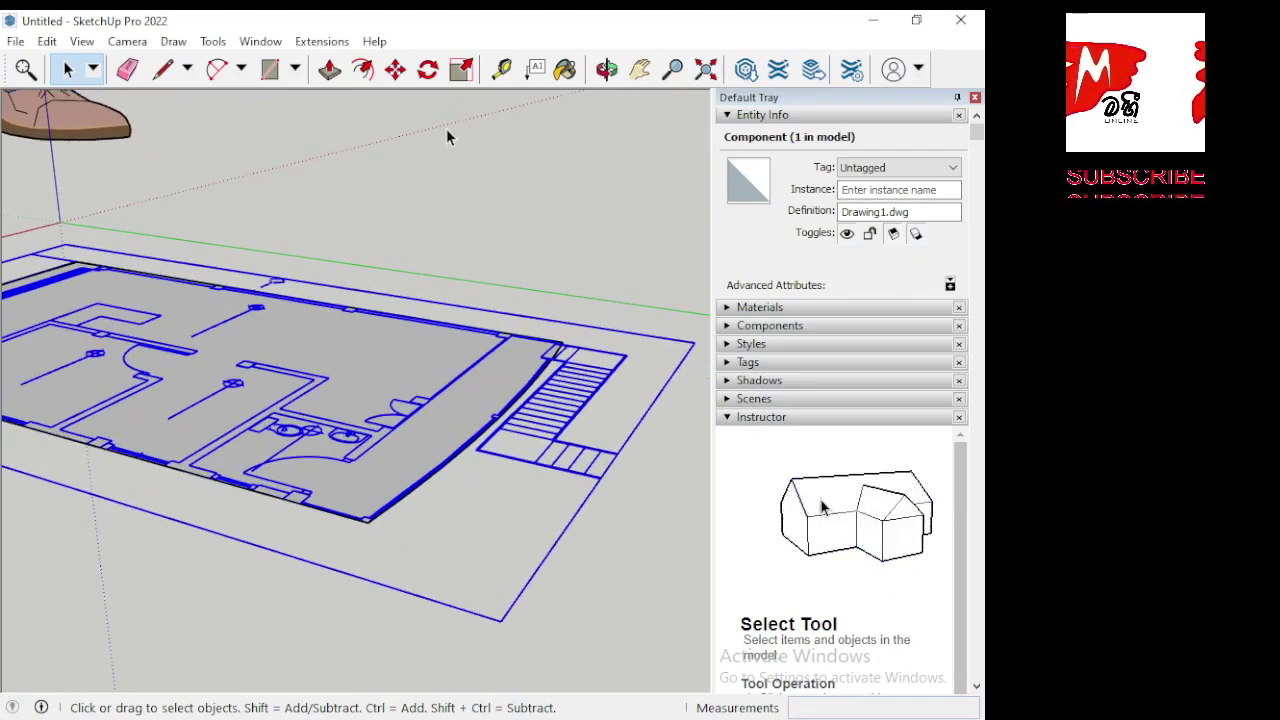
click(395, 69)
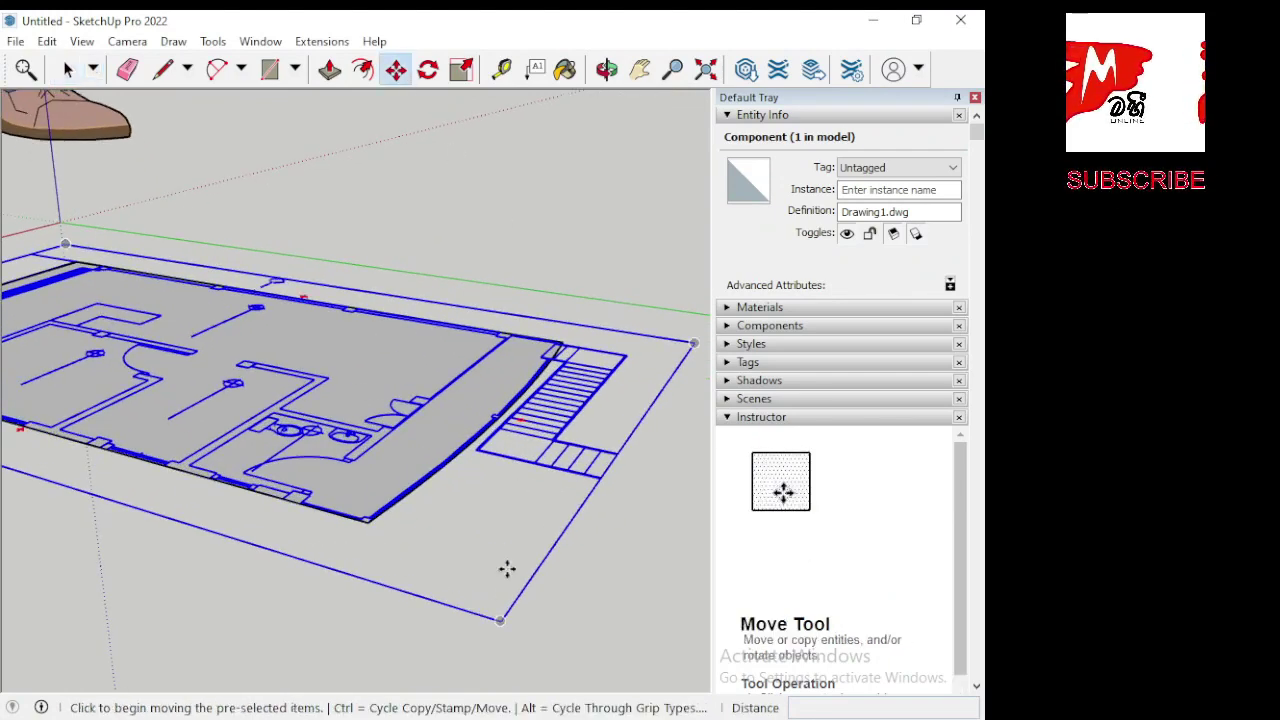
click(500, 620)
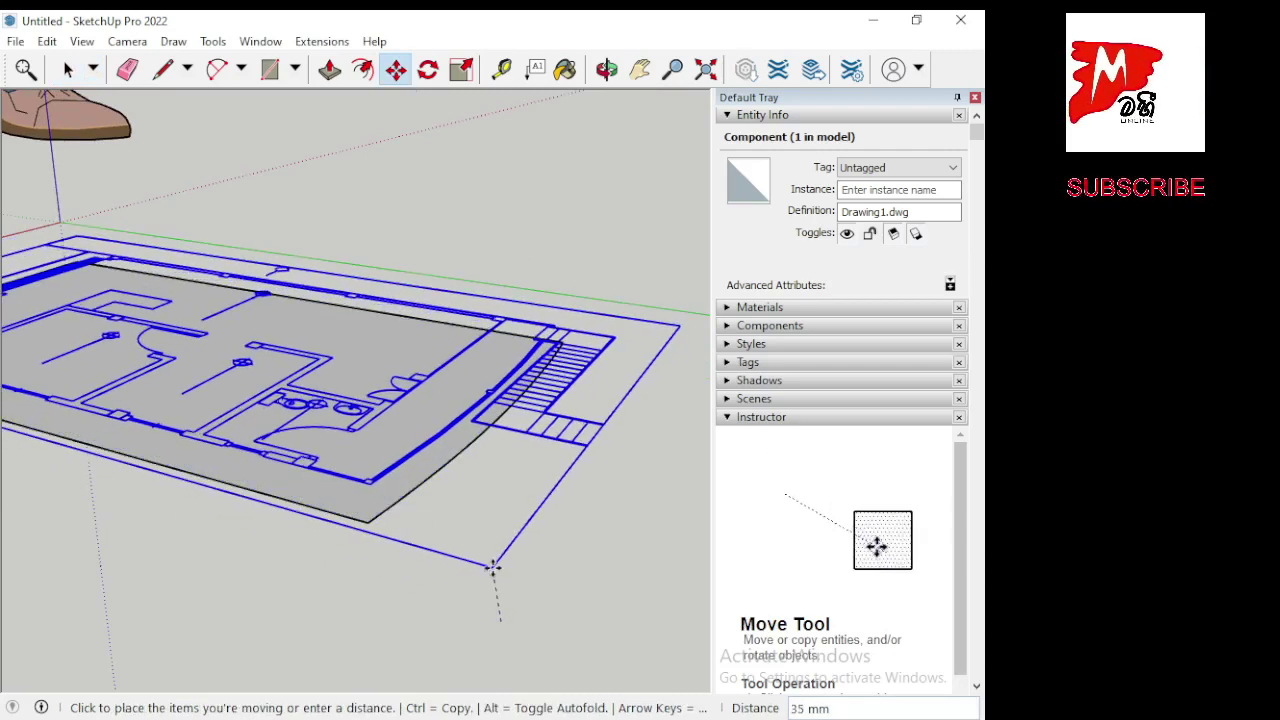
mouse_move(491, 569)
middle_down()
mouse_move(515, 450)
mouse_move(529, 477)
middle_up()
text(100)
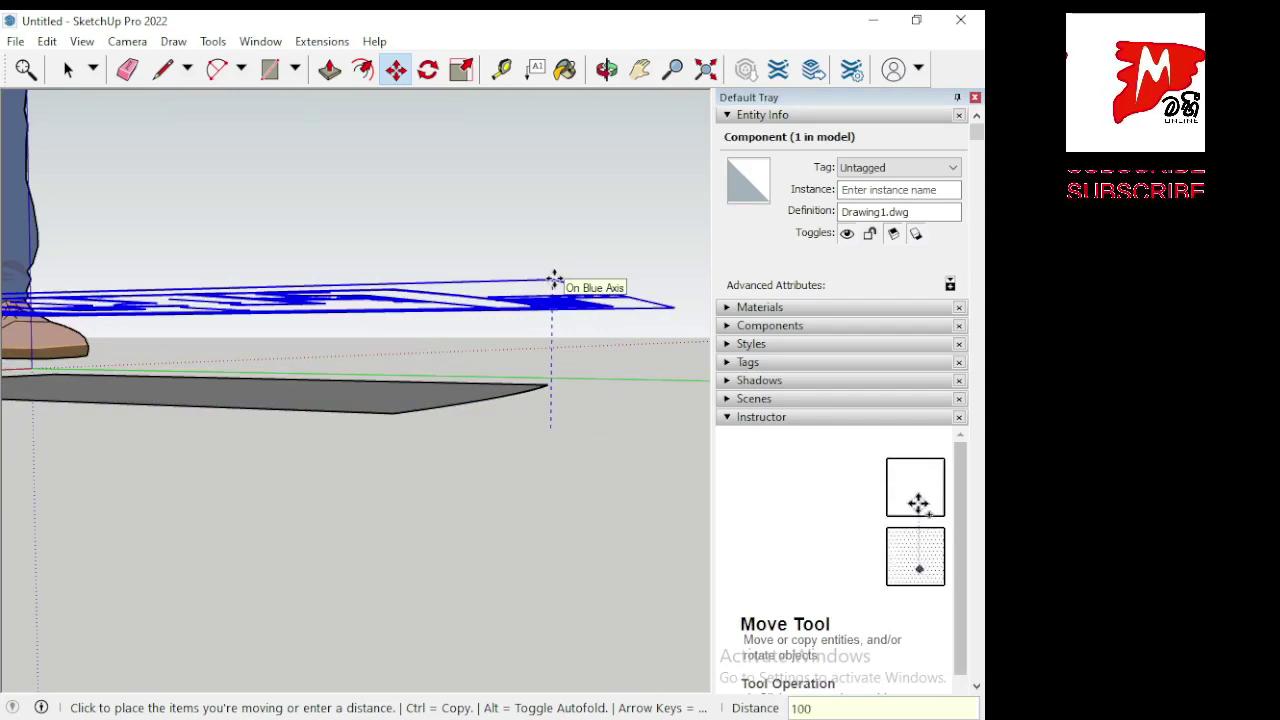
key(Return)
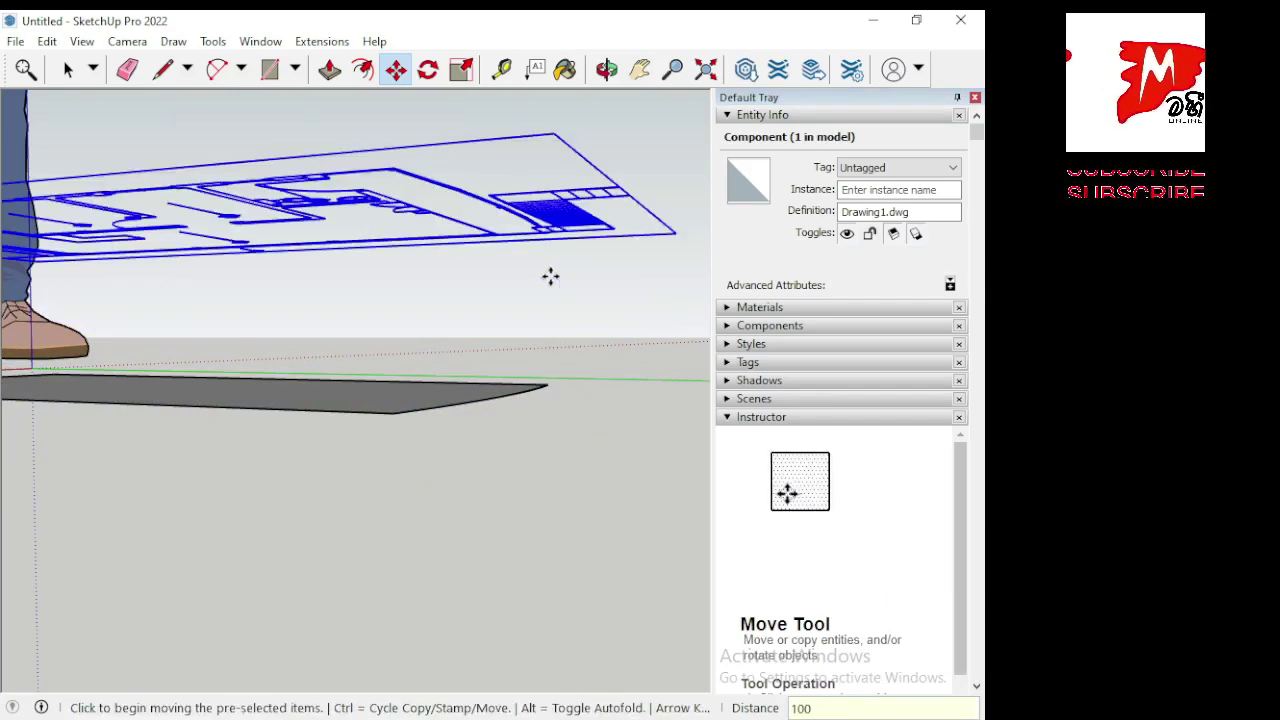
Orbit around to check the raised plan lines up over the slab.
scroll(551, 277, down, 2)
scroll(565, 320, down, 2)
middle_drag(572, 343, 334, 620)
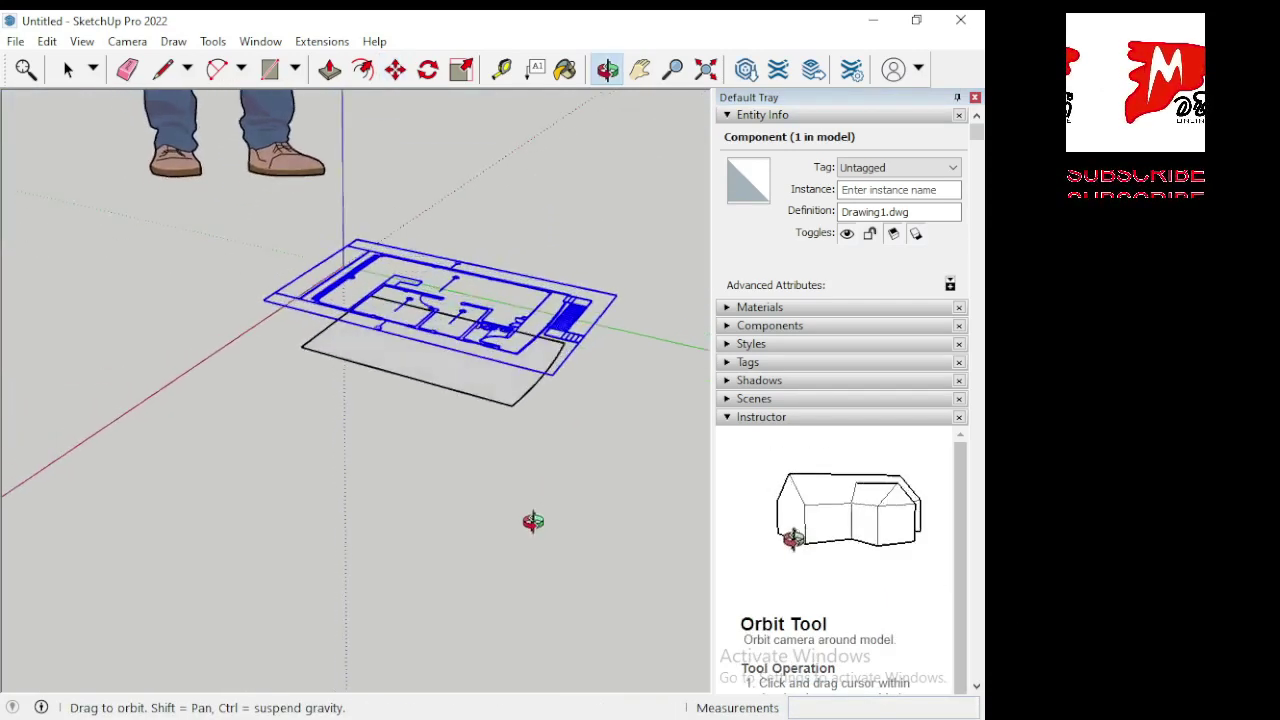
mouse_move(448, 356)
middle_down()
mouse_move(500, 400)
mouse_move(471, 623)
mouse_move(341, 472)
mouse_move(126, 420)
mouse_move(86, 309)
mouse_move(46, 394)
mouse_move(138, 477)
middle_up()
mouse_move(324, 450)
mouse_down()
mouse_move(423, 363)
mouse_move(443, 309)
mouse_move(429, 337)
mouse_move(344, 349)
mouse_move(366, 523)
mouse_move(277, 306)
mouse_move(397, 263)
mouse_move(459, 122)
mouse_move(491, 186)
mouse_move(509, 189)
mouse_up()
key(m)
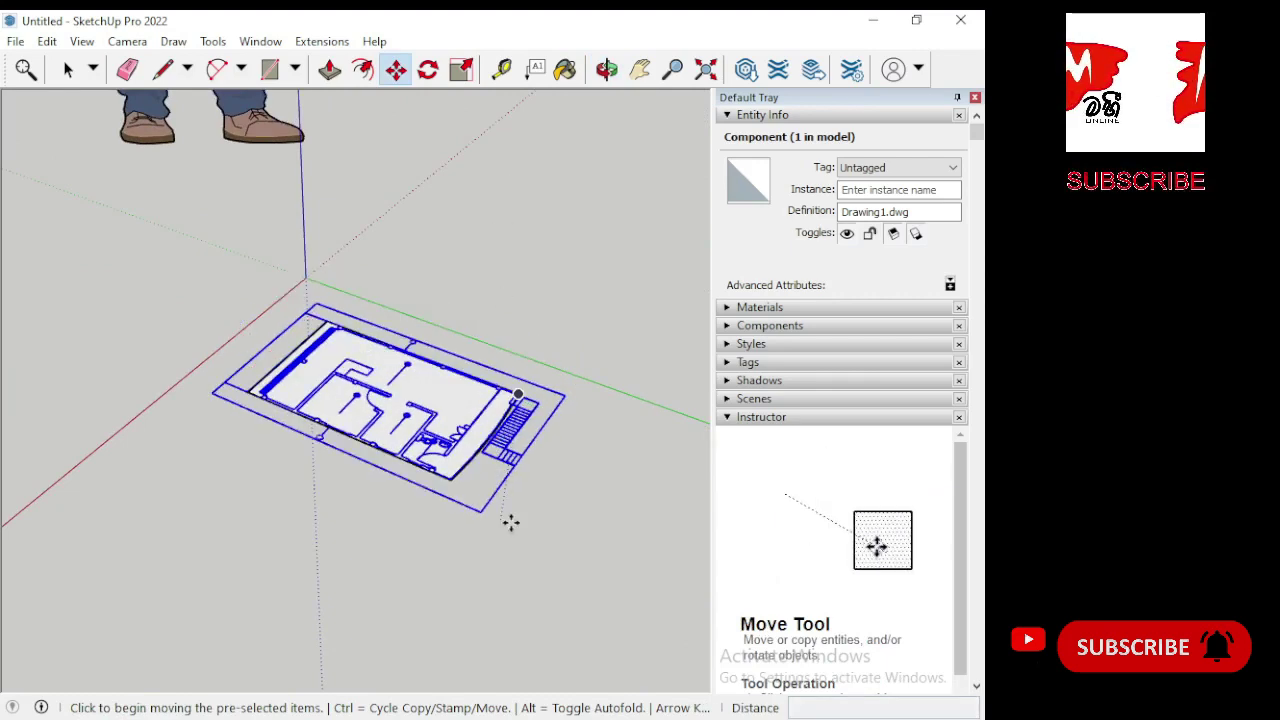
mouse_move(510, 522)
middle_down()
mouse_move(506, 457)
mouse_move(449, 503)
mouse_move(443, 537)
middle_up()
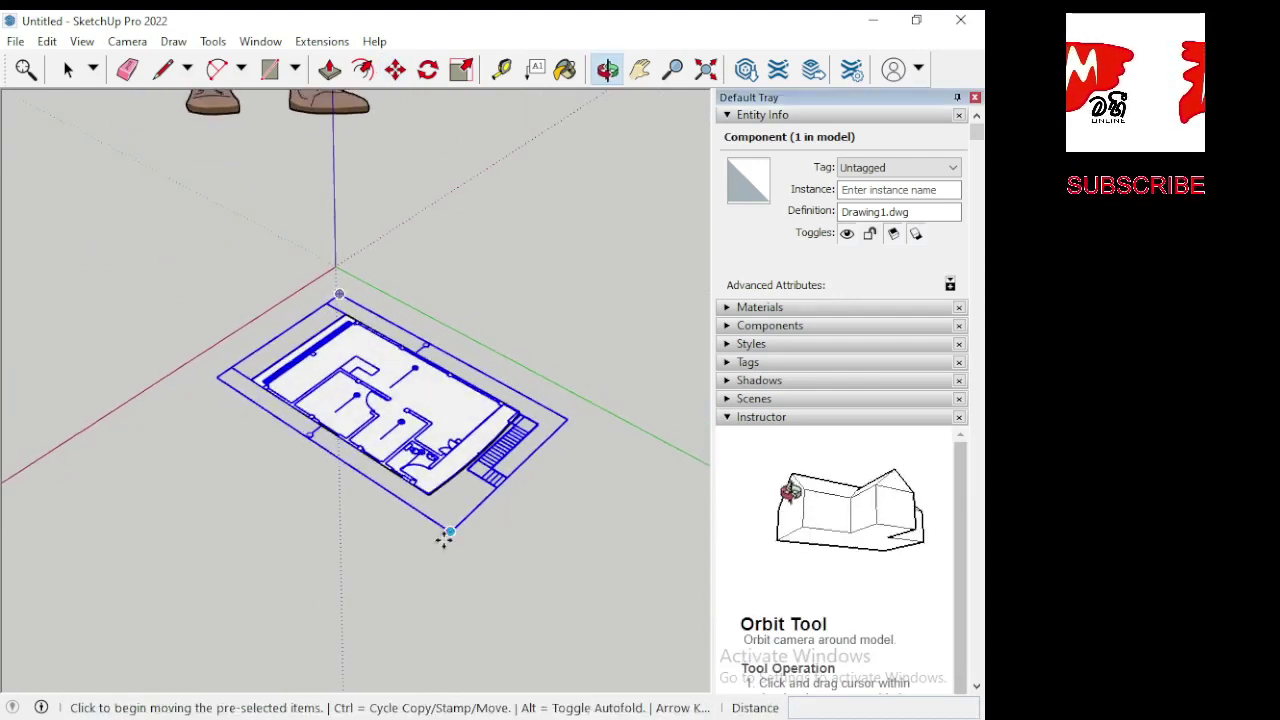
Drag a Tape Measure guide line about 284 mm out from a plan corner.
click(510, 76)
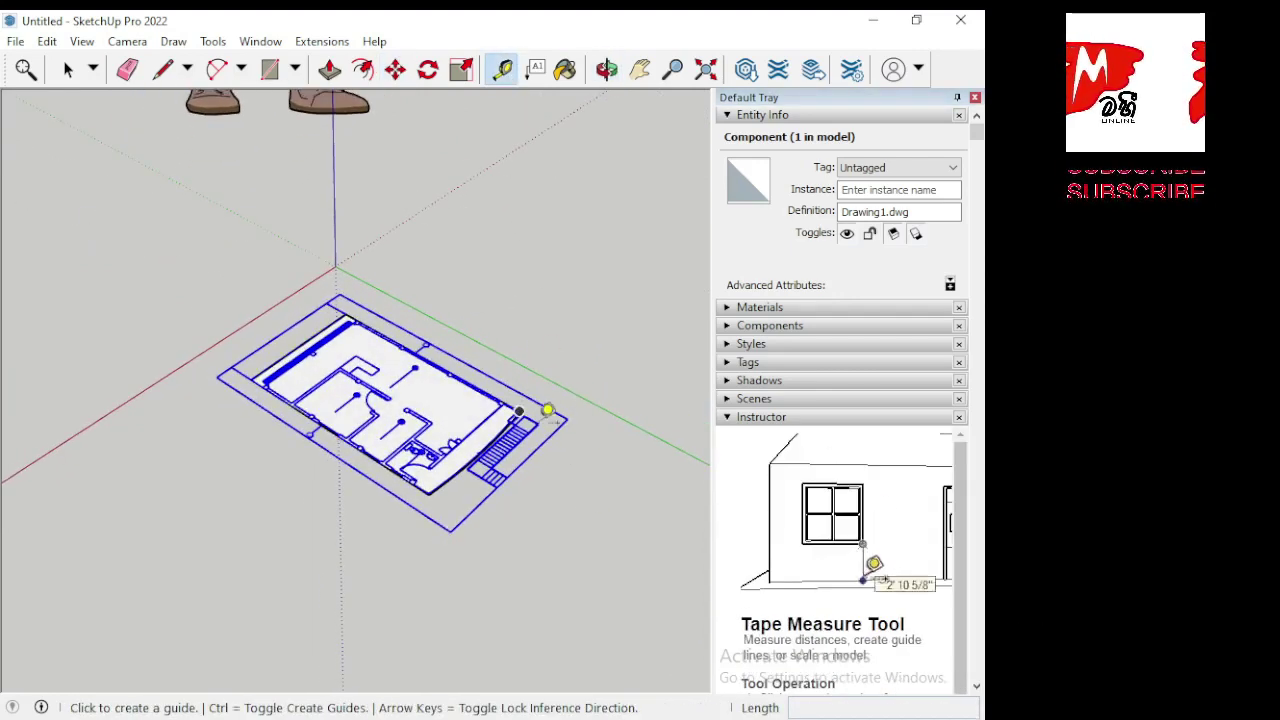
scroll(365, 318, up, 5)
scroll(365, 318, up, 3)
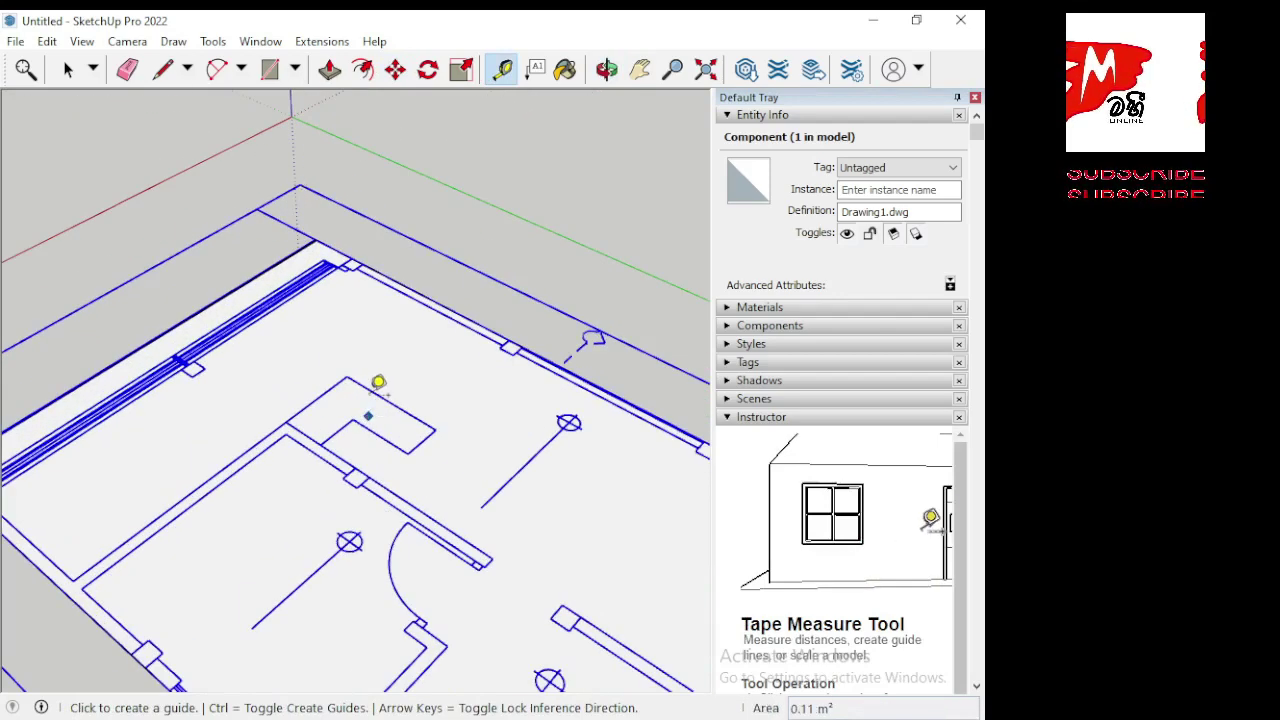
click(346, 376)
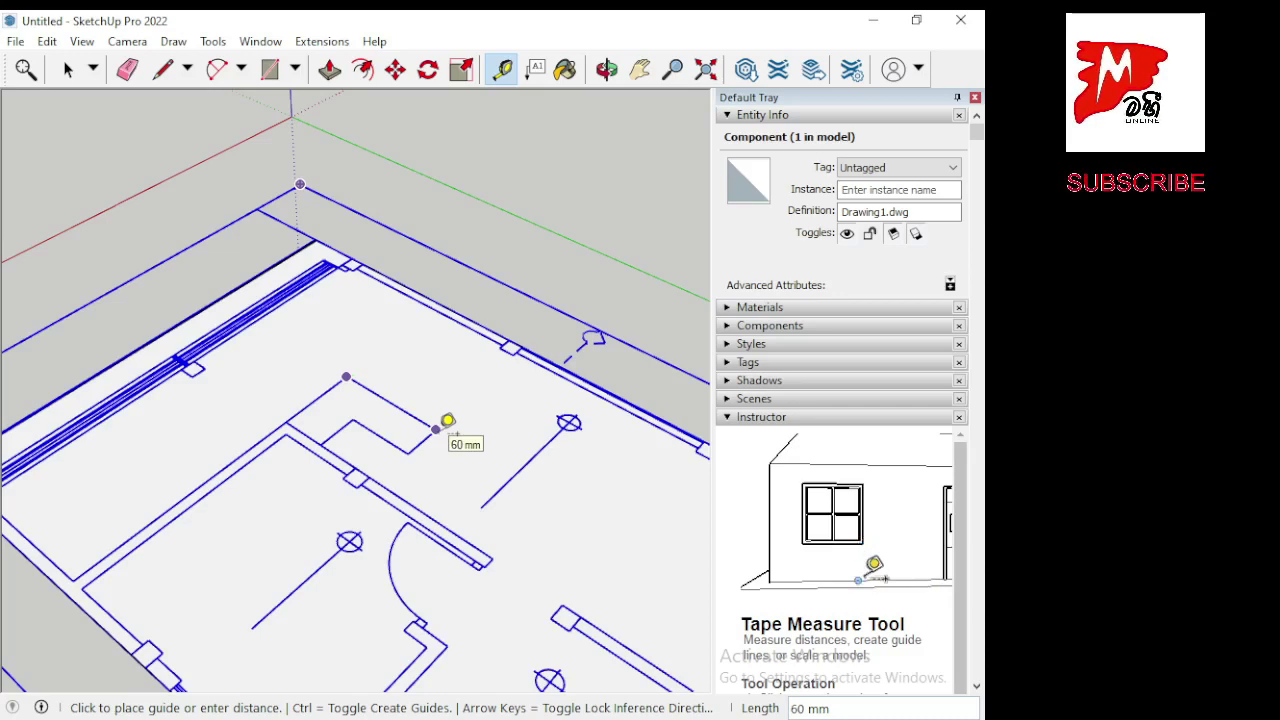
scroll(335, 306, down, 5)
scroll(317, 287, down, 2)
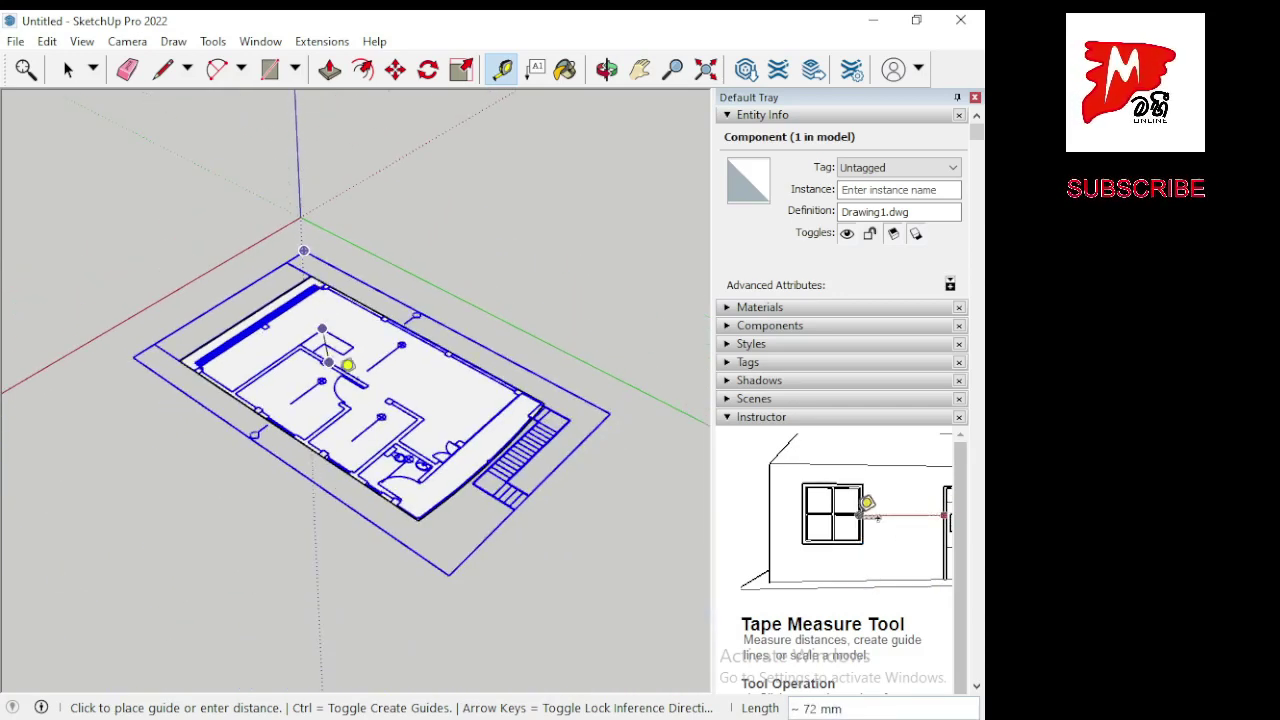
right_click(472, 263)
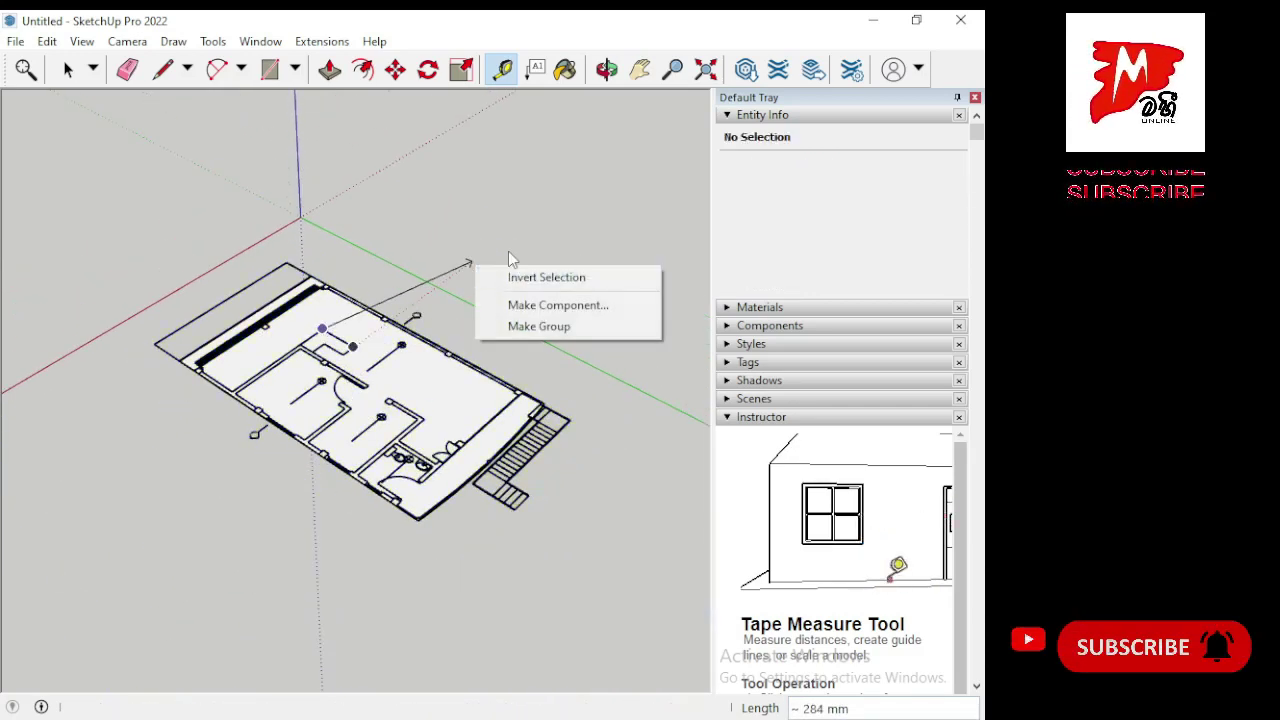
click(508, 251)
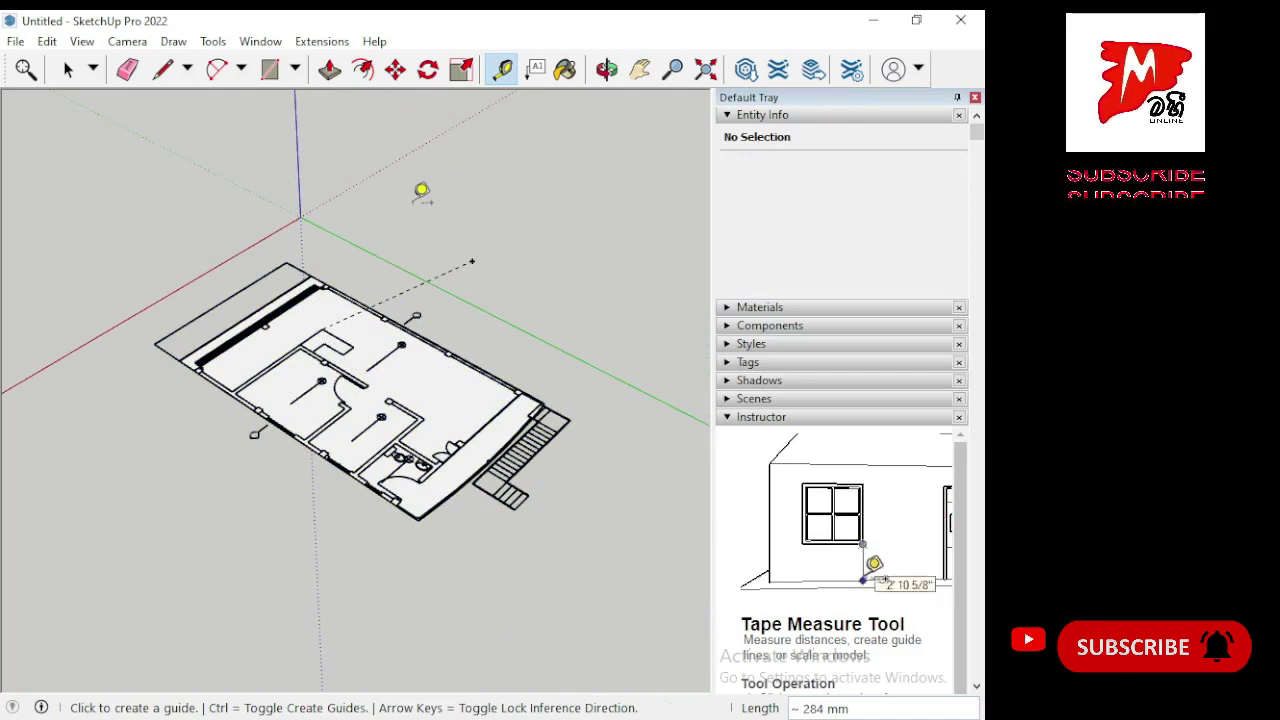
click(68, 69)
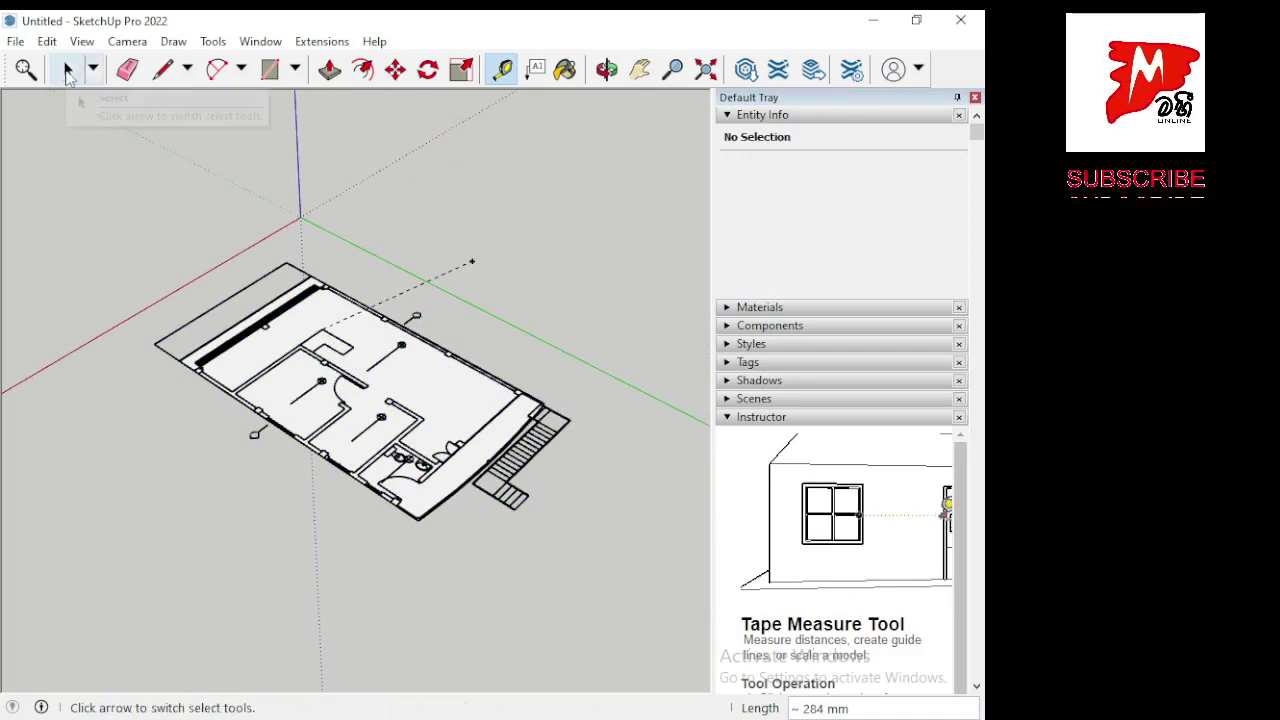
middle_drag(508, 532, 480, 306)
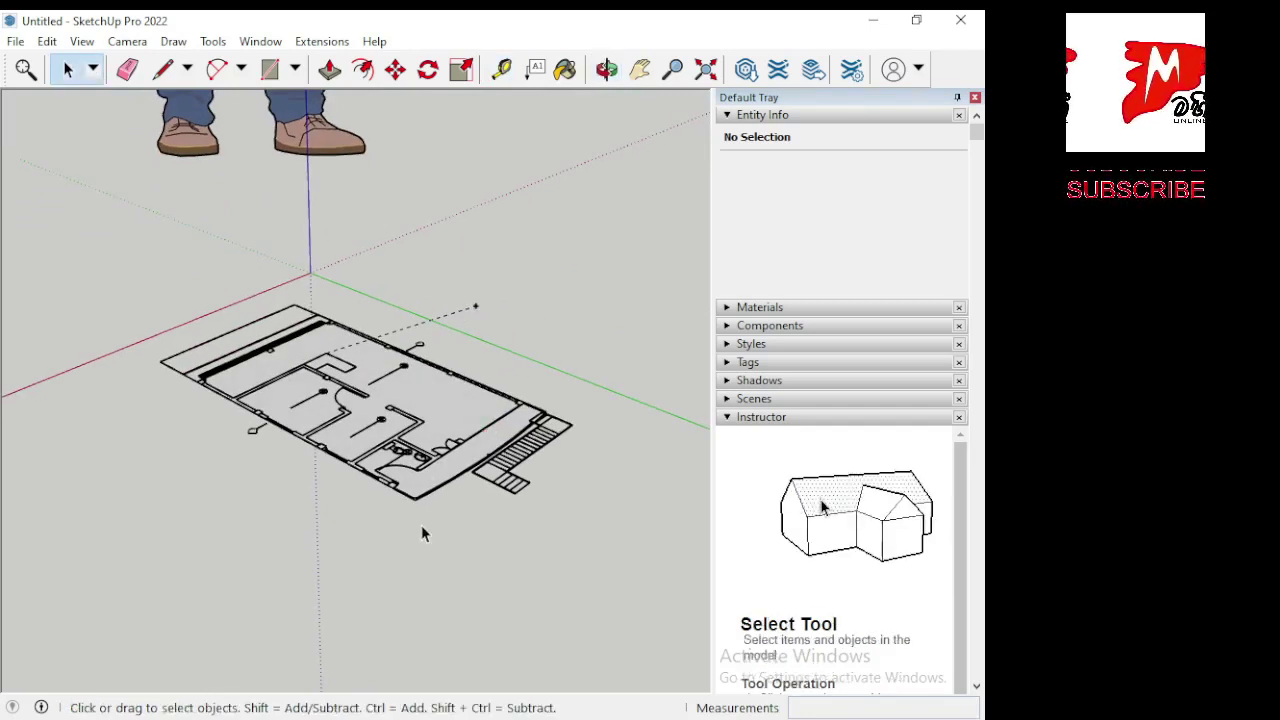
Select the Drawing1.dwg component and move it up clear of the grey rectangle.
middle_drag(423, 527, 507, 487)
click(530, 477)
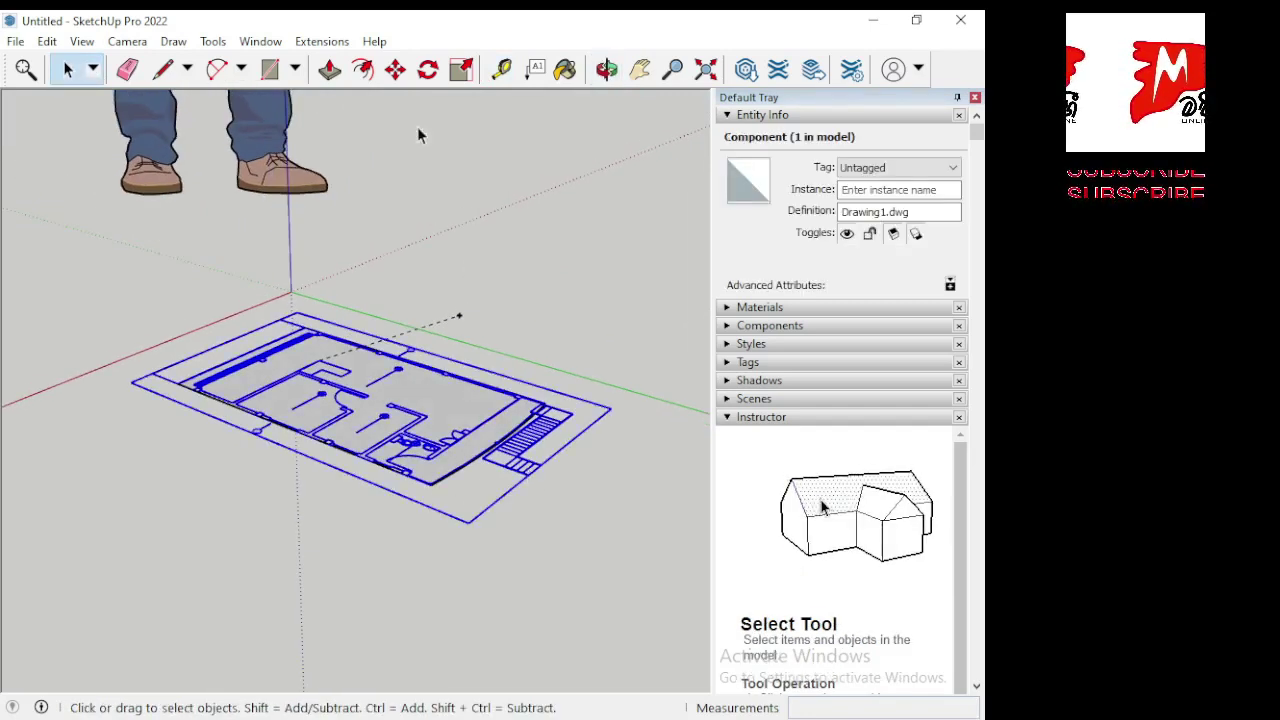
click(397, 75)
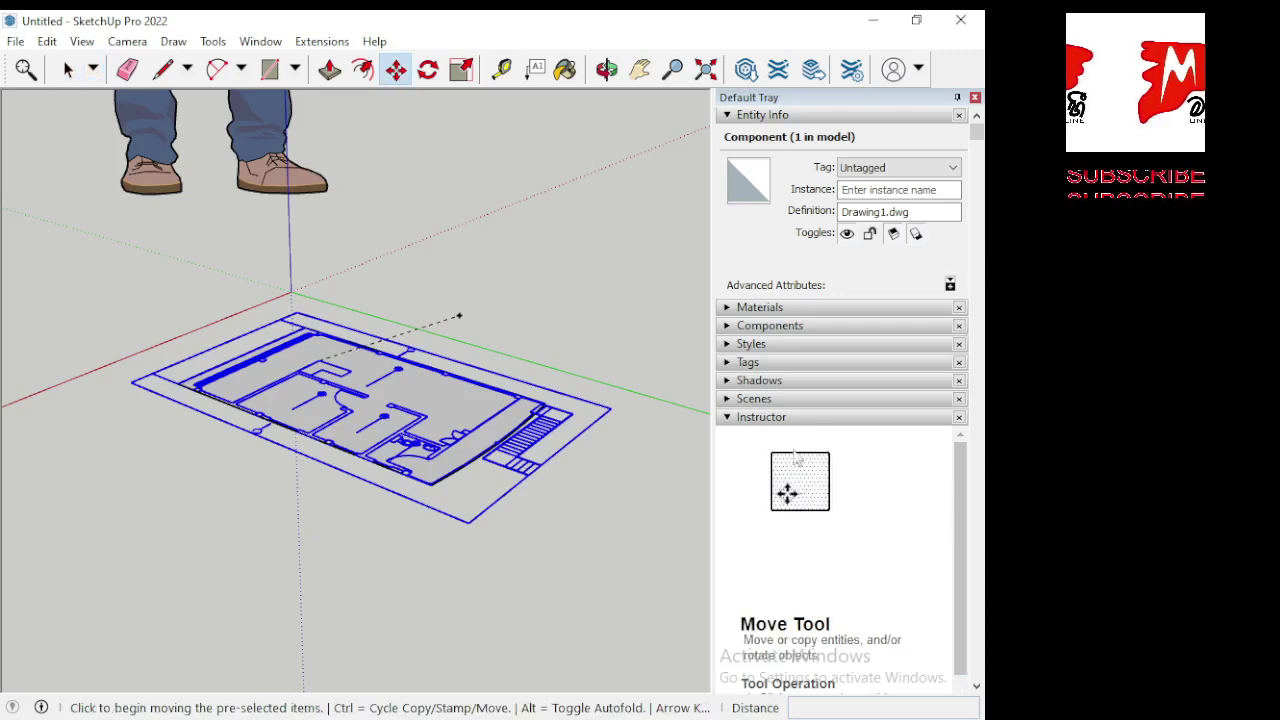
click(612, 408)
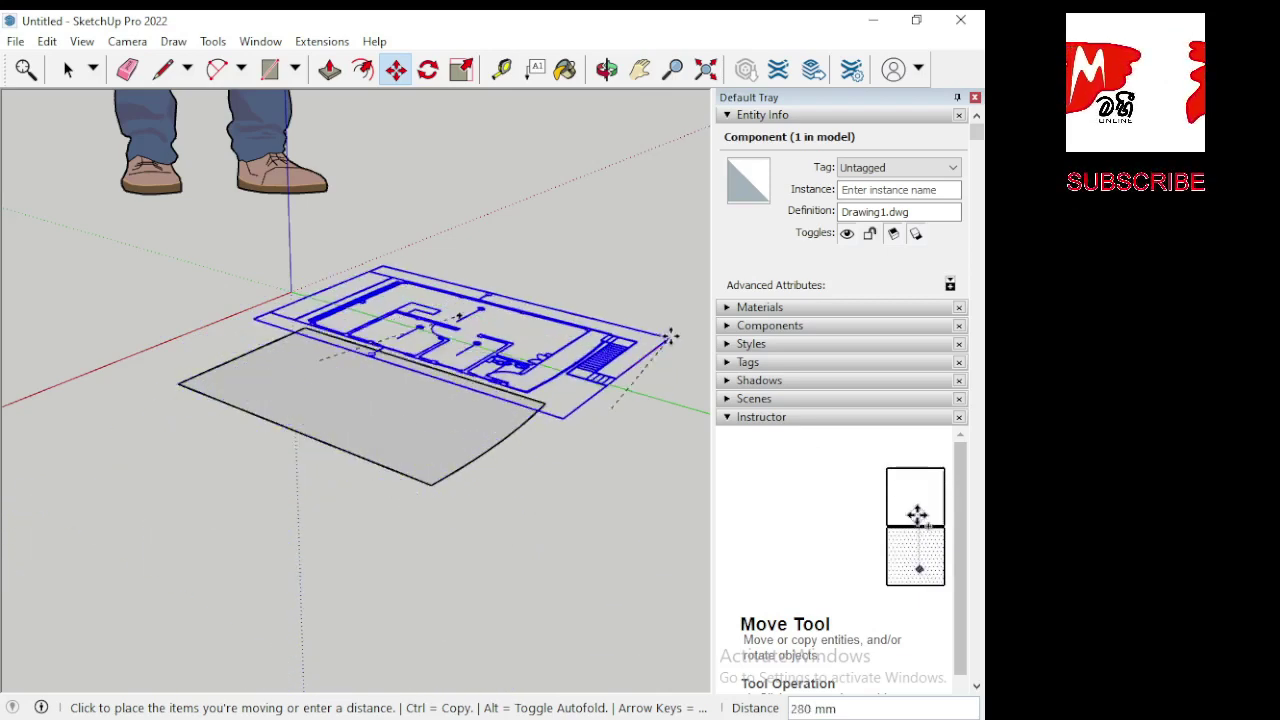
right_click(626, 298)
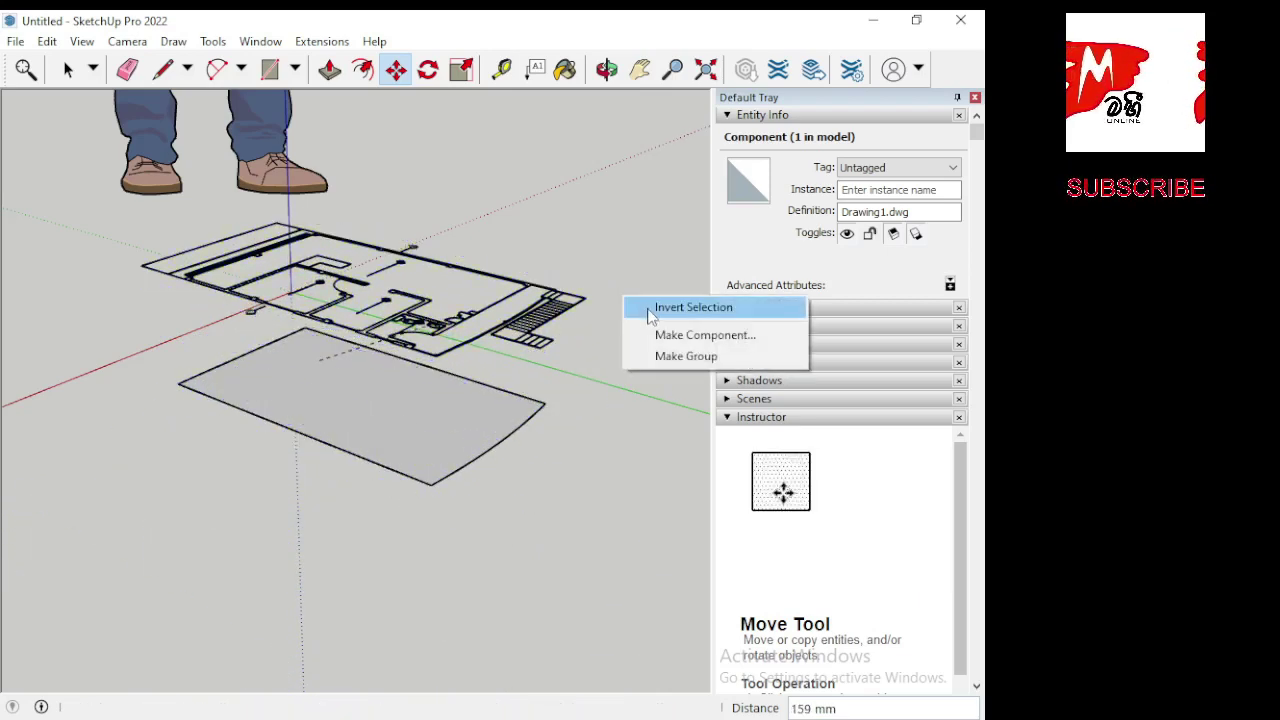
click(608, 451)
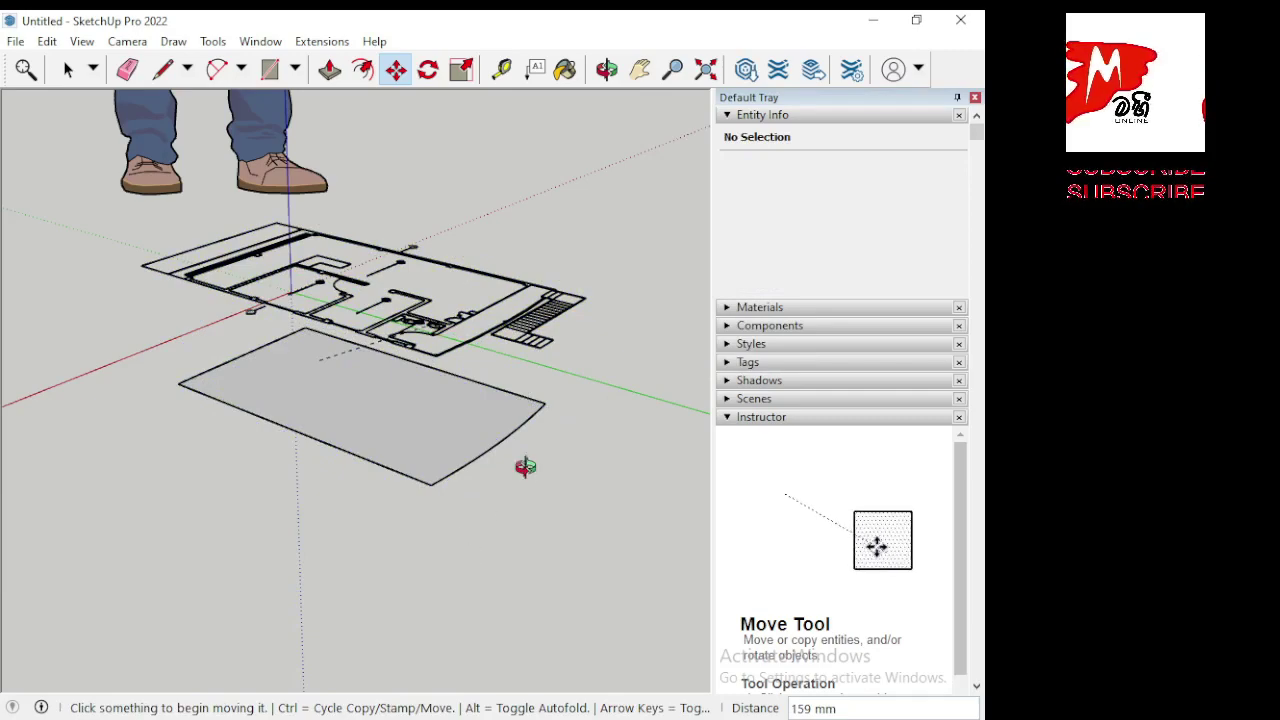
mouse_move(525, 466)
middle_down()
mouse_move(449, 626)
mouse_move(94, 460)
mouse_move(94, 229)
mouse_move(2, 392)
mouse_move(457, 534)
mouse_move(686, 417)
mouse_move(594, 320)
mouse_move(509, 551)
middle_up()
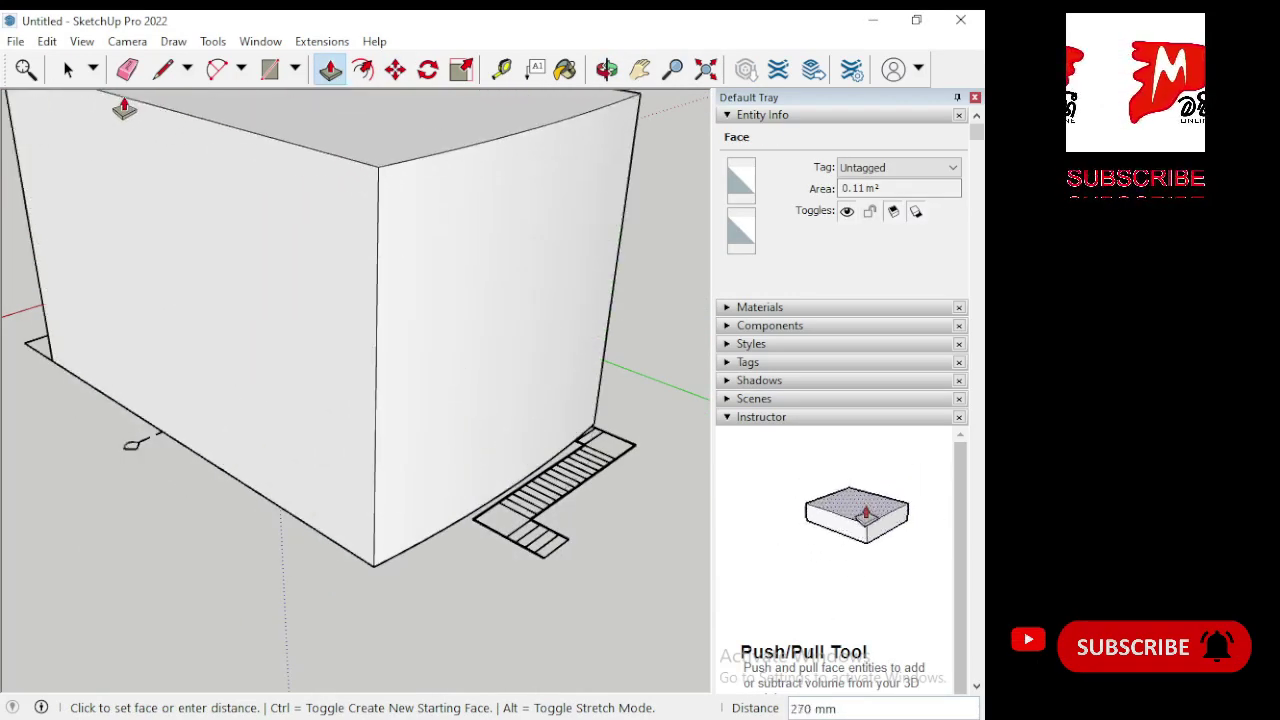
Push/pull the rectangle face into a 4 mm thick floor slab and orbit to check.
click(68, 69)
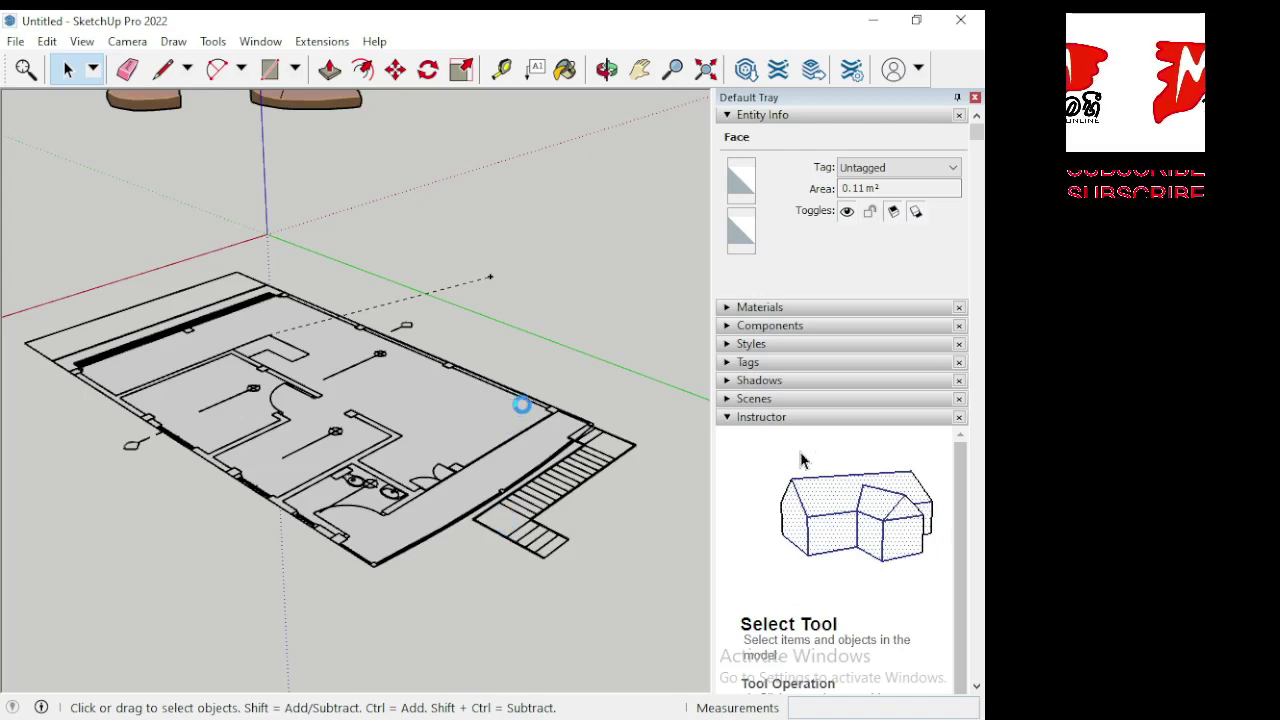
click(635, 444)
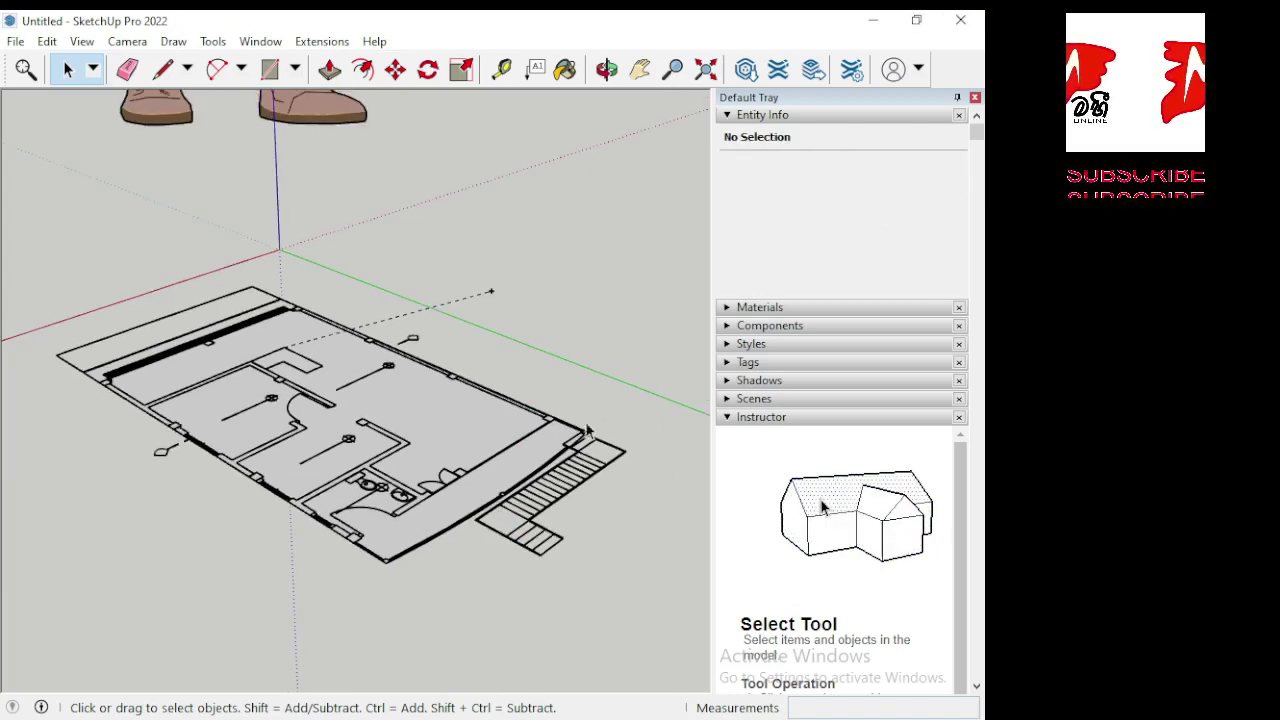
click(330, 69)
click(457, 443)
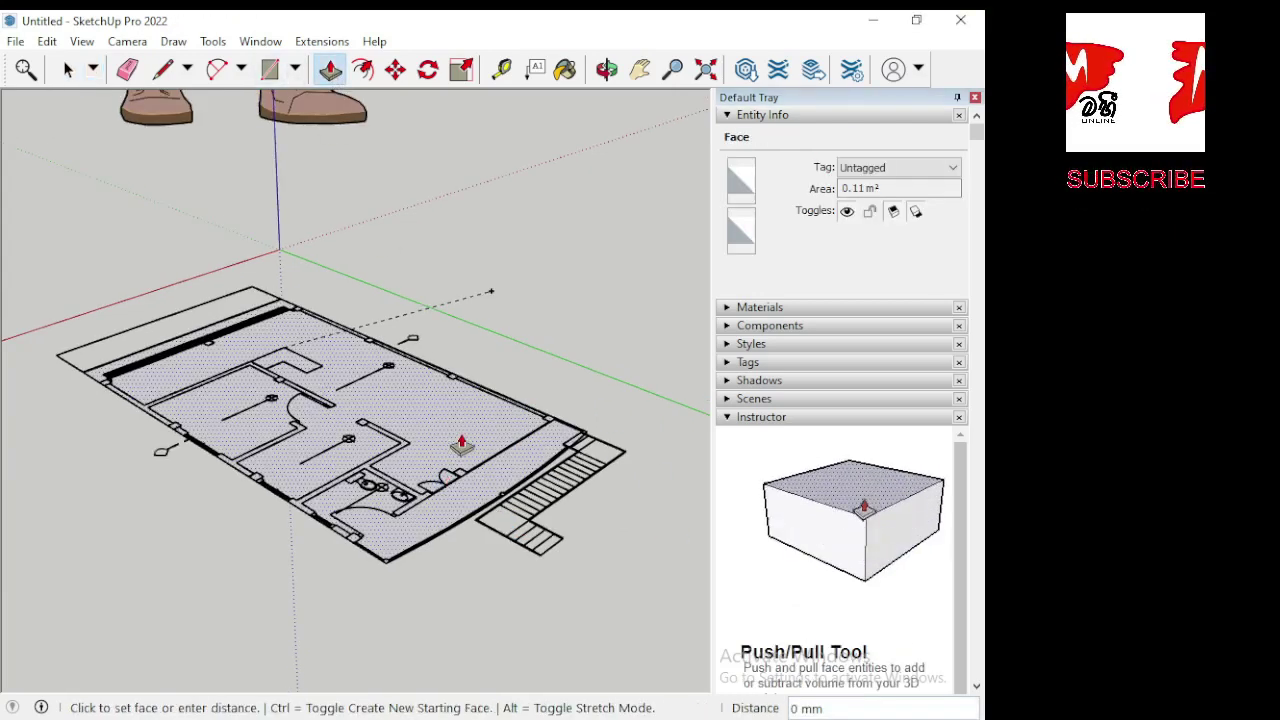
mouse_move(619, 433)
middle_down()
mouse_move(183, 500)
mouse_move(121, 617)
mouse_move(177, 571)
middle_up()
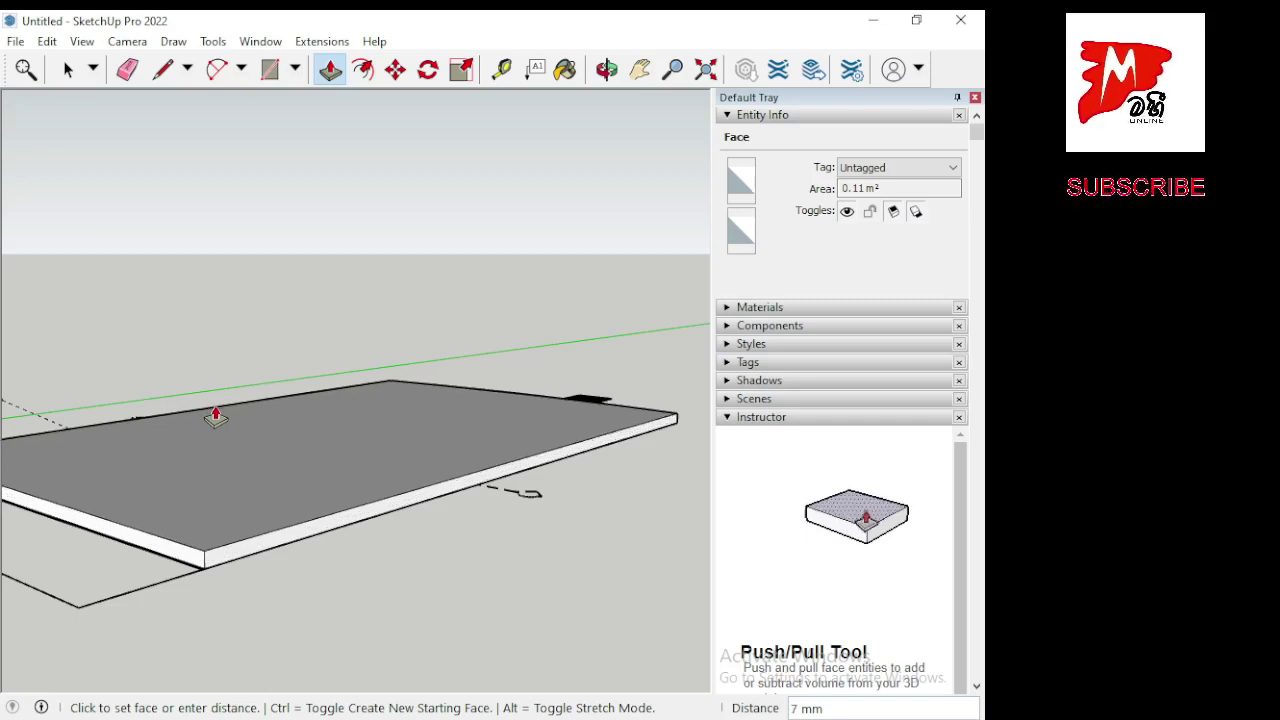
text(4)
key(Return)
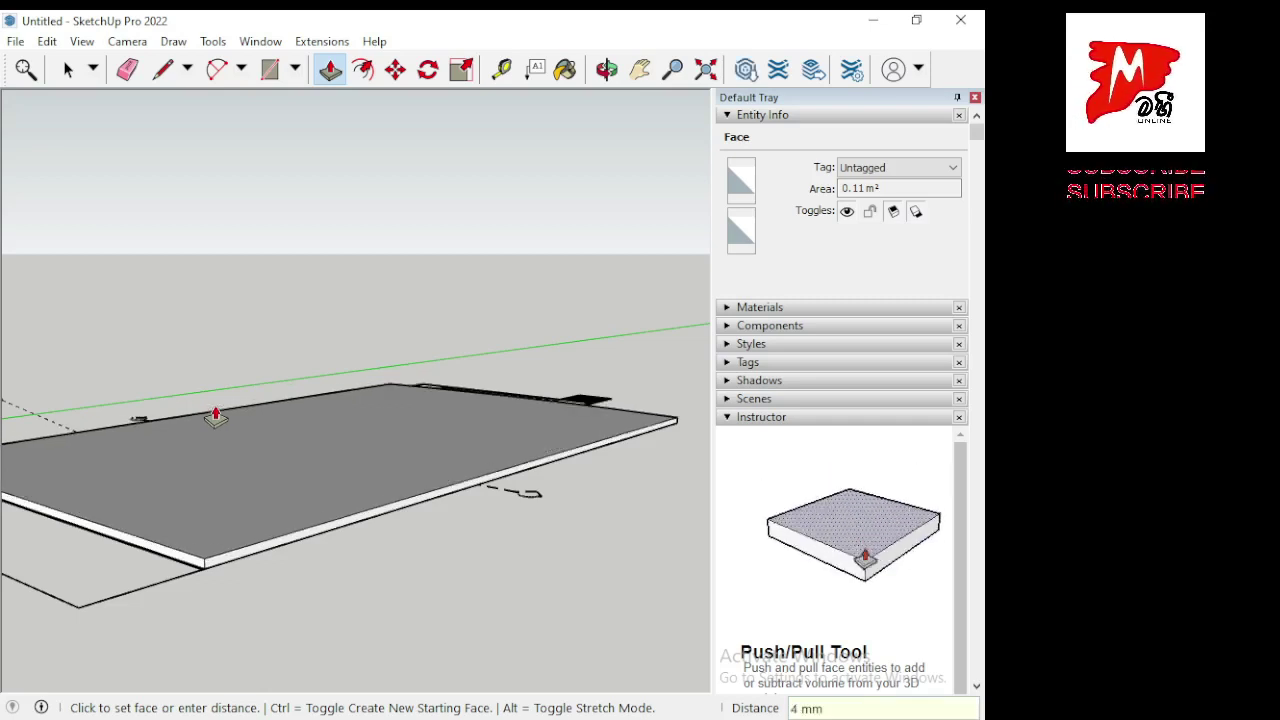
scroll(503, 306, down, 2)
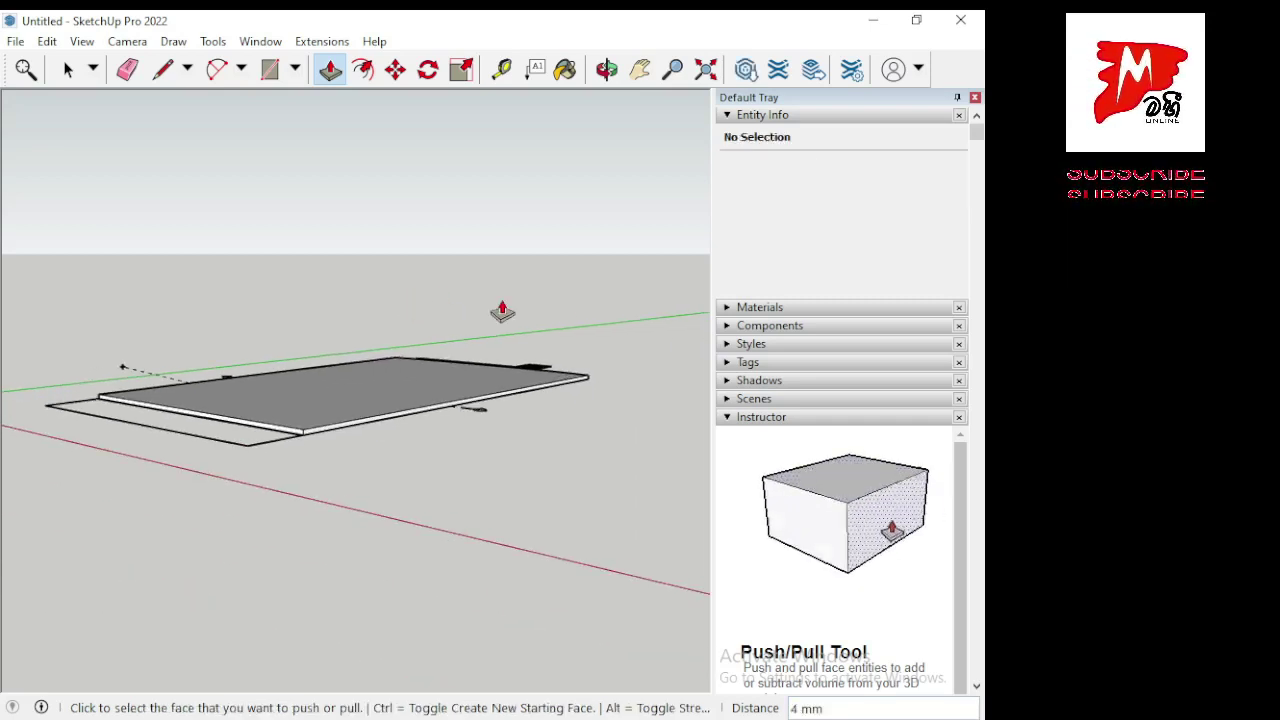
mouse_move(503, 306)
middle_down()
mouse_move(509, 414)
mouse_move(160, 468)
mouse_move(580, 449)
mouse_move(449, 449)
mouse_move(383, 411)
mouse_move(34, 380)
middle_up()
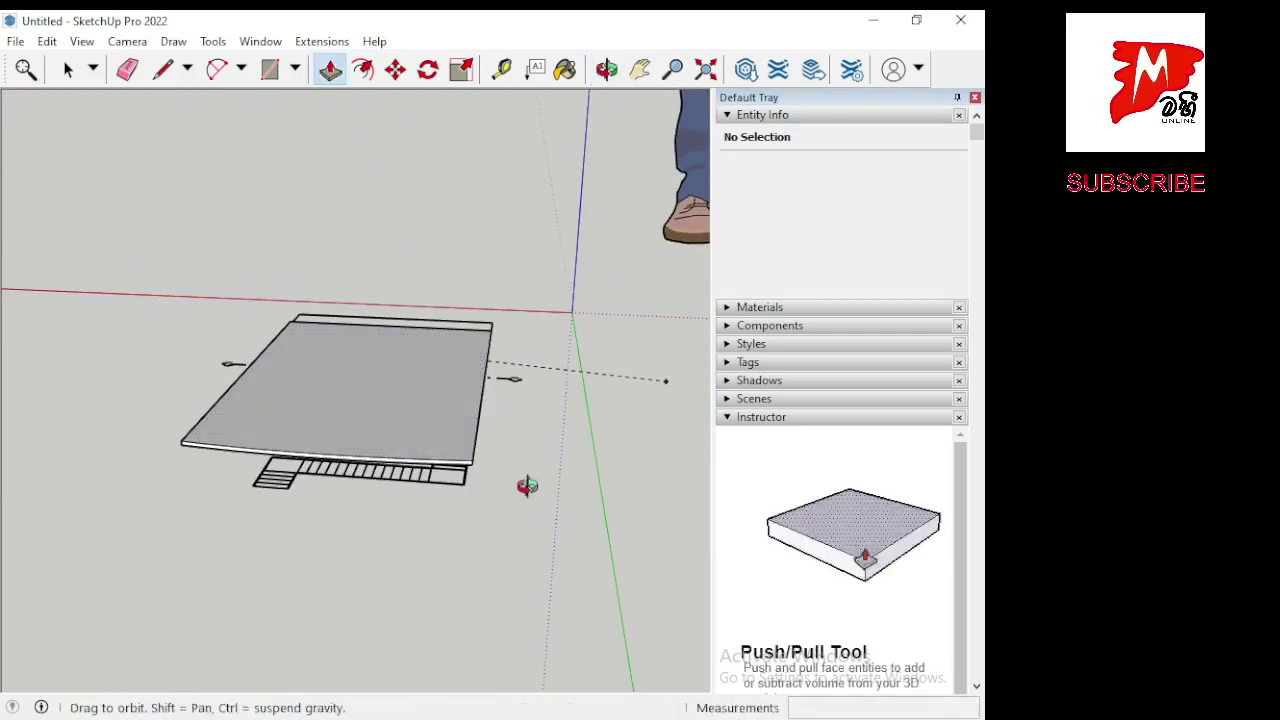
mouse_move(526, 486)
middle_down()
mouse_move(263, 480)
mouse_move(345, 488)
middle_up()
Select the Drawing1.dwg component and move it 4 mm up along the blue axis.
click(68, 69)
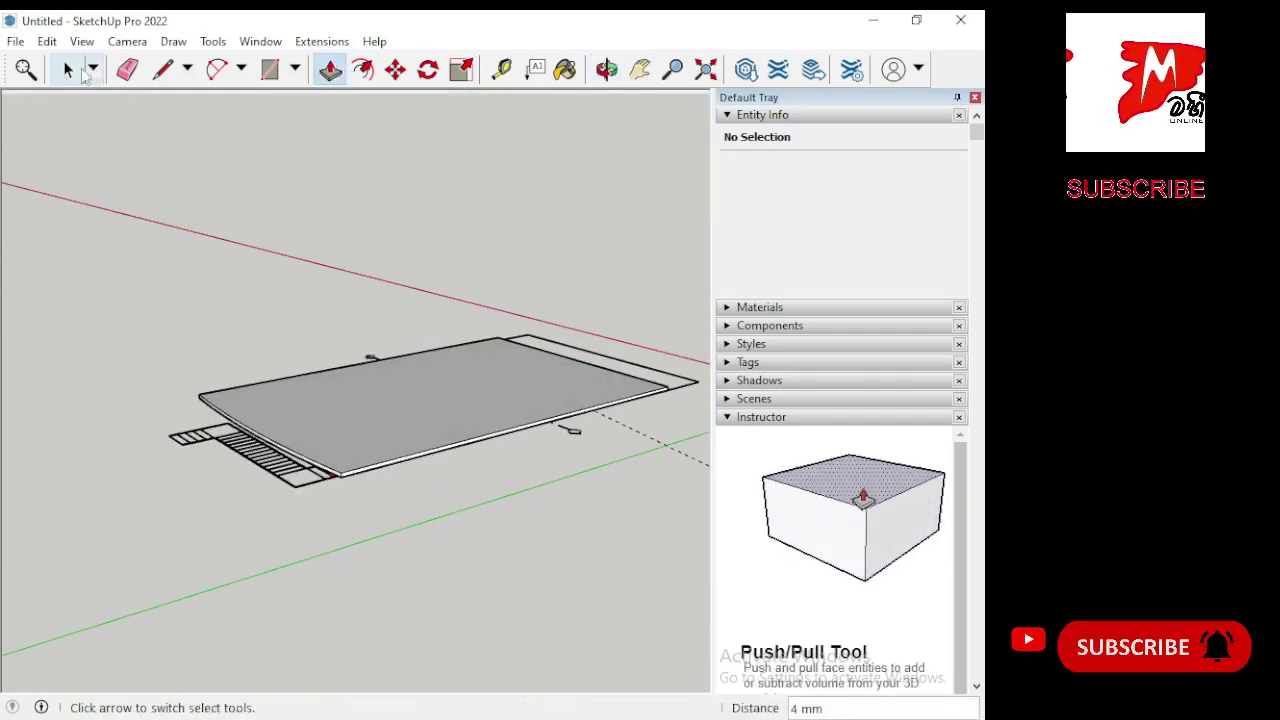
click(303, 440)
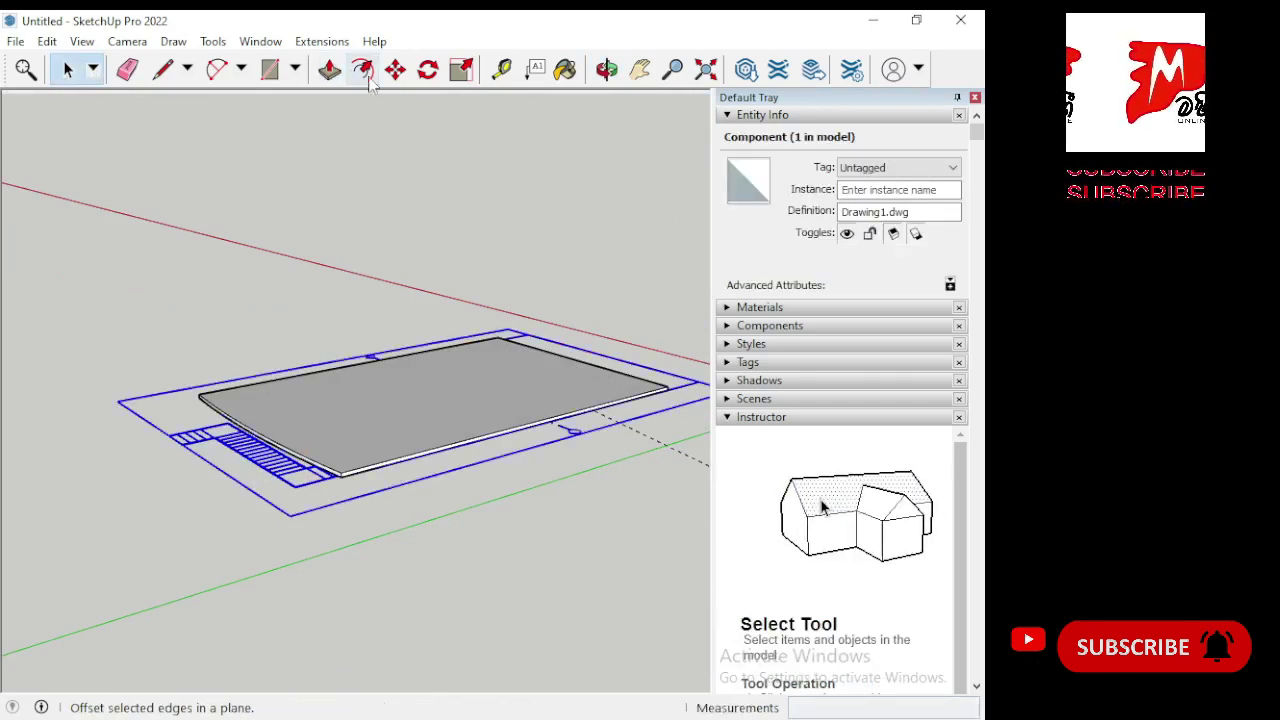
click(396, 70)
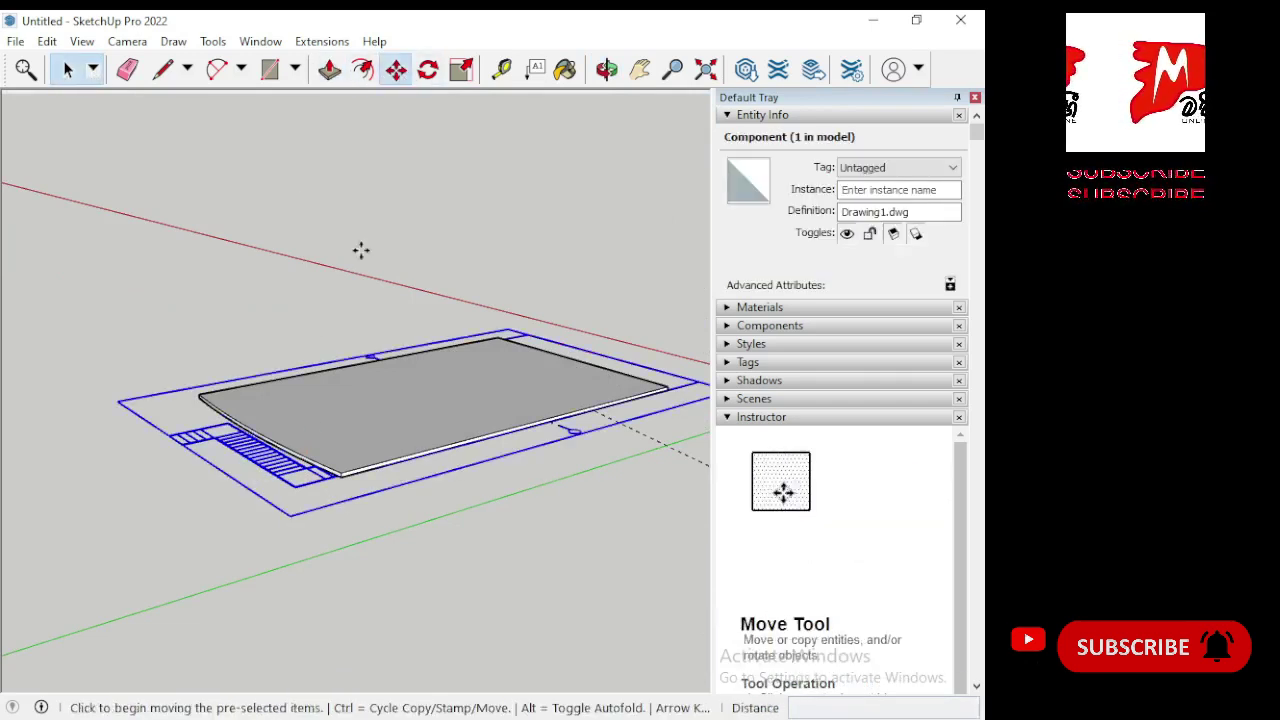
click(117, 399)
text(4)
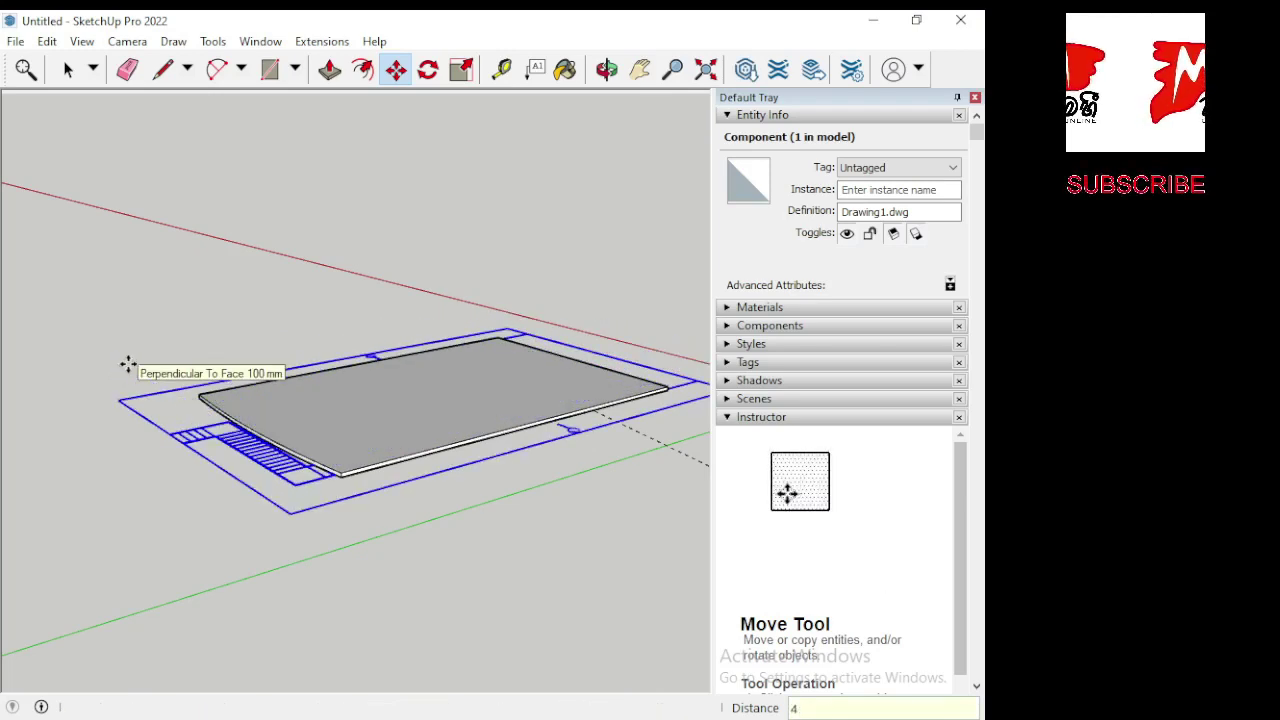
click(129, 363)
text(4)
middle_drag(246, 288, 243, 388)
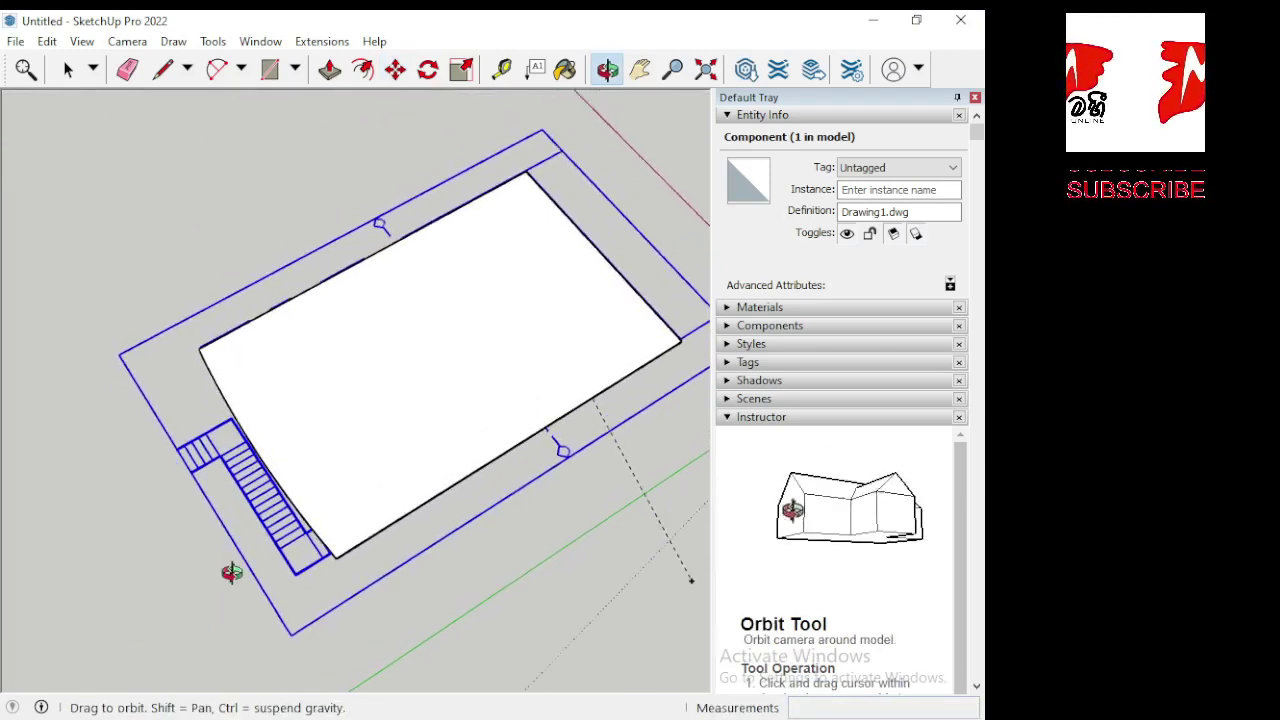
mouse_move(215, 487)
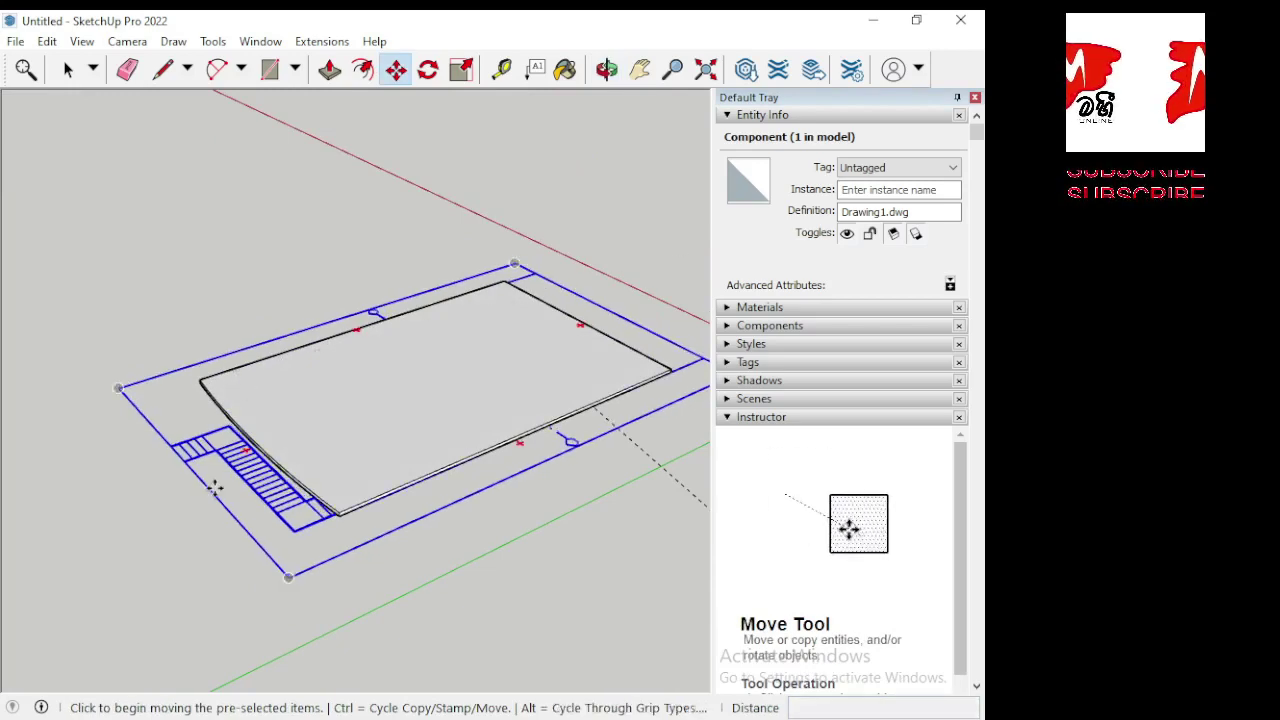
click(119, 386)
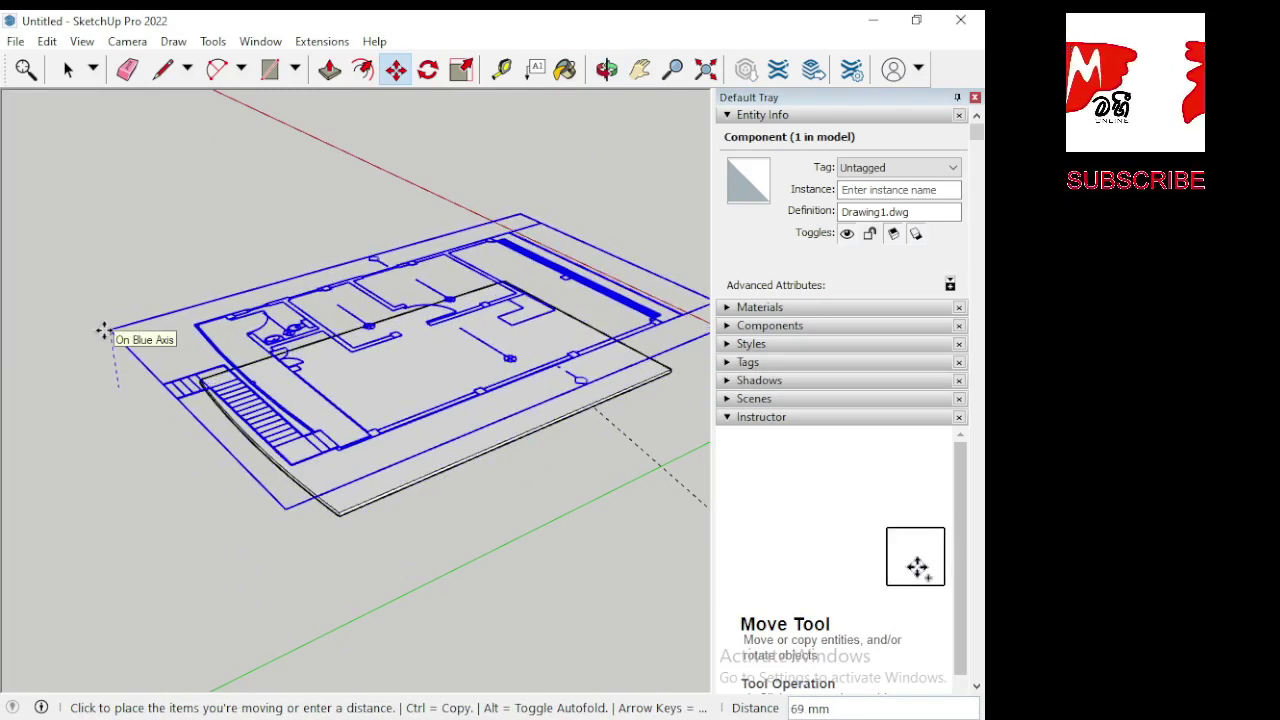
text(4)
key(Return)
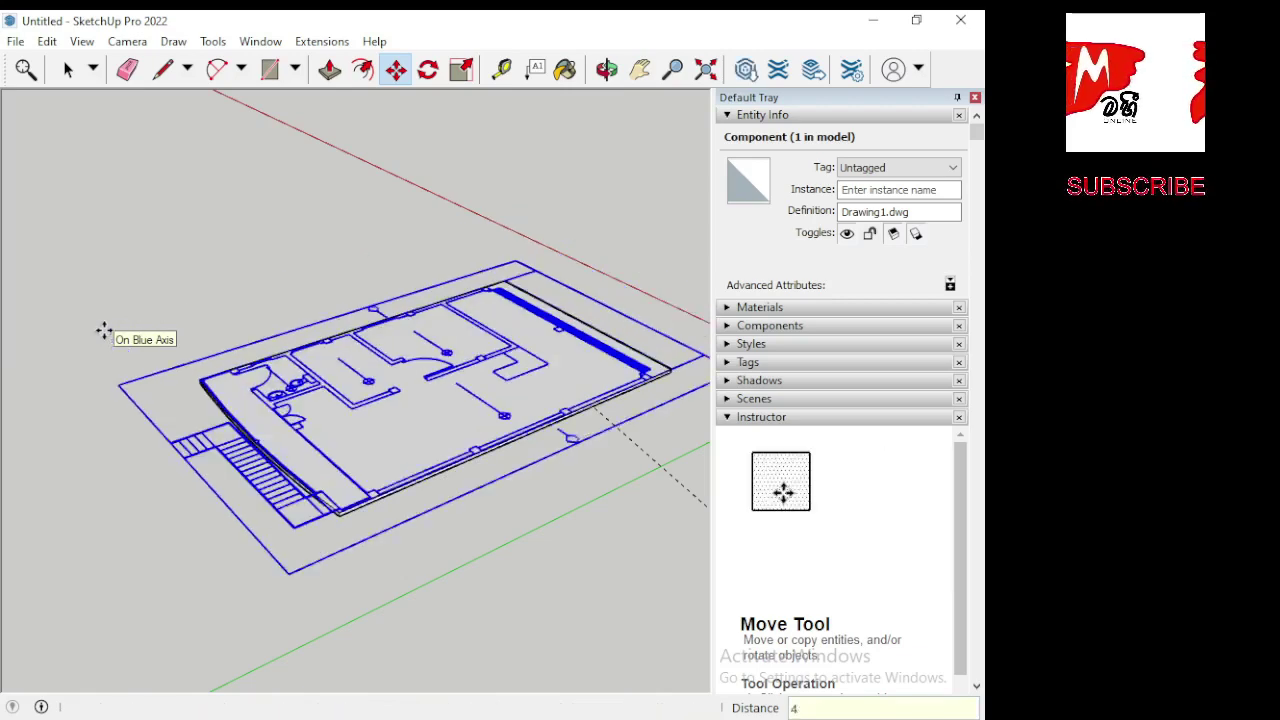
Orbit around to verify the plan rests on the slab, then clear the selection.
key(o)
drag(537, 640, 402, 365)
middle_drag(402, 365, 211, 500)
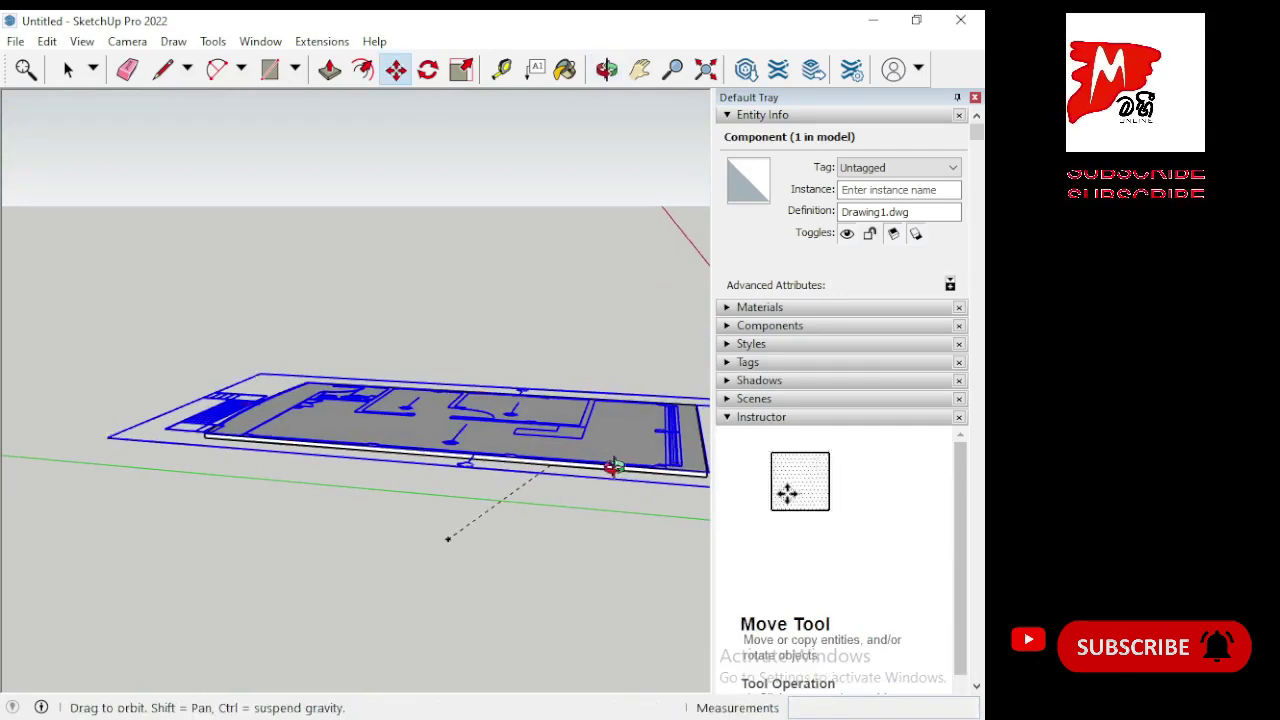
middle_drag(608, 463, 3, 553)
mouse_move(414, 571)
middle_down()
mouse_move(237, 609)
mouse_move(297, 606)
middle_up()
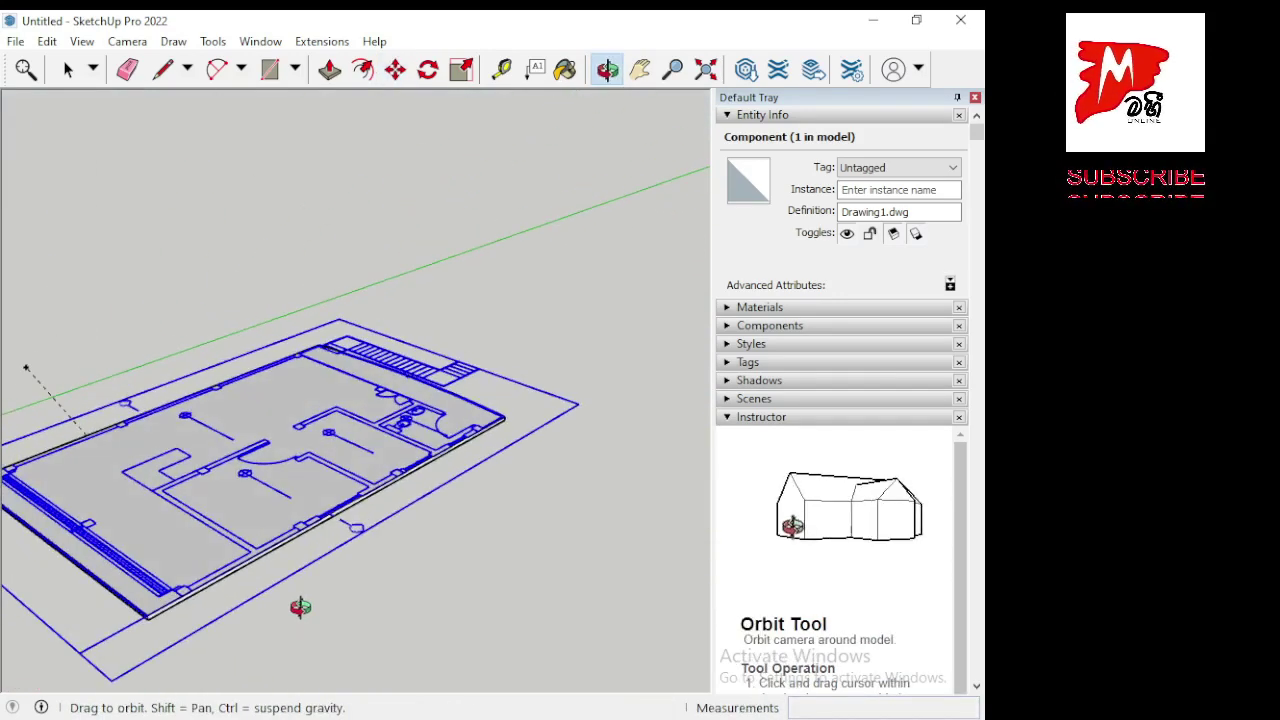
mouse_move(690, 527)
middle_down()
mouse_move(585, 528)
mouse_move(486, 571)
middle_up()
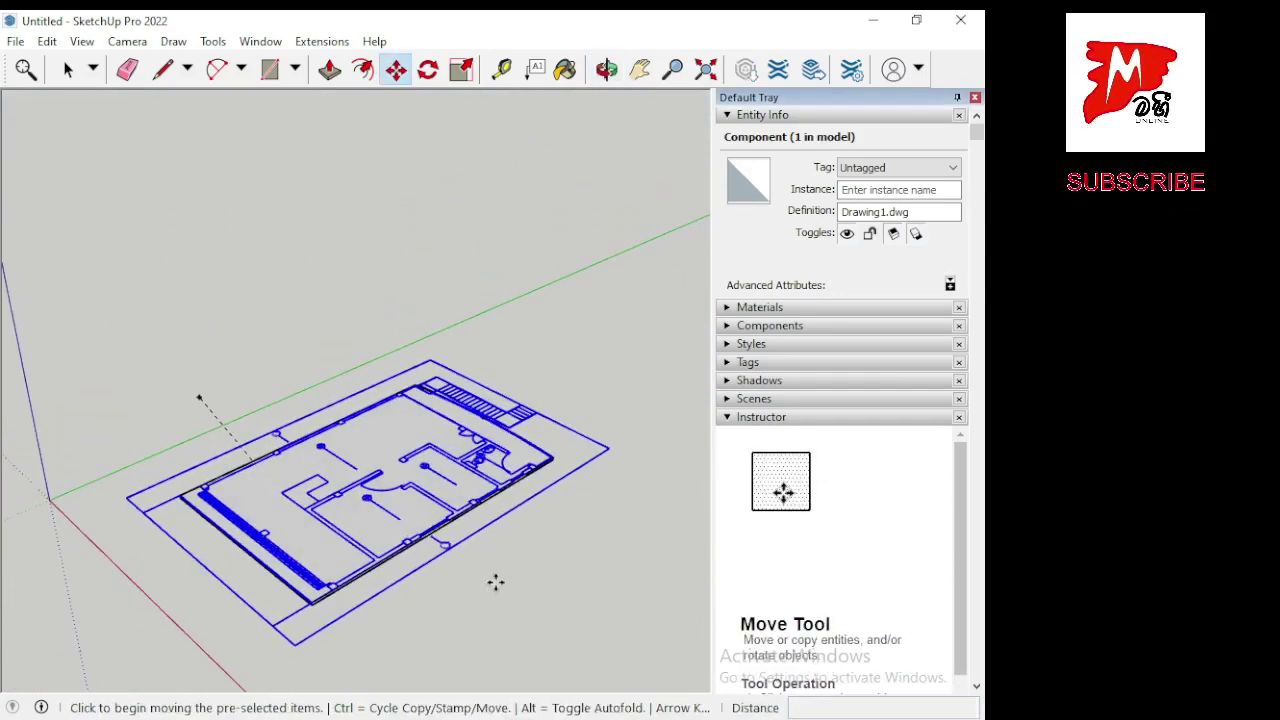
click(494, 580)
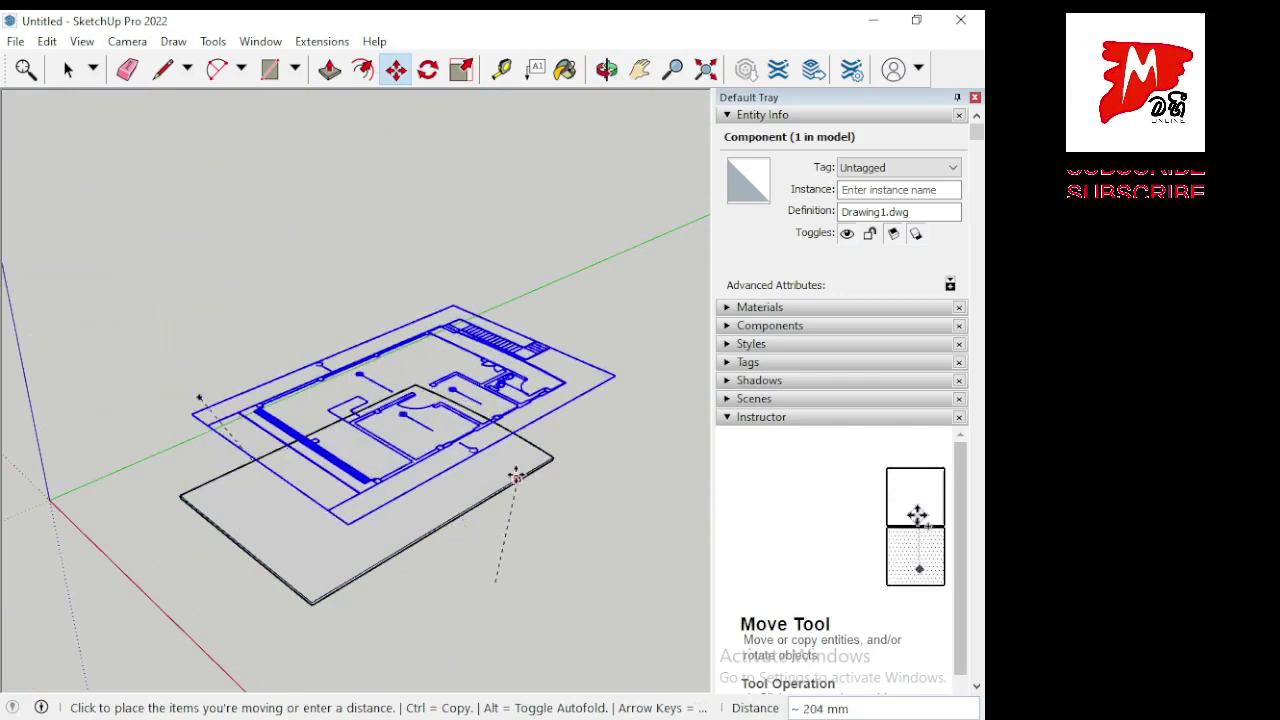
click(67, 72)
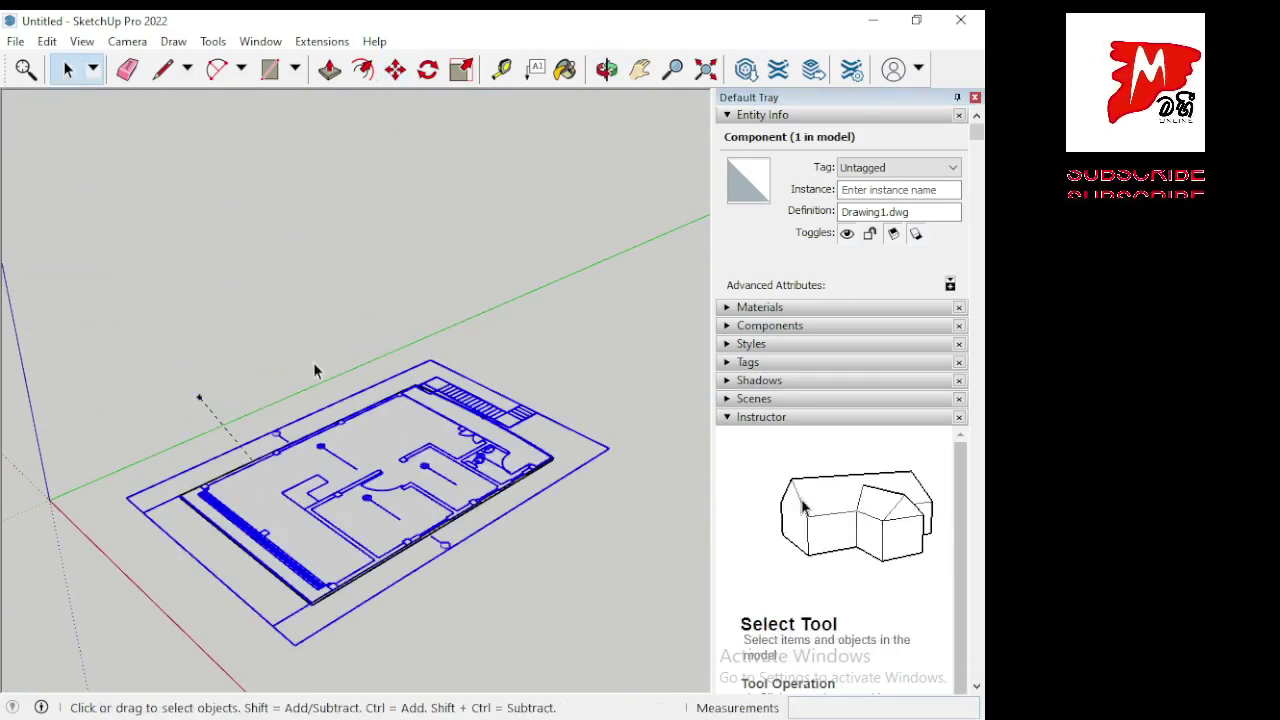
click(568, 565)
Orbit to a top-down view and zoom in on the plan's lower rooms and walls.
middle_drag(388, 599, 107, 619)
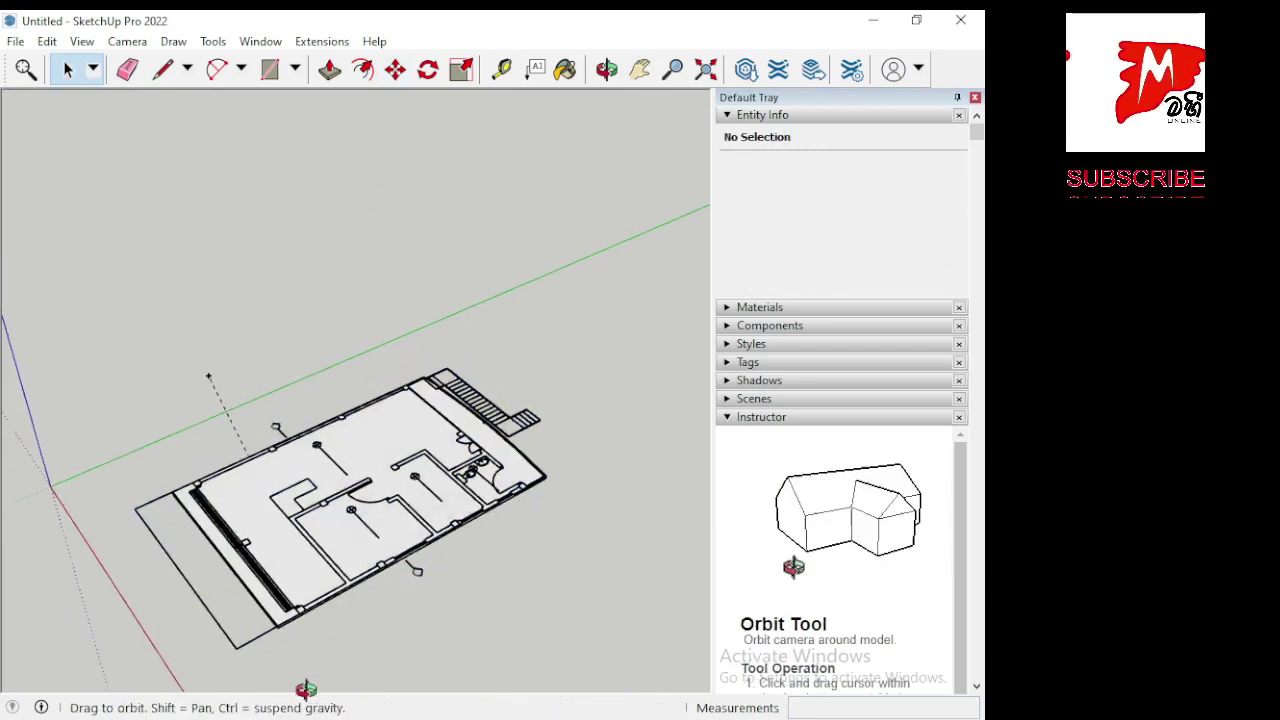
mouse_move(107, 619)
mouse_down()
mouse_move(209, 534)
mouse_move(343, 371)
mouse_move(437, 517)
mouse_move(421, 605)
mouse_move(363, 651)
mouse_move(371, 563)
mouse_move(414, 671)
mouse_move(511, 628)
mouse_up()
key(space)
mouse_move(511, 629)
middle_down()
mouse_move(470, 580)
mouse_move(449, 523)
mouse_move(466, 617)
mouse_move(320, 602)
middle_up()
scroll(317, 577, up, 3)
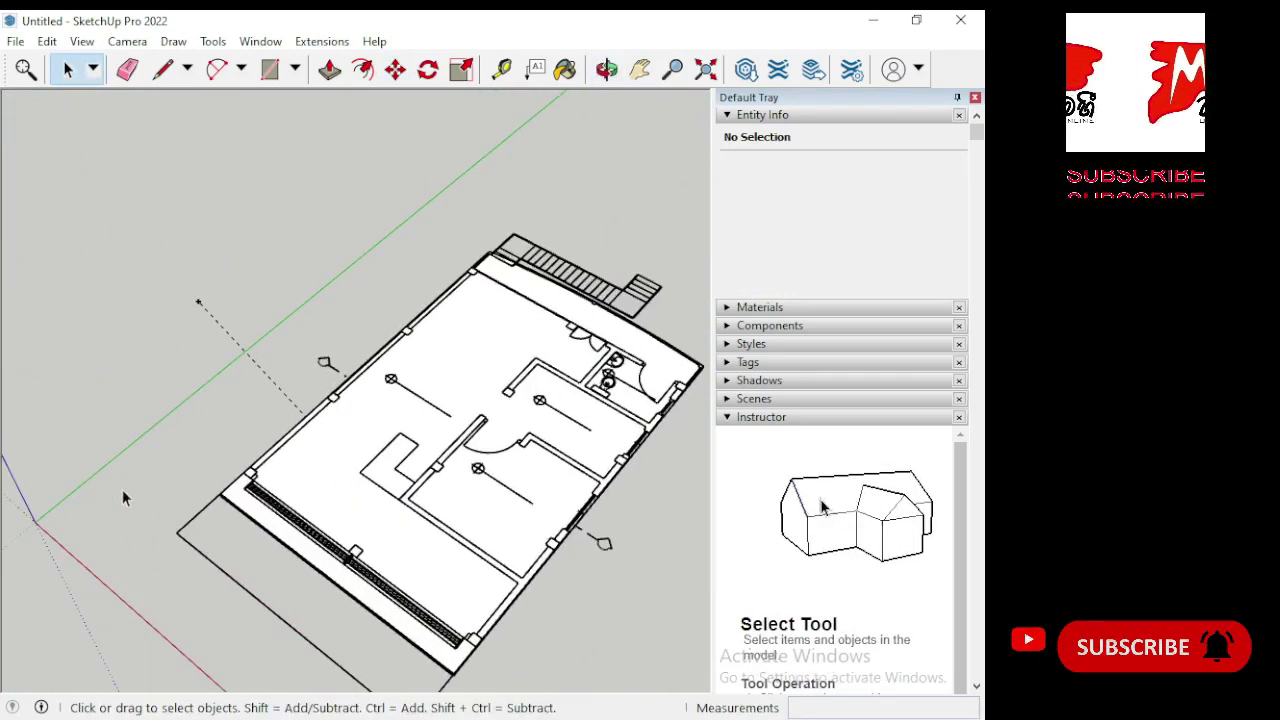
middle_drag(122, 490, 451, 617)
scroll(378, 468, up, 3)
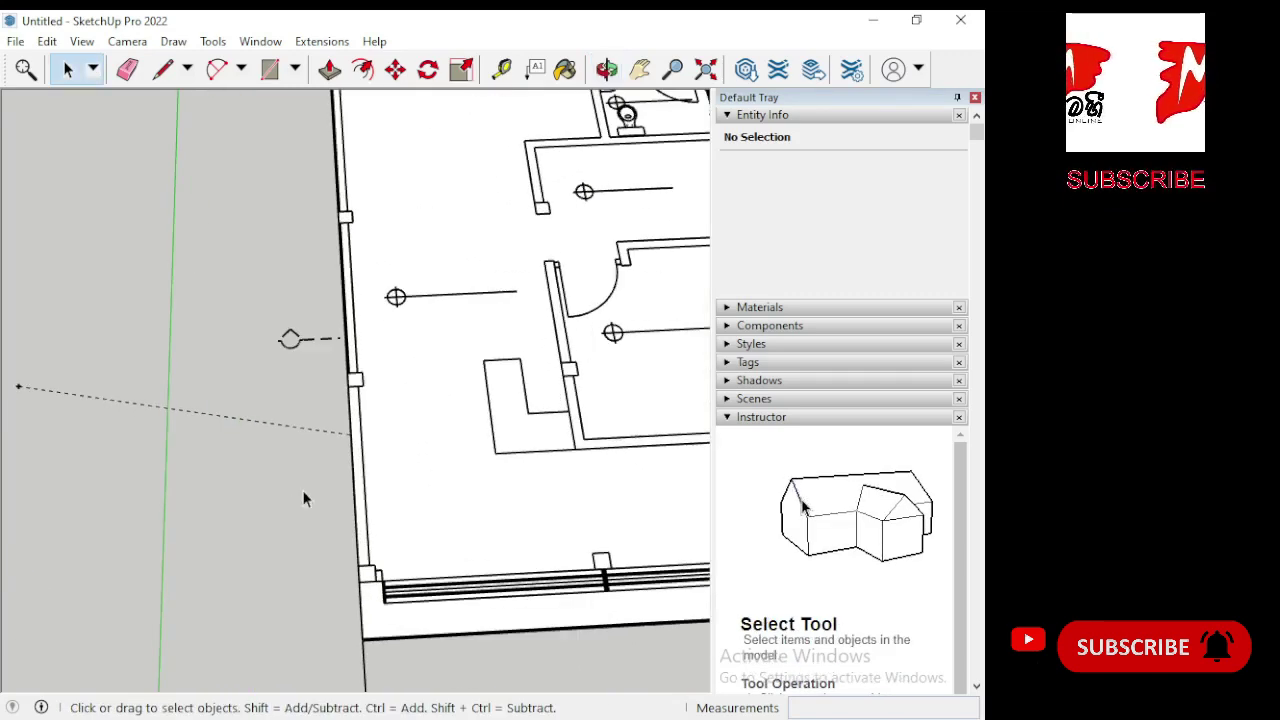
scroll(80, 473, down, 2)
scroll(80, 473, down, 2)
scroll(580, 569, up, 3)
scroll(578, 572, up, 1)
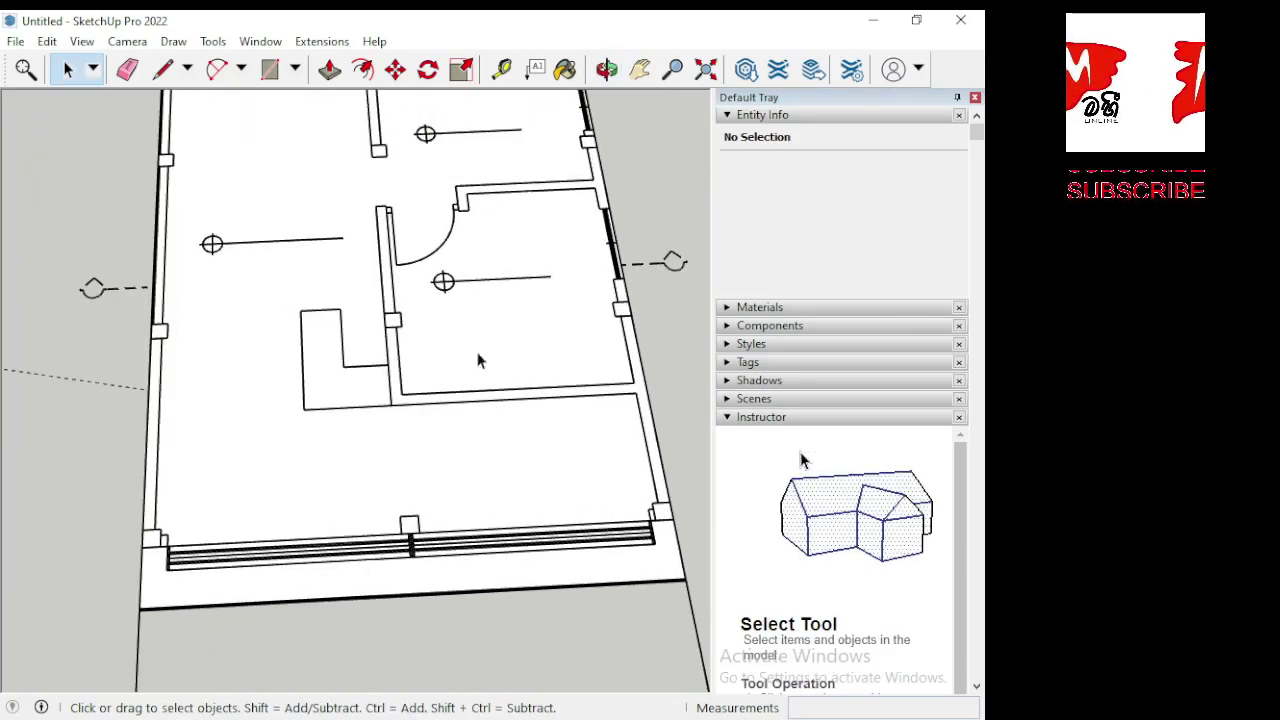
Draw rectangles over the bottom-left, bottom-wall and bottom-right column boxes.
click(268, 69)
scroll(236, 592, up, 1)
scroll(126, 523, up, 1)
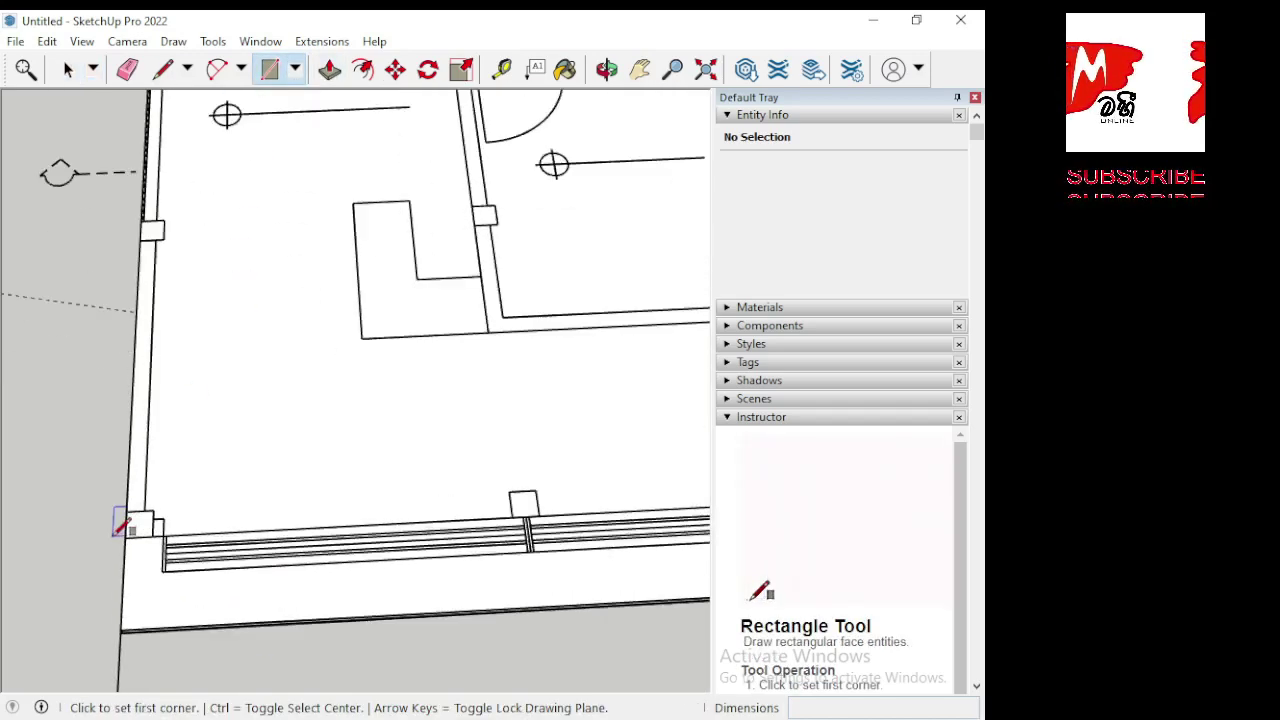
scroll(128, 512, up, 1)
click(128, 506)
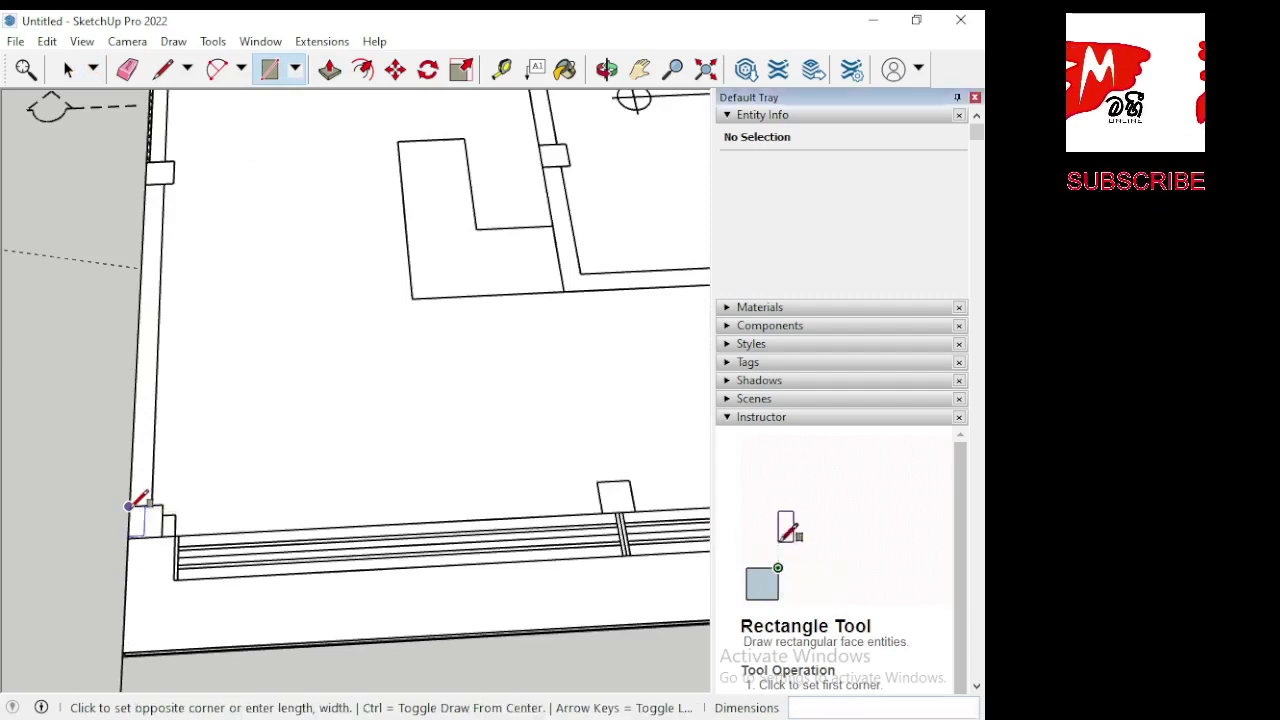
click(162, 535)
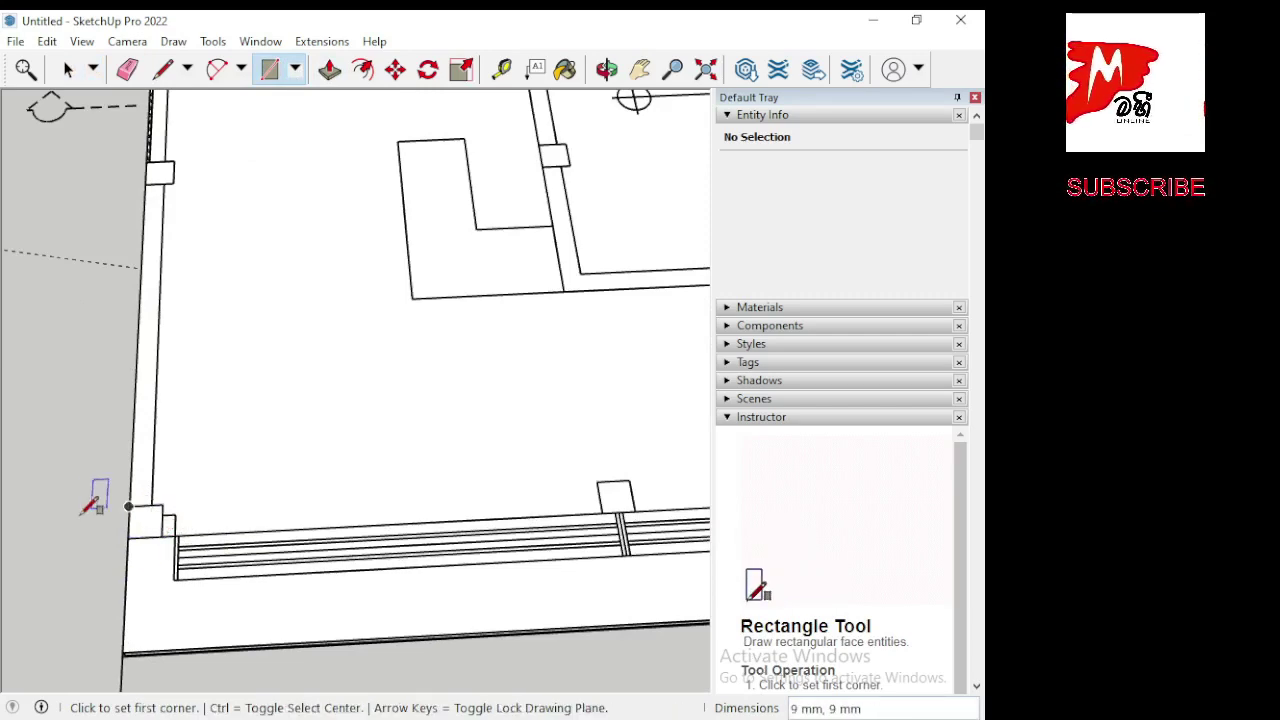
scroll(40, 500, down, 1)
scroll(591, 513, up, 1)
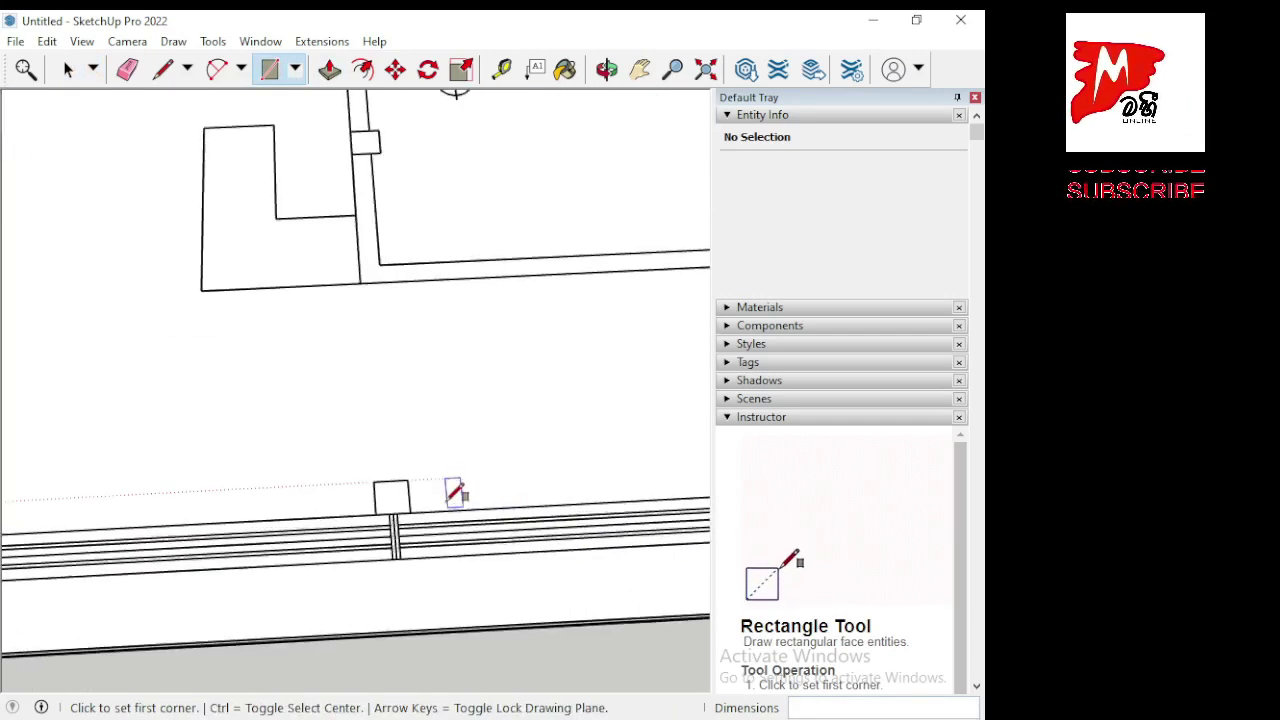
click(380, 484)
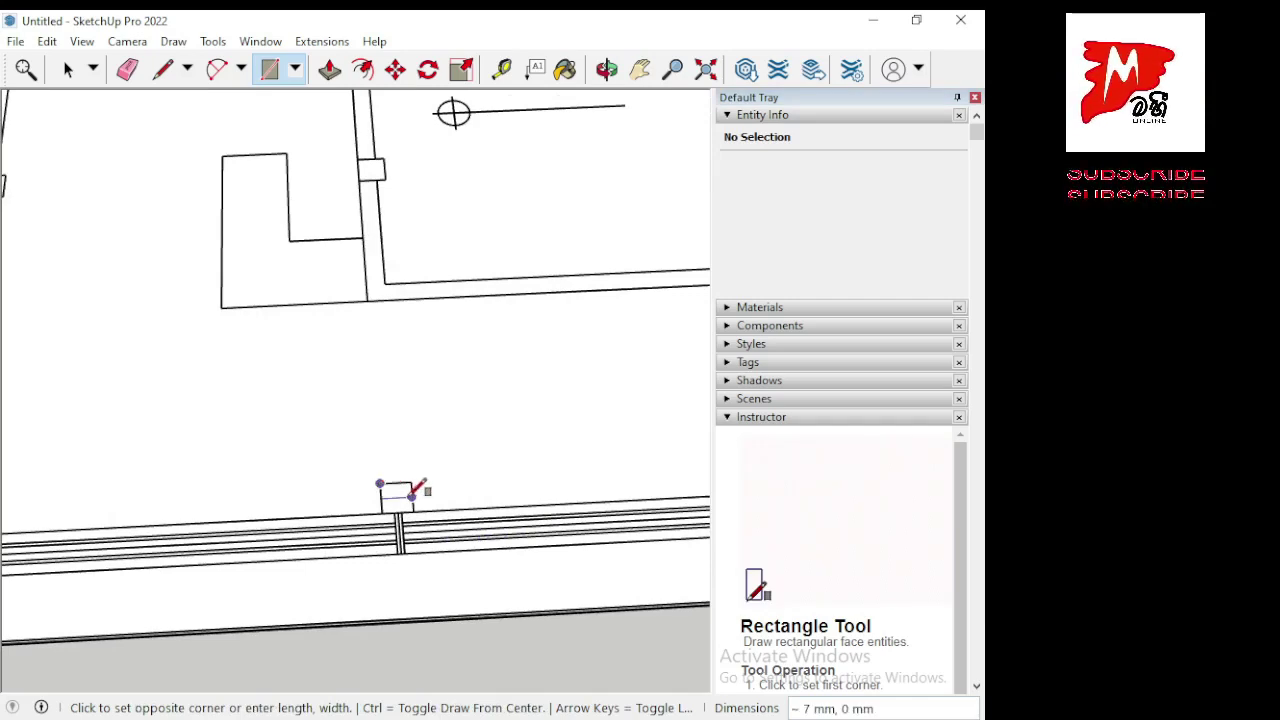
click(413, 510)
scroll(140, 485, down, 1)
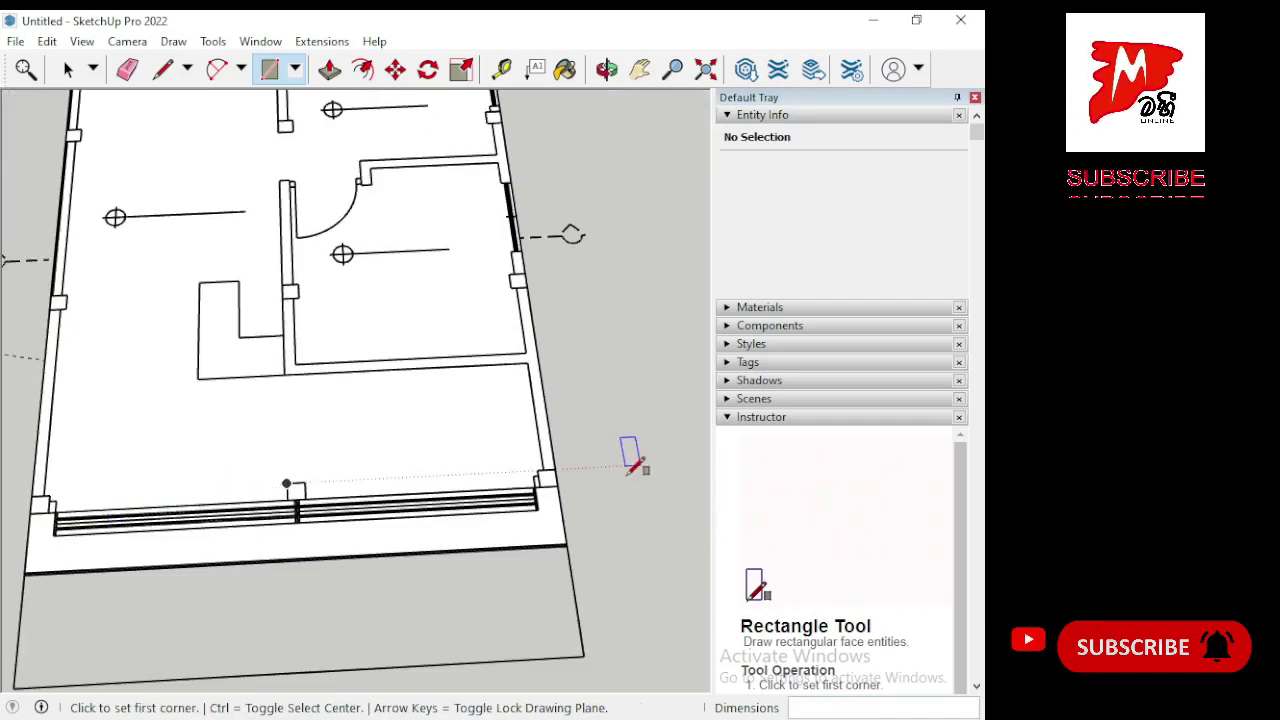
scroll(631, 467, up, 1)
scroll(600, 478, up, 1)
scroll(571, 477, up, 1)
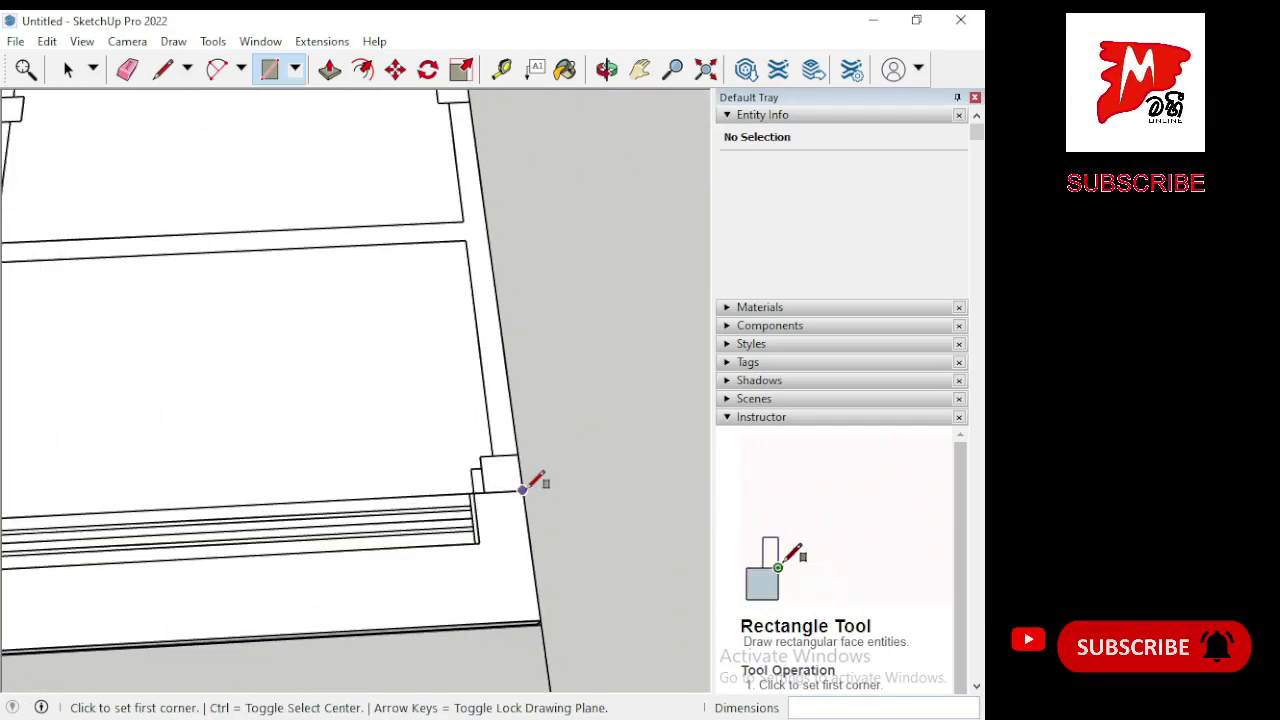
click(480, 456)
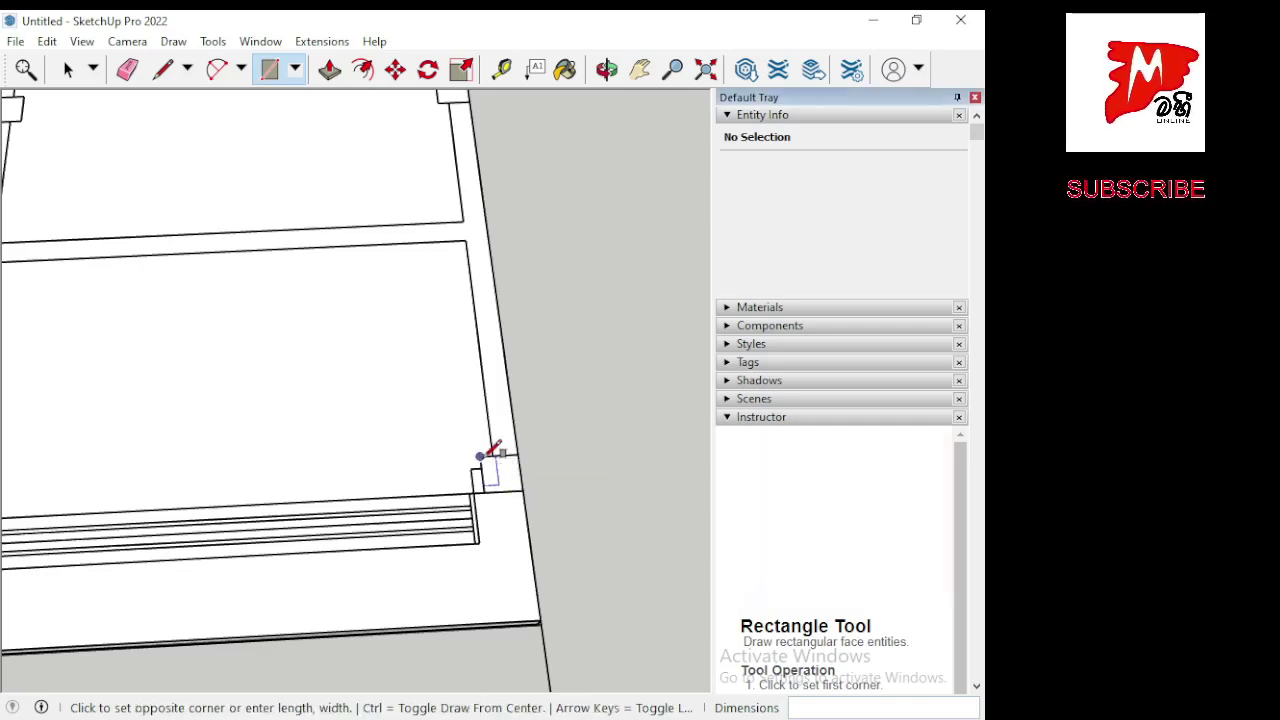
click(522, 489)
Trace rectangles over the left-wall, interior-wall and right-wall columns.
scroll(423, 600, down, 1)
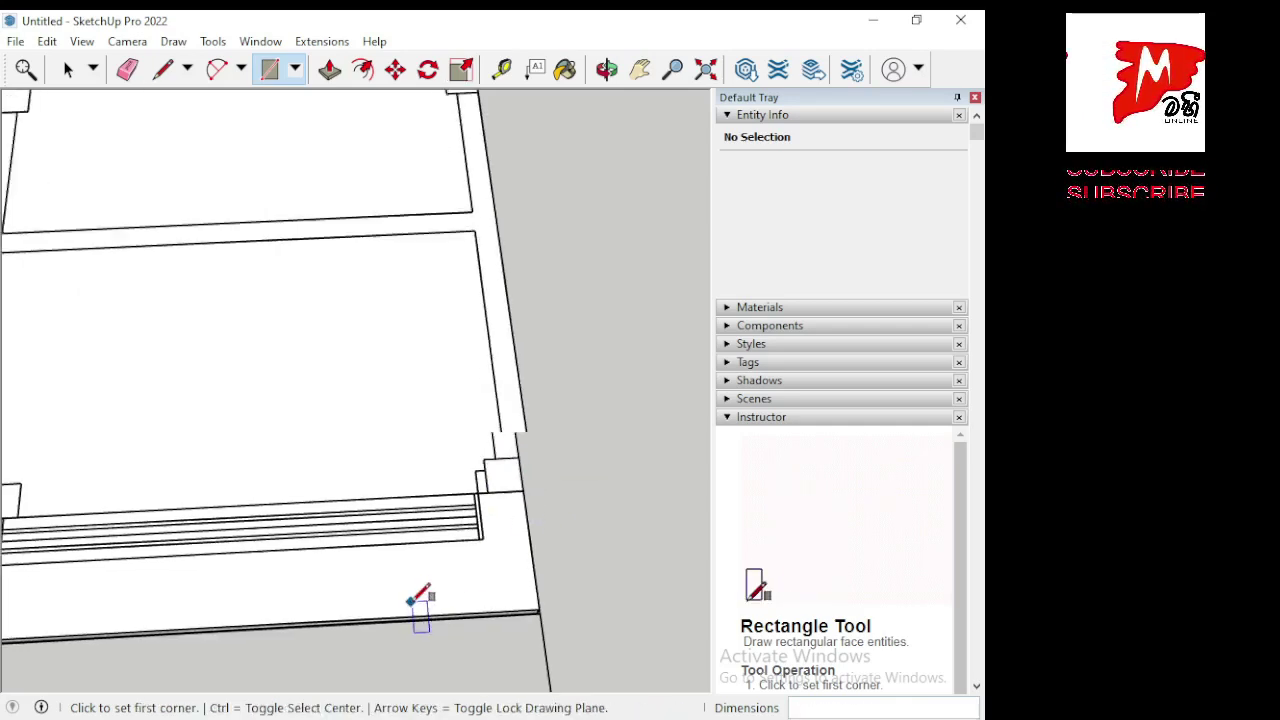
scroll(540, 530, up, 1)
scroll(545, 537, down, 1)
scroll(545, 537, down, 1)
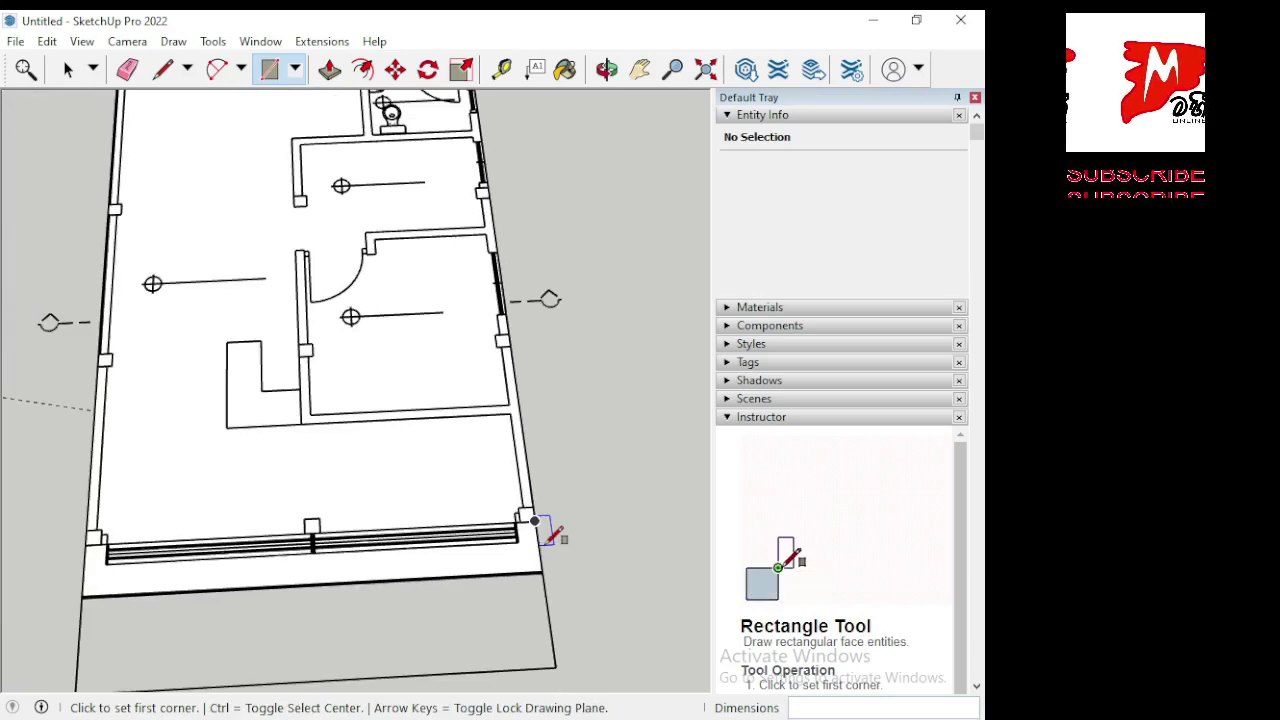
scroll(168, 336, up, 1)
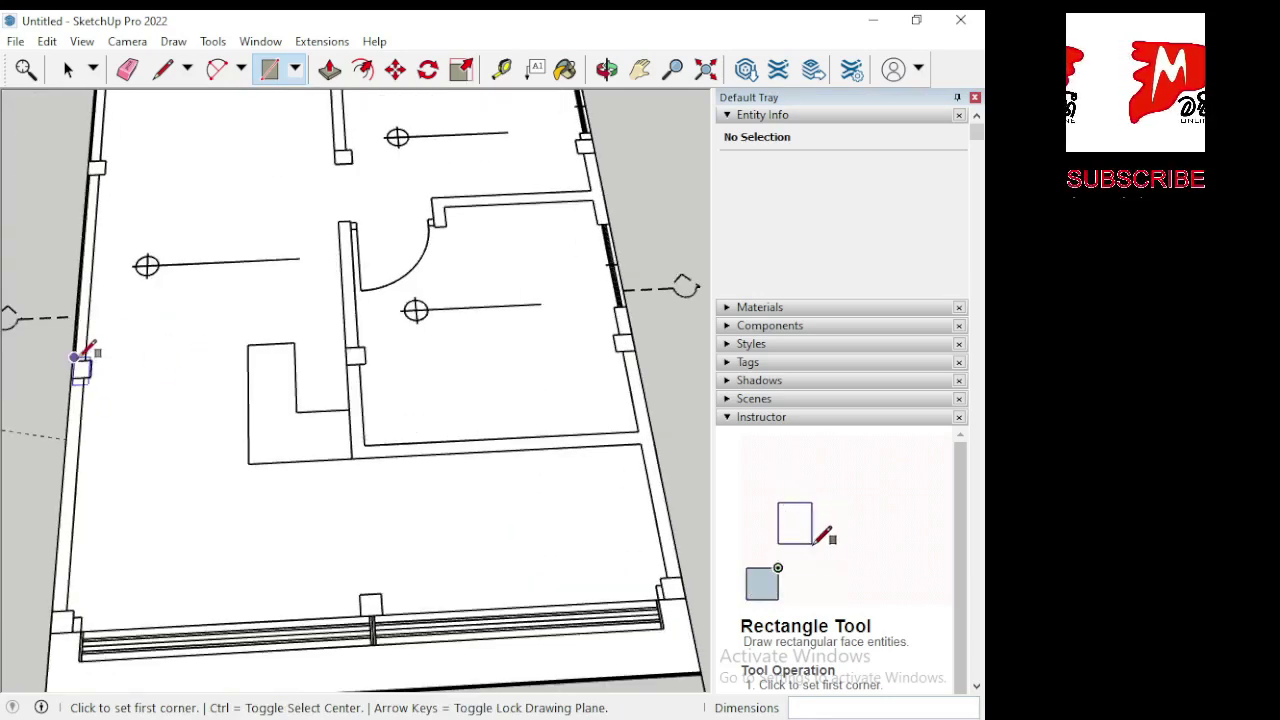
scroll(75, 360, up, 2)
scroll(86, 366, up, 1)
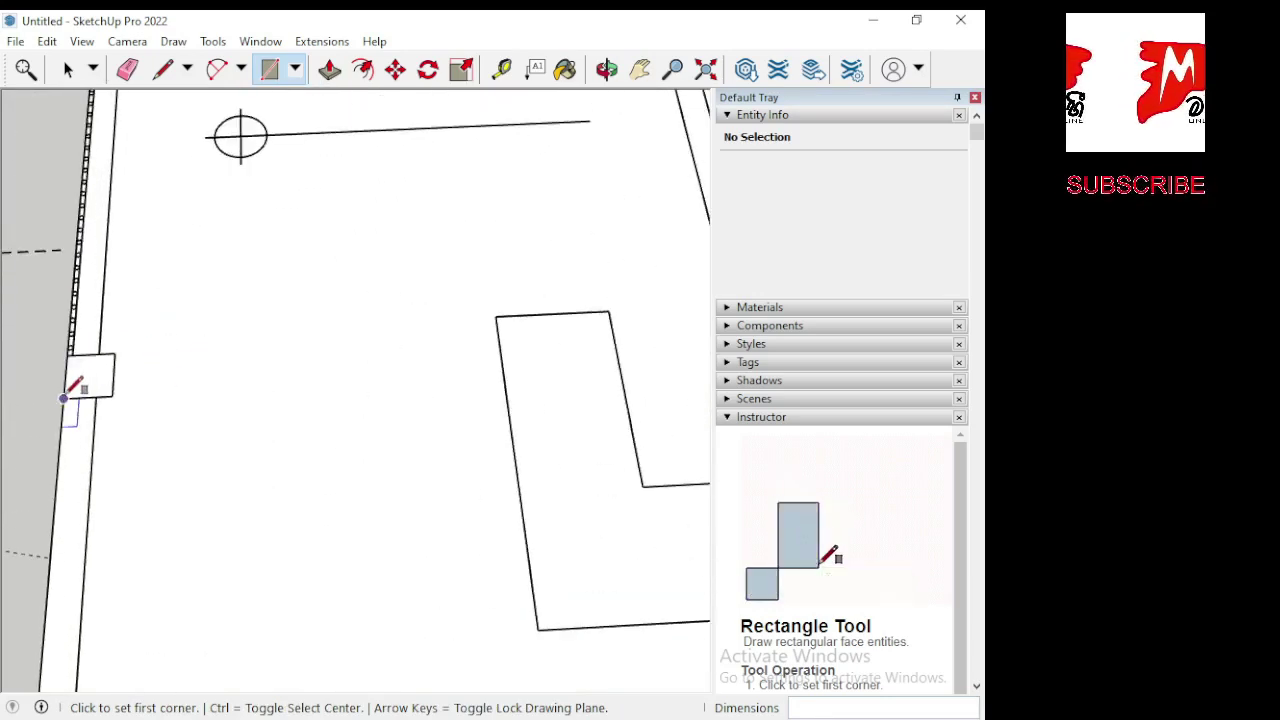
click(77, 424)
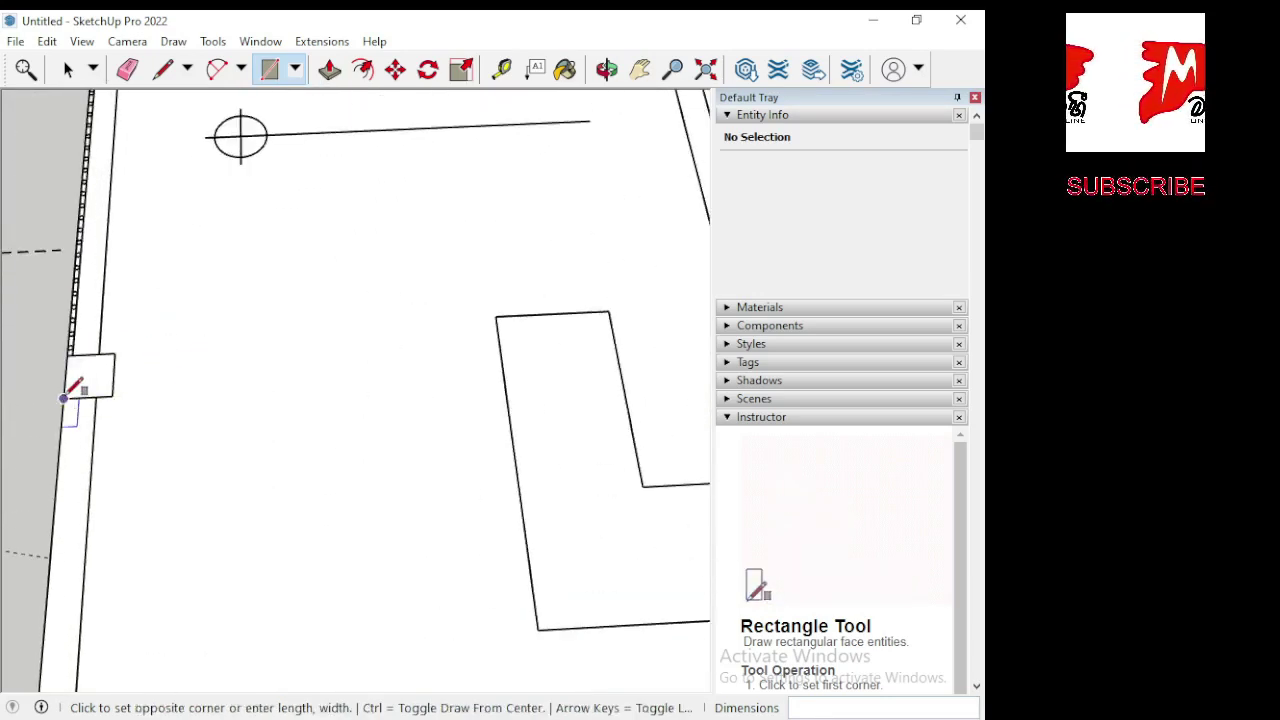
click(113, 350)
scroll(47, 366, down, 2)
scroll(503, 360, up, 2)
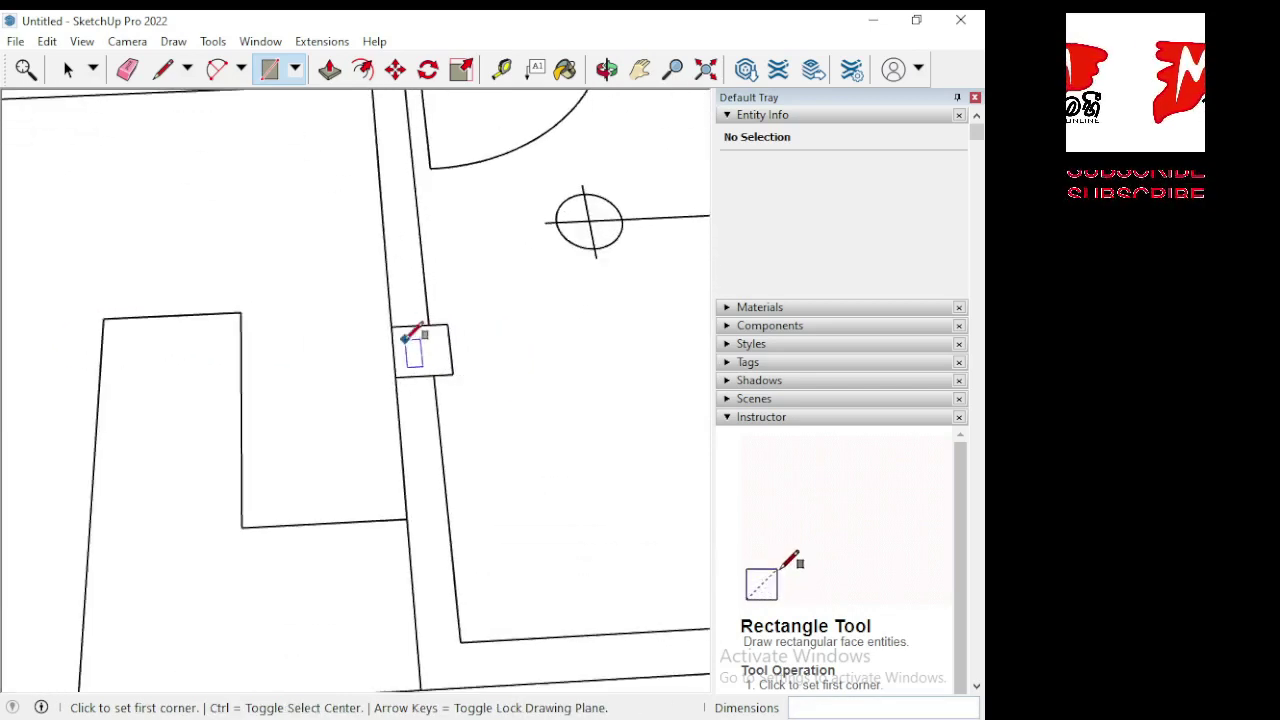
click(391, 325)
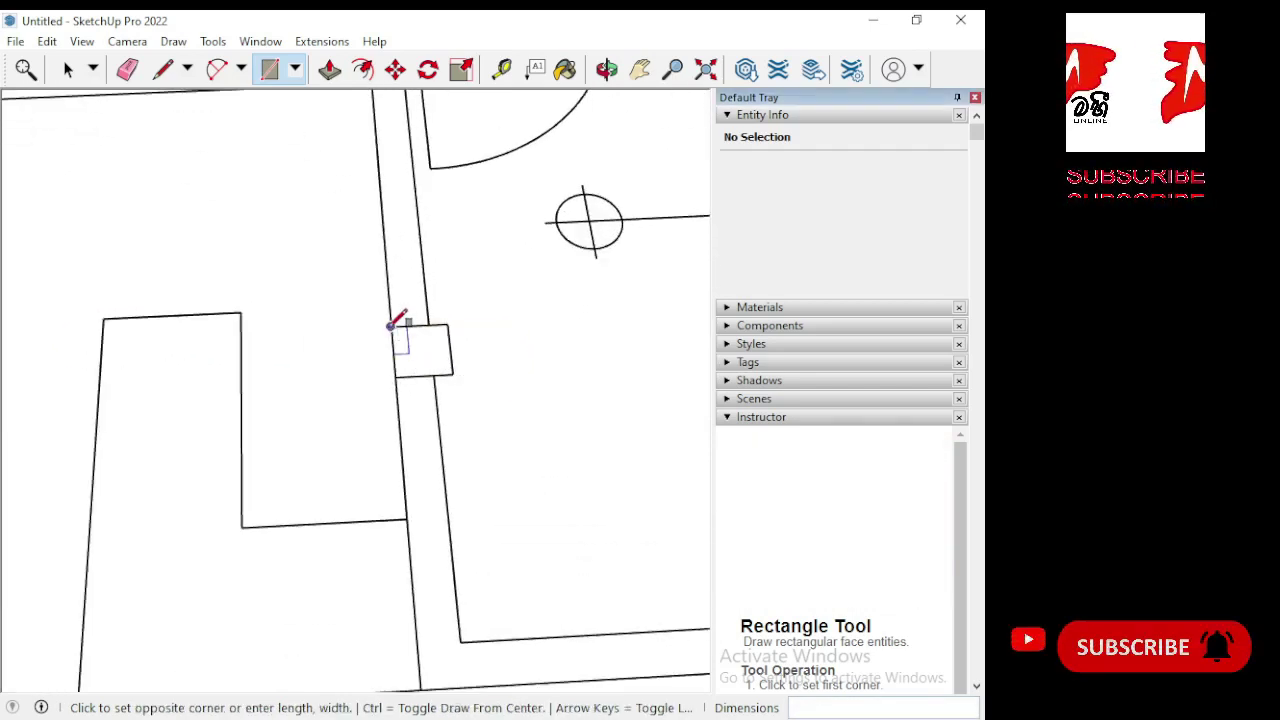
click(453, 374)
scroll(223, 357, down, 3)
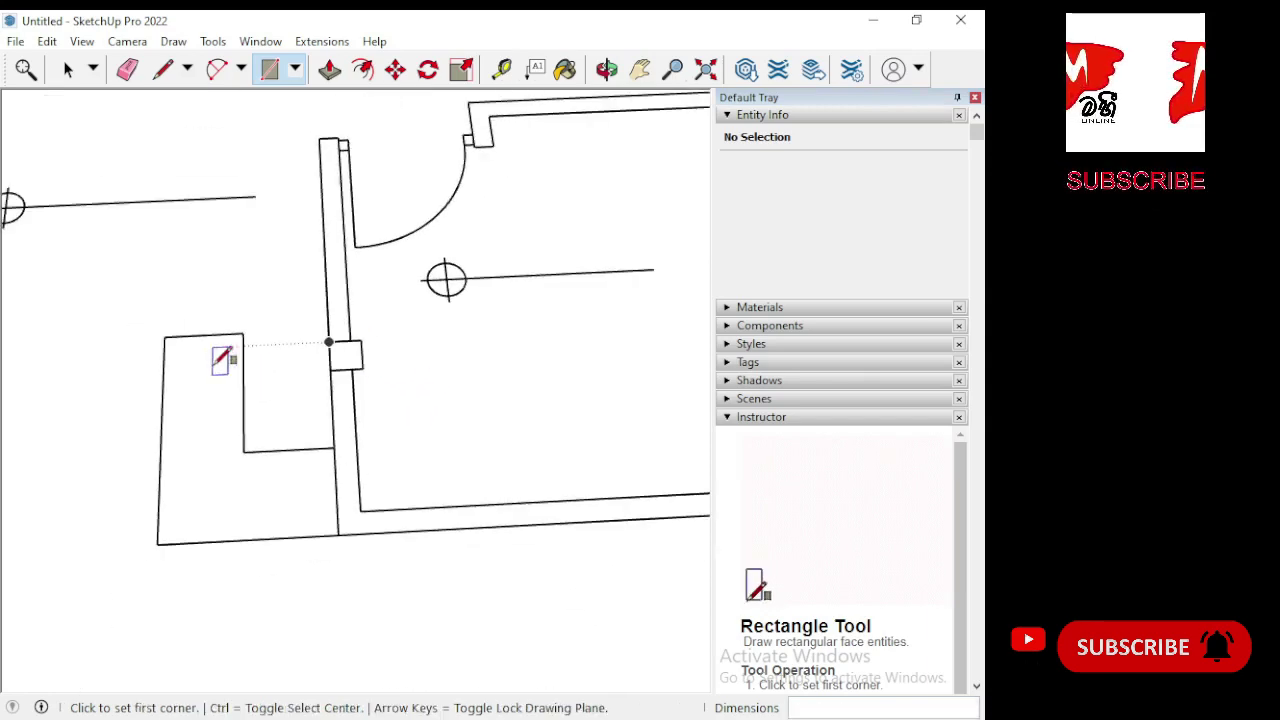
scroll(200, 371, down, 1)
scroll(200, 371, down, 1)
scroll(700, 322, up, 1)
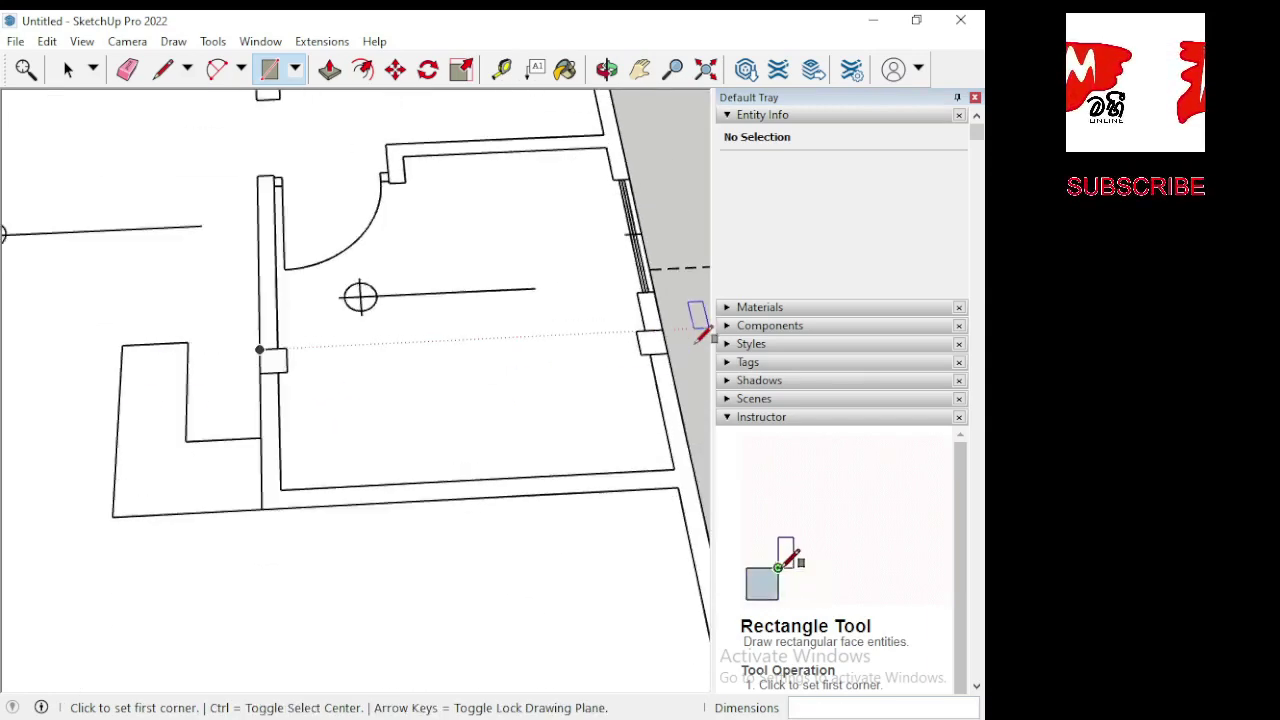
scroll(655, 342, up, 2)
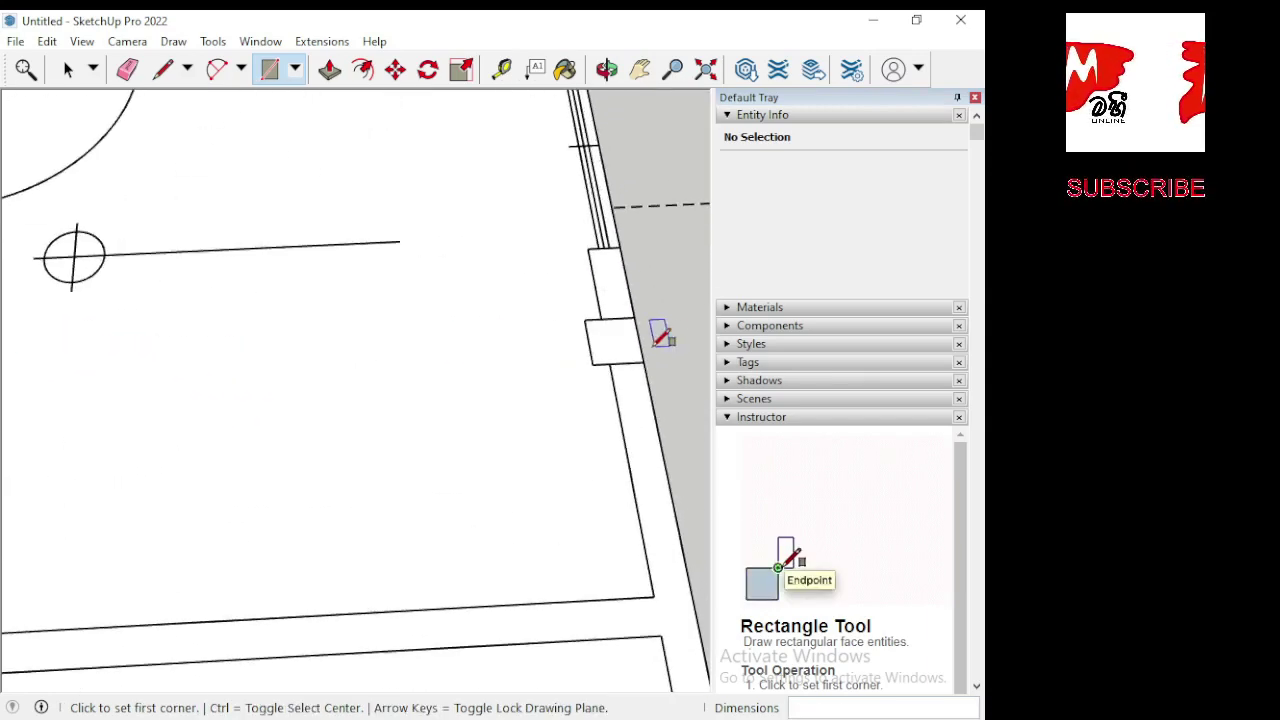
click(592, 318)
click(644, 360)
Trace column squares over the upper left-wall column, the wall-end column and the next column box.
scroll(640, 449, down, 1)
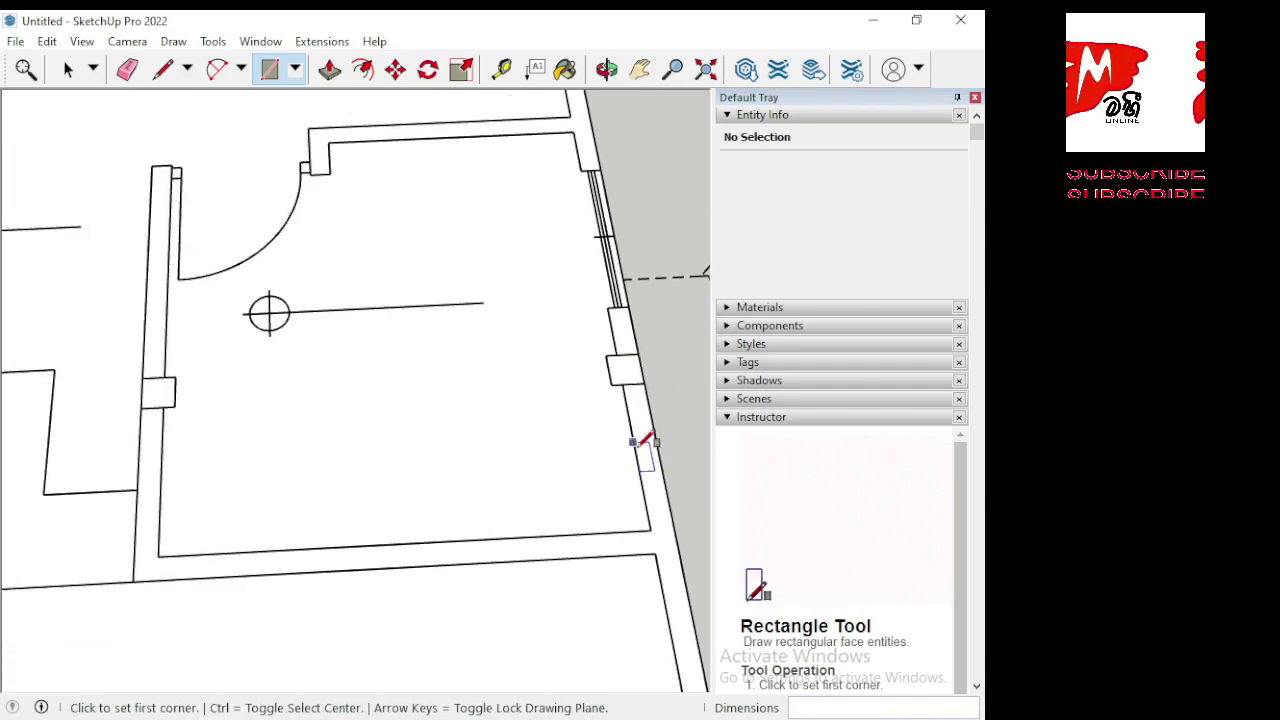
scroll(620, 457, down, 1)
scroll(603, 470, down, 1)
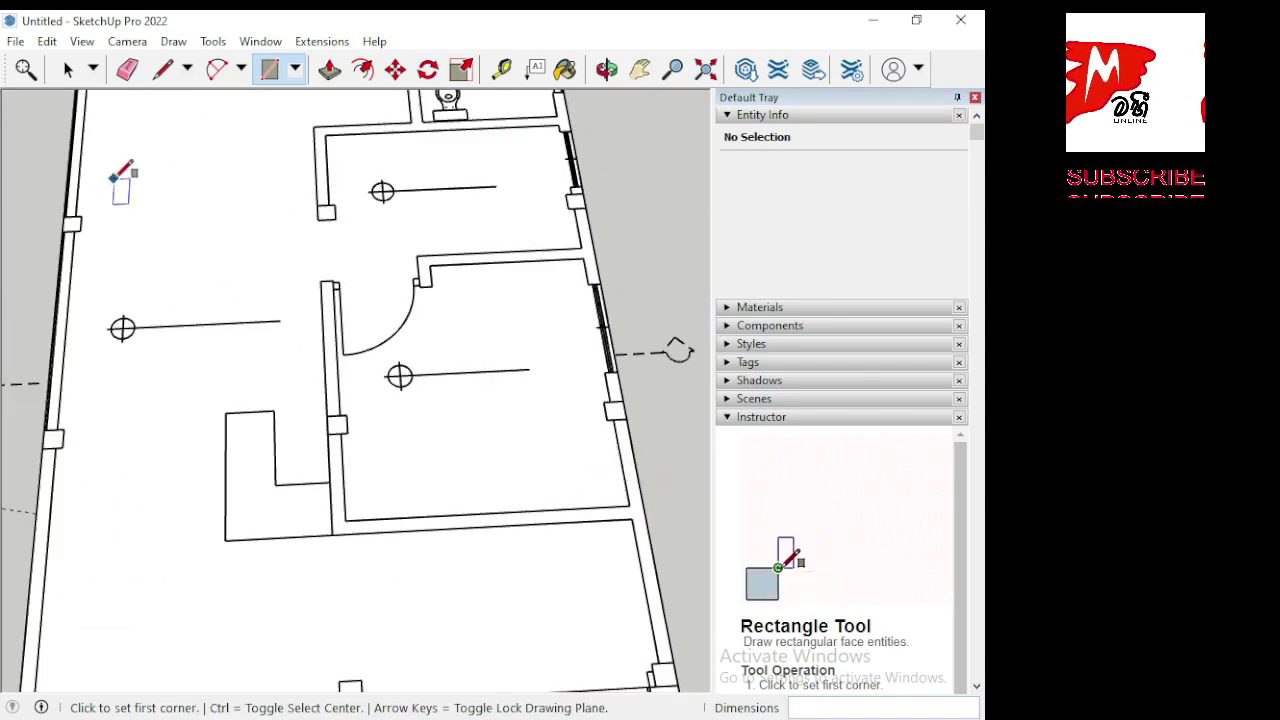
scroll(75, 205, up, 2)
scroll(66, 209, up, 2)
scroll(60, 214, up, 2)
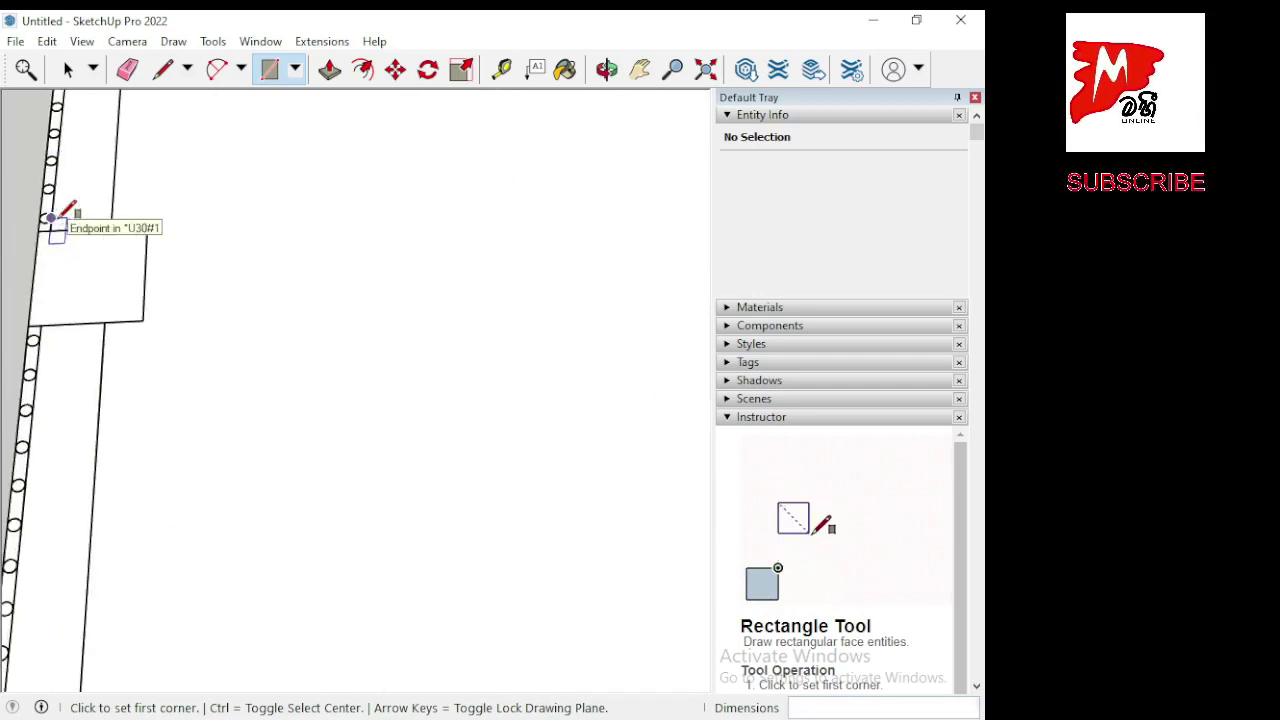
click(38, 231)
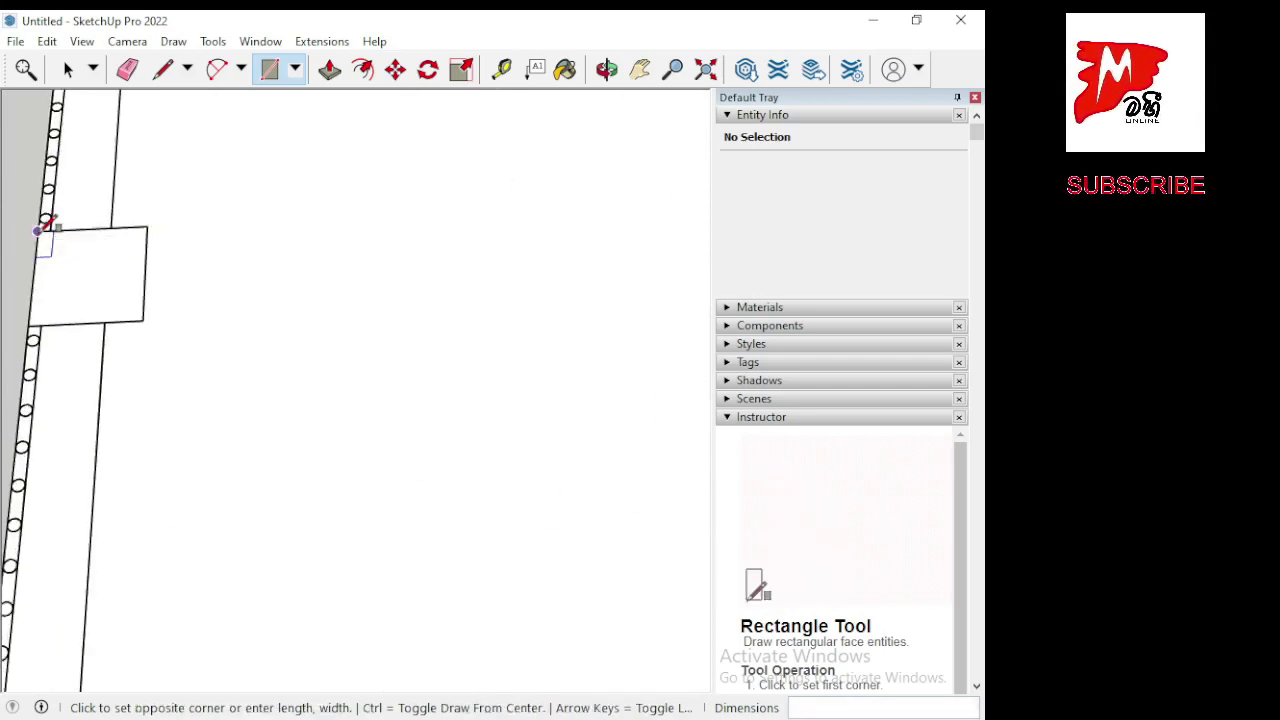
click(143, 320)
scroll(112, 312, down, 2)
scroll(108, 300, down, 2)
scroll(106, 295, down, 3)
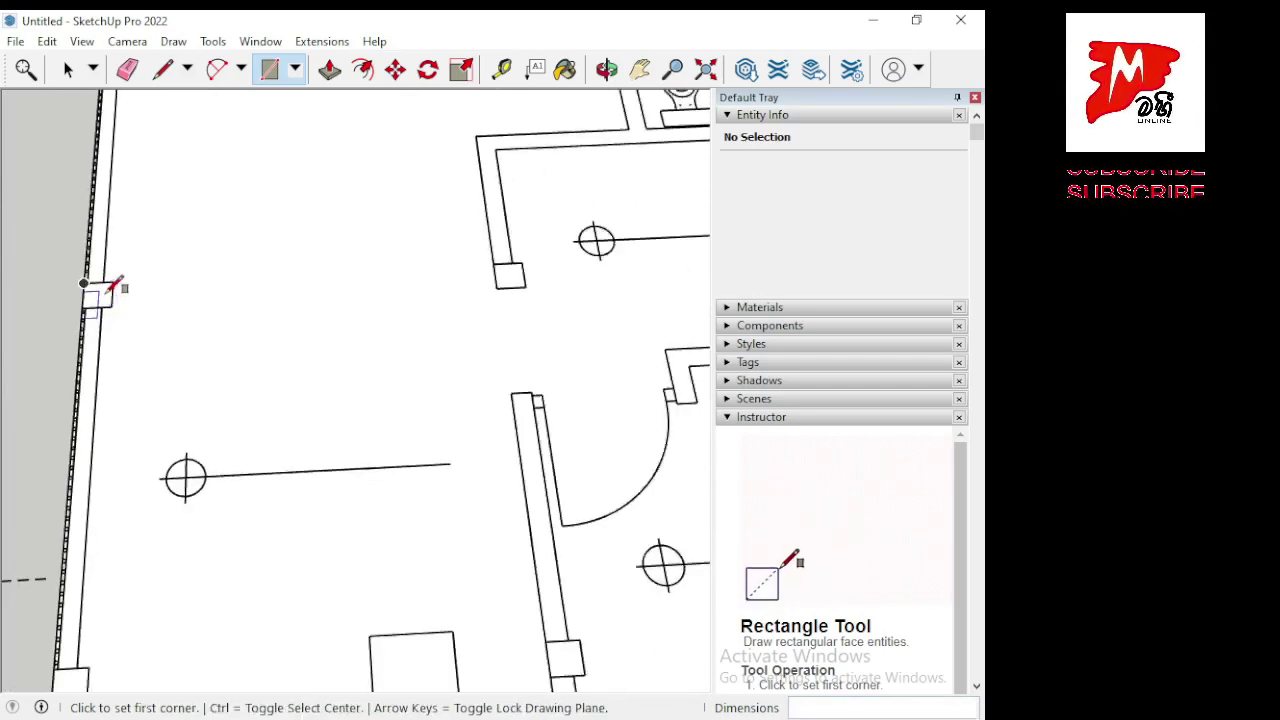
scroll(115, 285, down, 1)
scroll(460, 275, up, 3)
scroll(395, 250, up, 2)
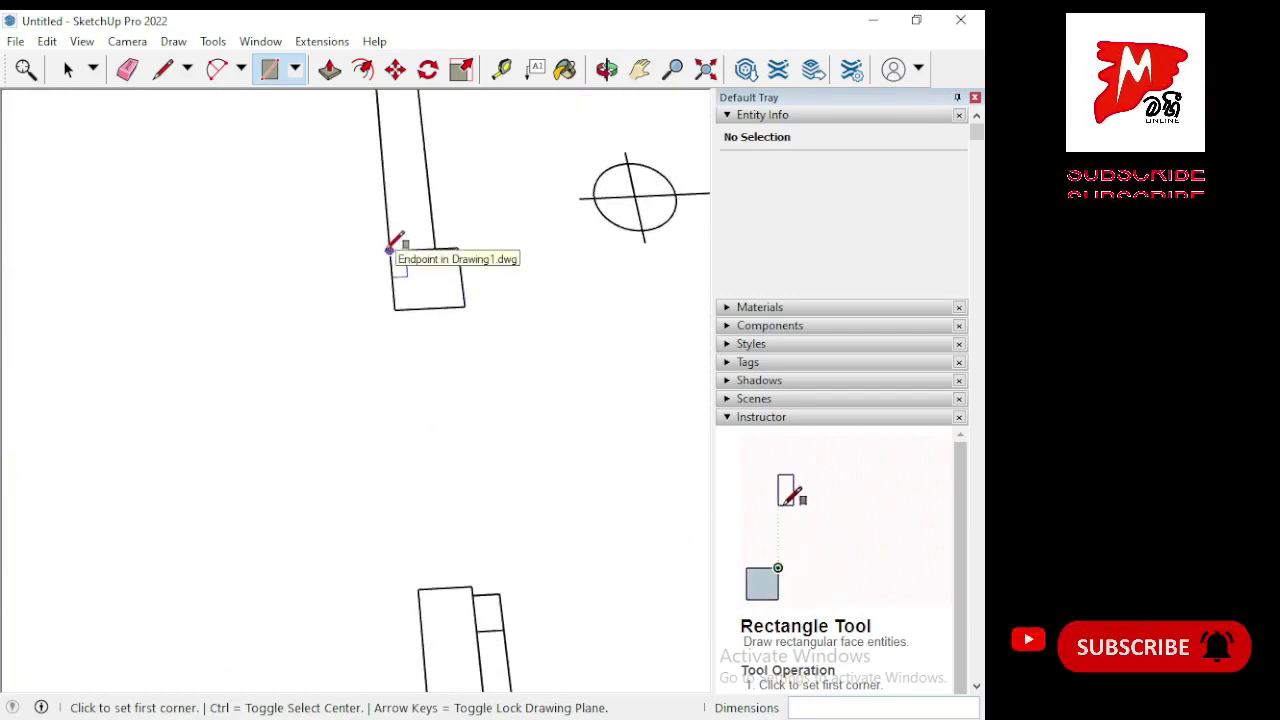
click(390, 249)
click(465, 305)
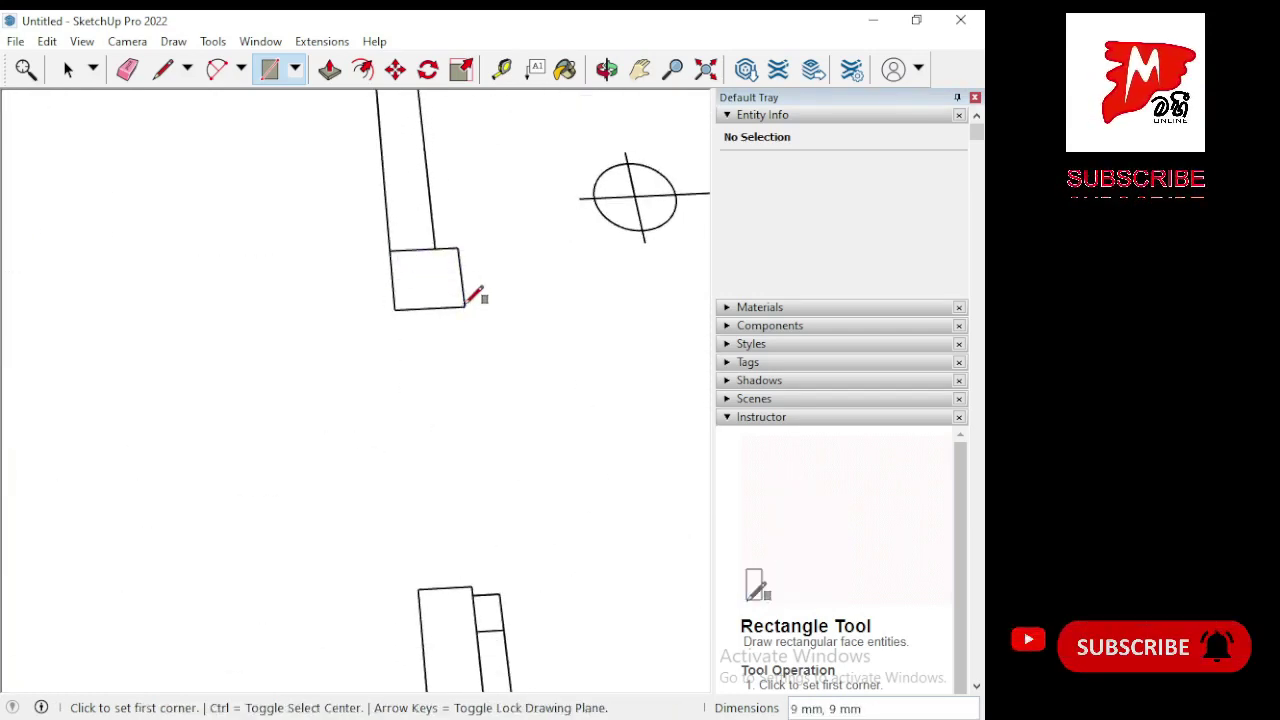
scroll(180, 337, down, 3)
scroll(185, 335, down, 2)
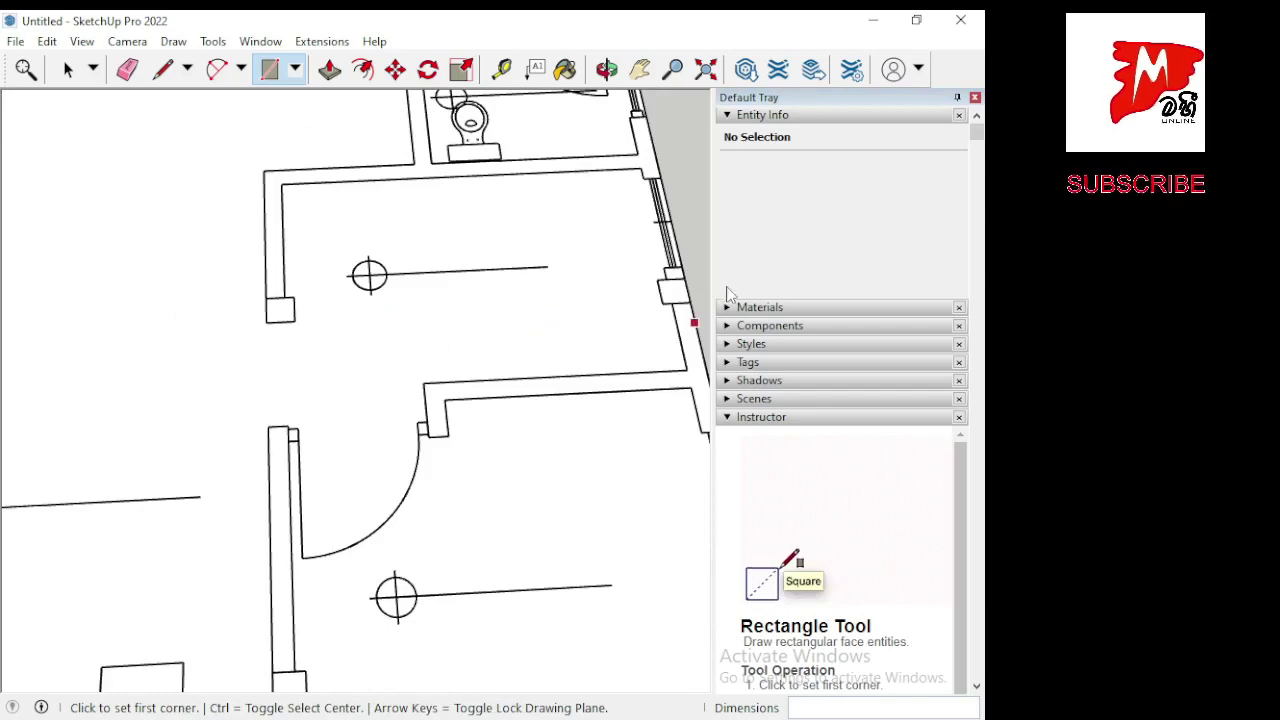
scroll(688, 276, up, 1)
scroll(698, 264, up, 1)
scroll(695, 262, up, 1)
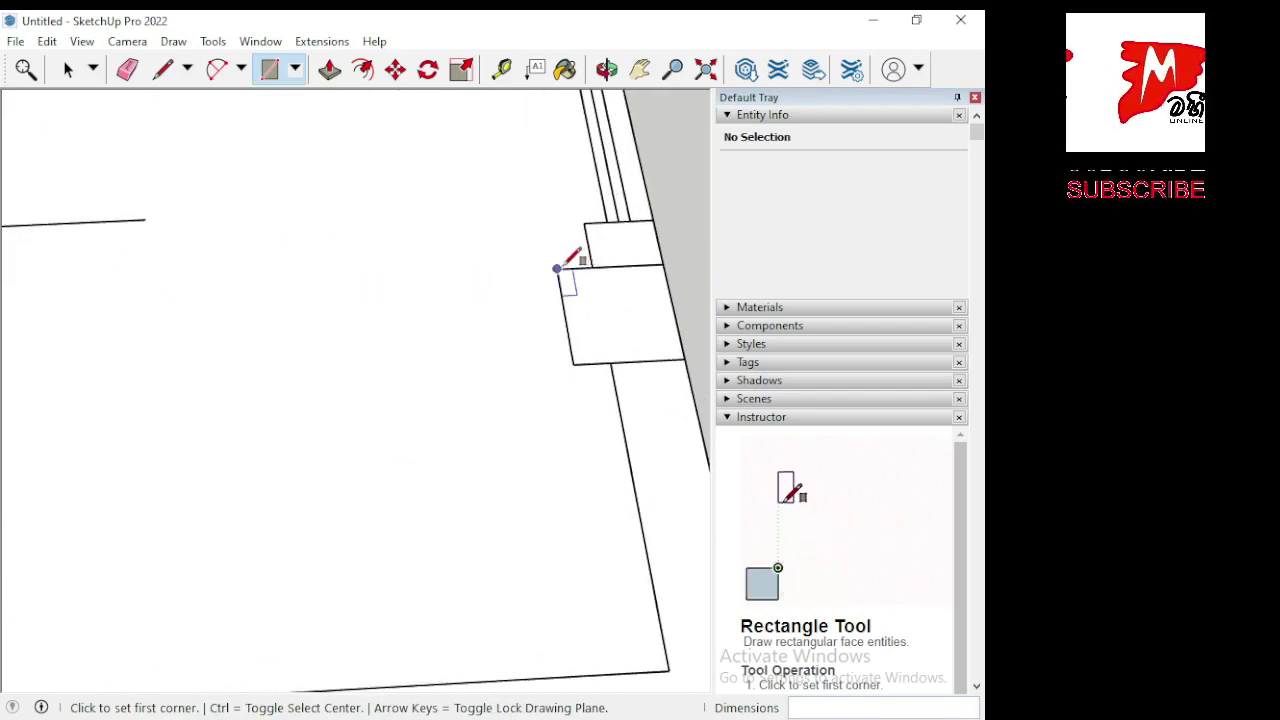
click(557, 268)
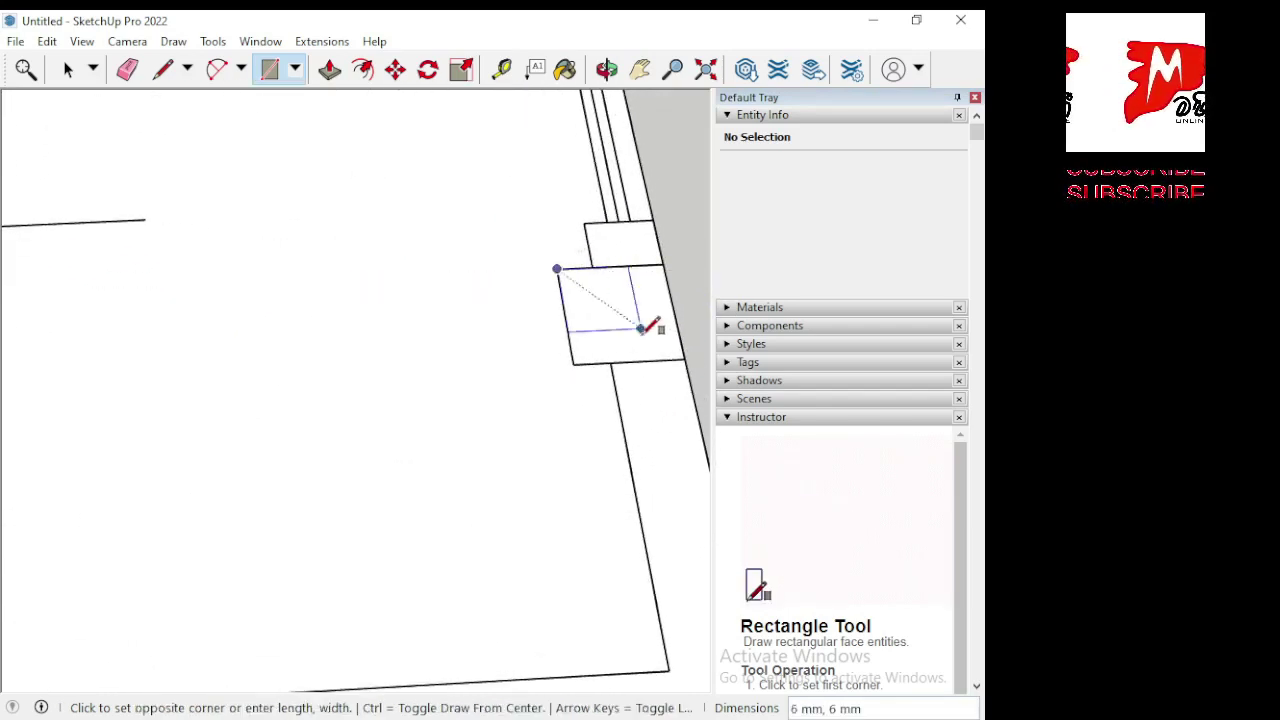
click(690, 353)
Draw the remaining wall-corner column squares, including the left wall corner, and orbit to a tilted view.
scroll(694, 370, down, 1)
scroll(660, 420, down, 1)
scroll(615, 456, down, 1)
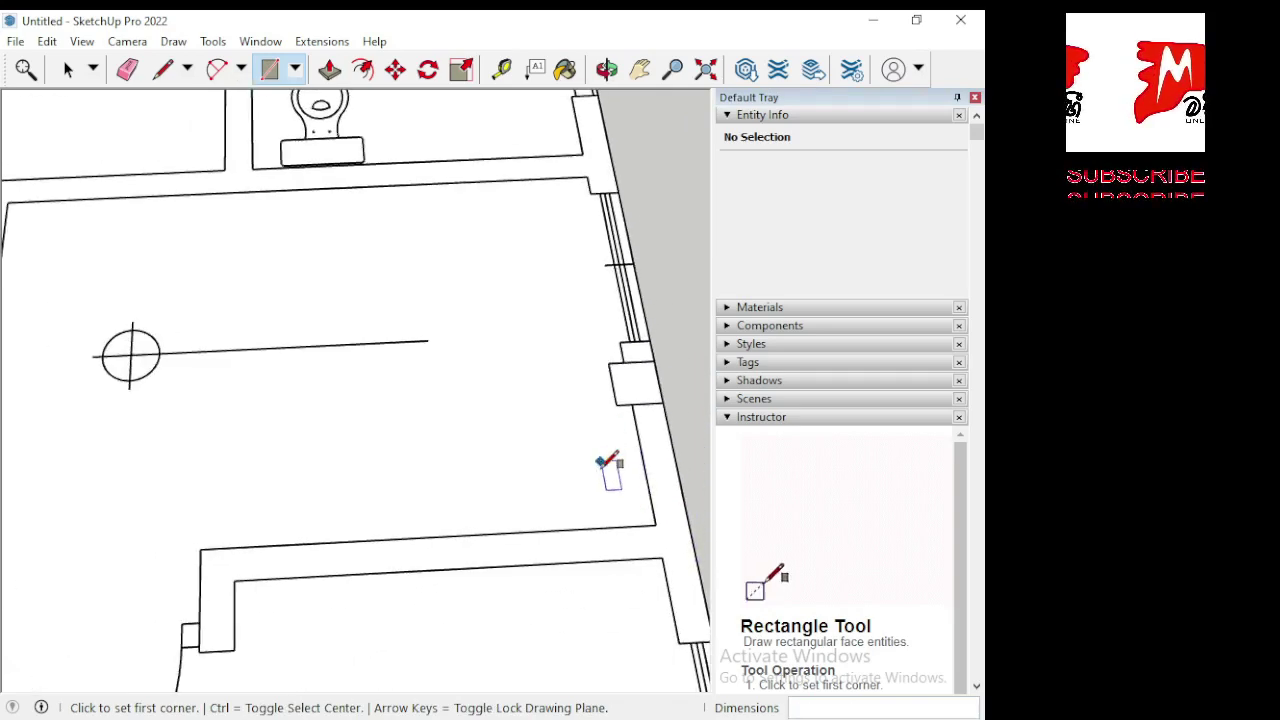
scroll(605, 475, down, 1)
scroll(606, 492, down, 1)
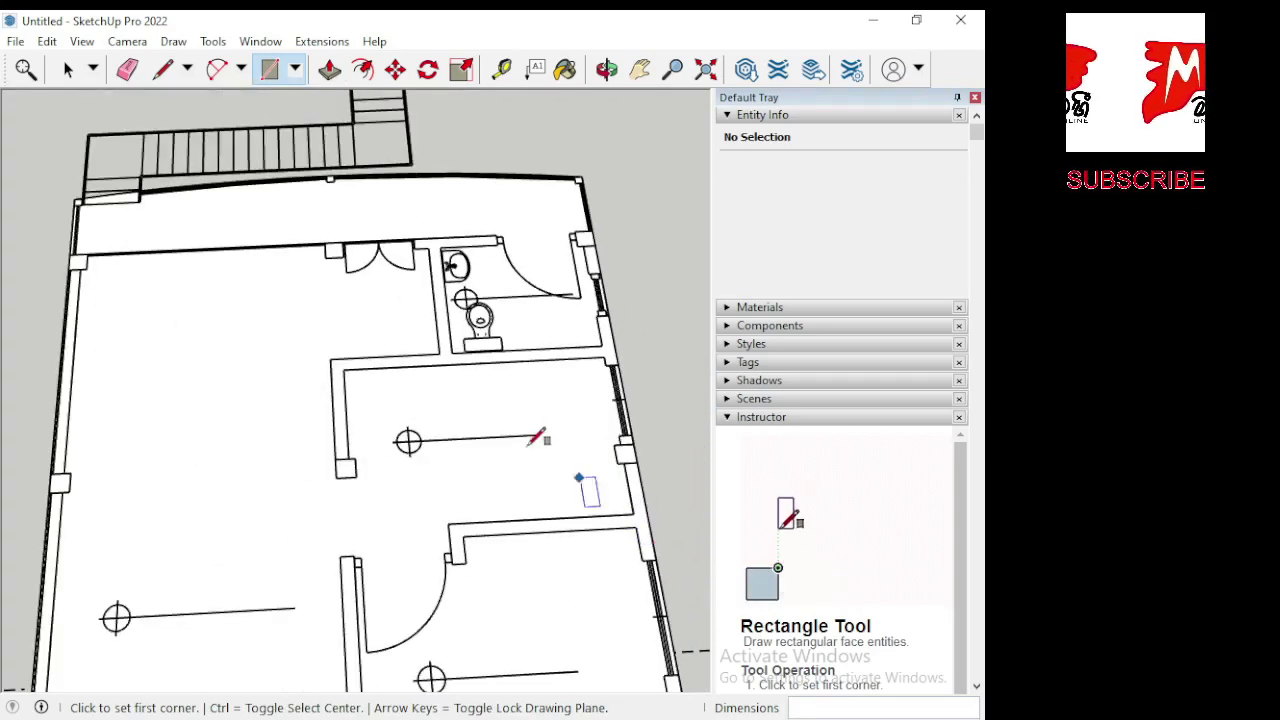
scroll(597, 240, up, 2)
scroll(597, 230, up, 2)
scroll(600, 225, up, 2)
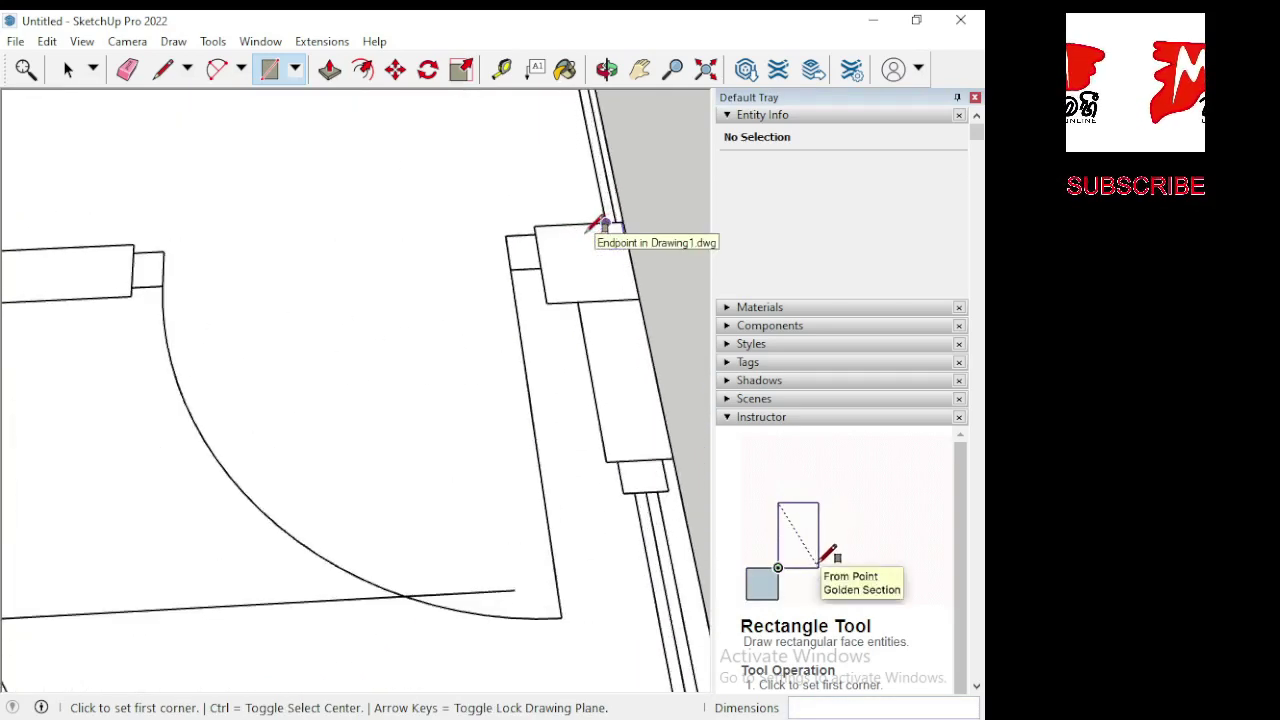
click(534, 225)
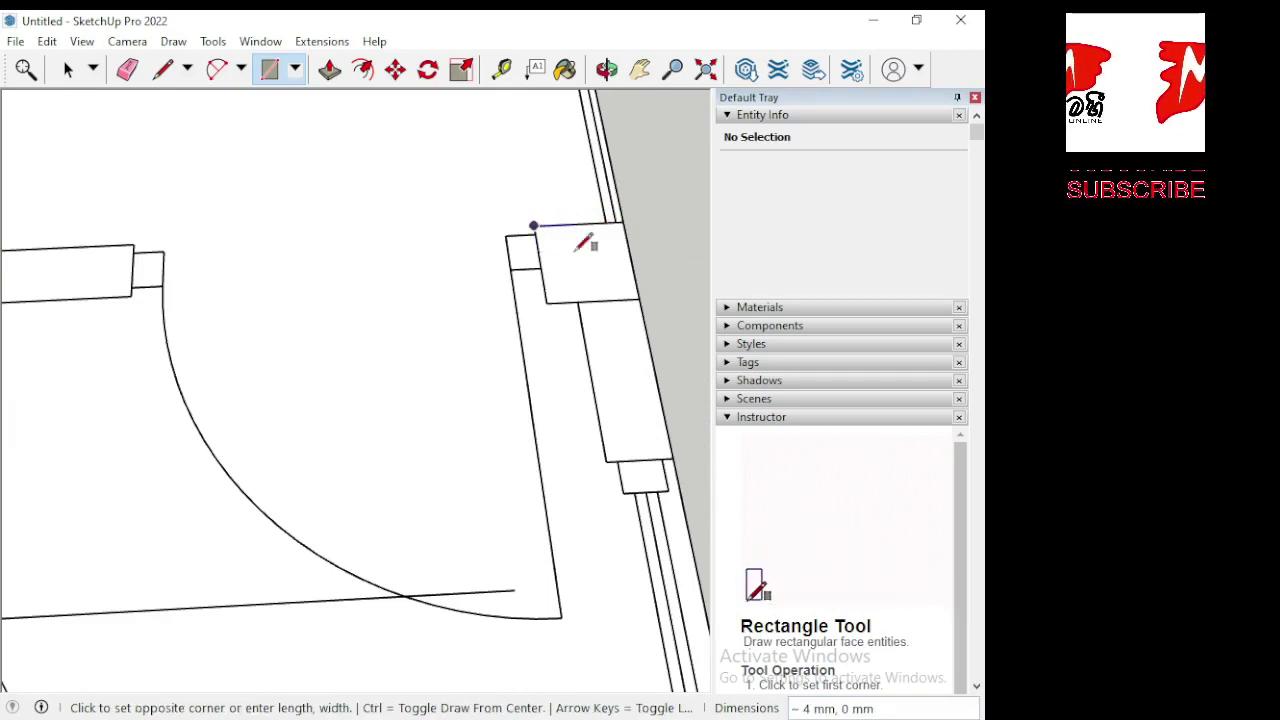
click(636, 291)
scroll(660, 285, down, 5)
scroll(686, 280, down, 2)
scroll(686, 277, down, 1)
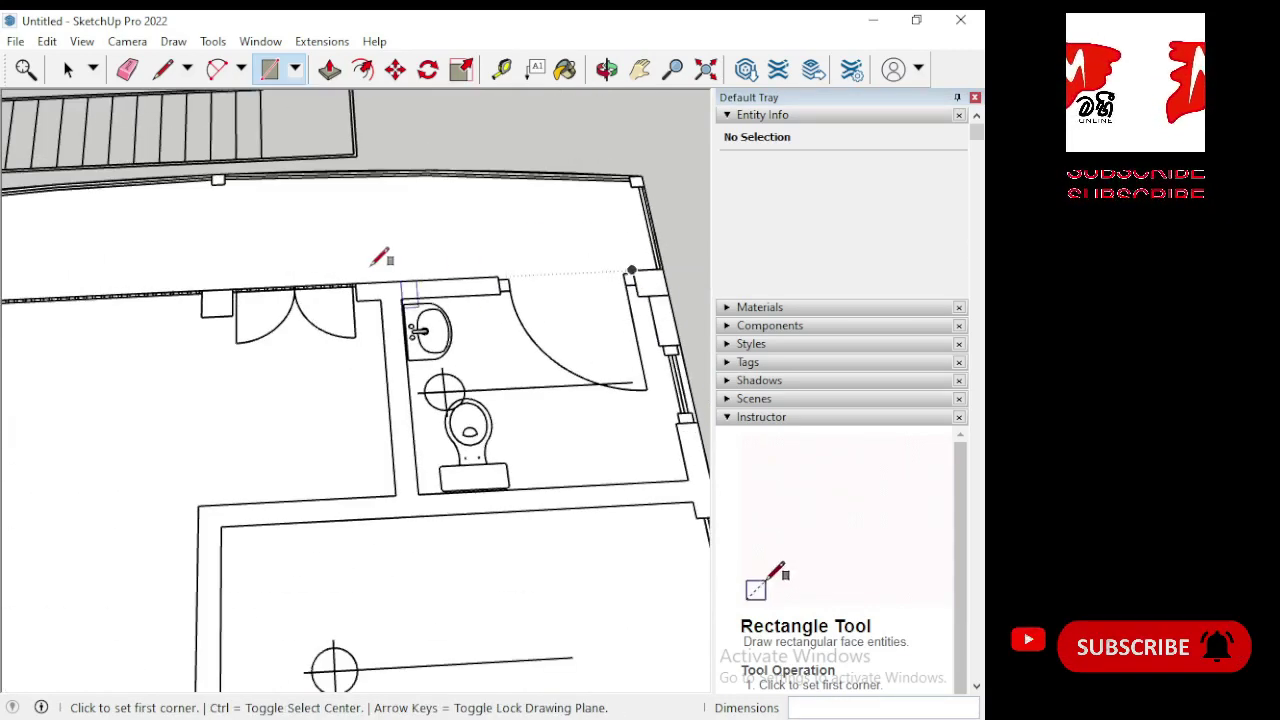
scroll(210, 286, up, 1)
scroll(218, 288, up, 3)
scroll(214, 278, up, 2)
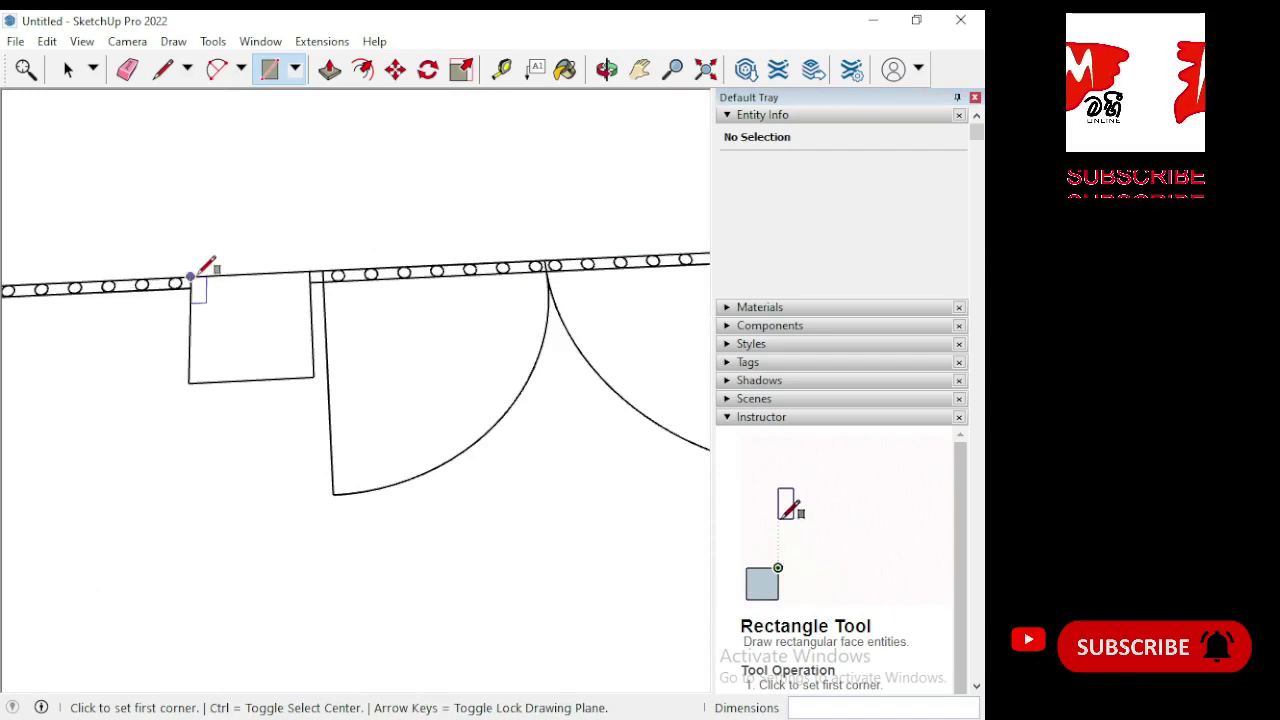
click(191, 276)
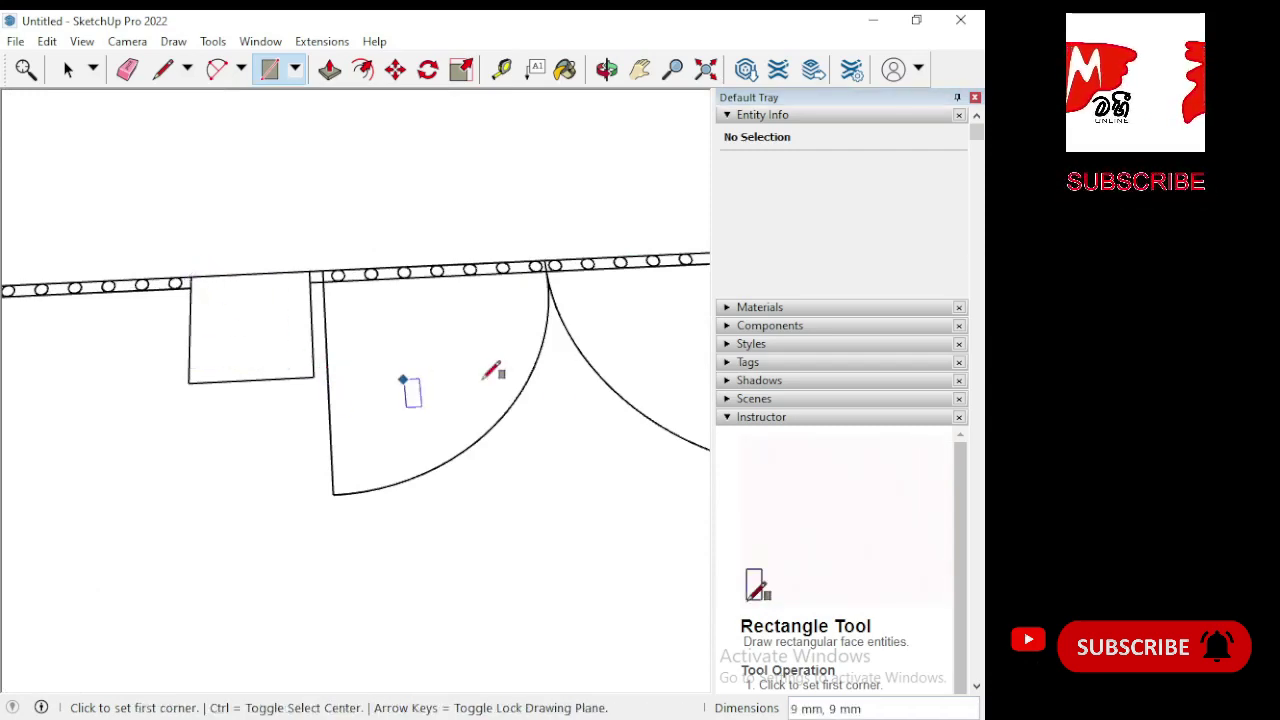
scroll(540, 358, down, 2)
scroll(594, 343, down, 2)
scroll(598, 336, down, 2)
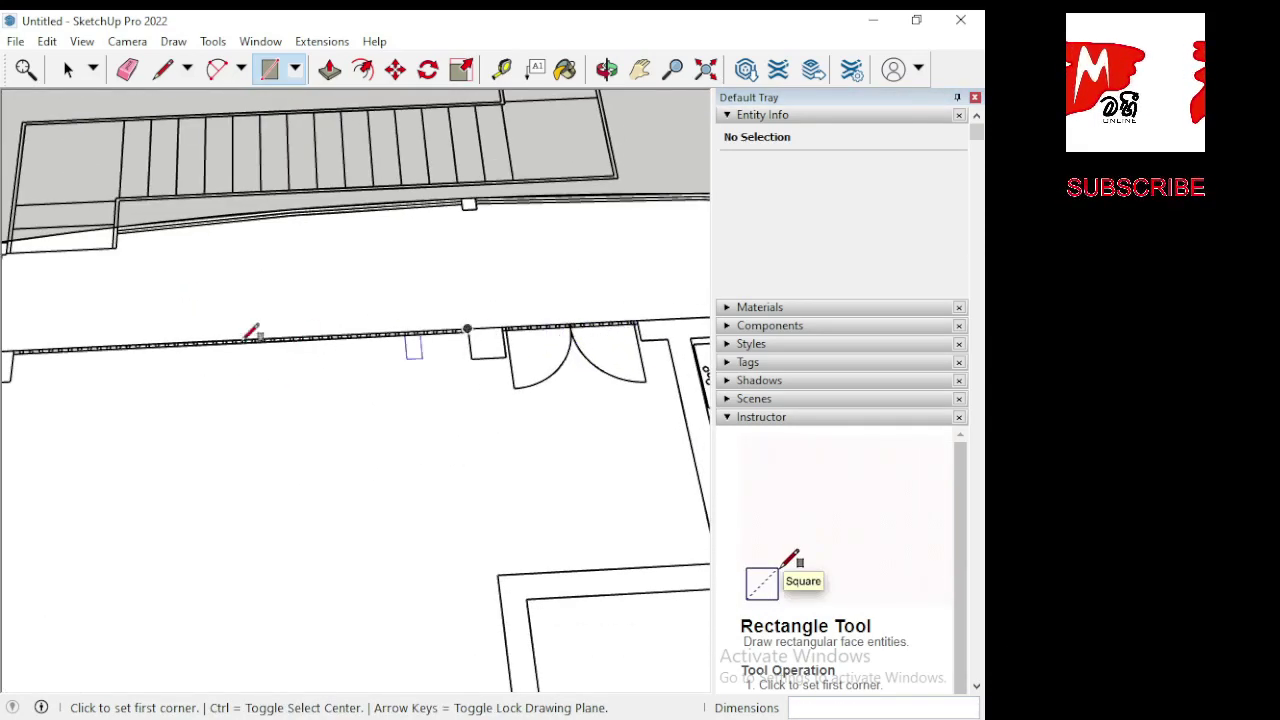
scroll(493, 308, down, 3)
scroll(200, 344, up, 1)
scroll(177, 343, up, 1)
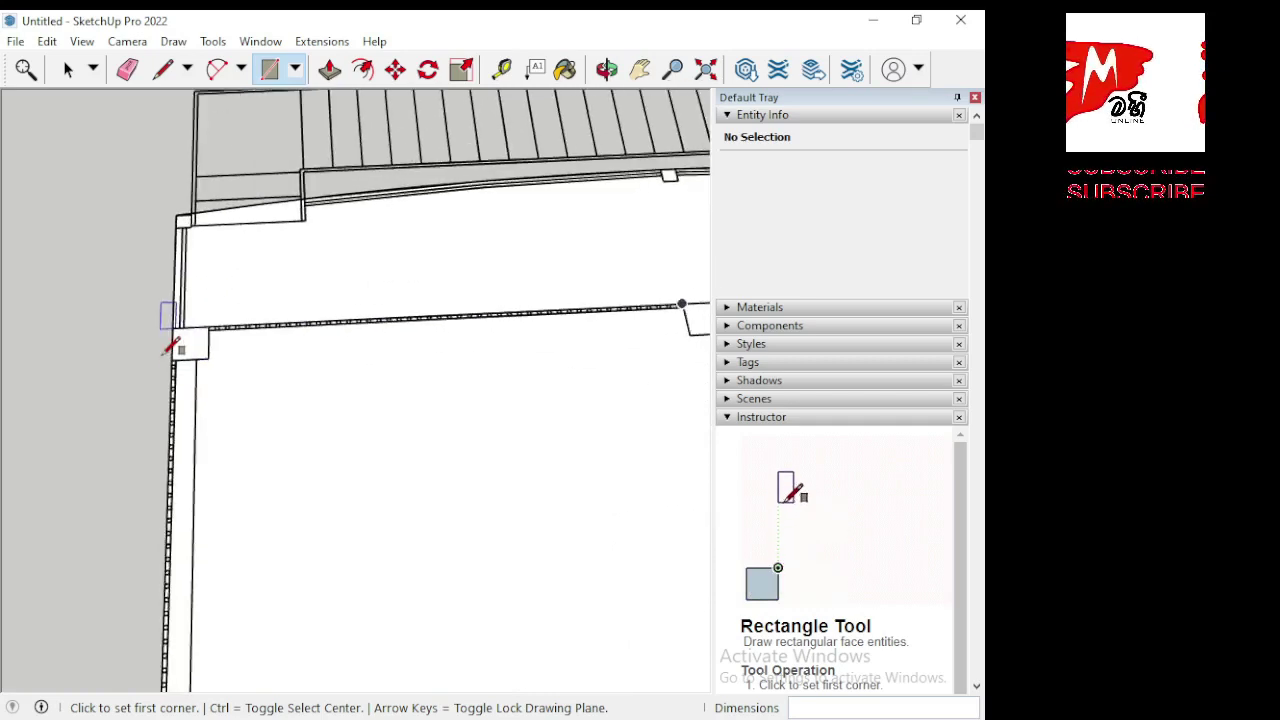
scroll(172, 345, up, 2)
scroll(172, 342, up, 2)
click(185, 286)
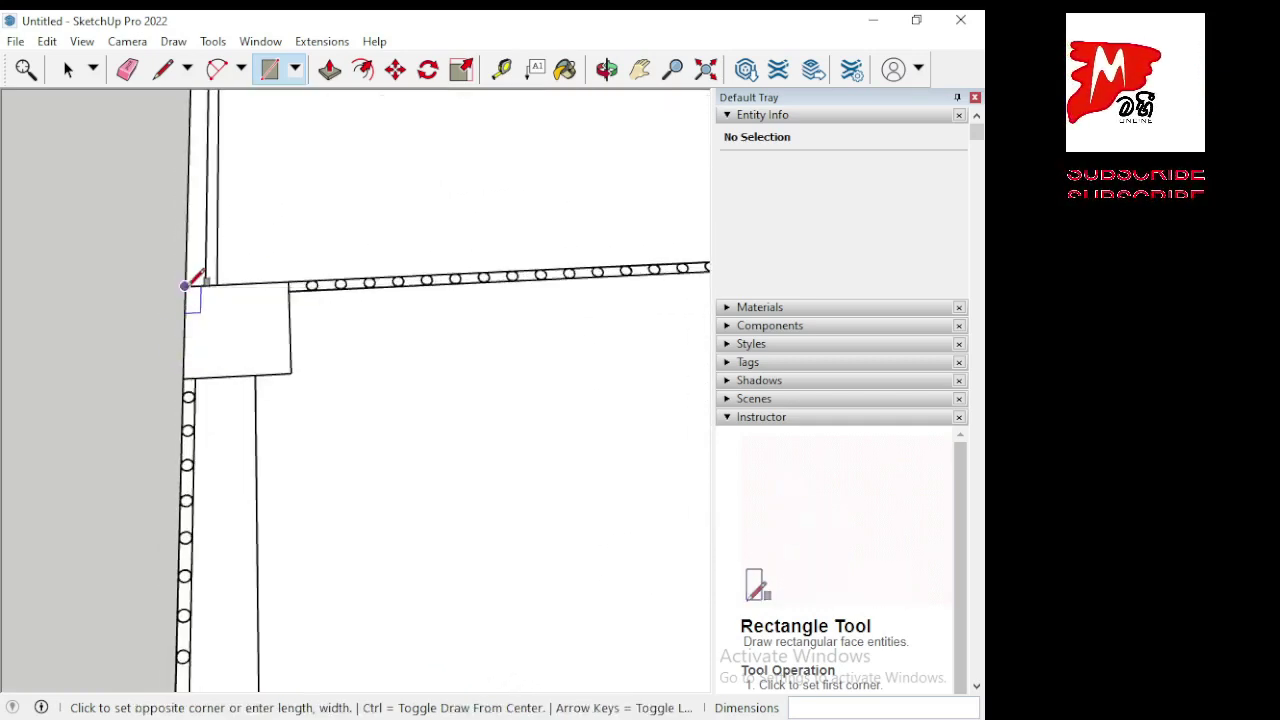
click(291, 372)
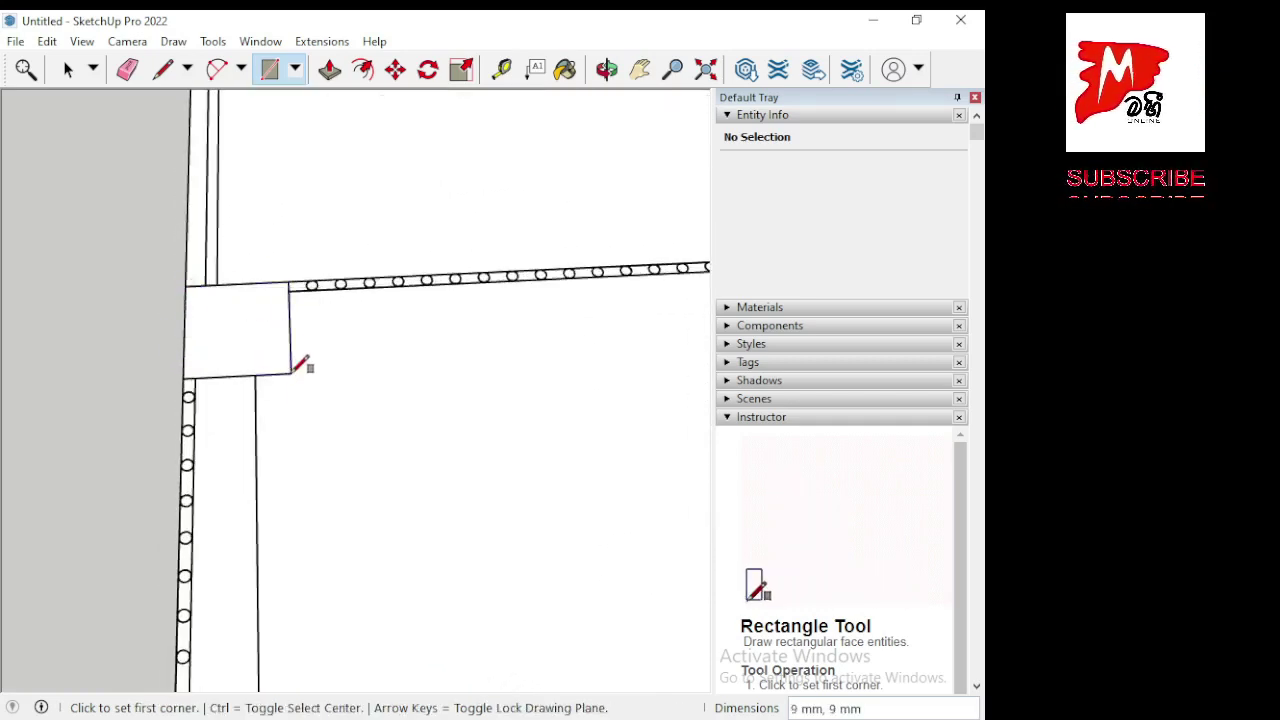
scroll(148, 318, down, 1)
scroll(145, 325, down, 1)
scroll(155, 318, down, 1)
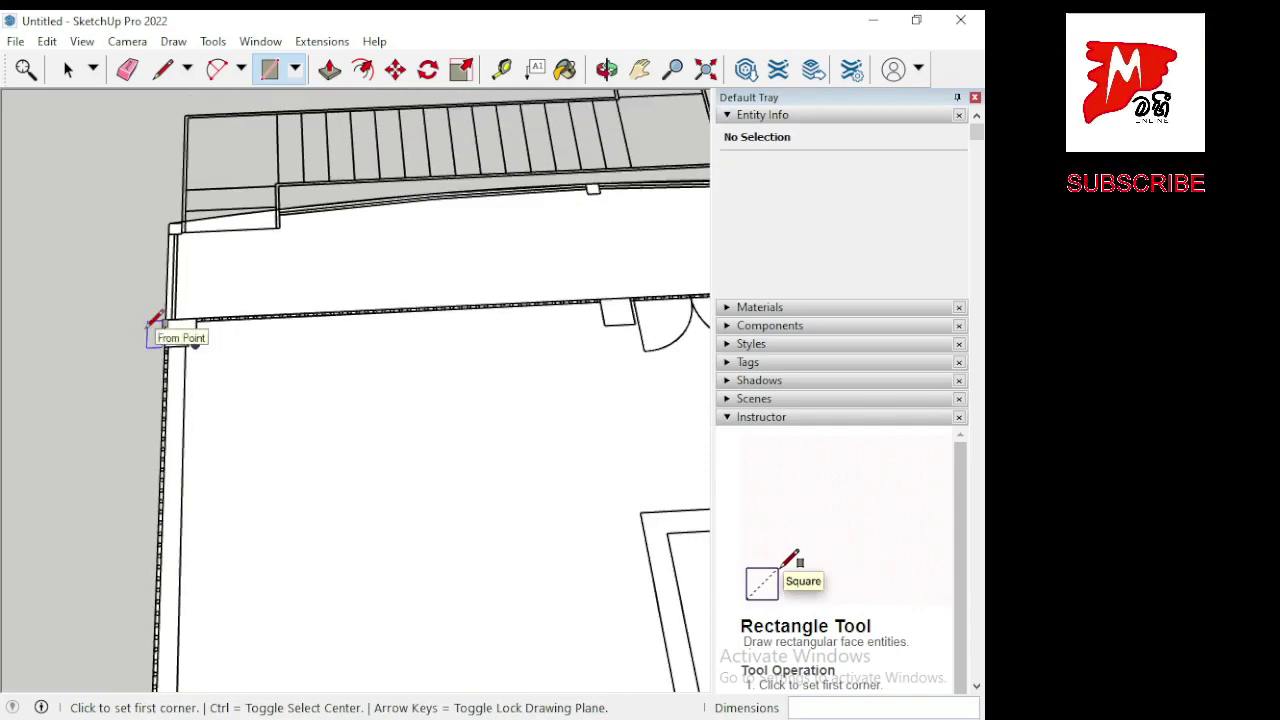
scroll(165, 300, down, 1)
scroll(175, 280, down, 1)
scroll(186, 252, down, 1)
scroll(194, 263, down, 1)
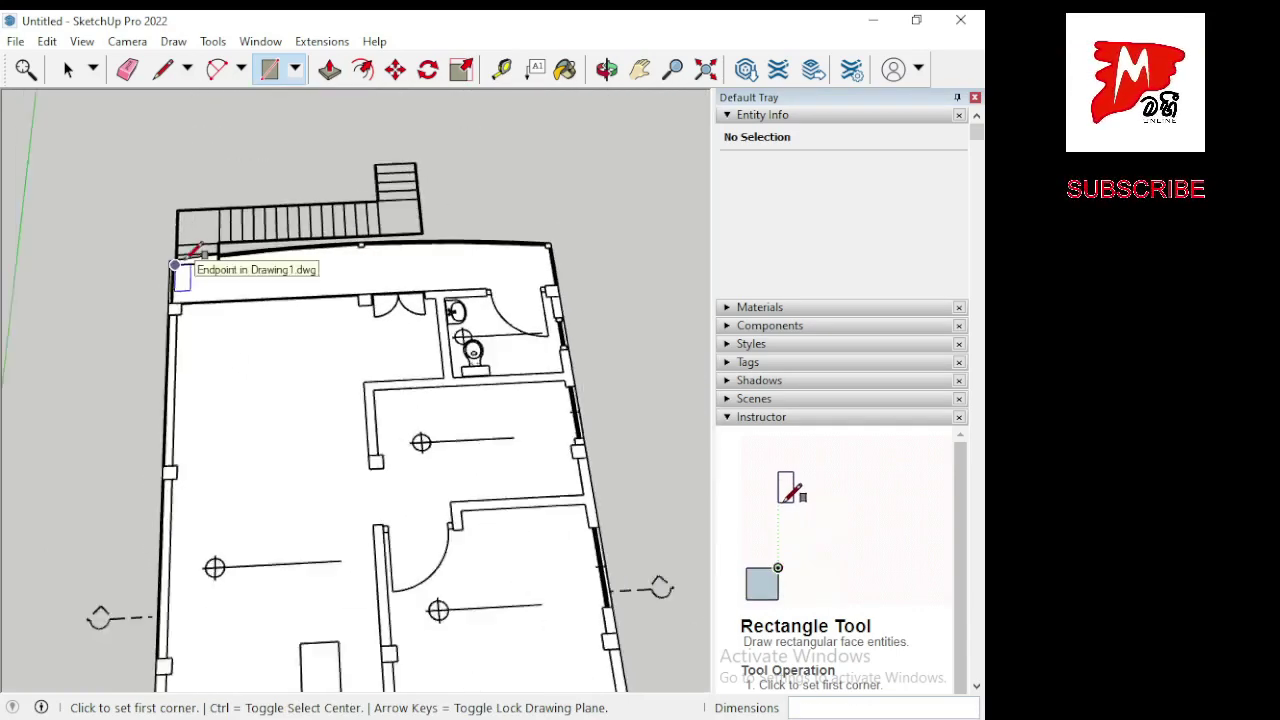
scroll(215, 310, down, 1)
mouse_move(253, 440)
middle_down()
mouse_move(383, 183)
mouse_move(451, 449)
mouse_move(383, 506)
mouse_move(428, 426)
middle_up()
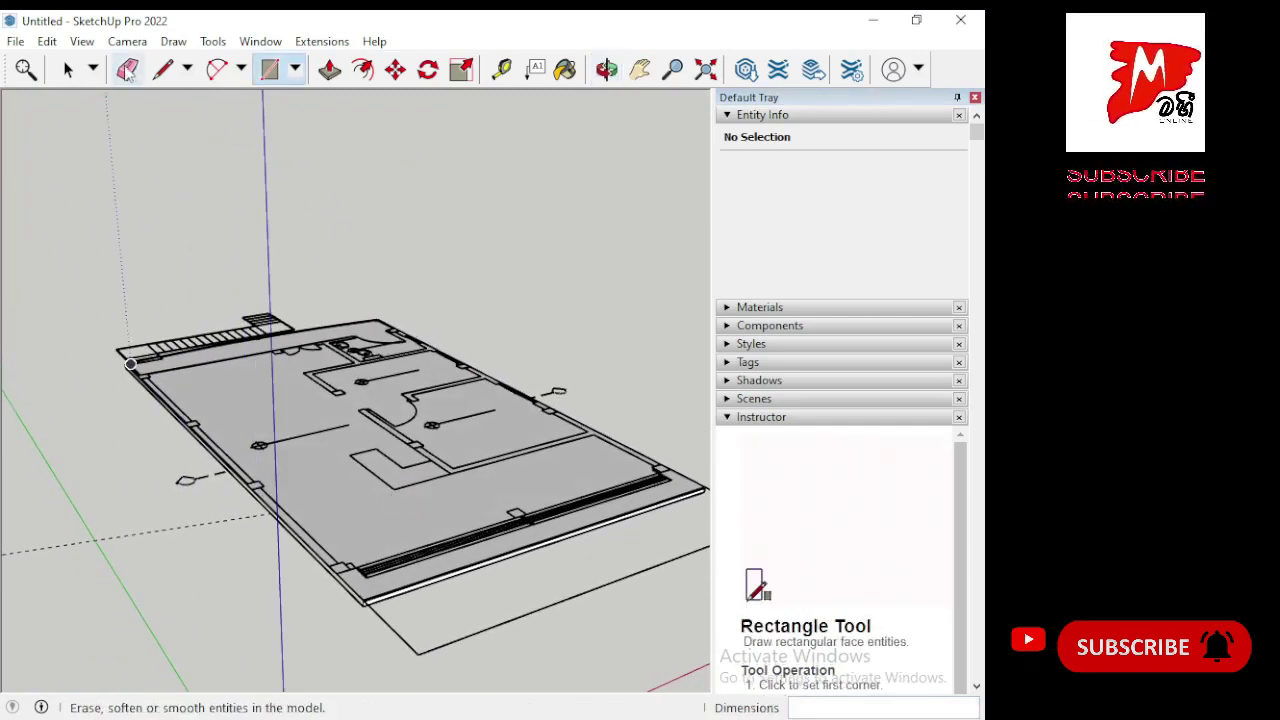
Push/pull a small corner column square upward into a pillar, orbiting to check its height.
click(329, 69)
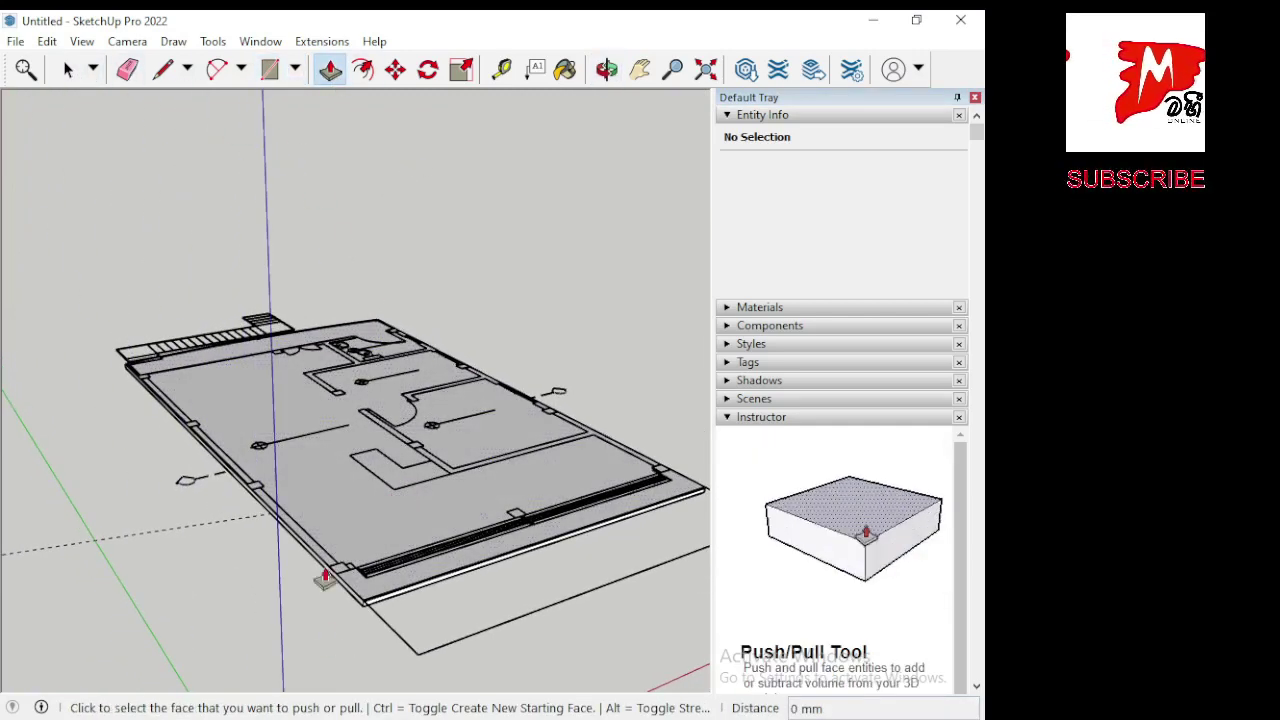
scroll(238, 470, up, 3)
scroll(371, 583, up, 3)
scroll(323, 574, up, 3)
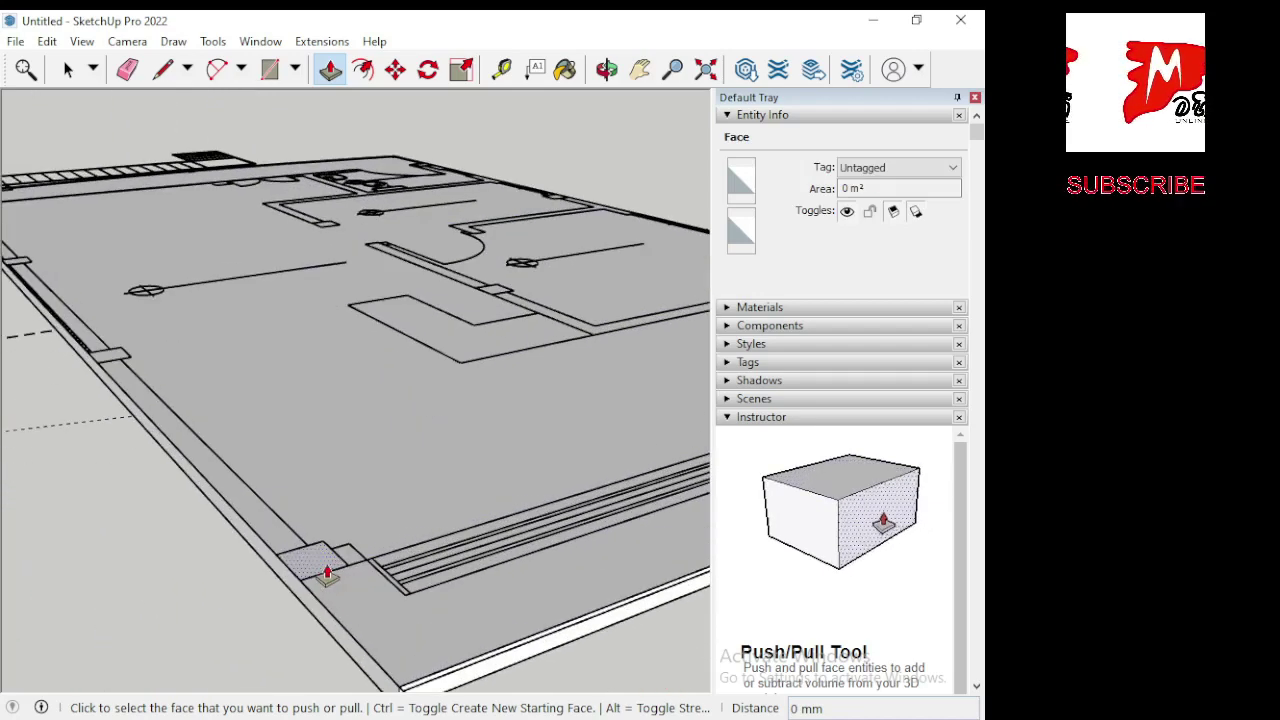
click(320, 558)
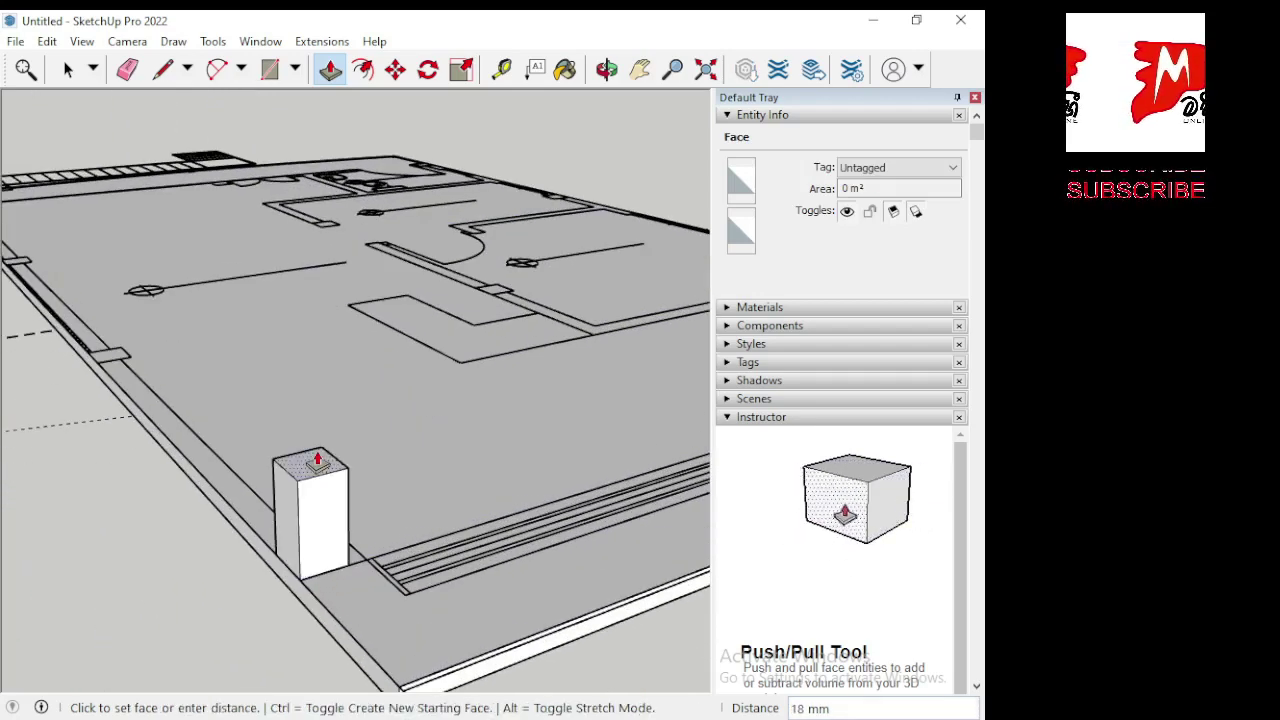
scroll(165, 472, down, 3)
scroll(168, 476, down, 1)
scroll(170, 478, down, 1)
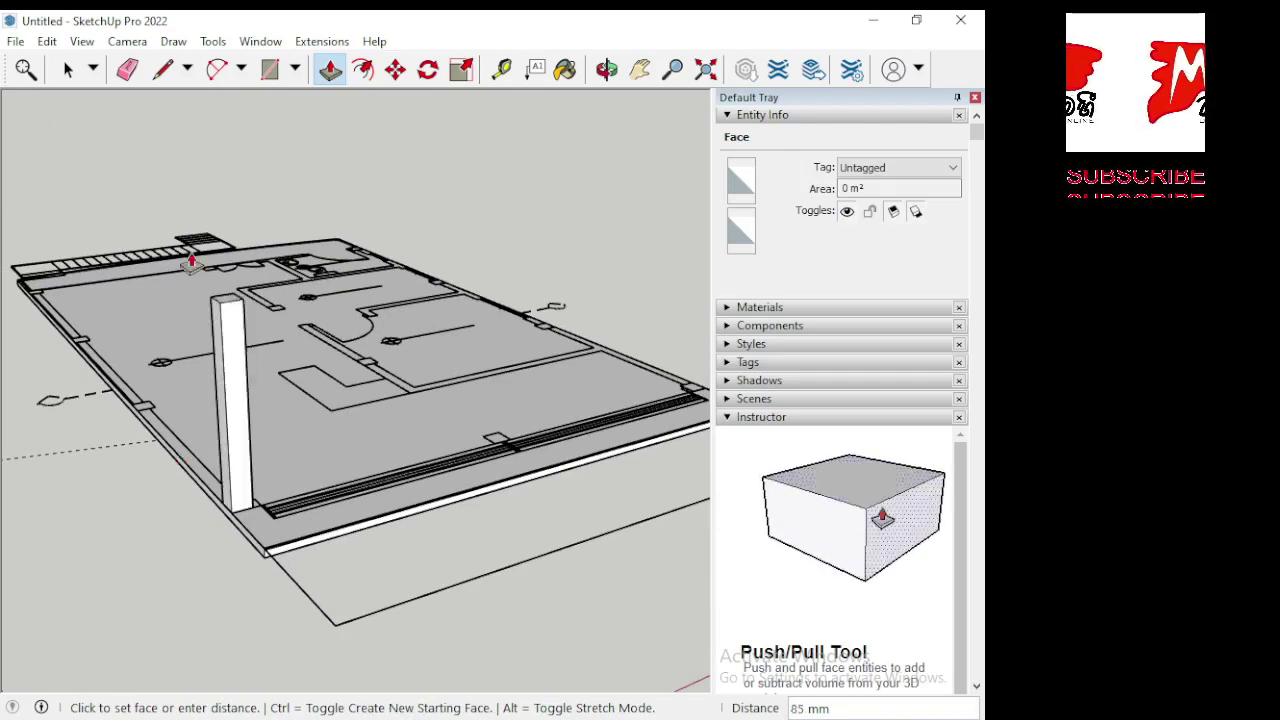
mouse_move(337, 271)
middle_down()
mouse_move(345, 238)
mouse_move(114, 237)
middle_up()
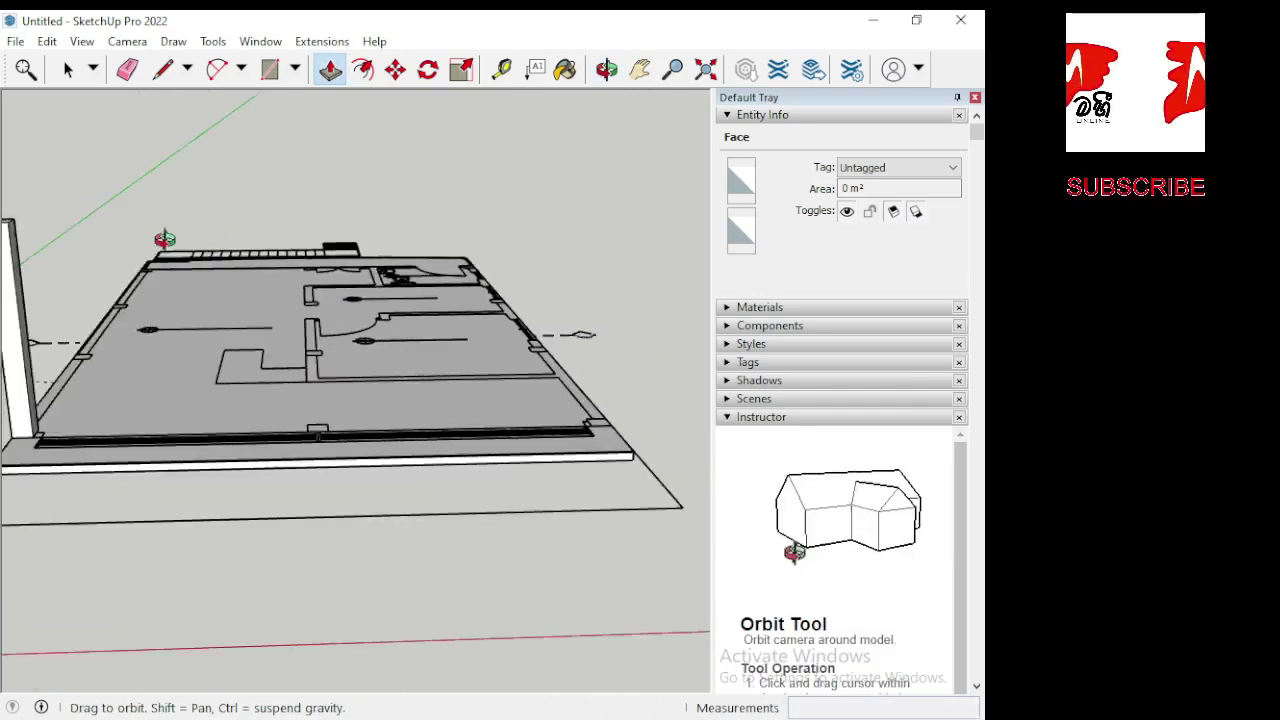
scroll(584, 363, down, 3)
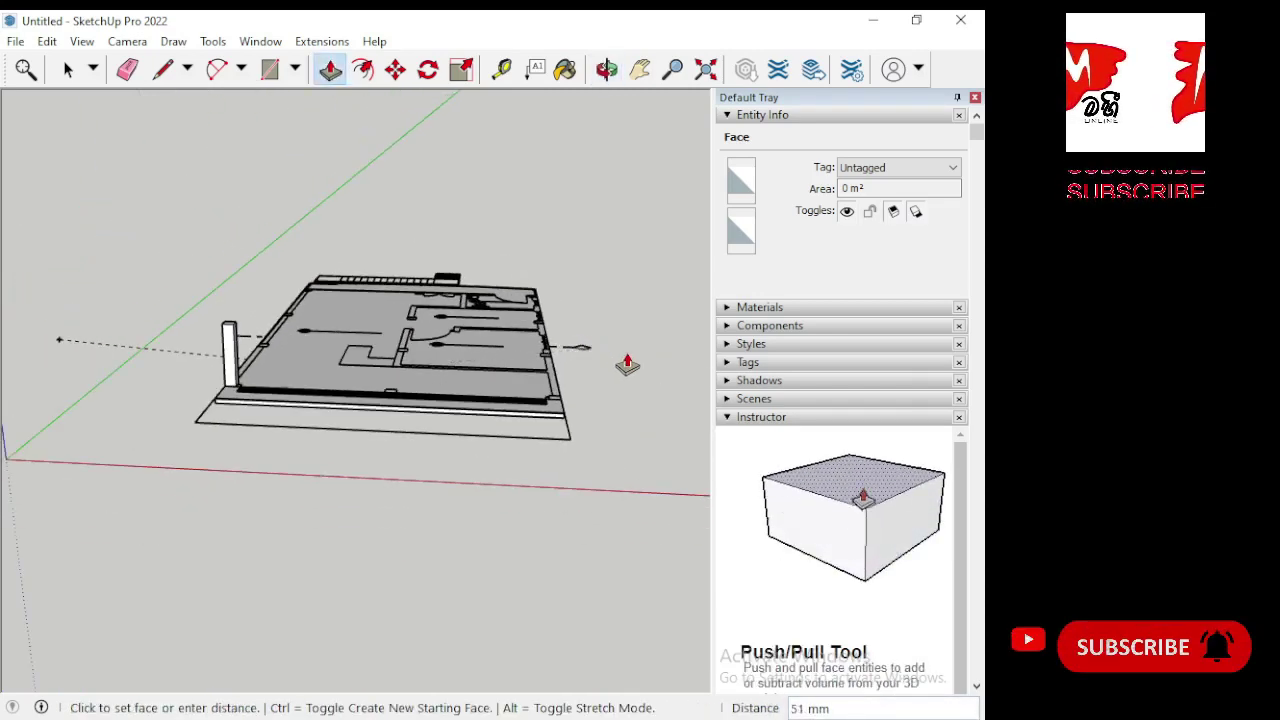
mouse_move(397, 362)
middle_down()
mouse_move(274, 354)
mouse_move(194, 286)
middle_up()
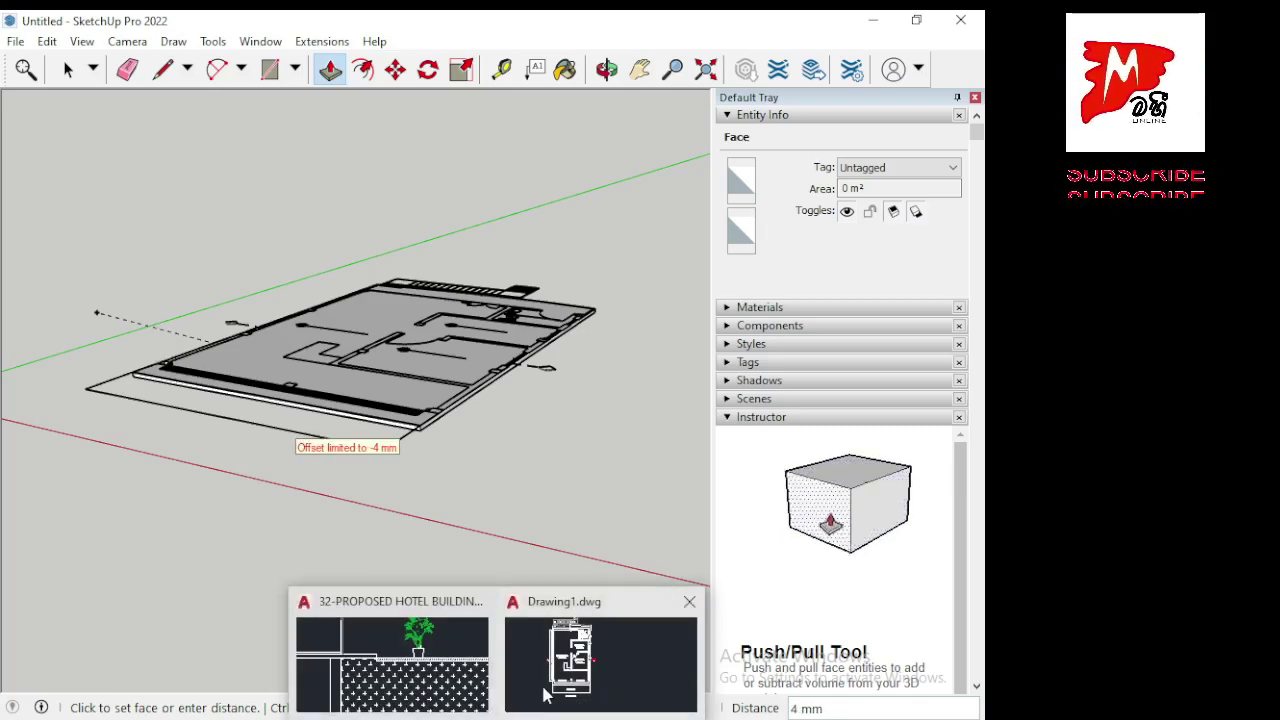
click(484, 684)
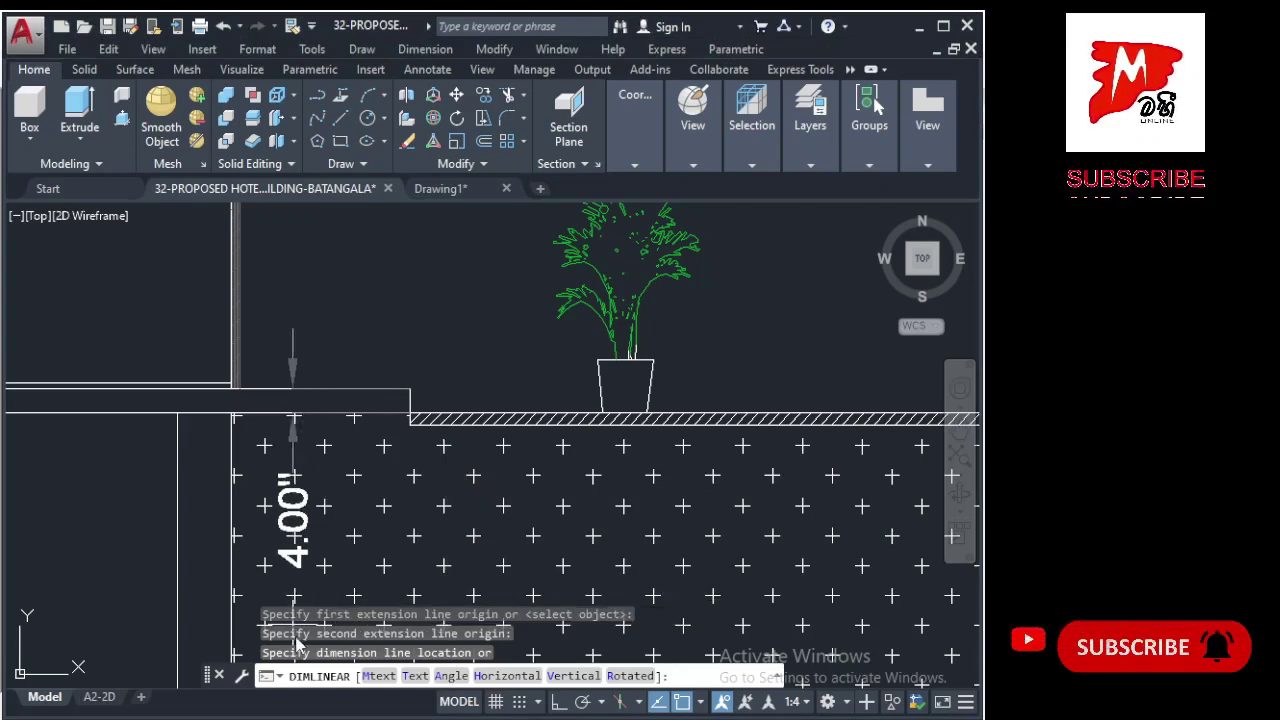
scroll(347, 600, down, 4)
scroll(347, 600, down, 1)
scroll(347, 600, up, 1)
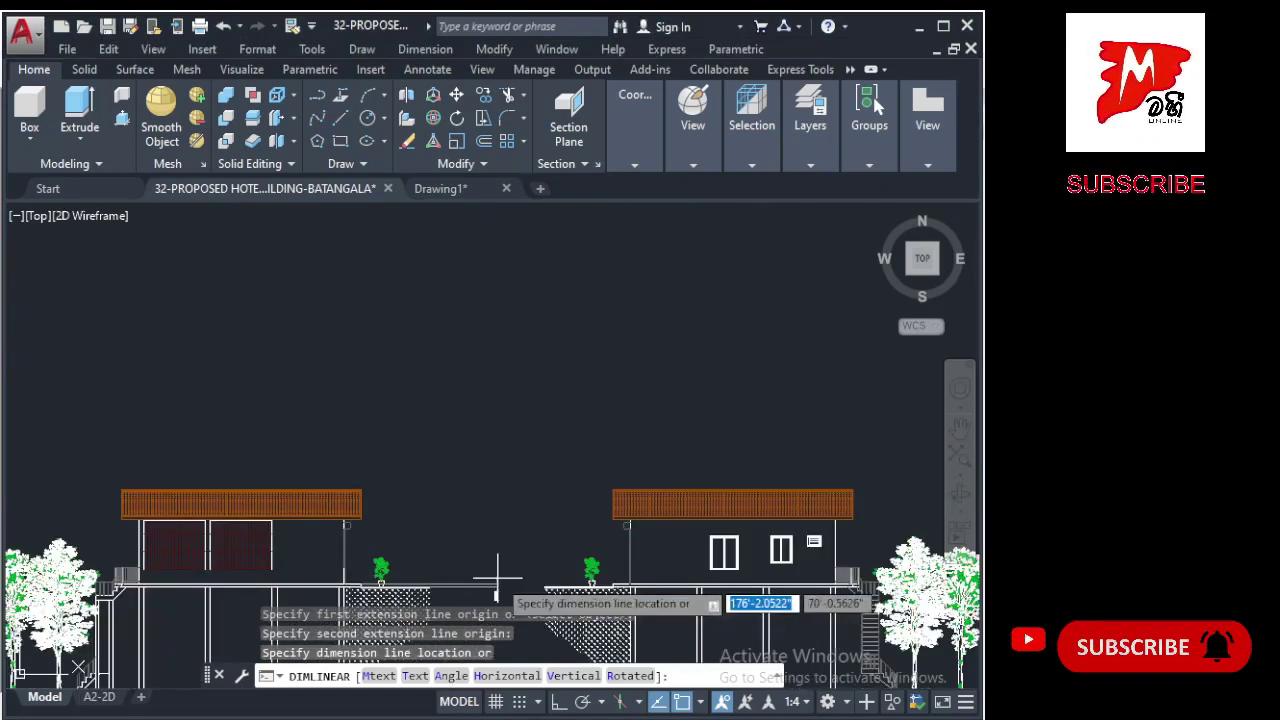
scroll(537, 486, down, 5)
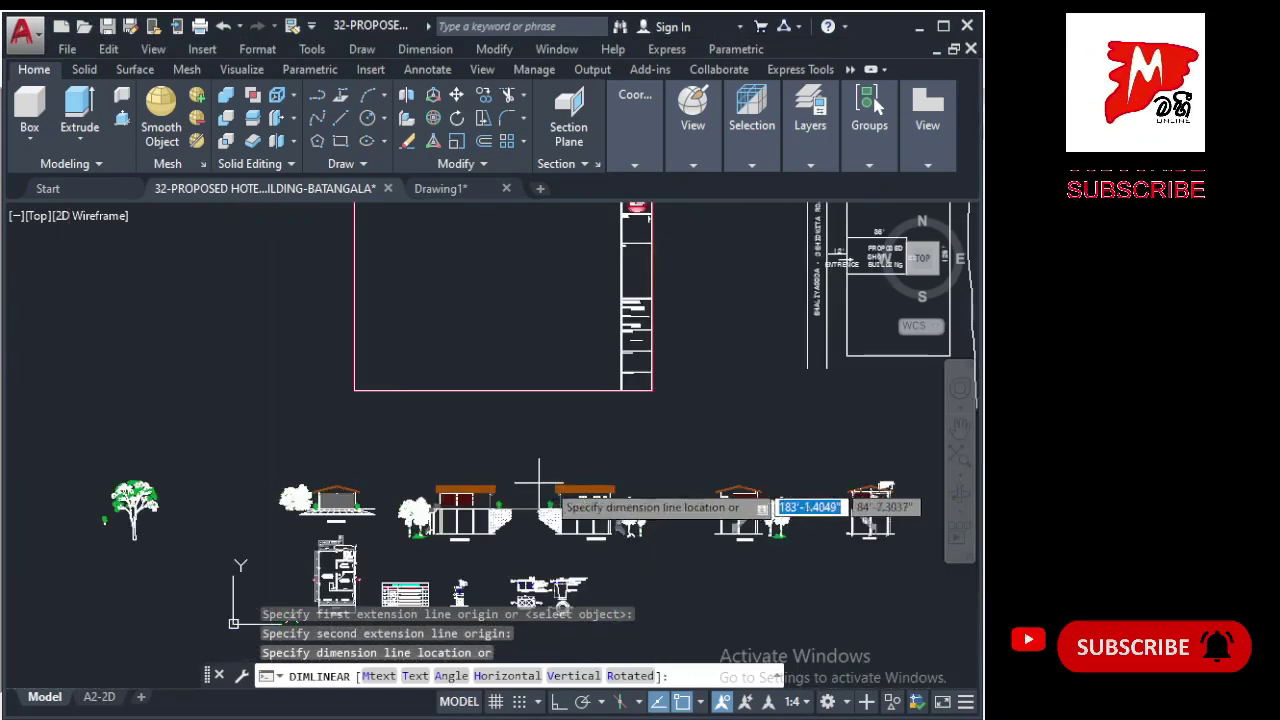
scroll(549, 543, up, 2)
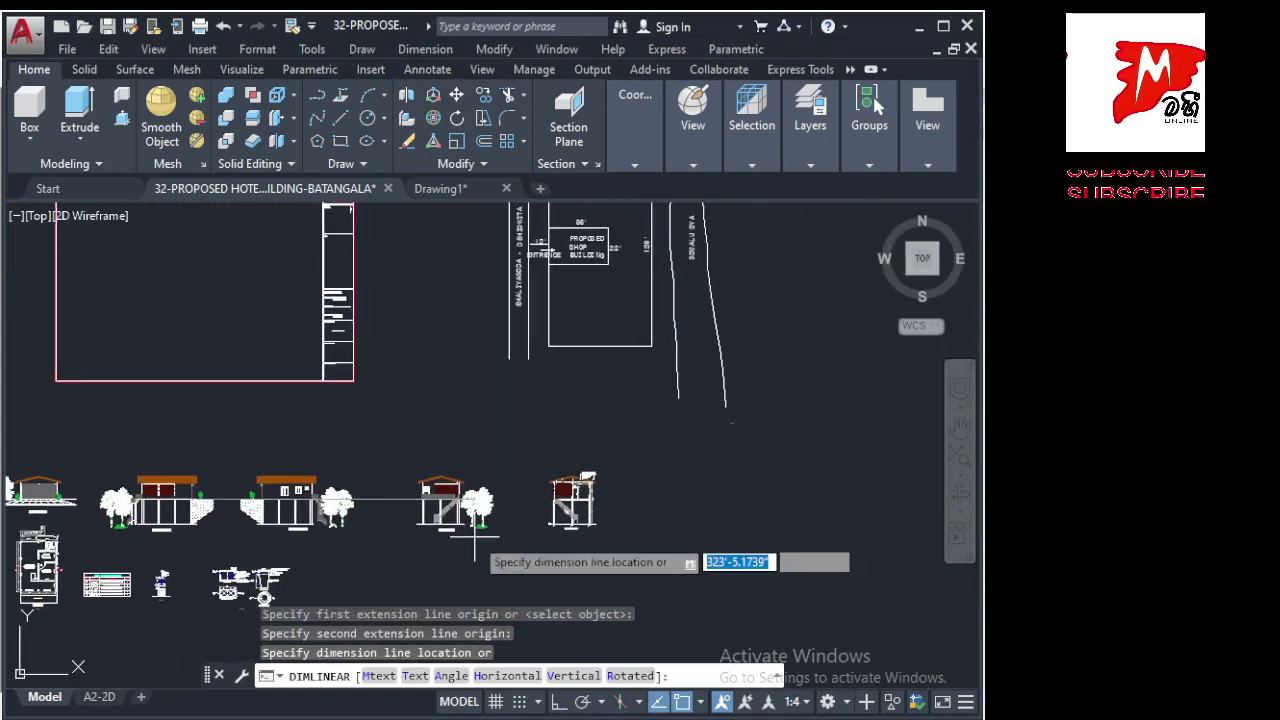
scroll(445, 478, up, 2)
scroll(445, 478, up, 5)
middle_drag(512, 535, 422, 483)
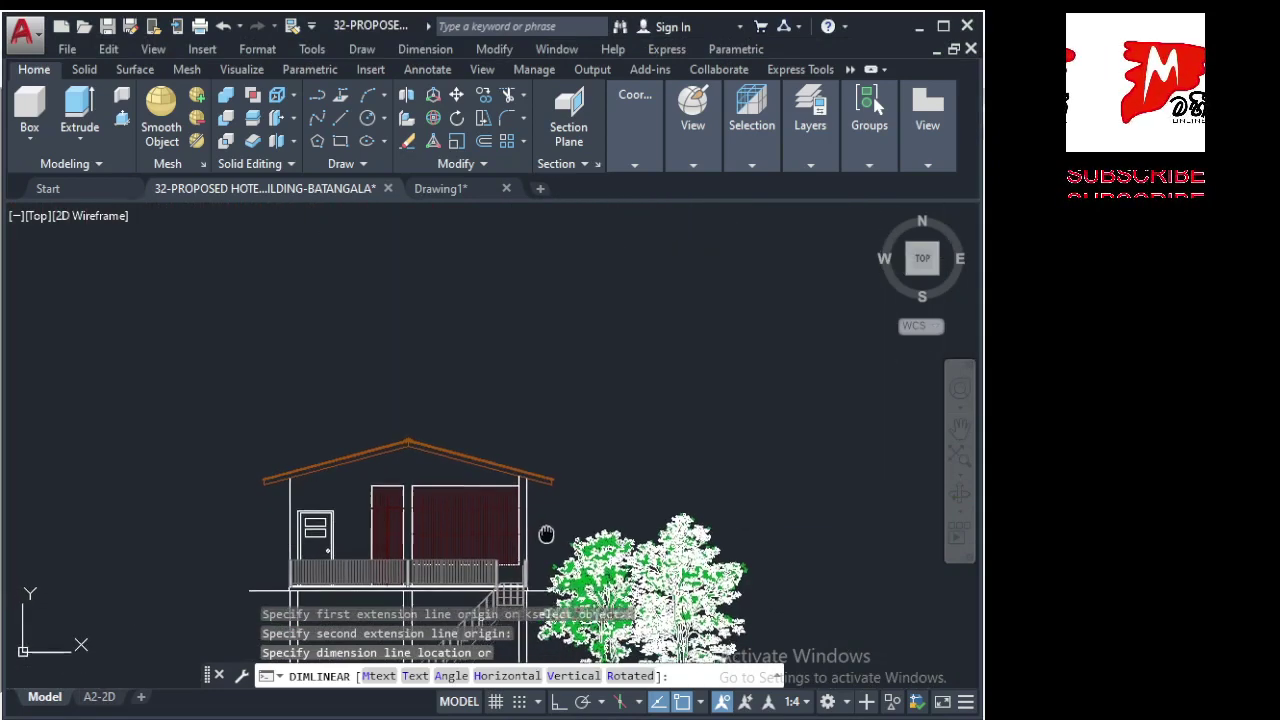
scroll(450, 488, down, 1)
scroll(430, 495, down, 2)
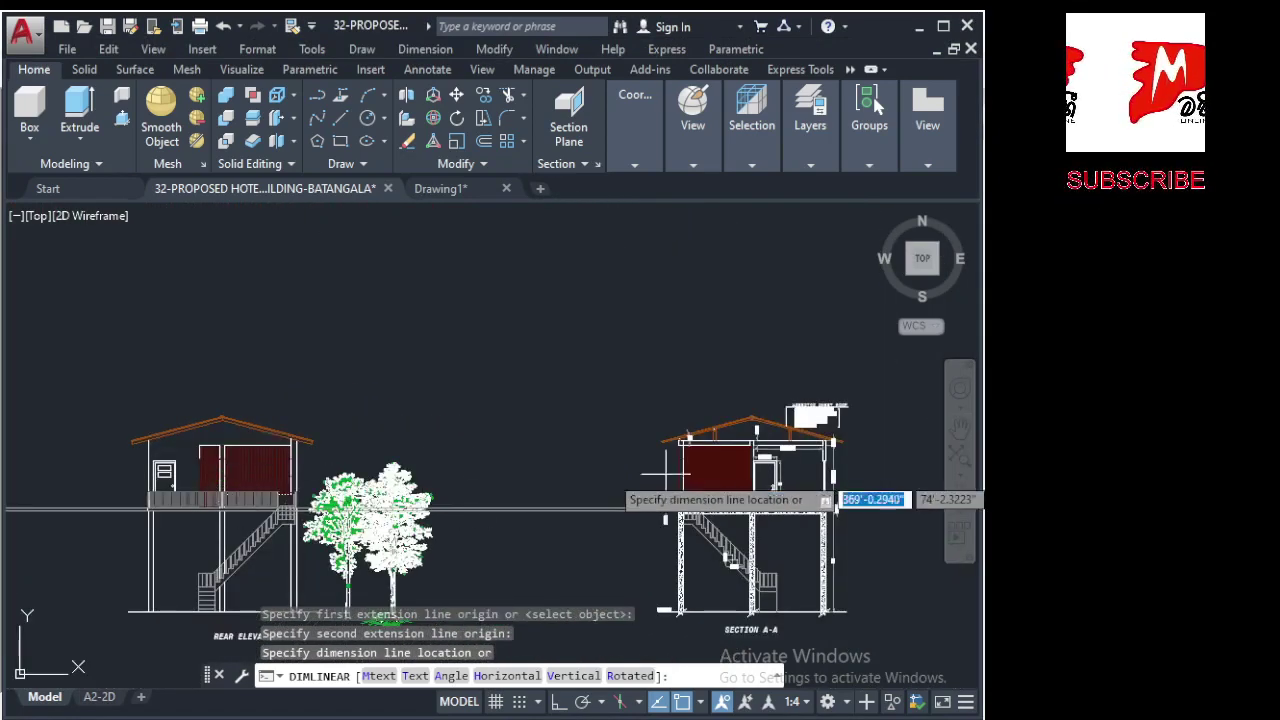
scroll(832, 480, up, 5)
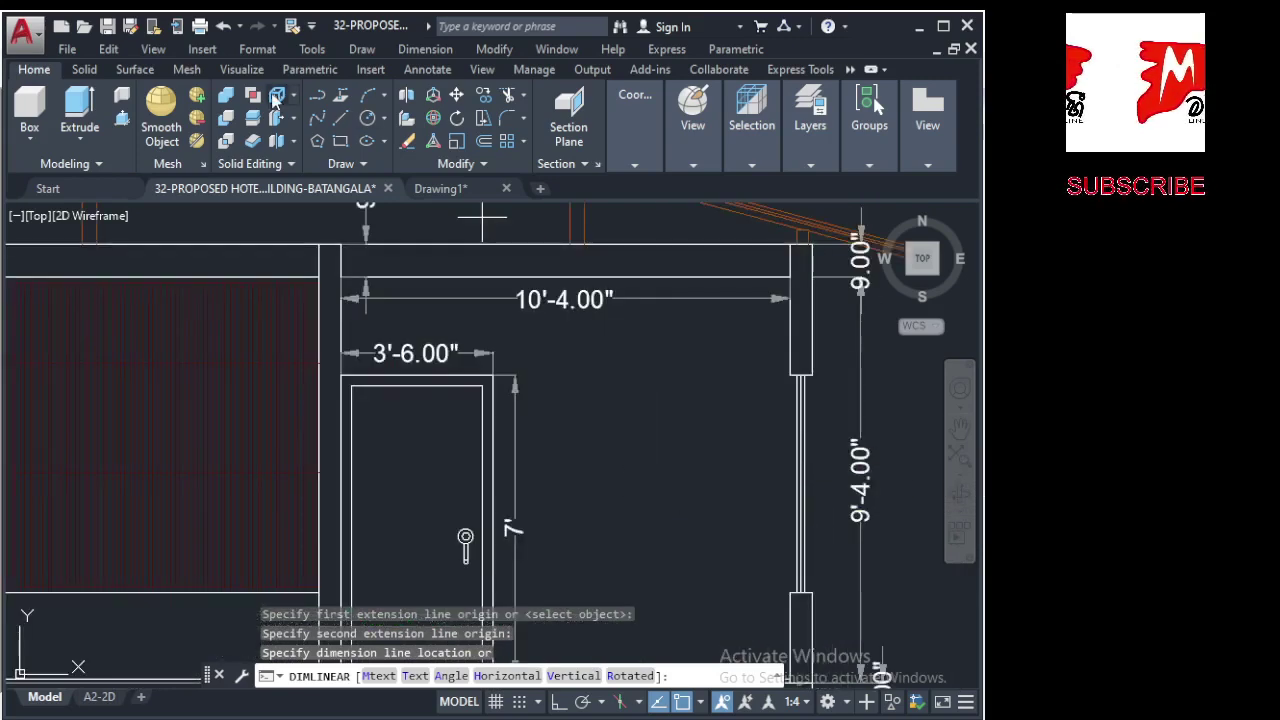
click(424, 56)
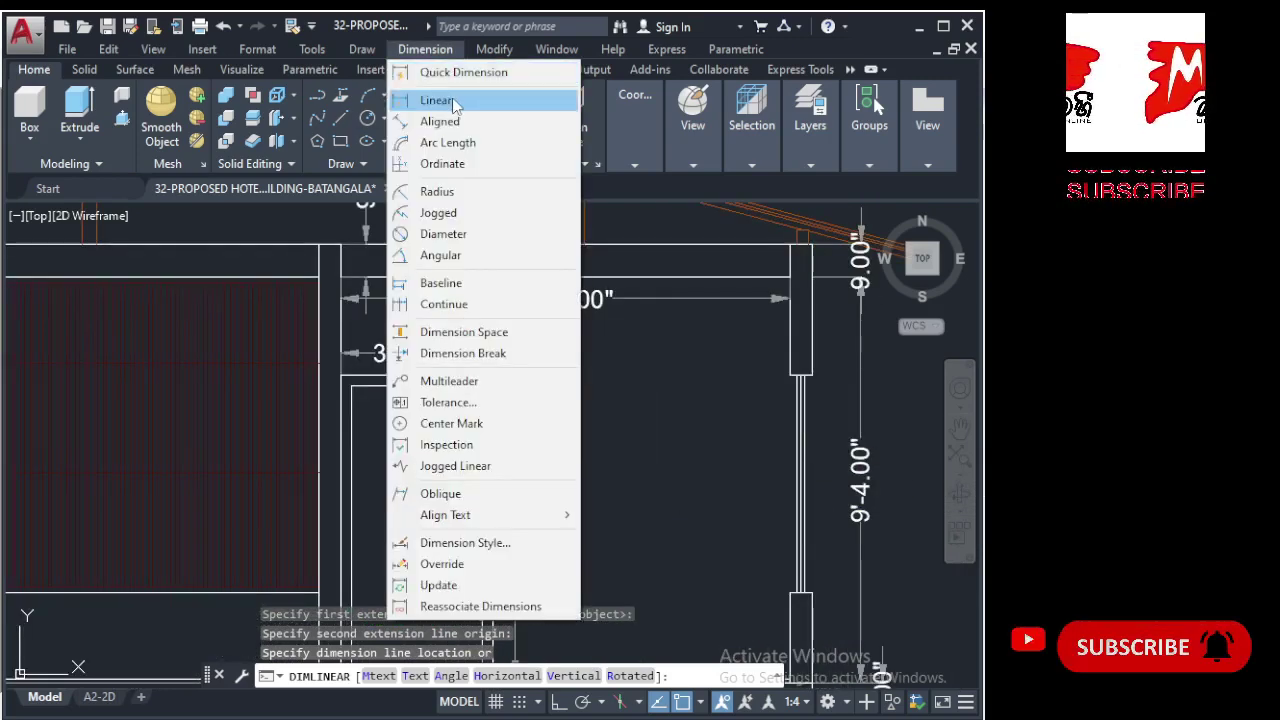
click(437, 100)
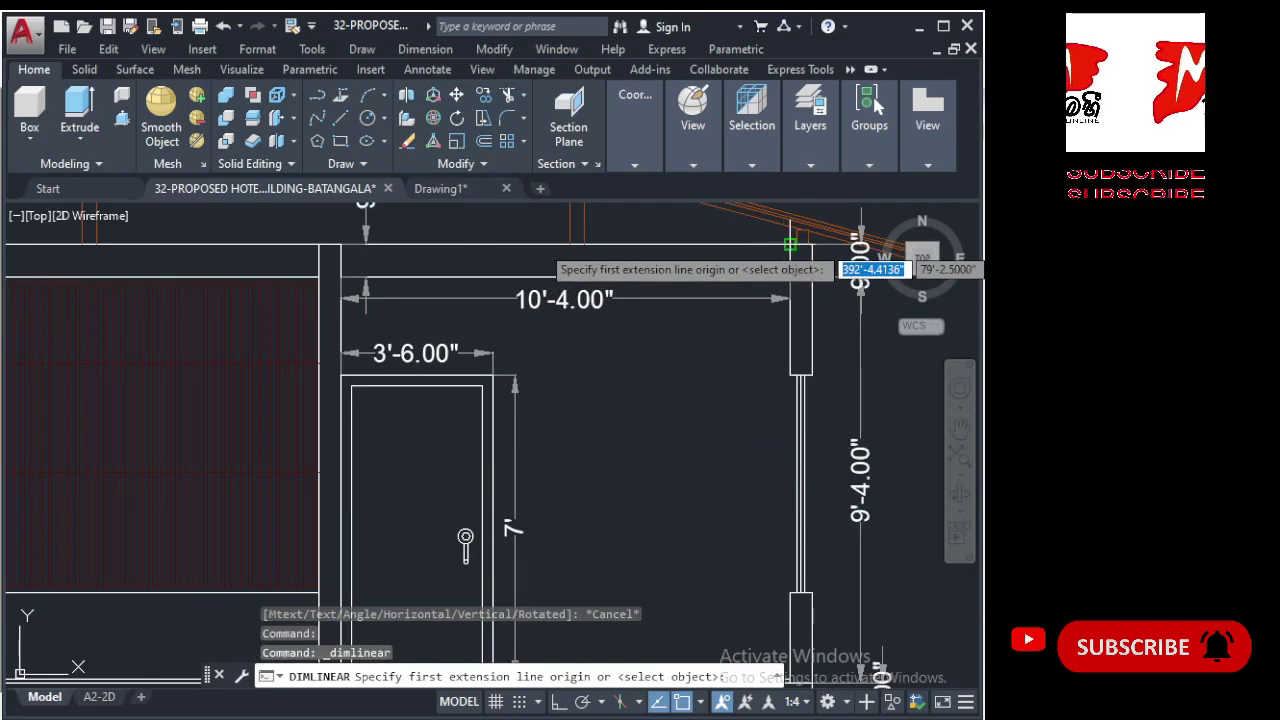
click(790, 245)
scroll(790, 245, down, 4)
scroll(795, 413, up, 5)
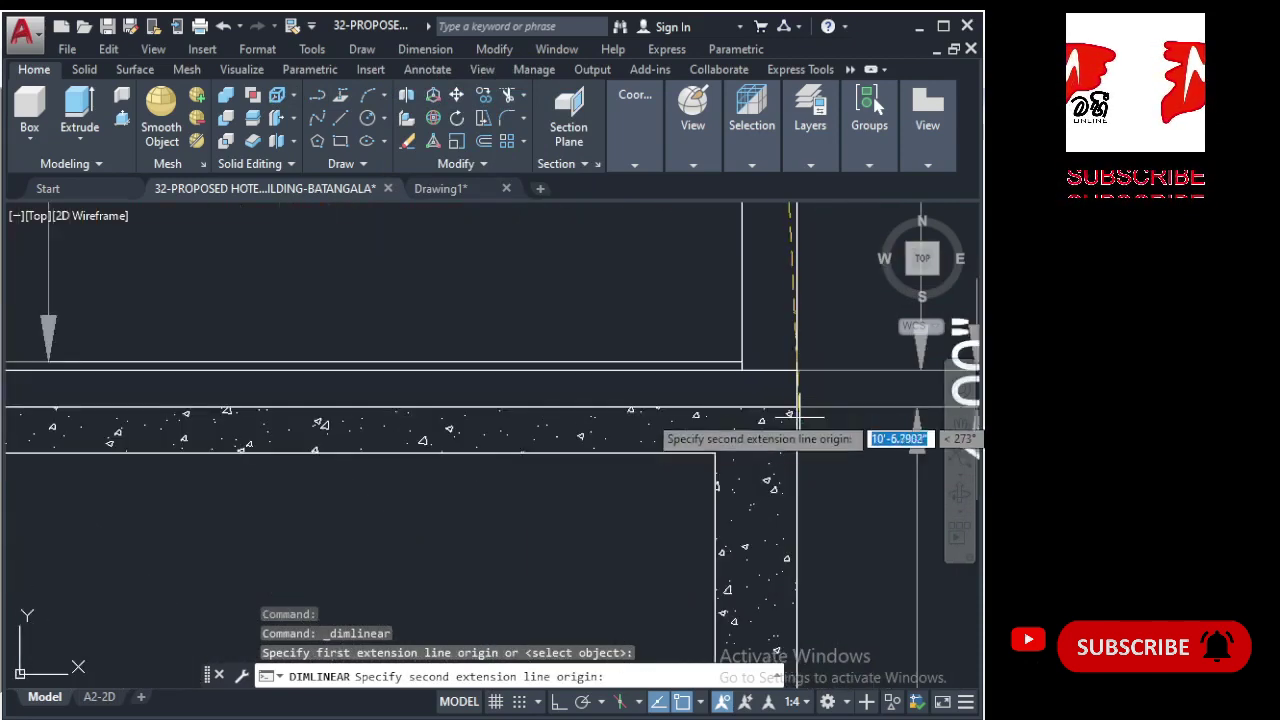
click(743, 370)
scroll(740, 370, down, 2)
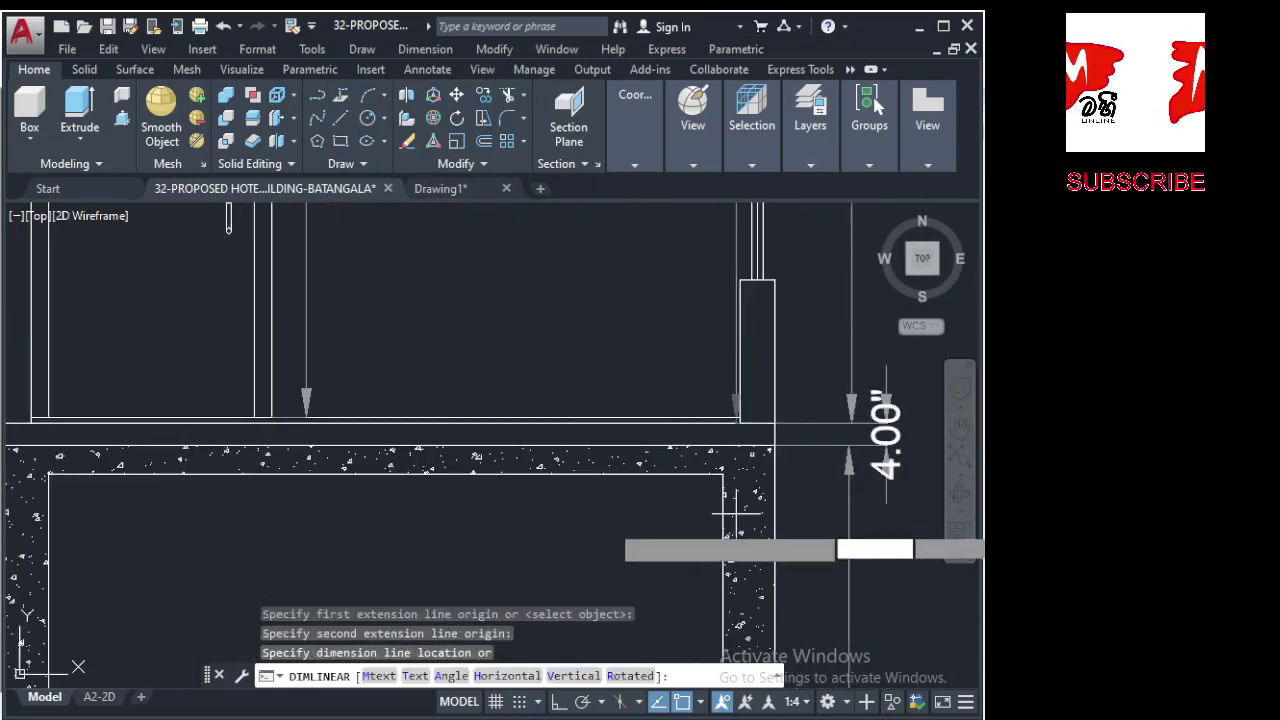
scroll(737, 514, down, 3)
scroll(693, 432, up, 5)
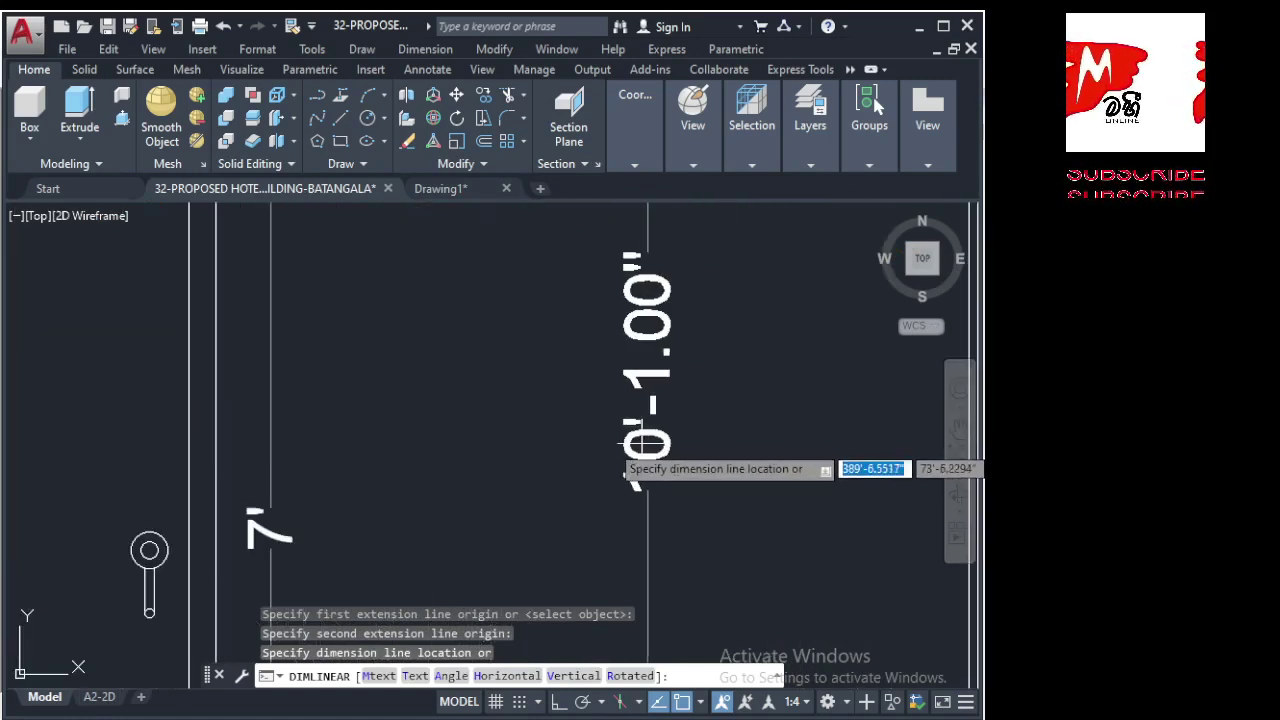
right_click(642, 458)
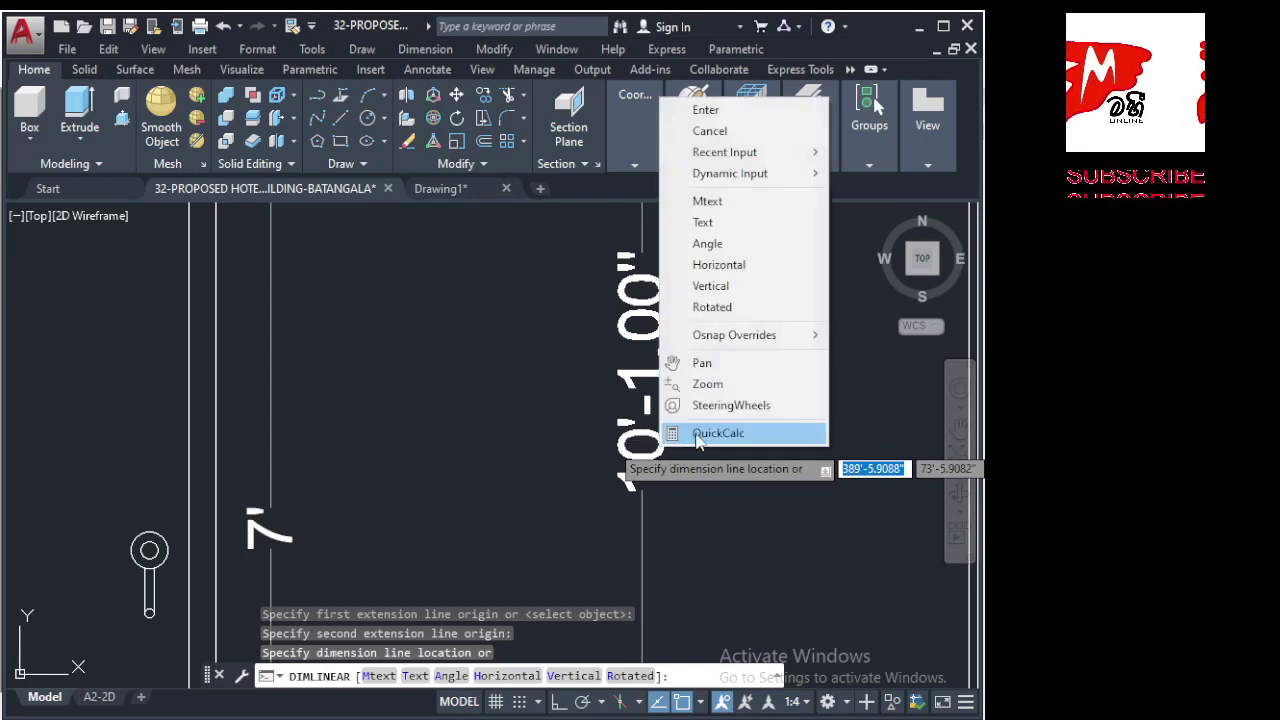
click(712, 131)
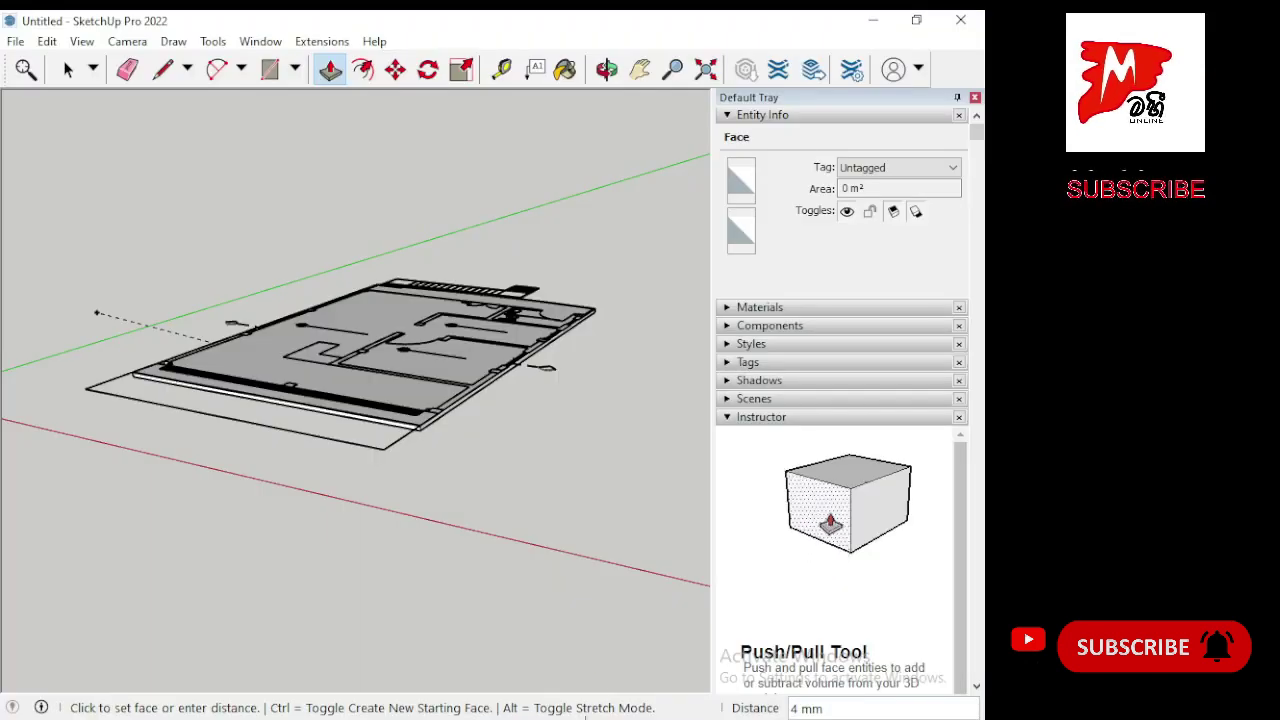
Raise the front-wall column square to the first column's height by snapping to its endpoint.
scroll(400, 403, up, 2)
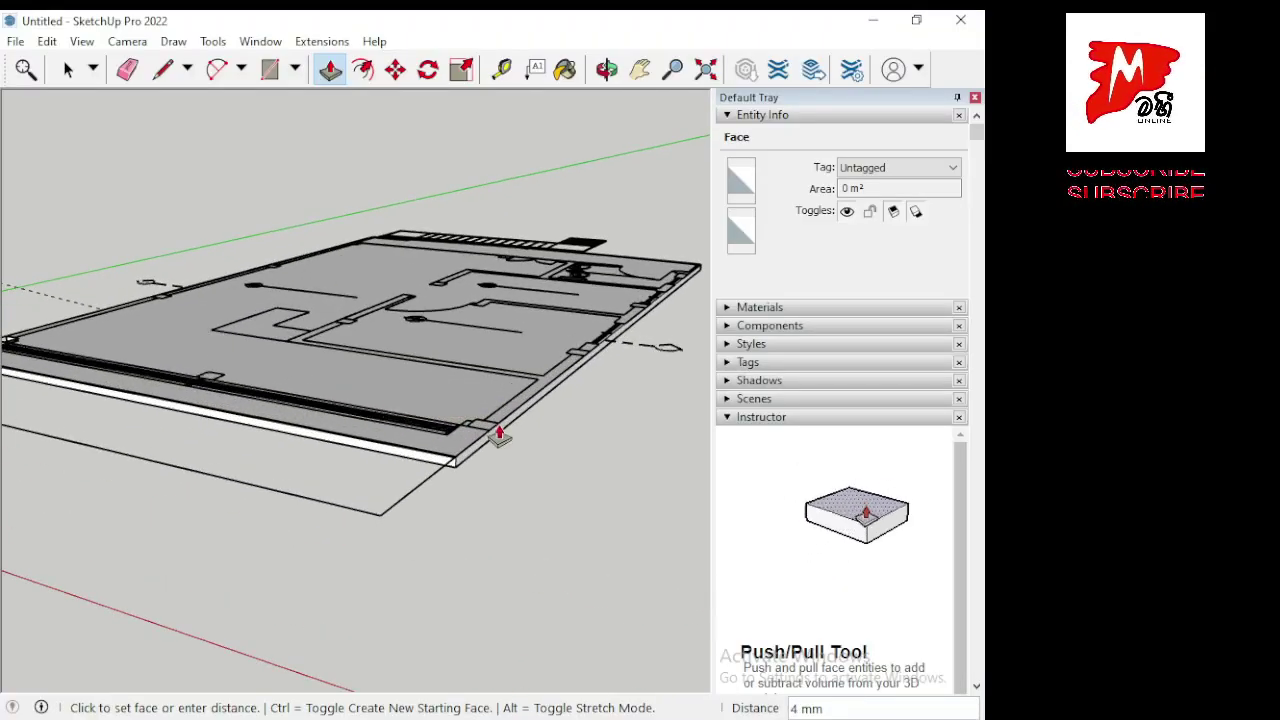
scroll(505, 440, down, 2)
text(110)
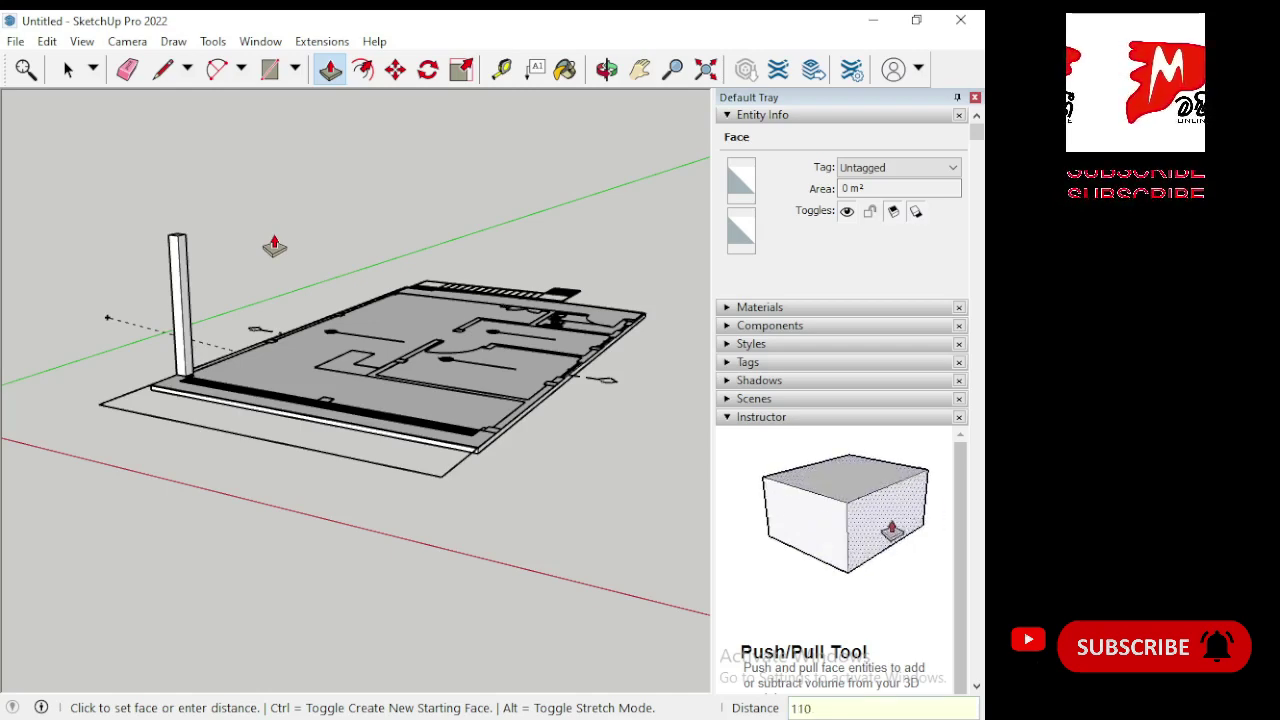
key(Escape)
mouse_move(353, 275)
middle_down()
mouse_move(517, 194)
mouse_move(540, 348)
mouse_move(292, 432)
mouse_move(140, 410)
mouse_move(351, 371)
middle_up()
key(p)
scroll(233, 460, up, 3)
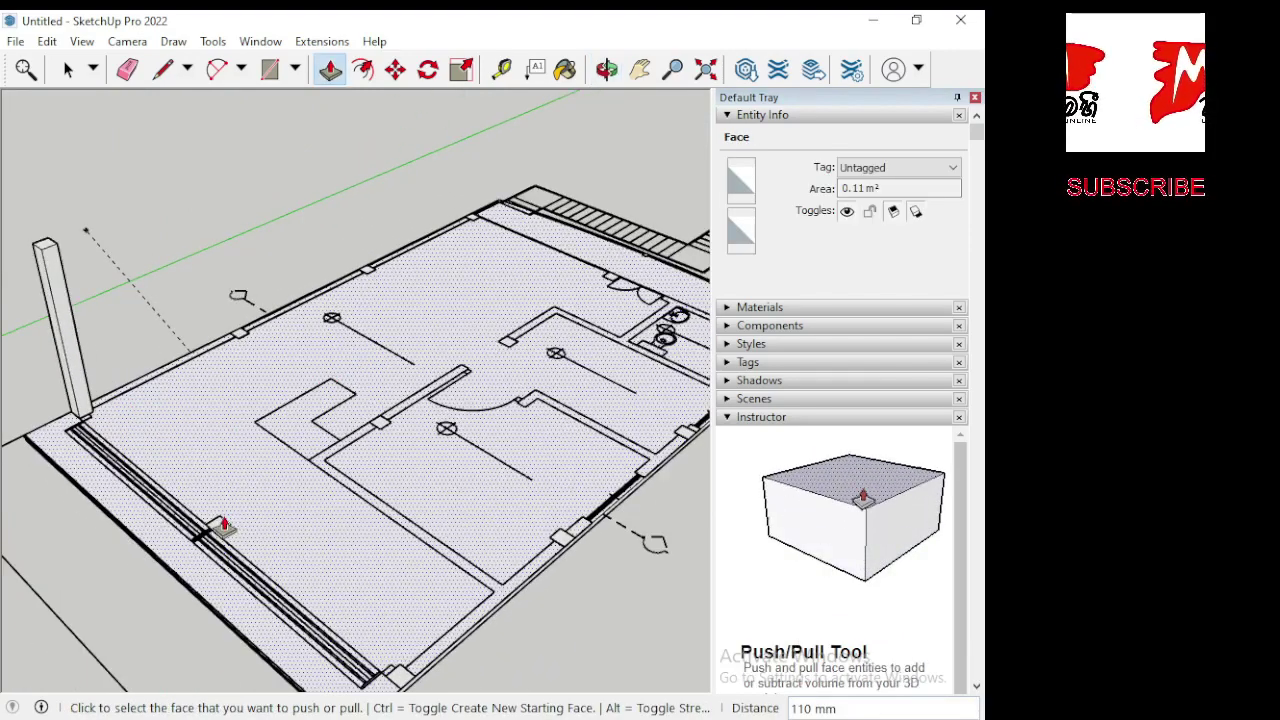
mouse_move(218, 527)
middle_down()
mouse_move(223, 480)
mouse_move(263, 457)
mouse_move(471, 466)
middle_up()
scroll(334, 466, down, 3)
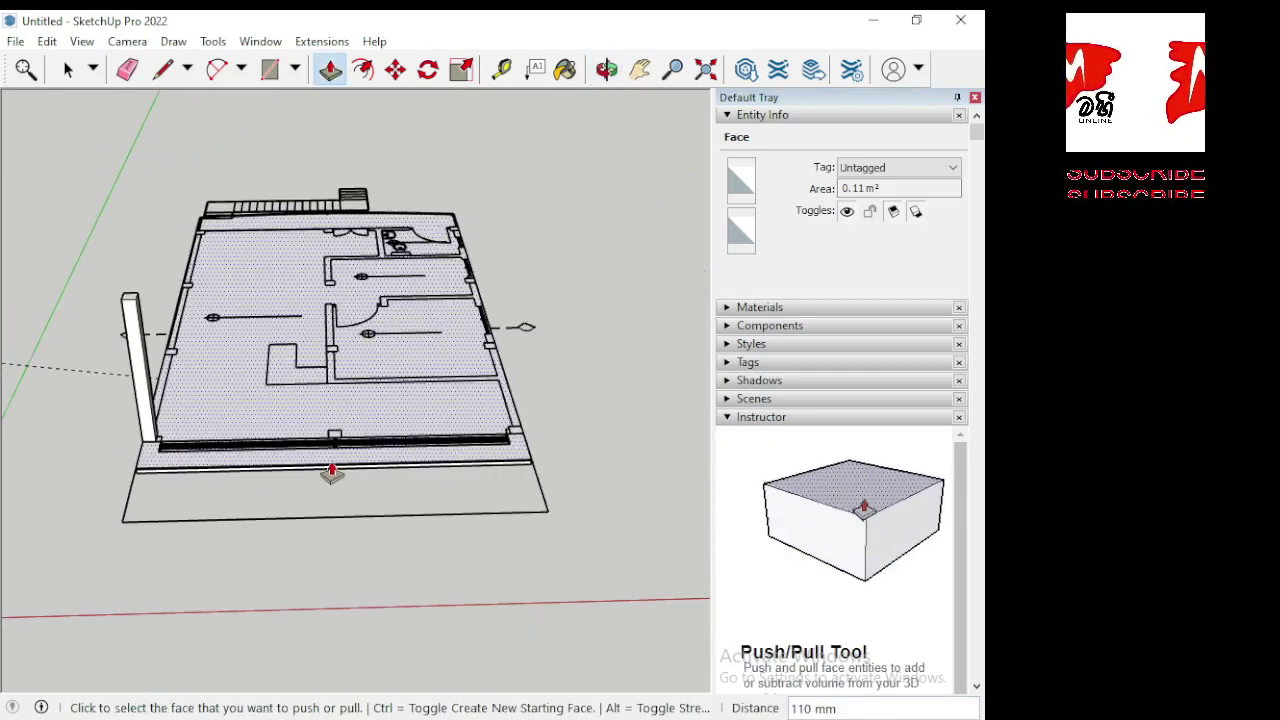
scroll(360, 420, up, 5)
click(343, 407)
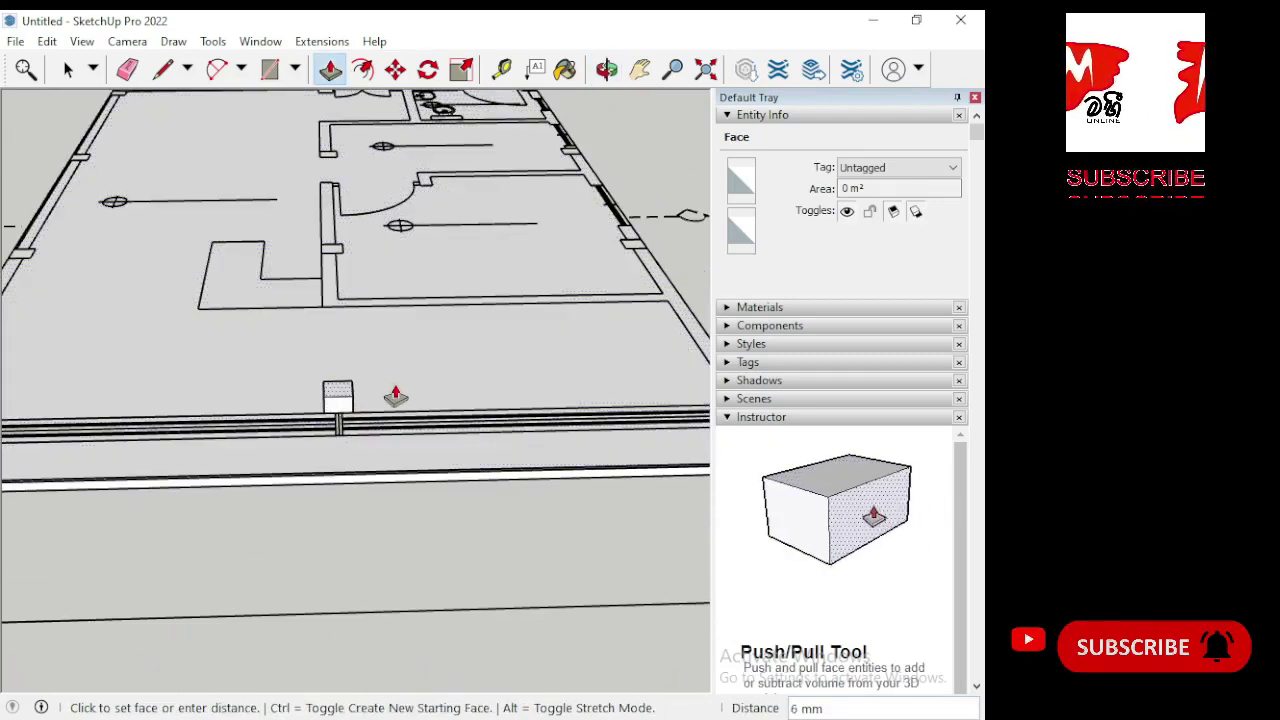
scroll(366, 386, down, 3)
text(110)
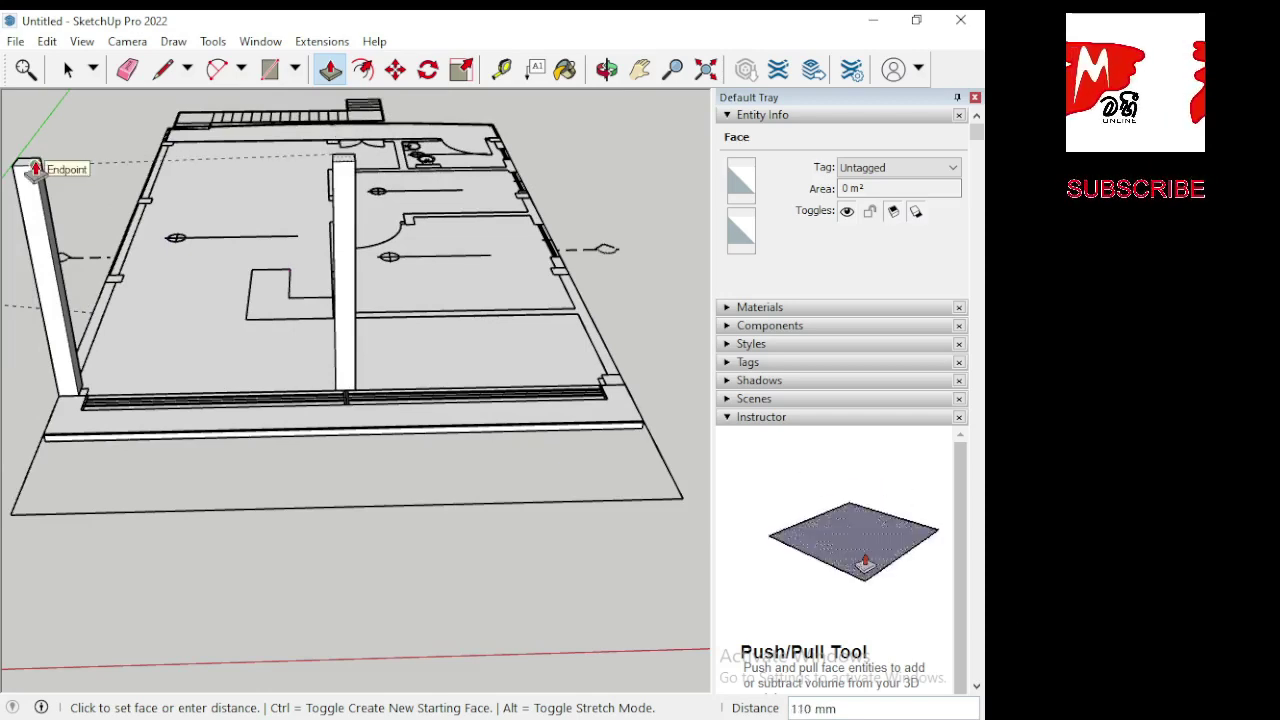
click(35, 168)
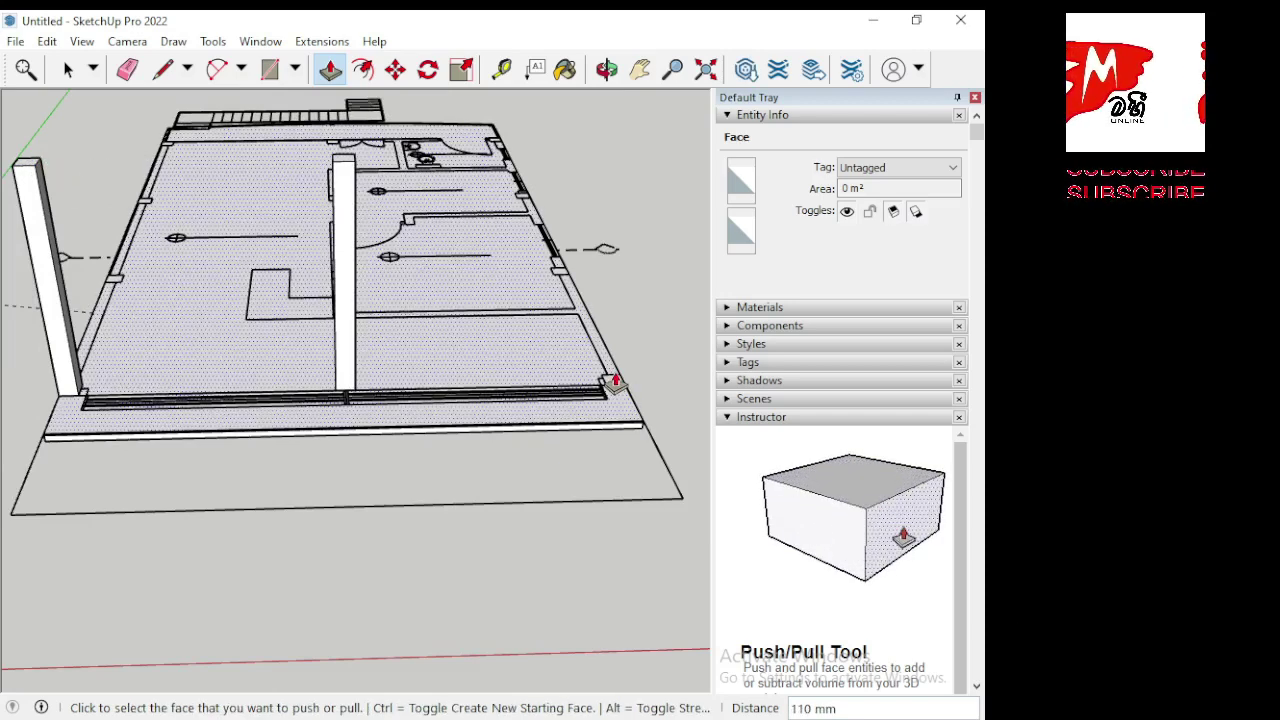
scroll(610, 376, up, 3)
scroll(606, 391, up, 2)
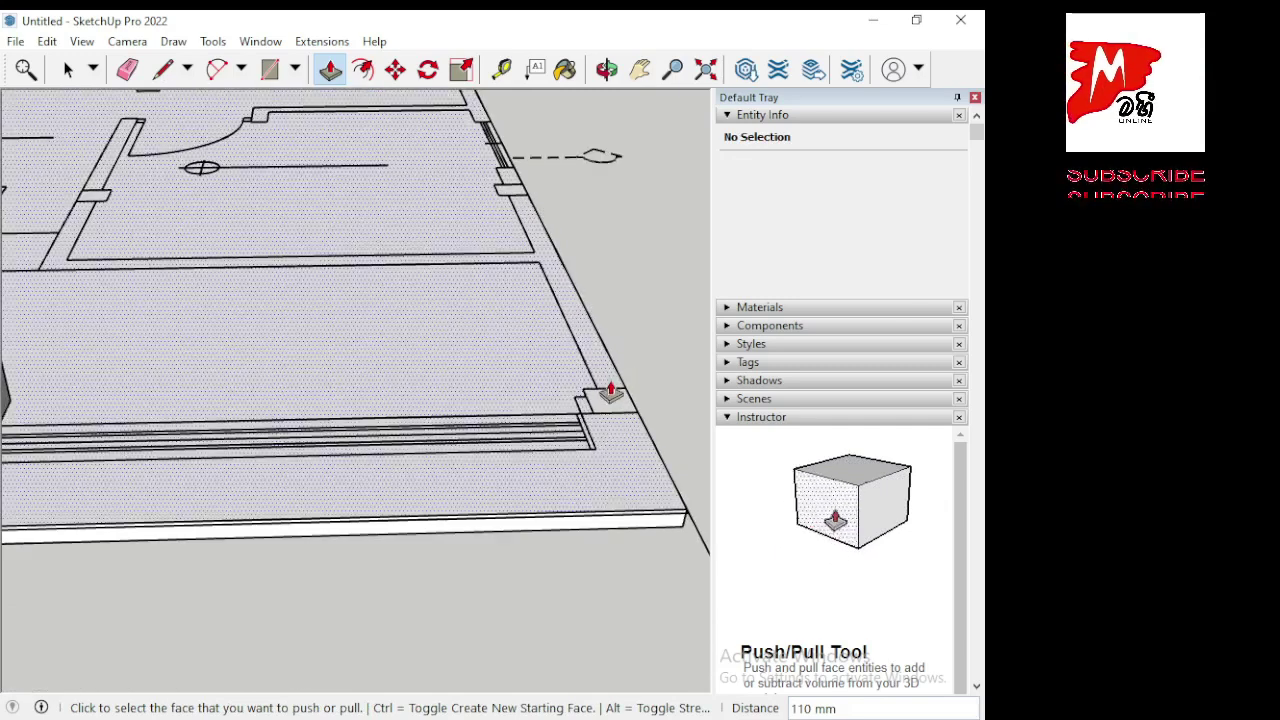
Raise the right-corner column square to the same 110 mm height.
click(609, 405)
scroll(616, 360, down, 2)
scroll(623, 351, down, 1)
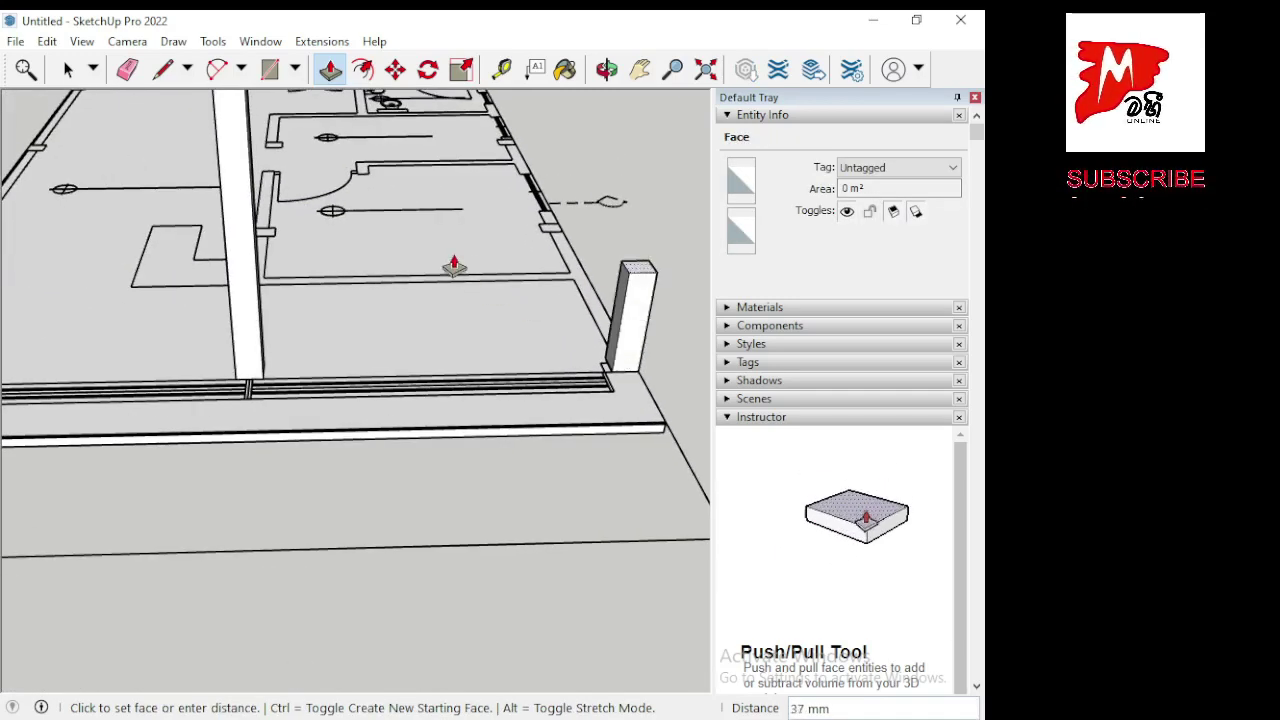
scroll(460, 285, down, 2)
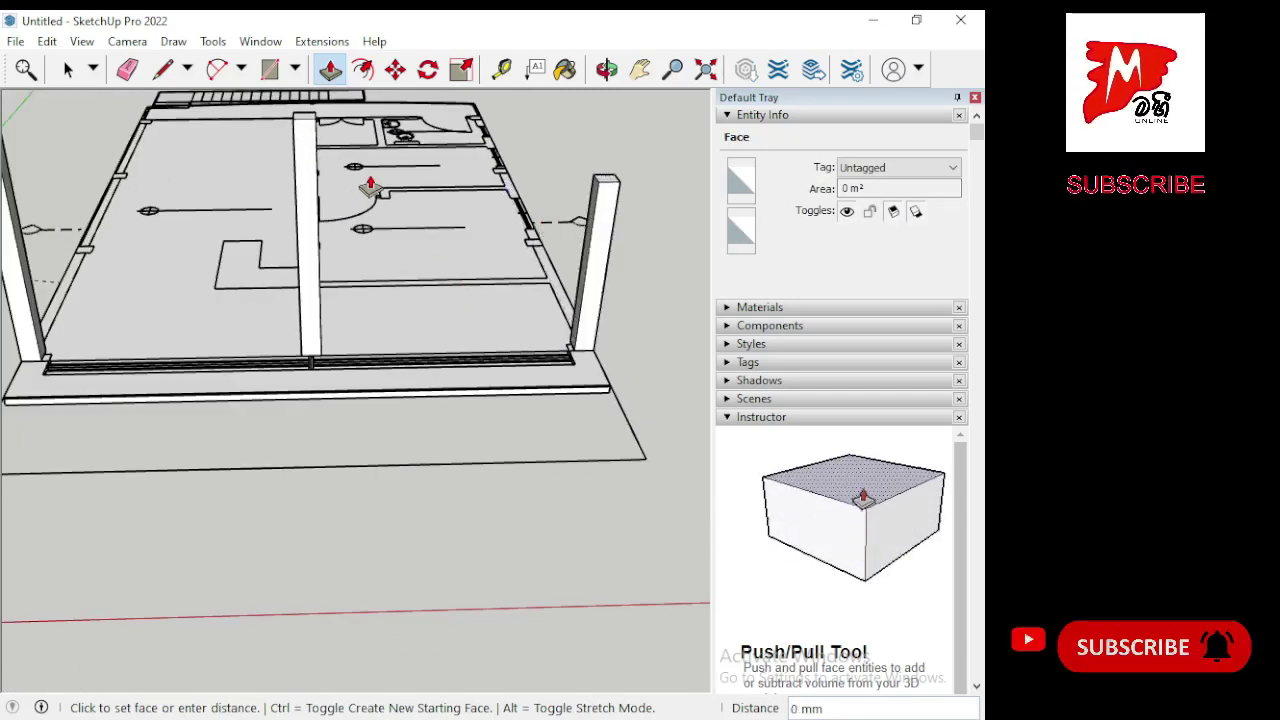
scroll(366, 194, down, 1)
scroll(425, 197, down, 1)
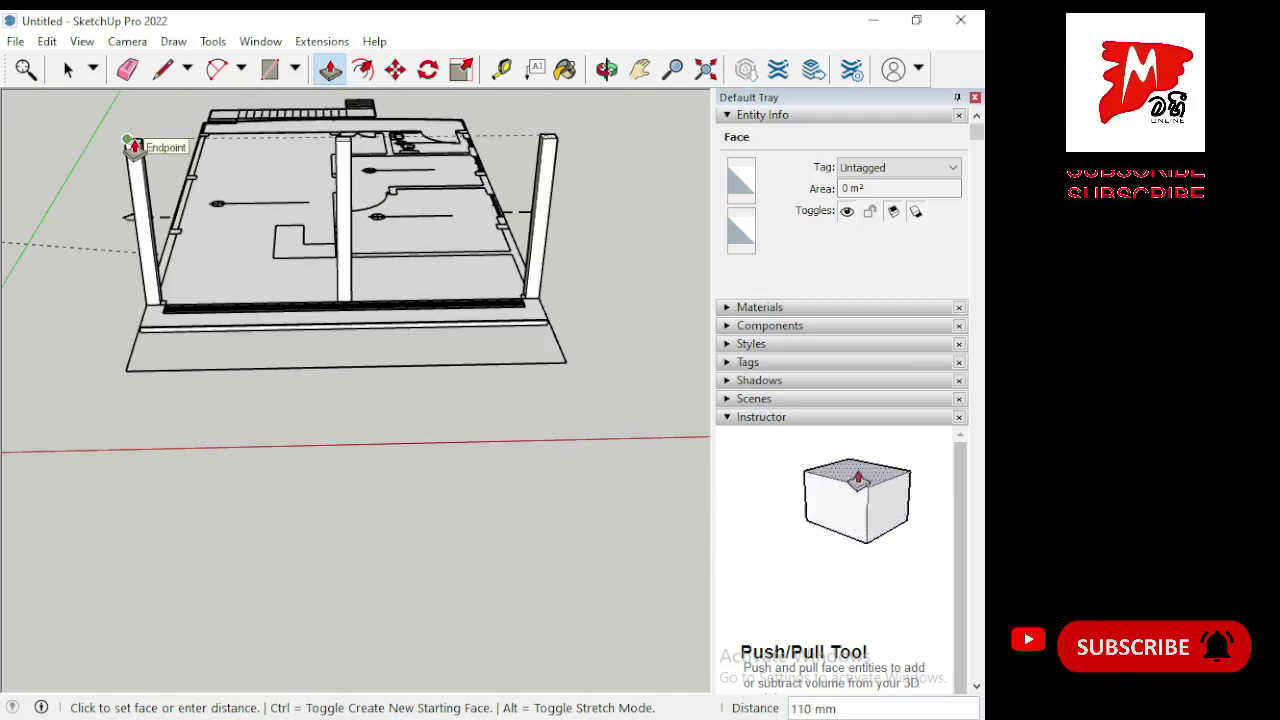
click(134, 147)
mouse_move(443, 243)
middle_down()
mouse_move(145, 352)
mouse_move(300, 246)
mouse_move(563, 286)
mouse_move(423, 457)
middle_up()
Push/pull the back-wall and interior-wall column squares up to the neighbouring 110 mm column height.
scroll(451, 560, down, 3)
scroll(317, 282, up, 3)
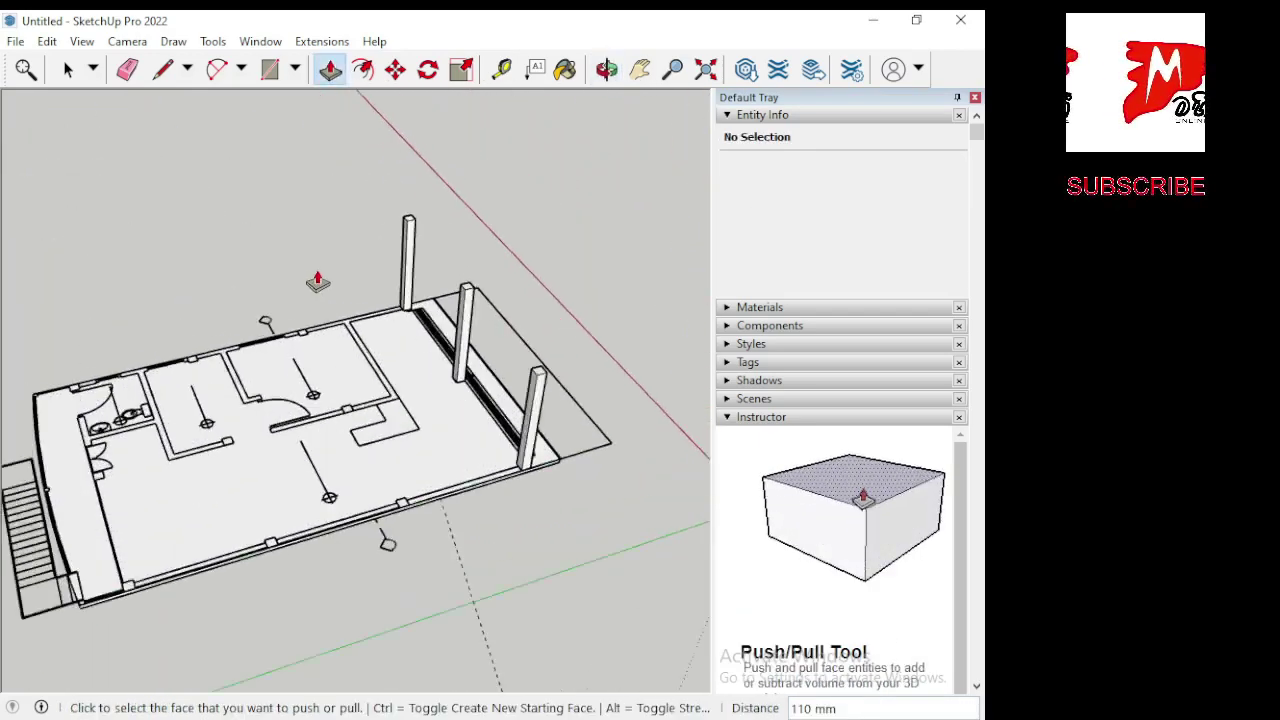
scroll(317, 282, up, 3)
scroll(483, 225, up, 2)
scroll(460, 234, up, 3)
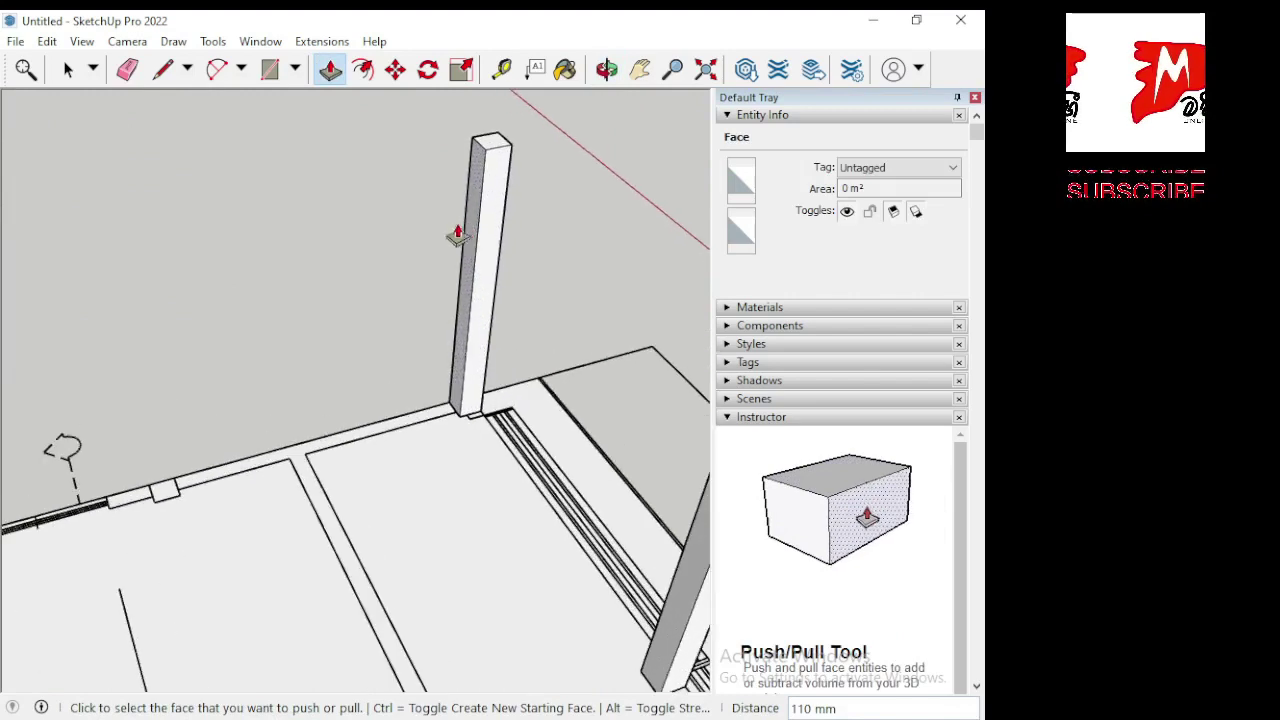
click(168, 492)
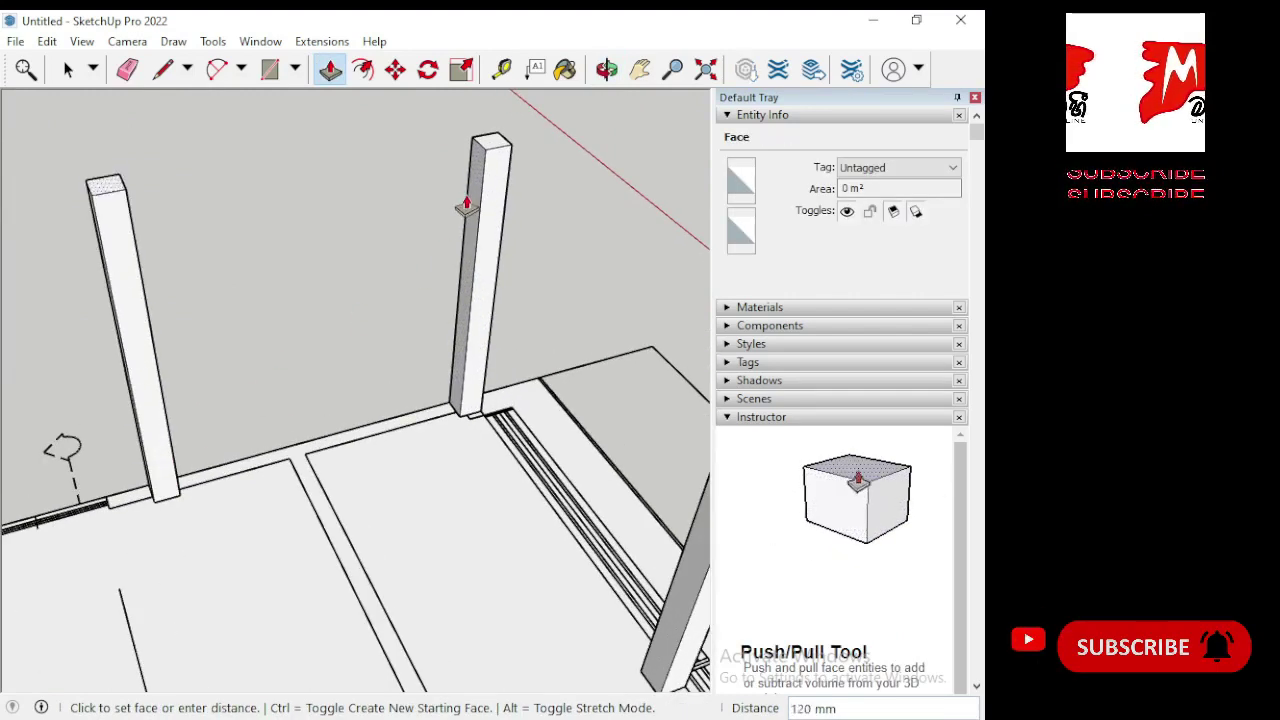
click(485, 155)
scroll(306, 217, down, 3)
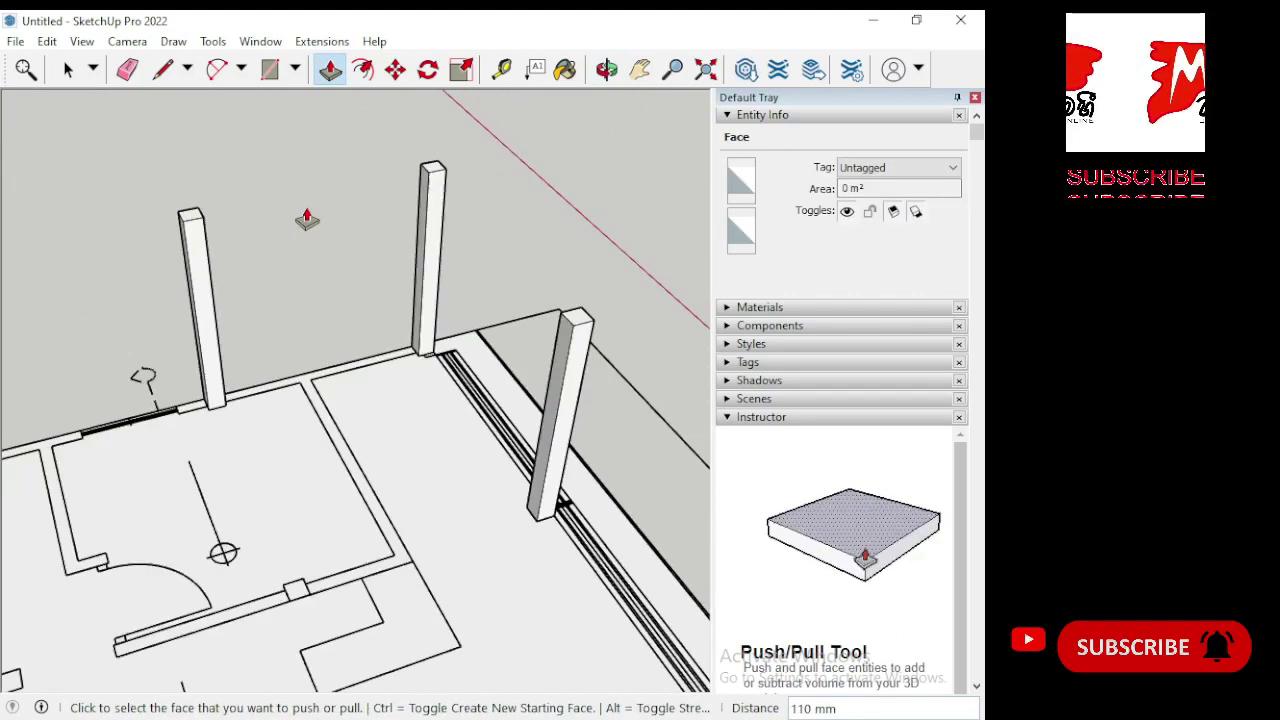
click(298, 594)
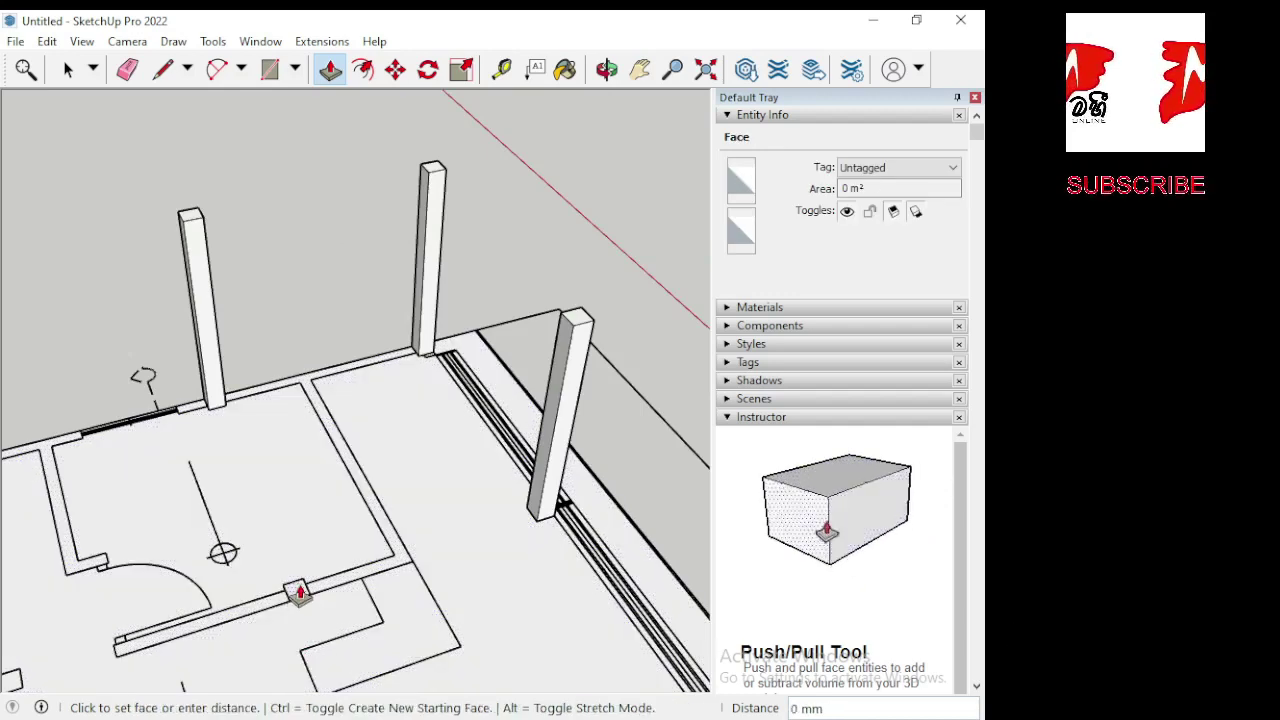
click(575, 328)
Raise two more column squares, including one on the back wall, to the existing 110 mm pillar tops.
scroll(363, 220, down, 3)
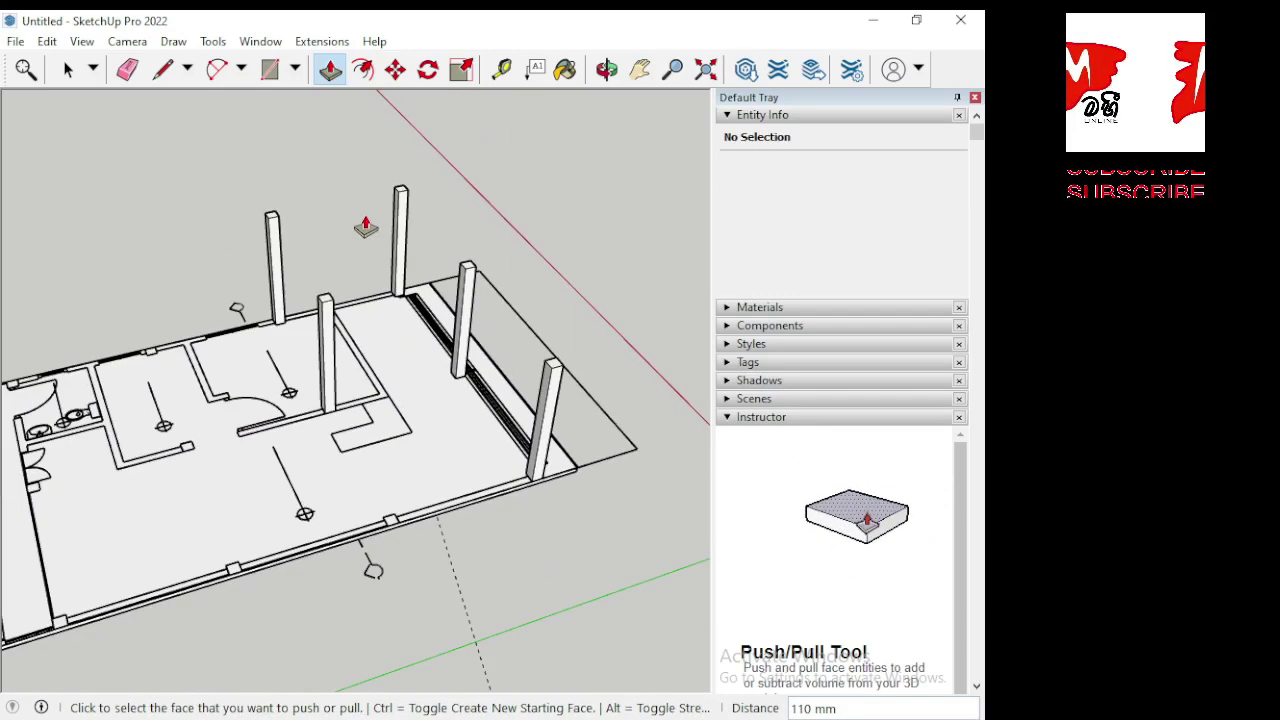
scroll(397, 517, up, 2)
scroll(386, 527, up, 3)
click(386, 527)
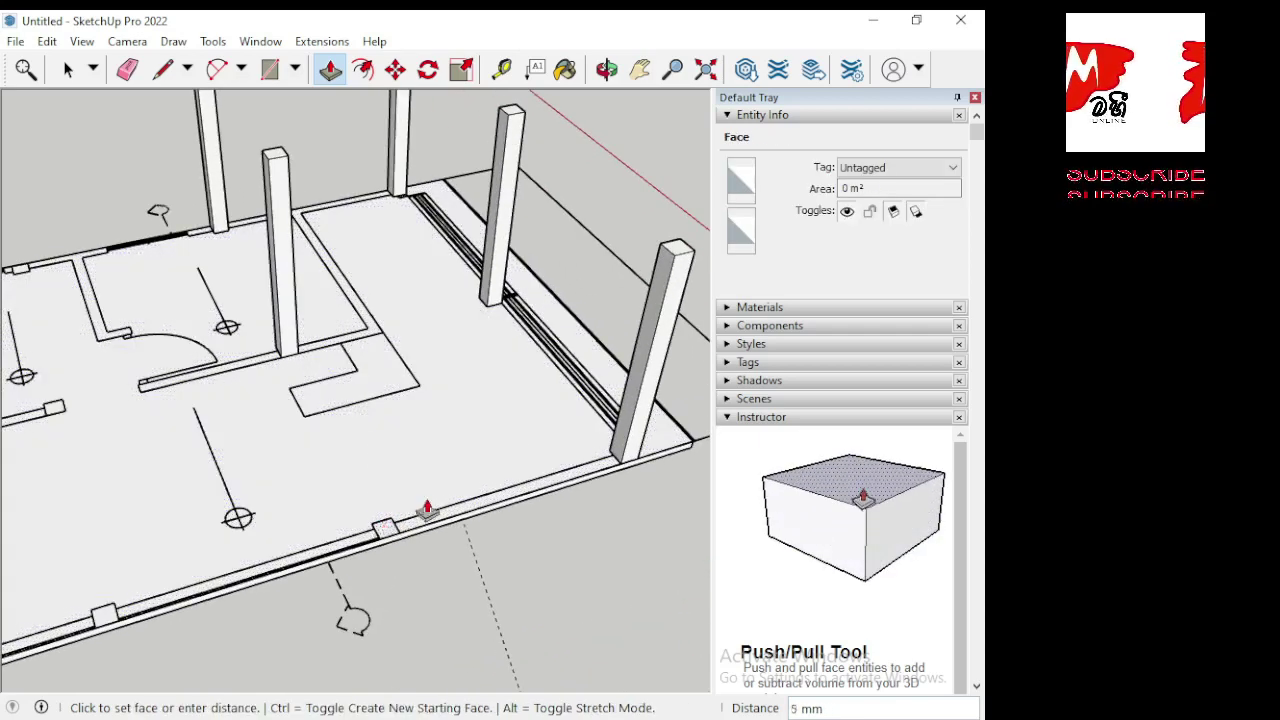
click(672, 257)
scroll(675, 320, down, 3)
scroll(249, 340, up, 2)
scroll(257, 291, up, 2)
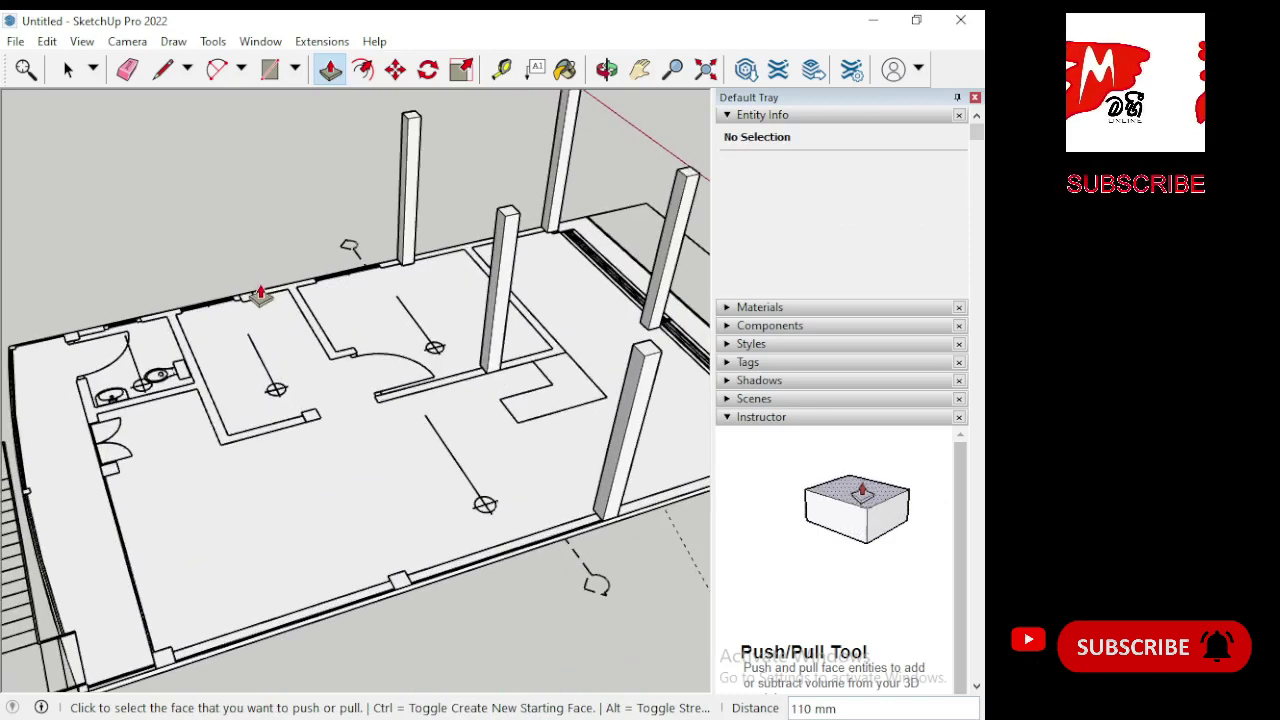
scroll(251, 286, up, 2)
scroll(231, 333, up, 2)
click(231, 333)
scroll(160, 405, down, 2)
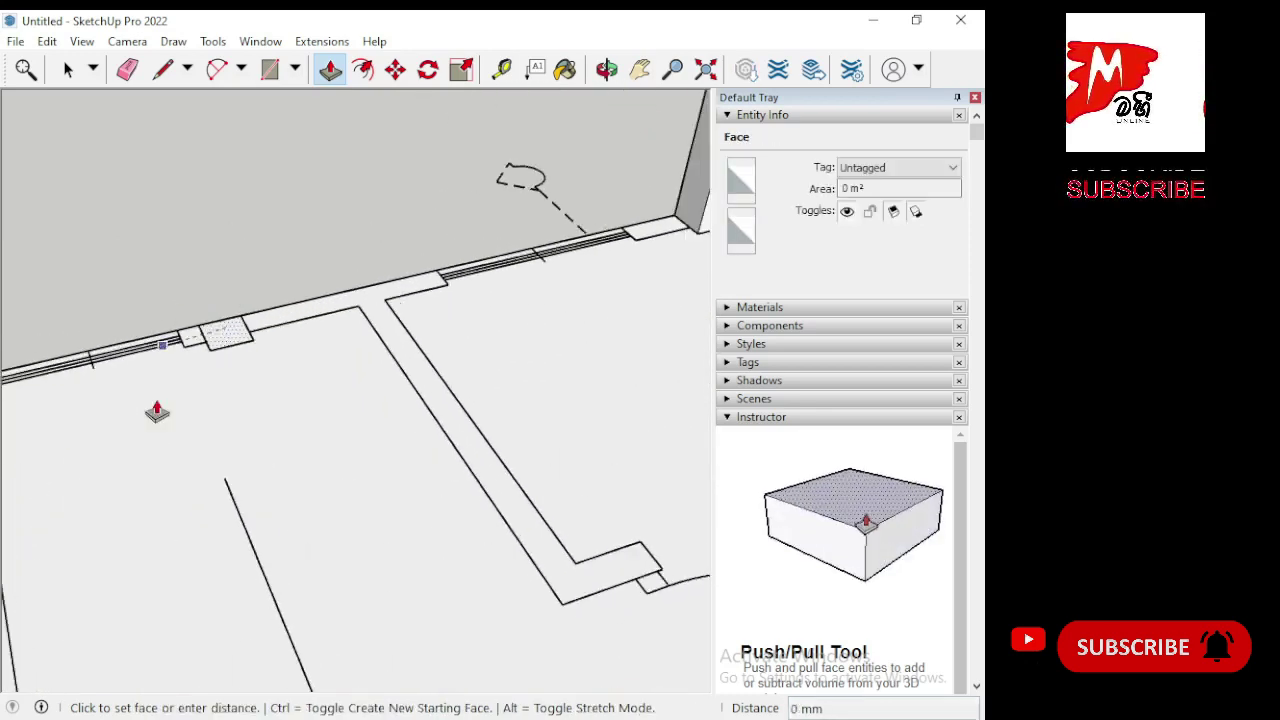
scroll(214, 434, down, 2)
scroll(217, 452, down, 1)
scroll(225, 447, down, 3)
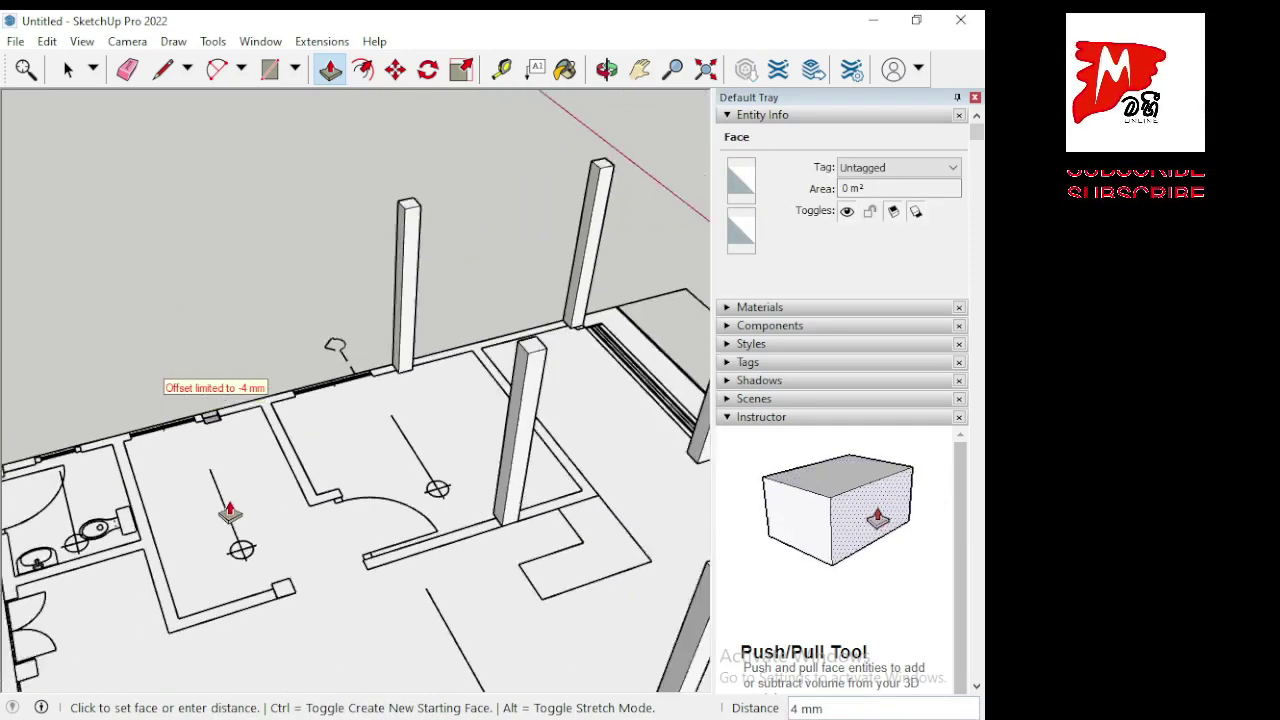
scroll(388, 268, up, 2)
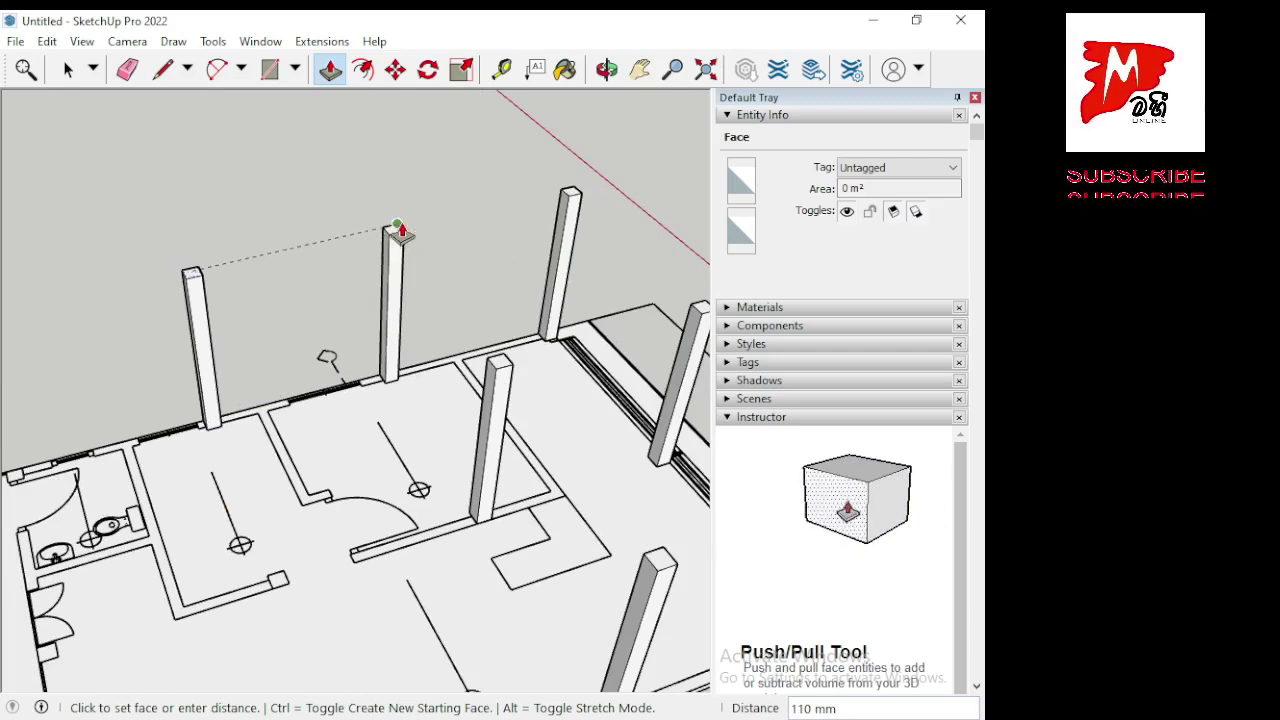
click(393, 237)
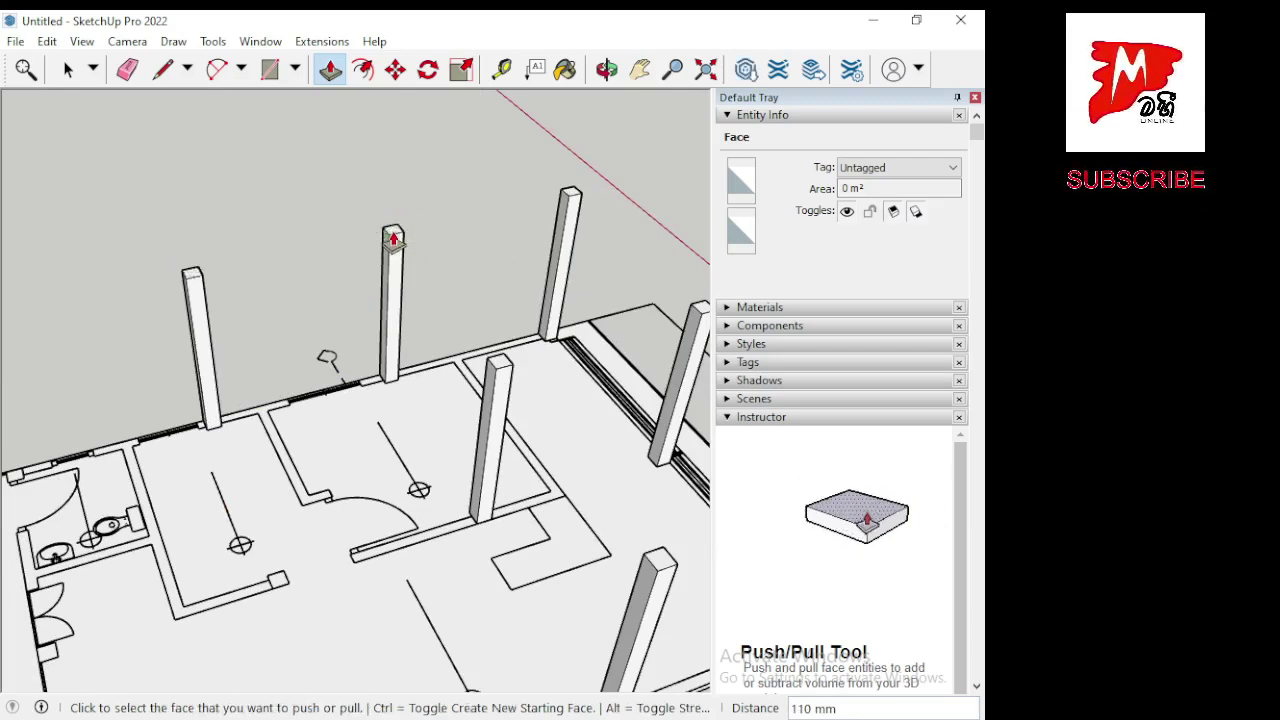
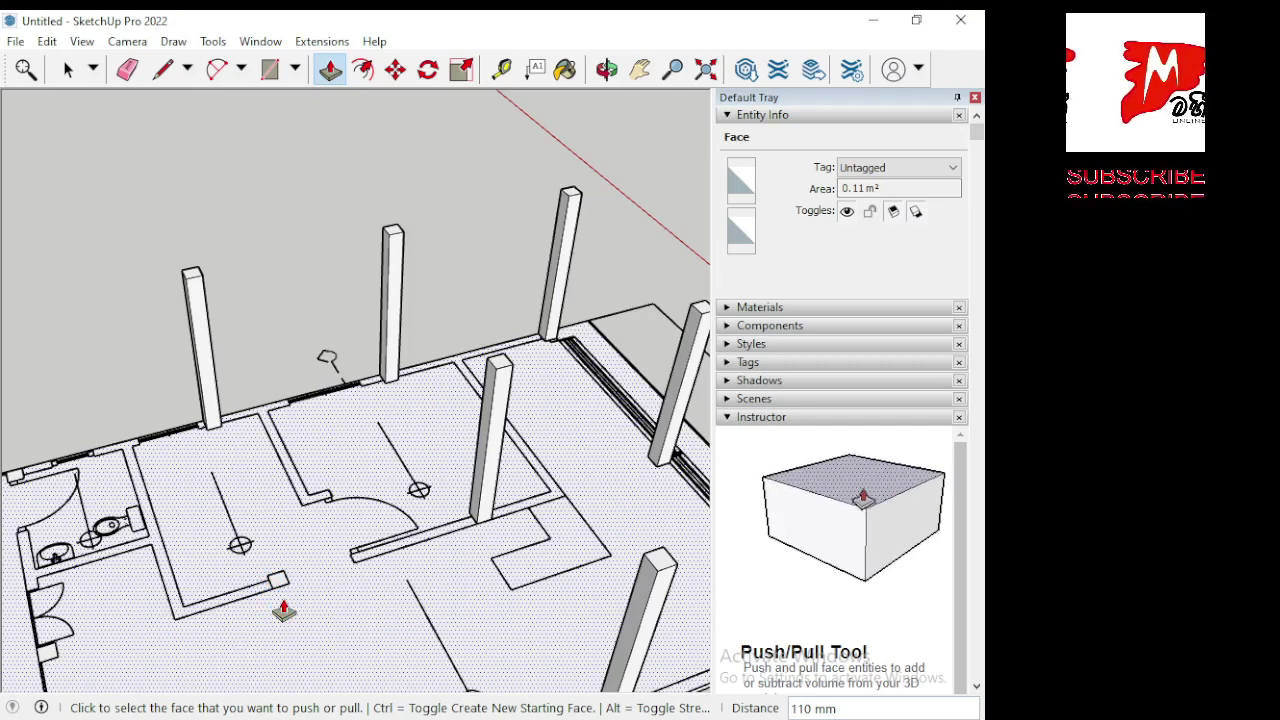
Push/Pull two small column squares up to the existing columns' height.
scroll(284, 610, up, 2)
scroll(280, 595, up, 2)
click(277, 582)
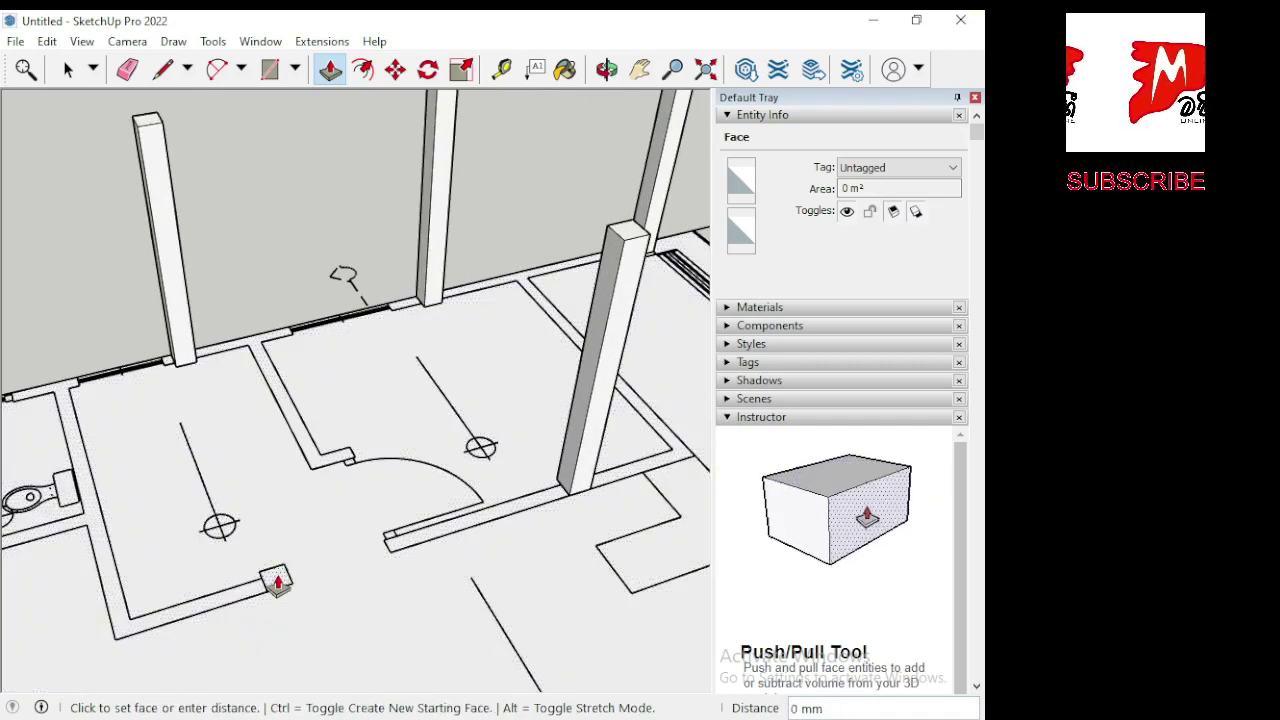
scroll(277, 582, down, 2)
scroll(277, 510, down, 2)
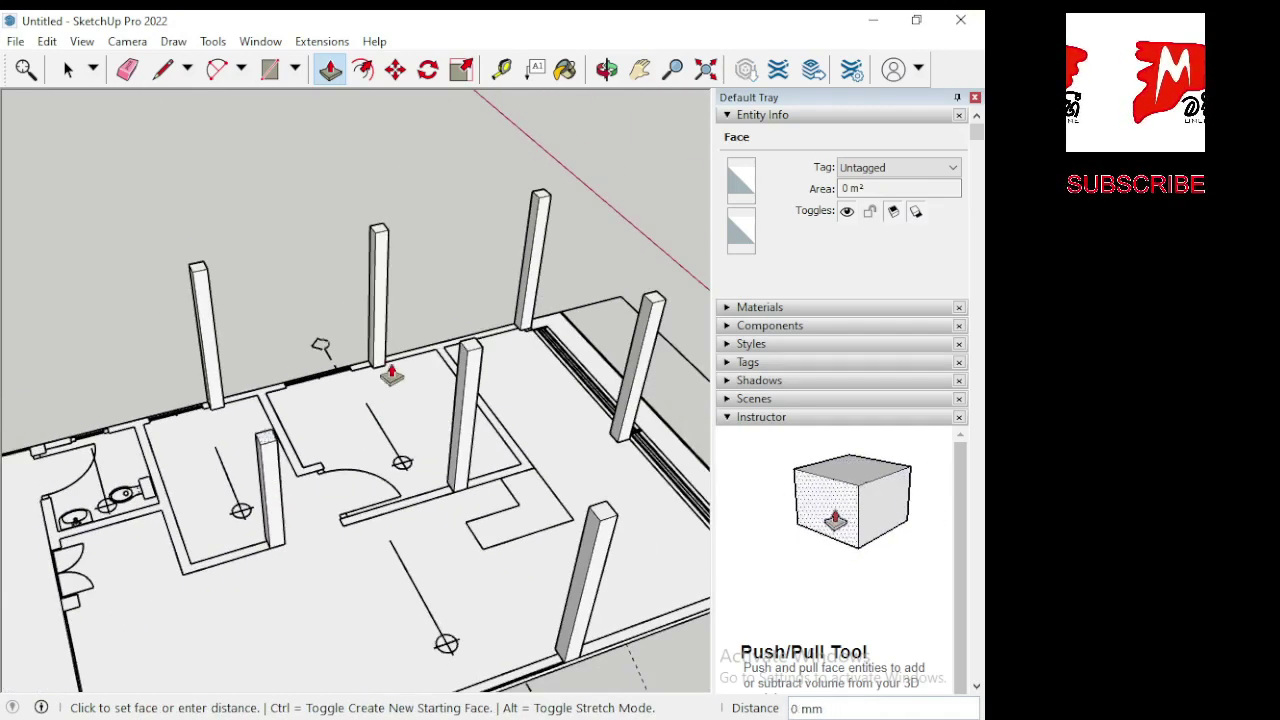
click(385, 237)
scroll(360, 237, down, 1)
scroll(371, 571, down, 2)
scroll(352, 519, up, 3)
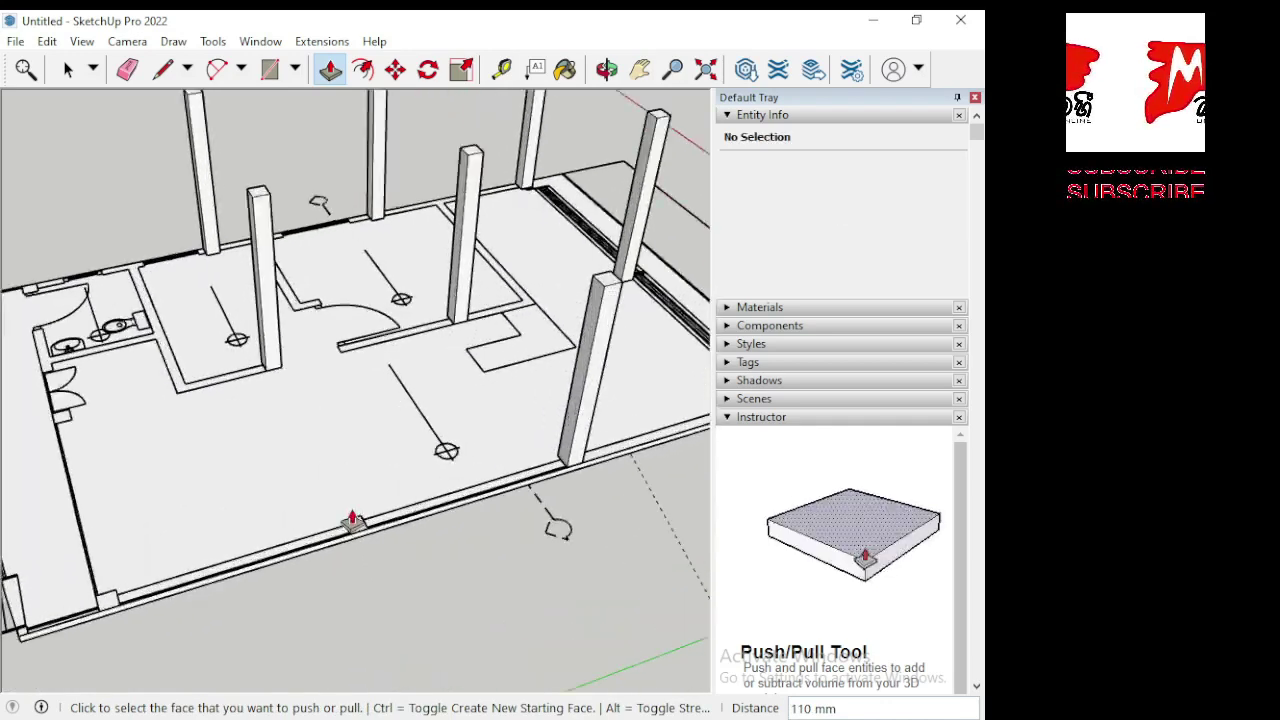
scroll(352, 520, up, 1)
click(354, 522)
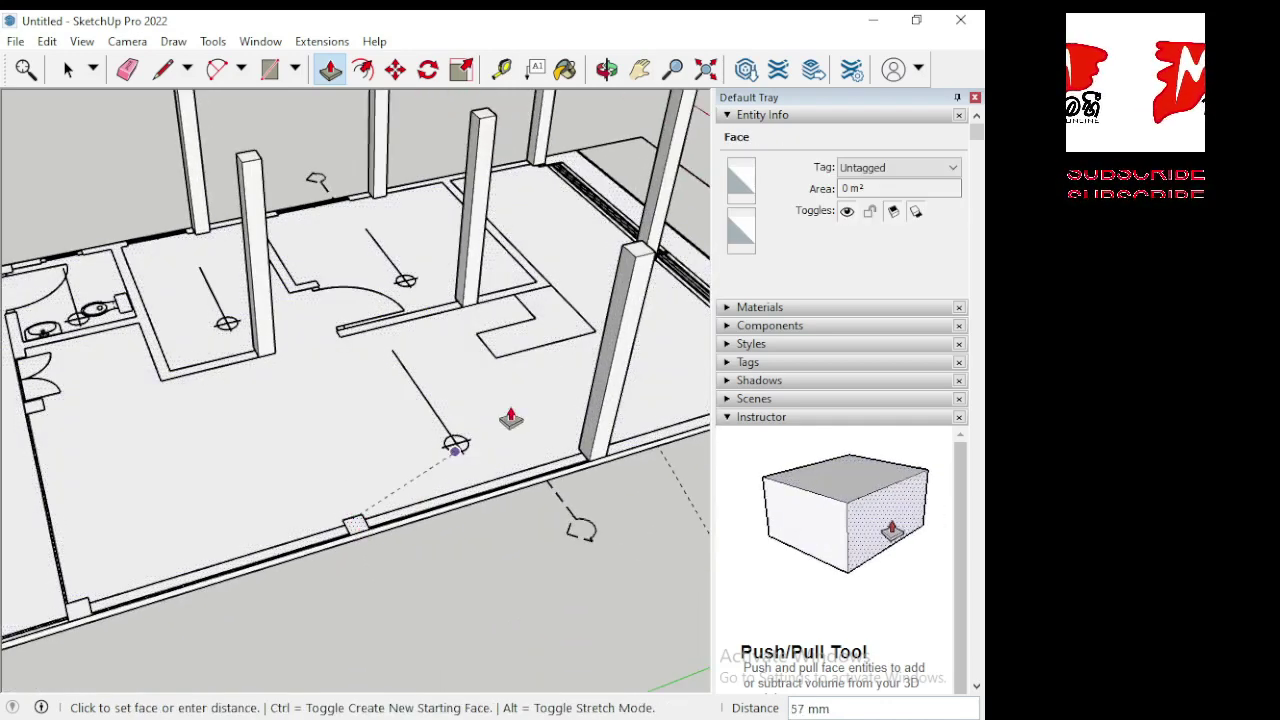
click(646, 258)
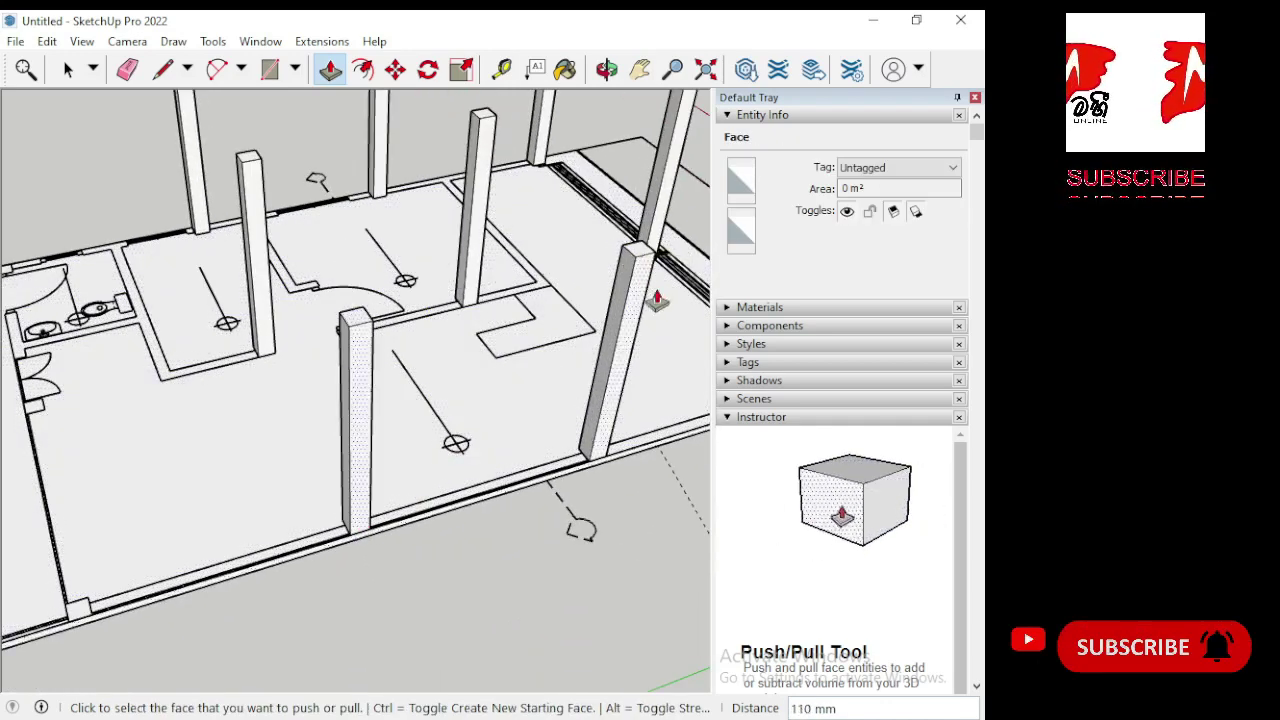
Raise the columns near the lower floor edge and in the left room to 110 mm.
scroll(683, 362, down, 2)
scroll(302, 512, down, 1)
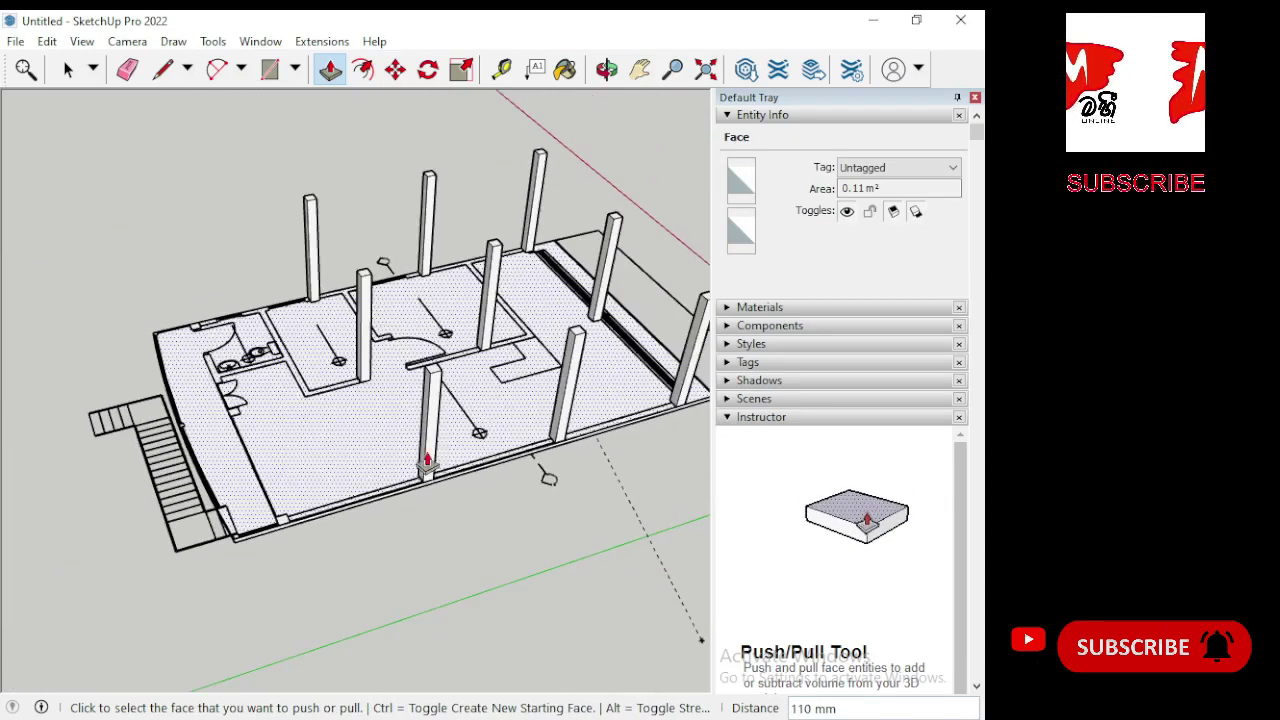
scroll(206, 451, up, 2)
scroll(329, 563, up, 1)
scroll(369, 577, up, 1)
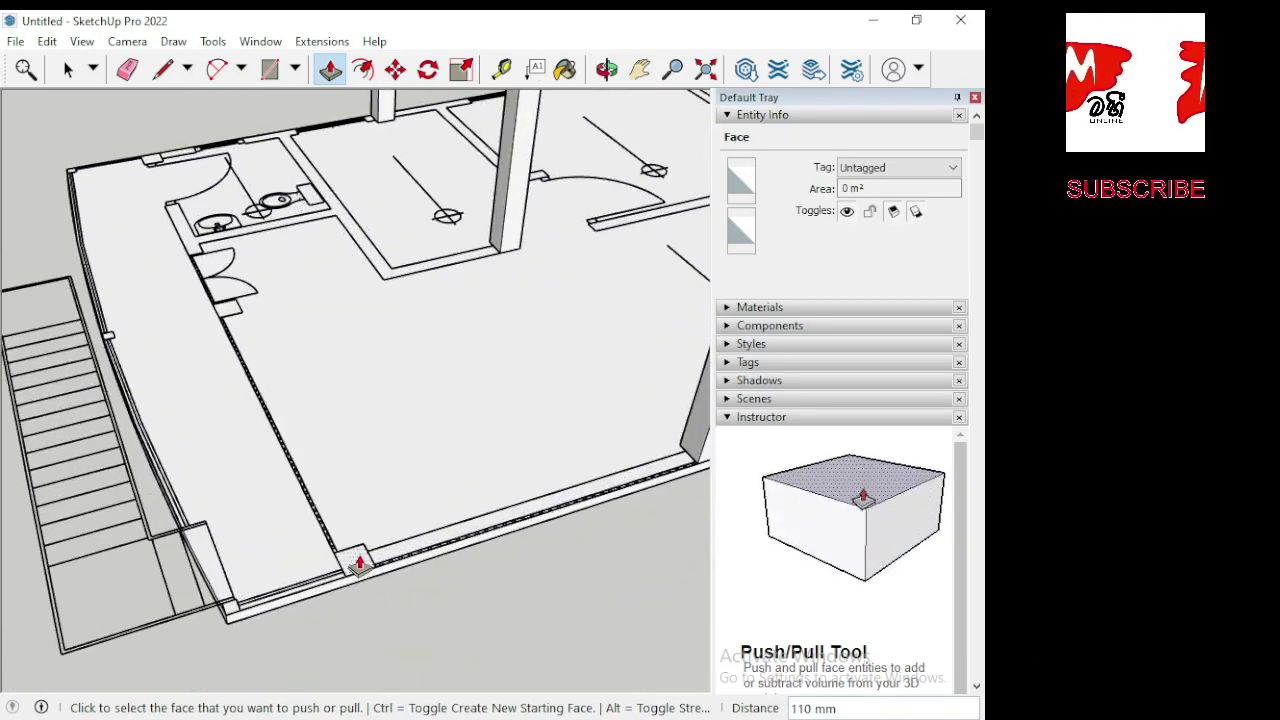
click(352, 562)
scroll(330, 490, down, 1)
scroll(285, 518, down, 1)
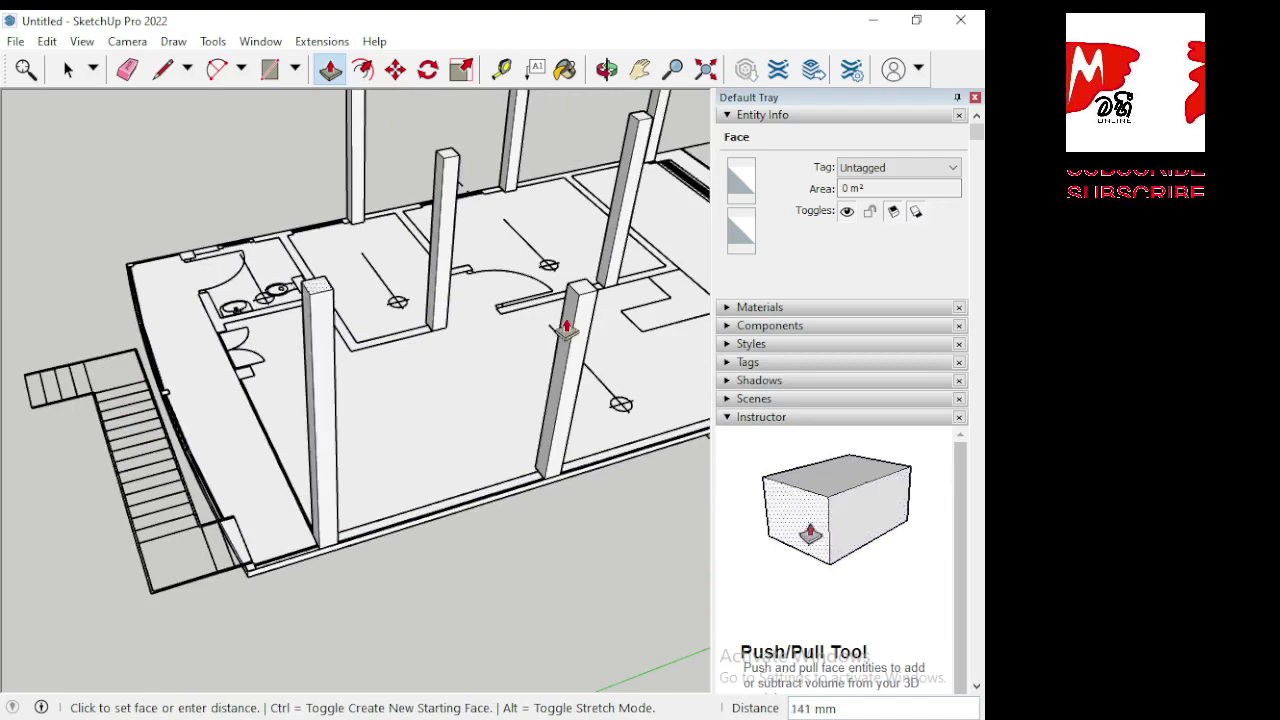
click(580, 300)
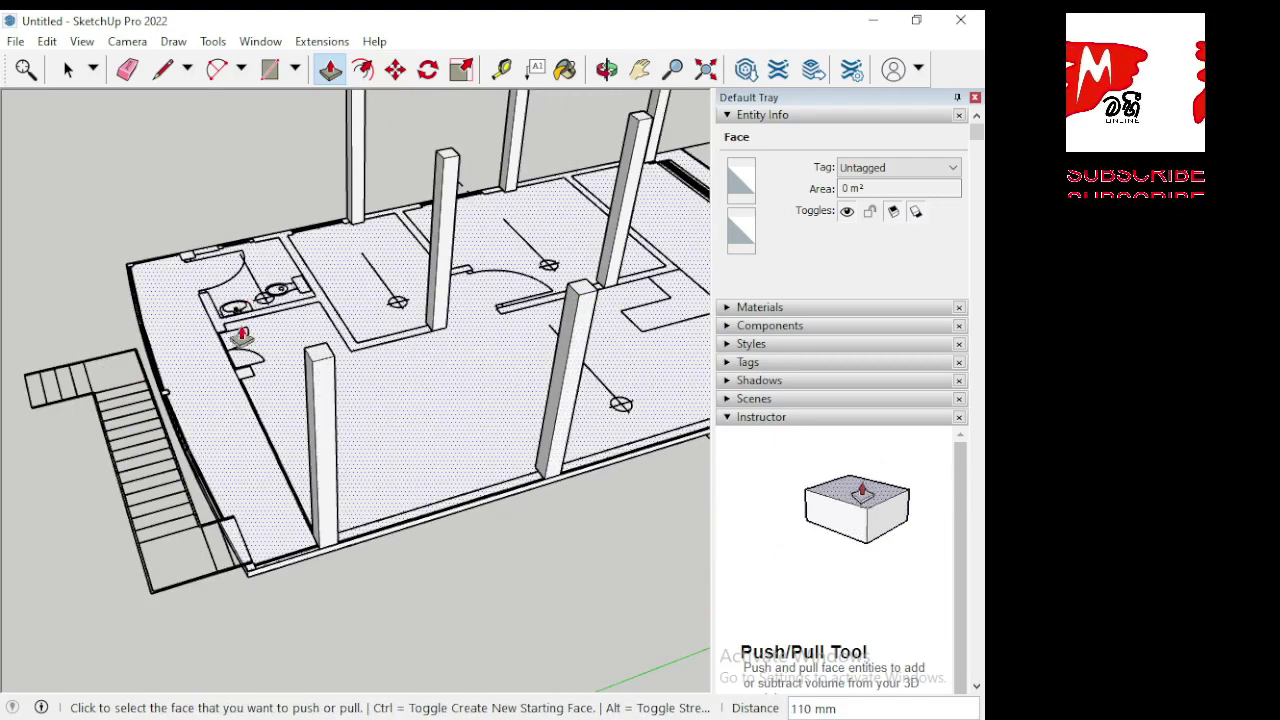
scroll(240, 323, up, 2)
click(250, 410)
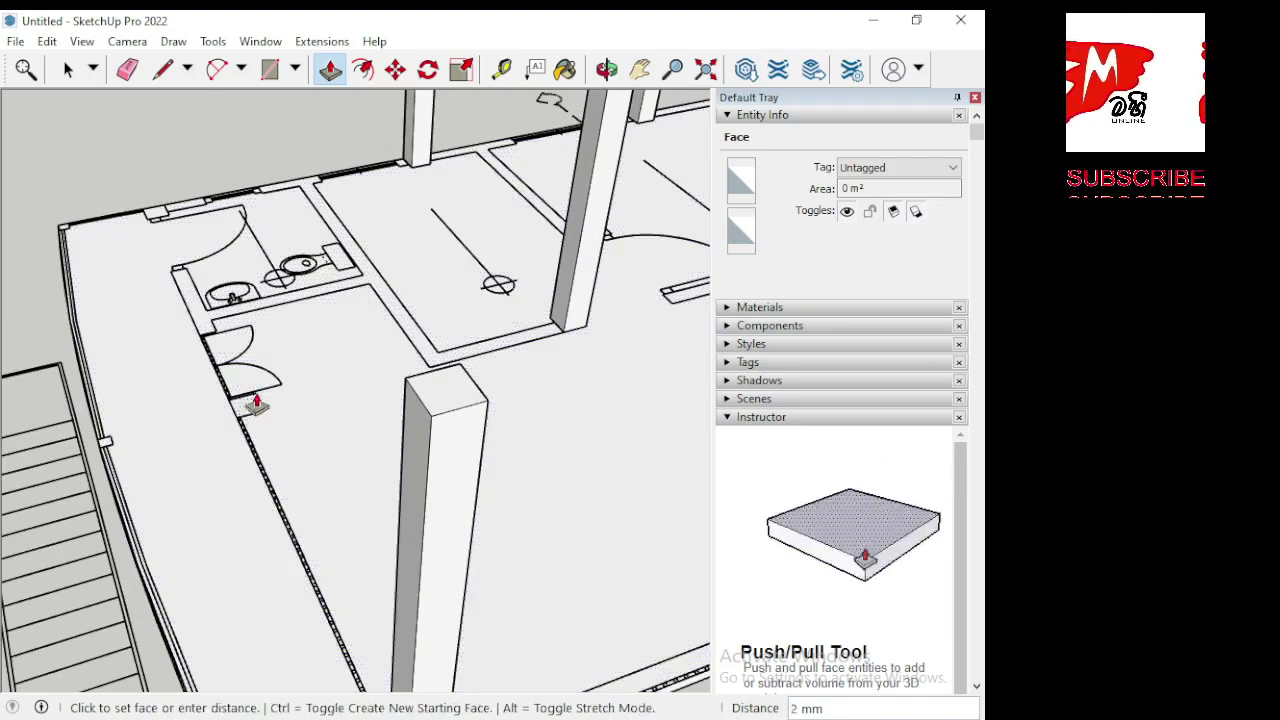
click(434, 414)
Begin raising the last column square beside the wall.
scroll(418, 565, up, 2)
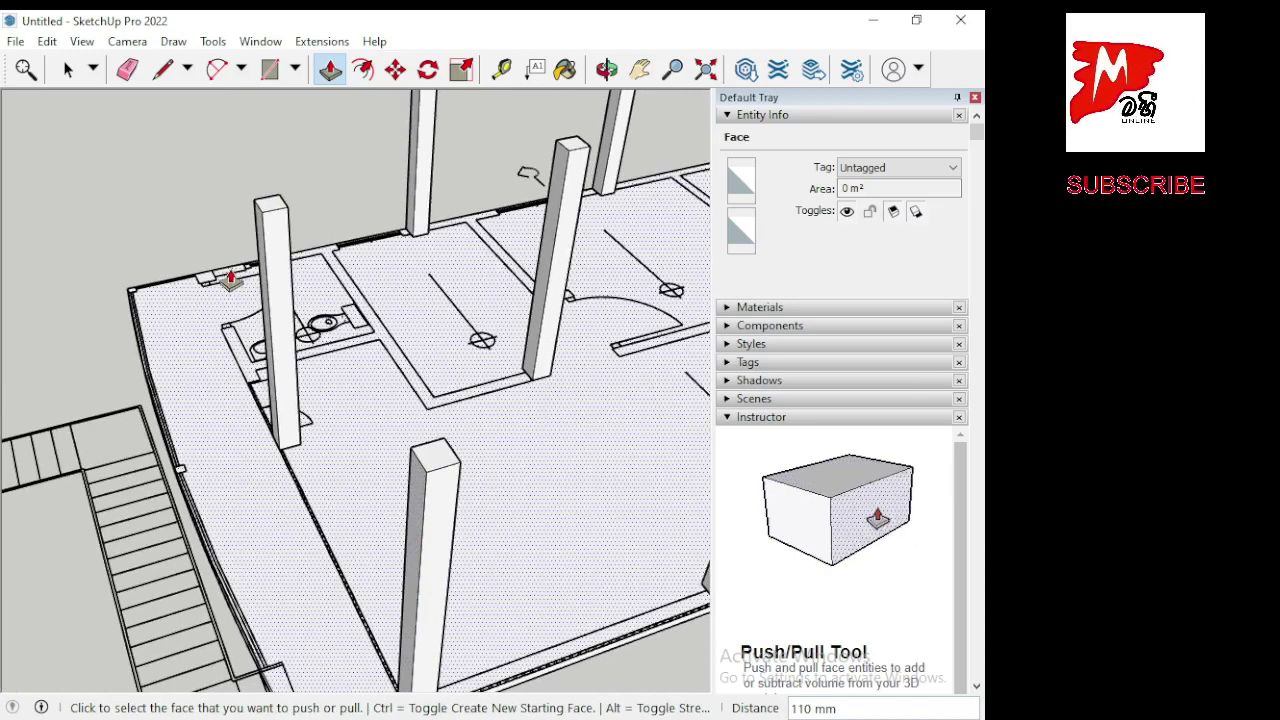
scroll(204, 230, up, 3)
scroll(200, 260, down, 3)
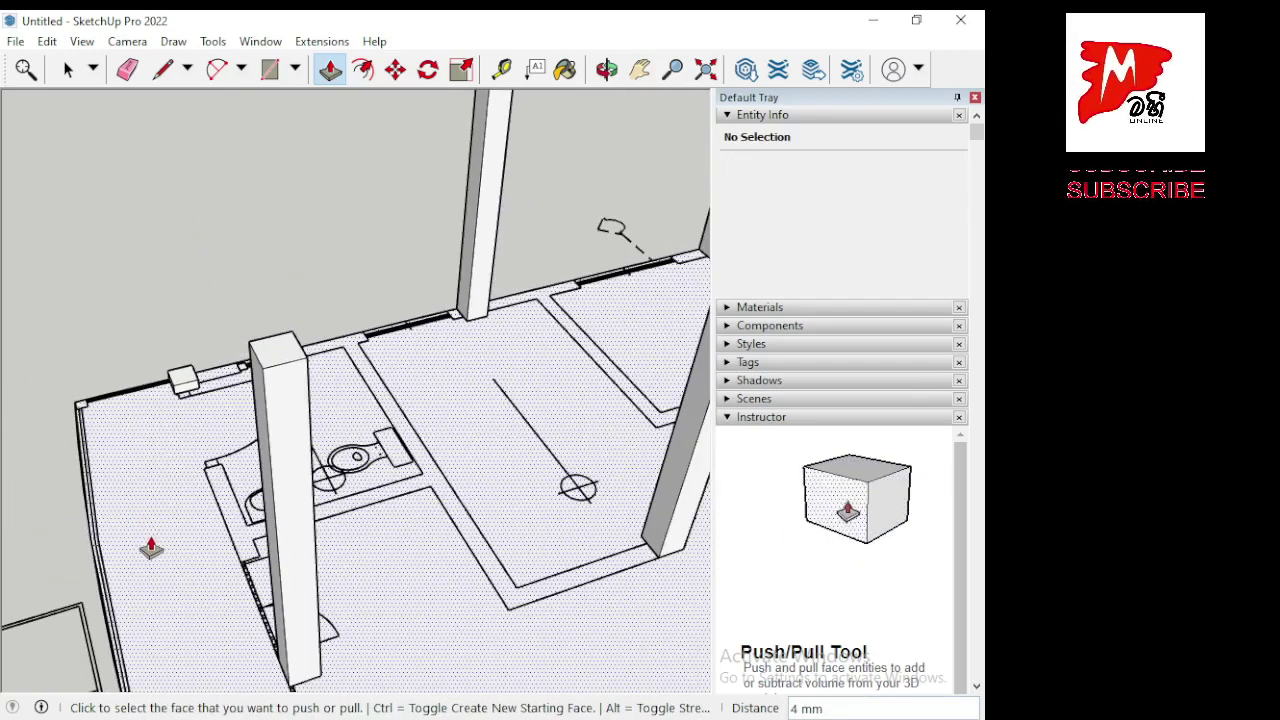
scroll(143, 575, down, 2)
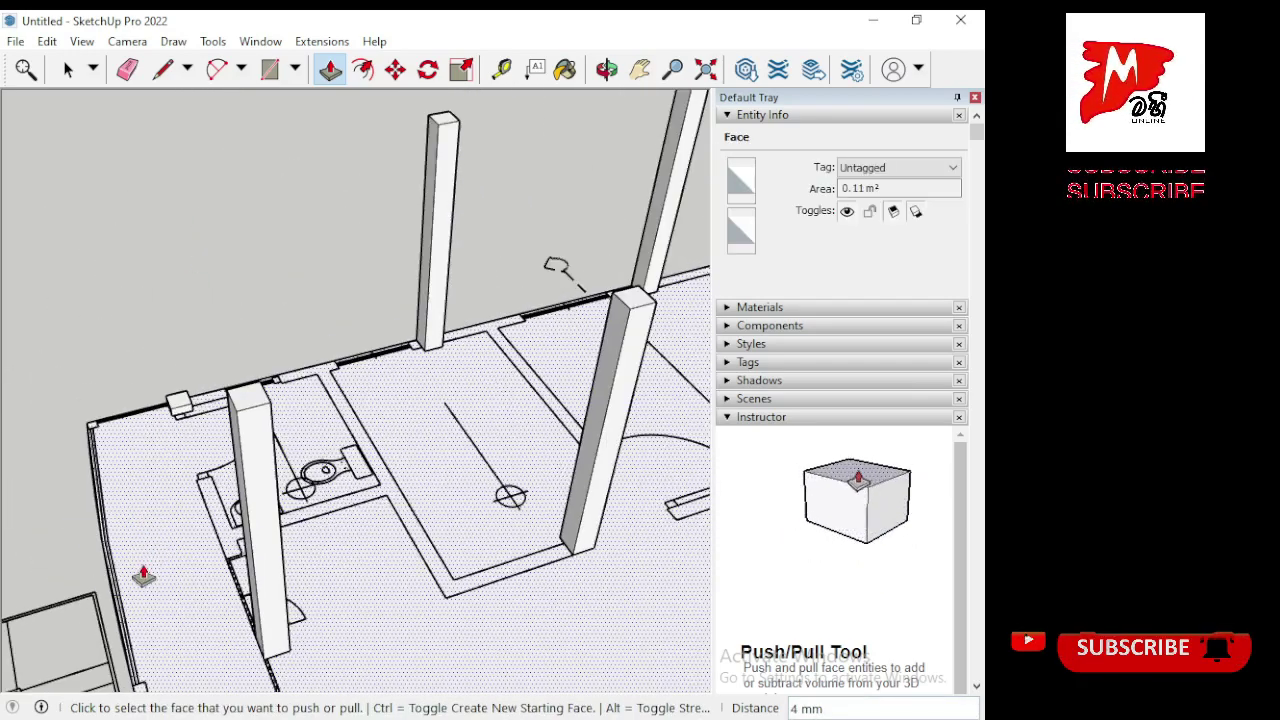
click(182, 408)
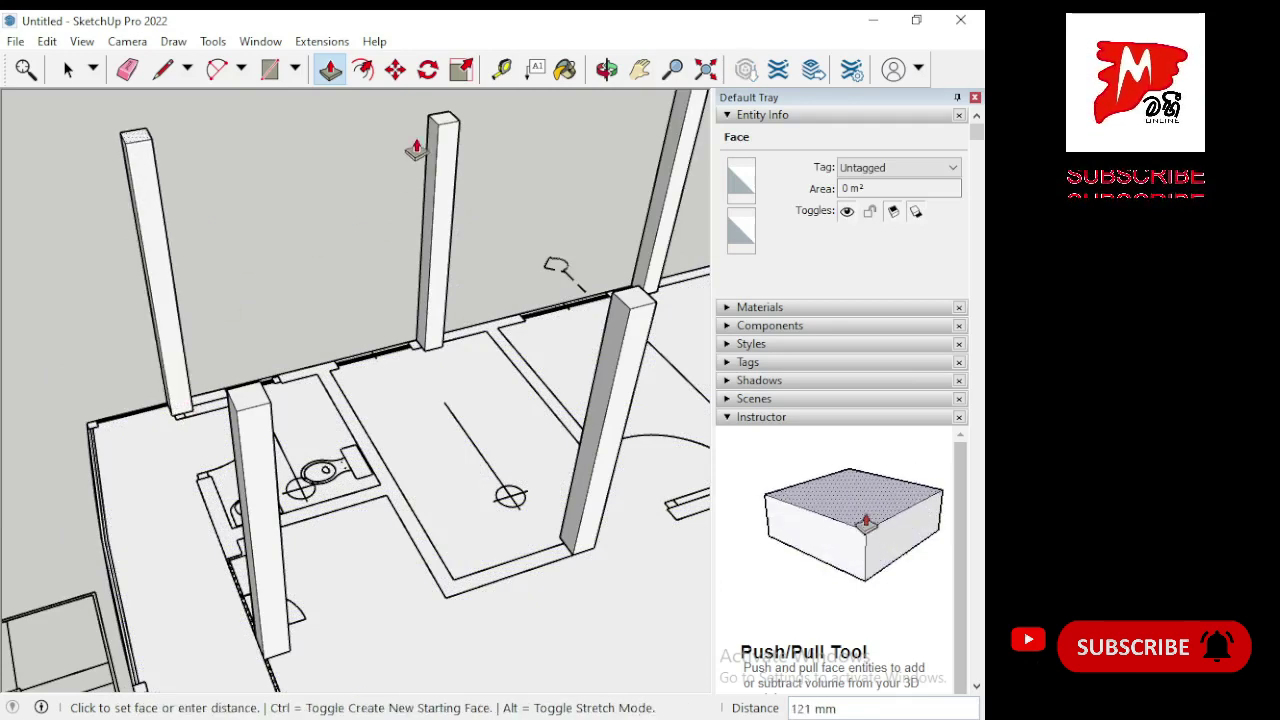
click(440, 127)
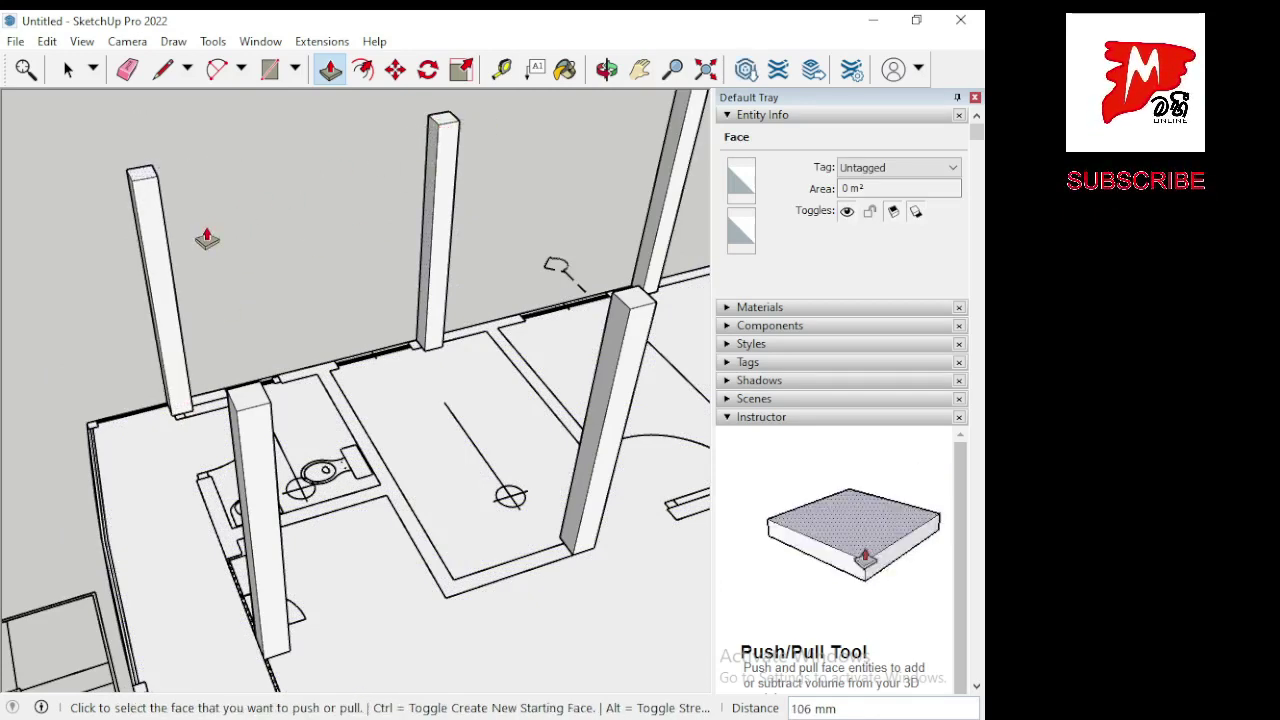
middle_drag(206, 237, 188, 375)
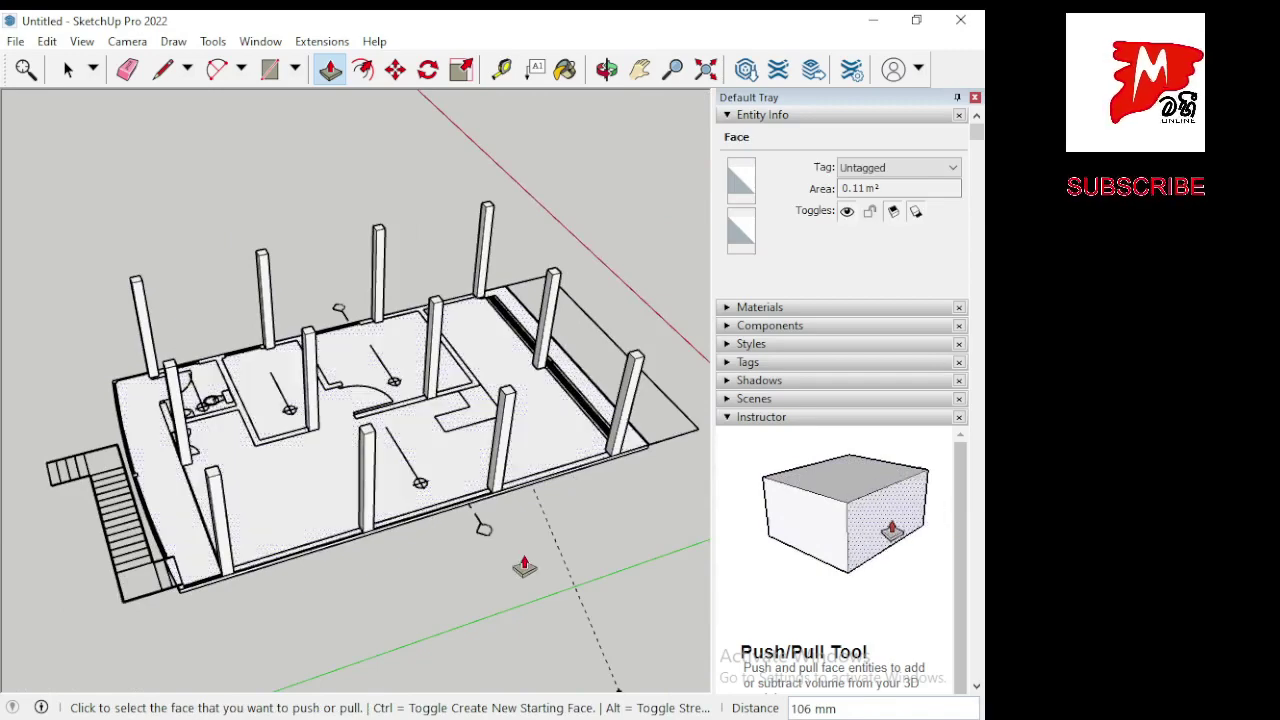
mouse_move(524, 566)
middle_down()
mouse_move(551, 571)
mouse_move(429, 546)
mouse_move(166, 529)
mouse_move(290, 550)
middle_up()
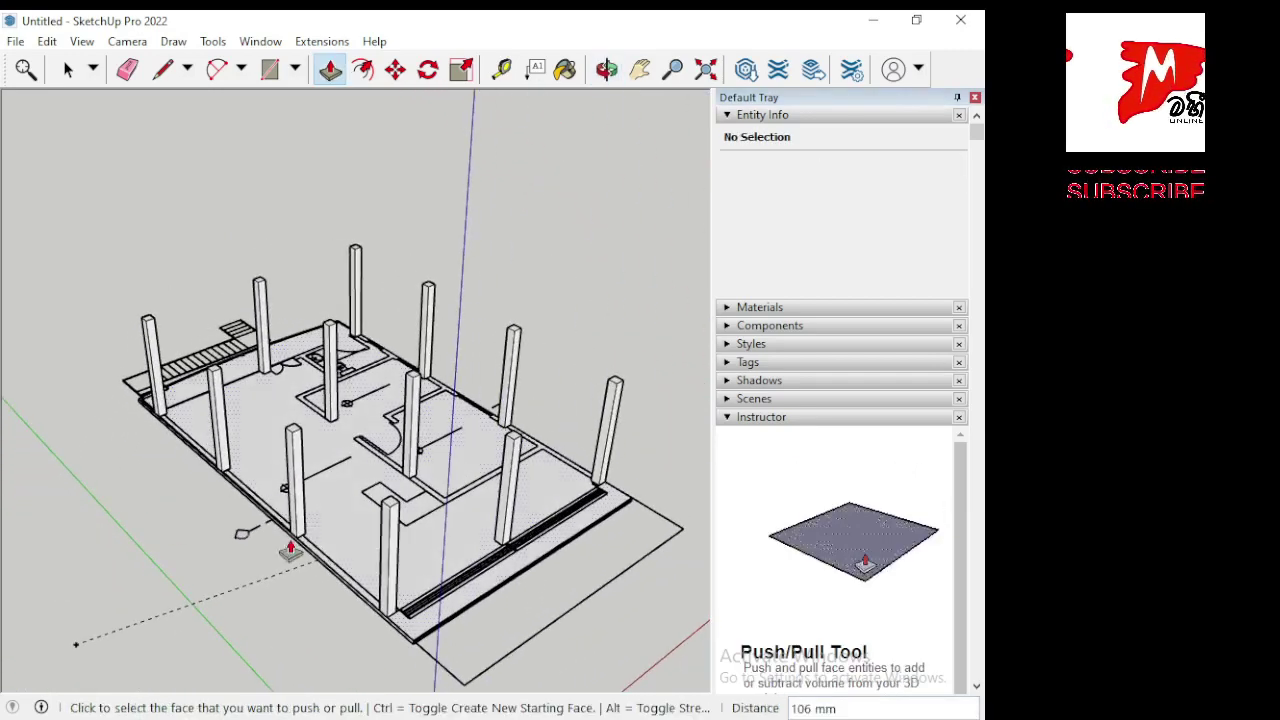
mouse_move(669, 578)
middle_down()
mouse_move(183, 537)
mouse_move(126, 537)
mouse_move(110, 567)
mouse_move(71, 557)
mouse_move(243, 591)
mouse_move(109, 549)
mouse_move(3, 553)
middle_up()
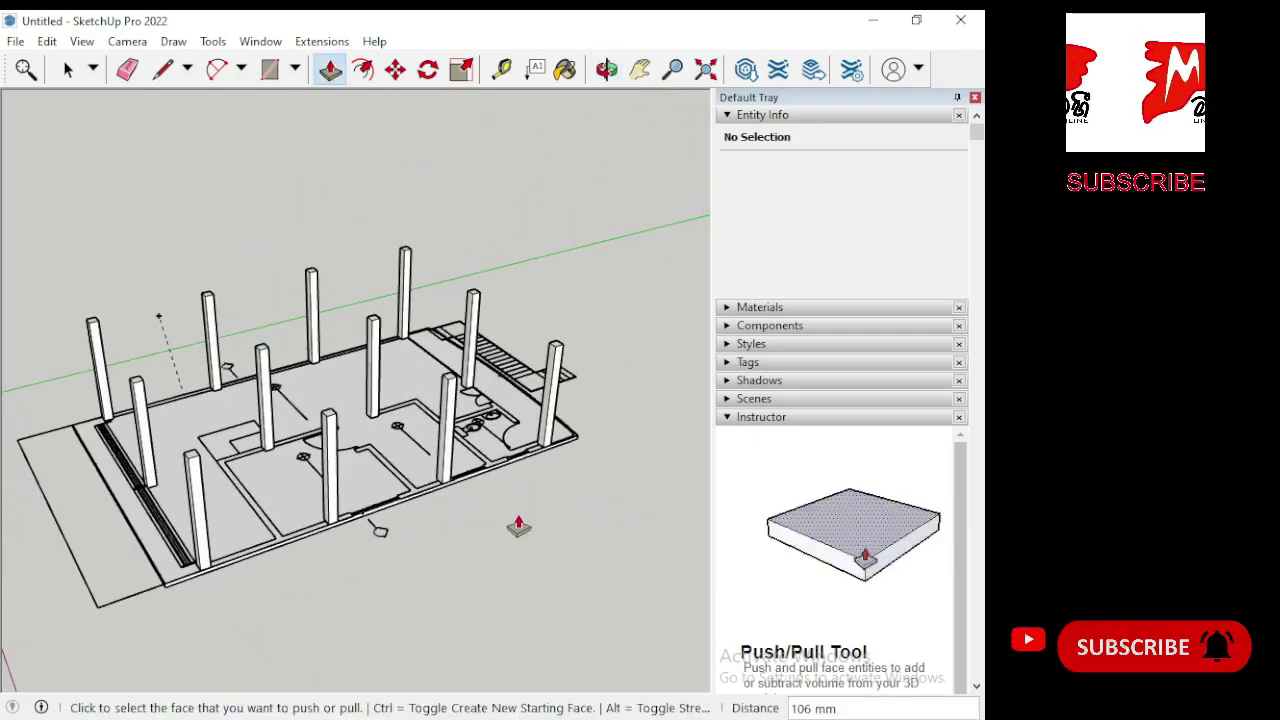
mouse_move(517, 526)
middle_down()
mouse_move(83, 543)
mouse_move(101, 355)
middle_up()
scroll(101, 355, up, 2)
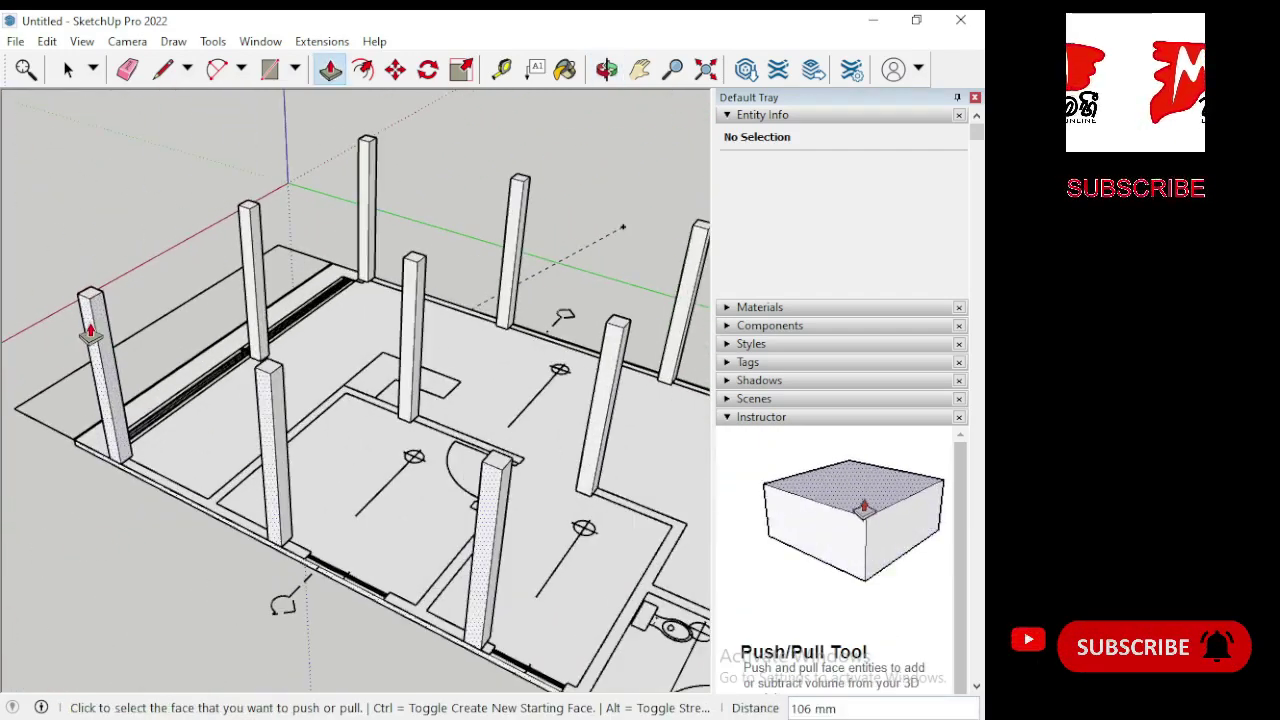
scroll(86, 337, up, 2)
middle_drag(166, 466, 95, 476)
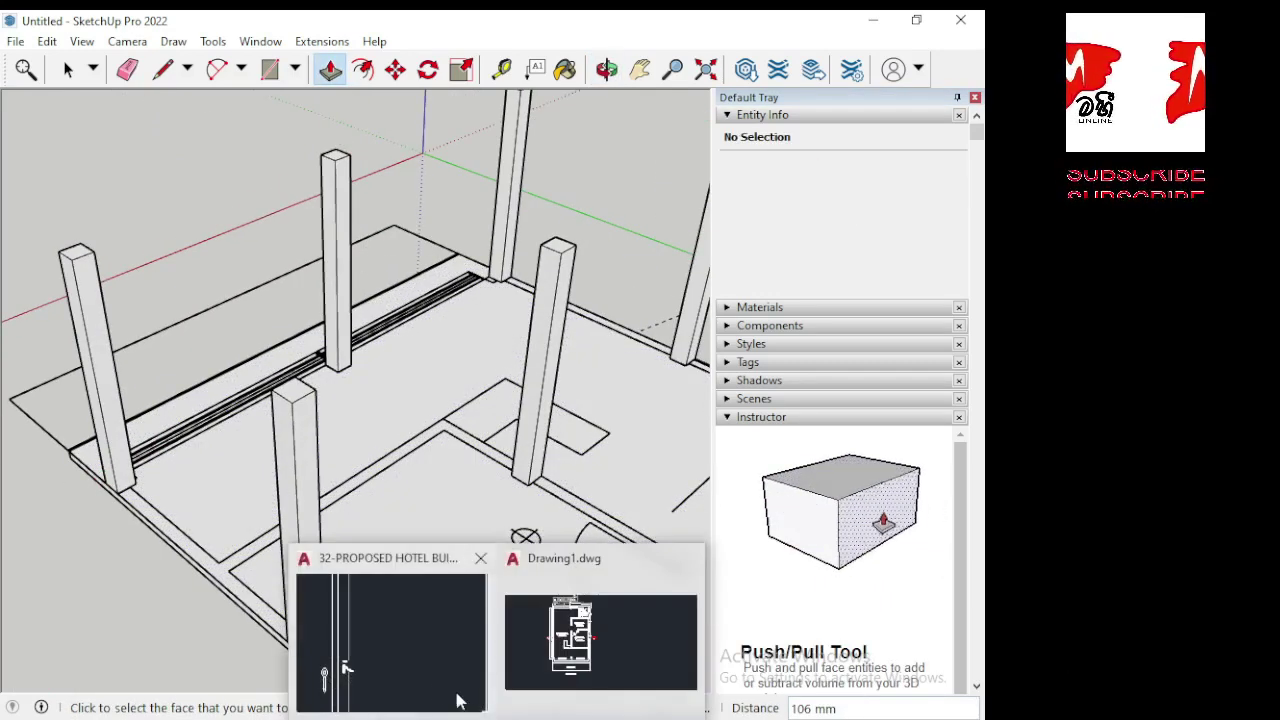
click(435, 690)
scroll(421, 580, down, 2)
scroll(421, 580, down, 3)
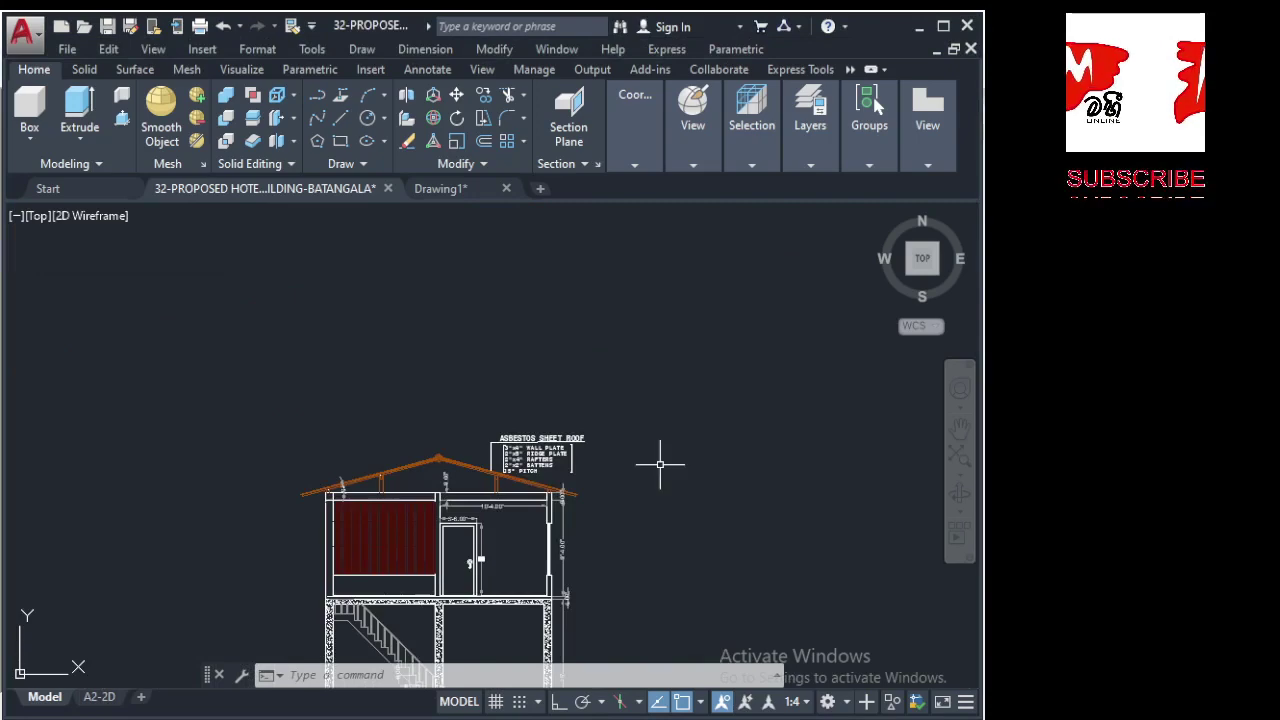
scroll(663, 464, down, 3)
scroll(393, 532, down, 2)
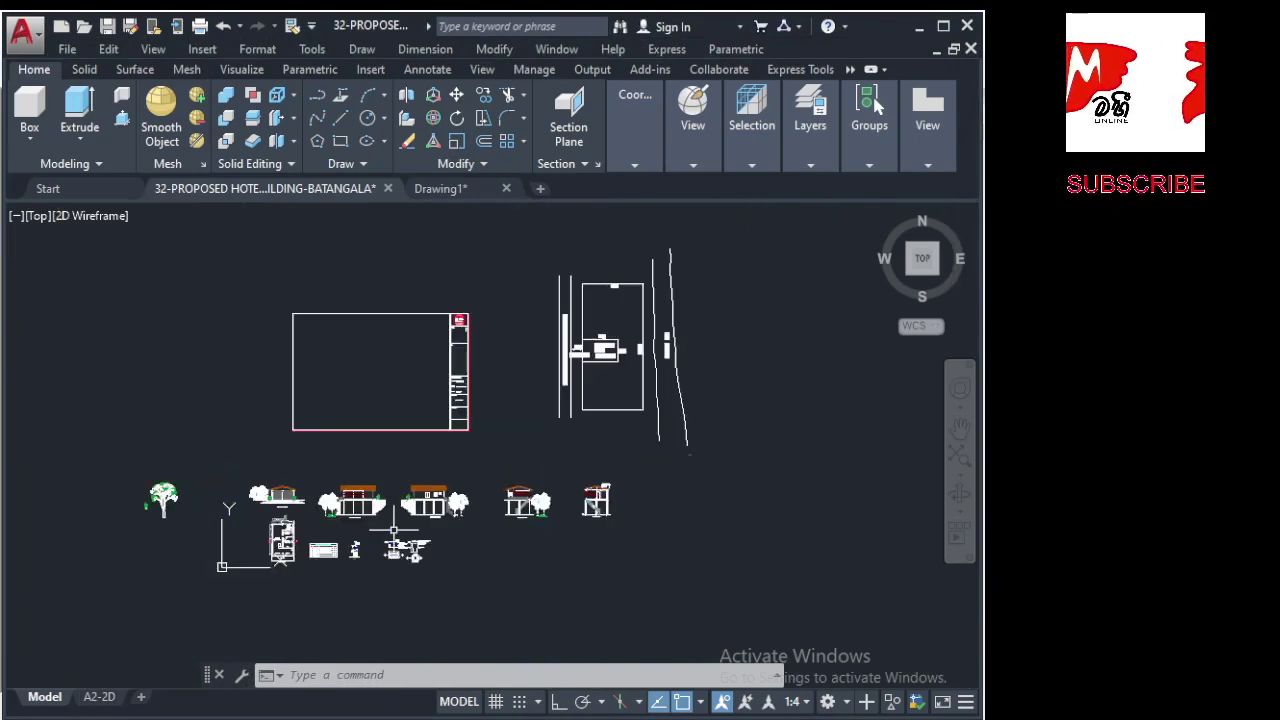
scroll(281, 540, up, 3)
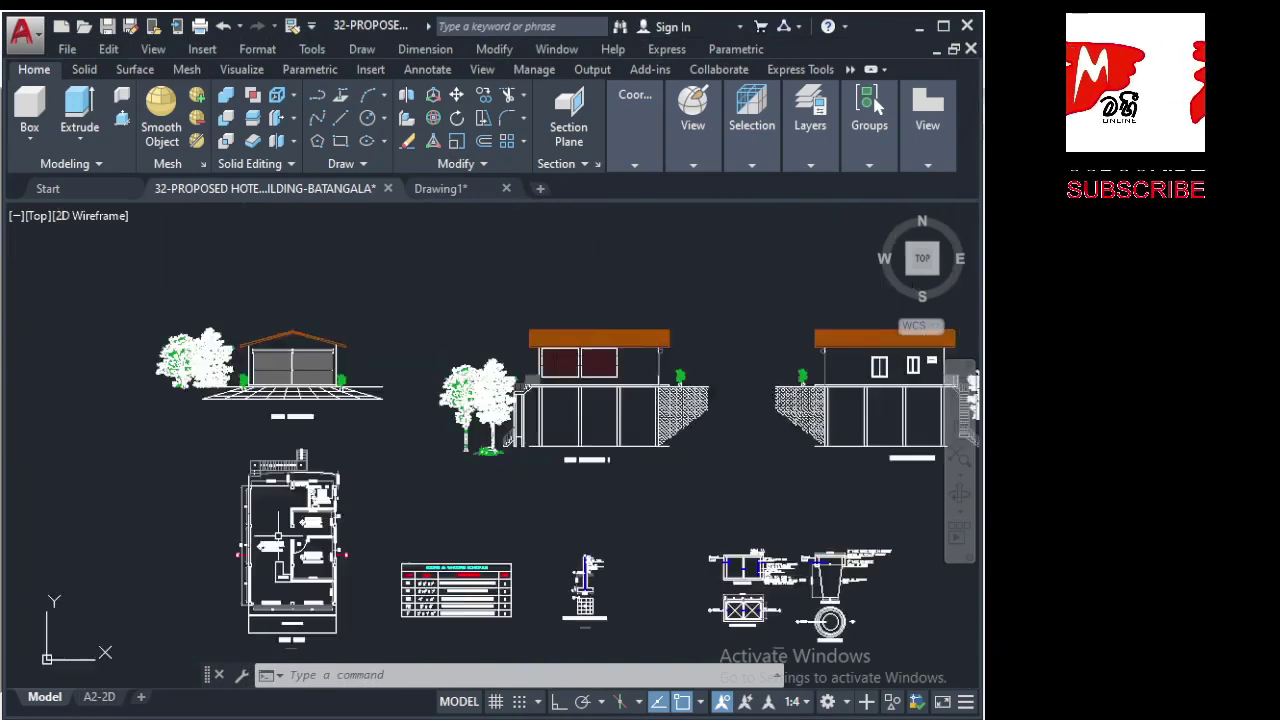
scroll(281, 540, up, 2)
scroll(280, 538, up, 1)
scroll(278, 537, down, 3)
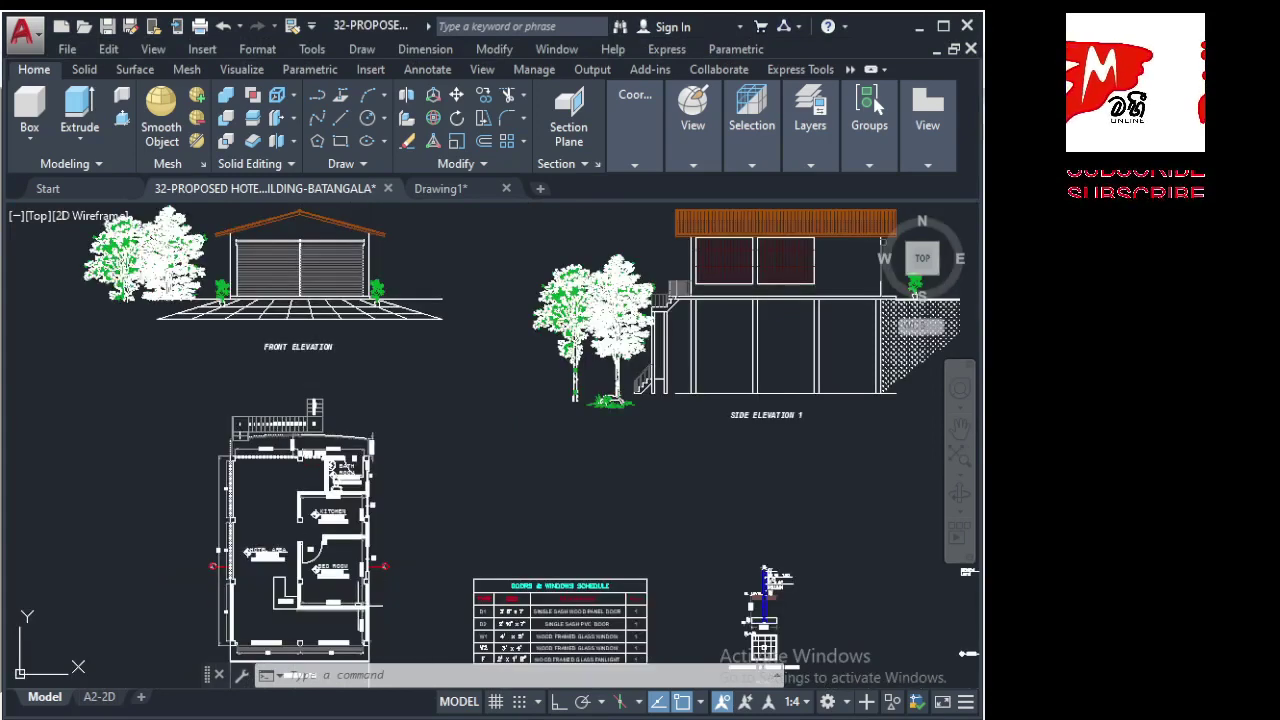
middle_drag(389, 589, 335, 555)
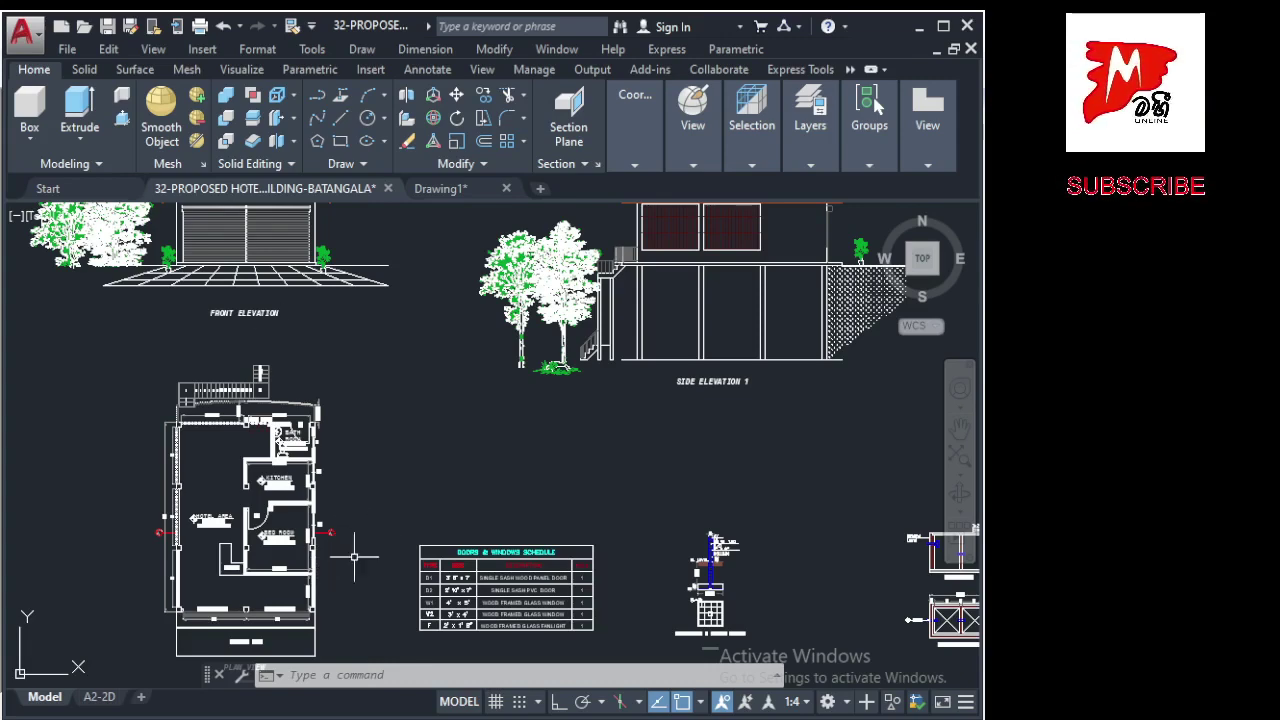
scroll(280, 560, up, 3)
scroll(246, 620, down, 5)
scroll(246, 618, down, 3)
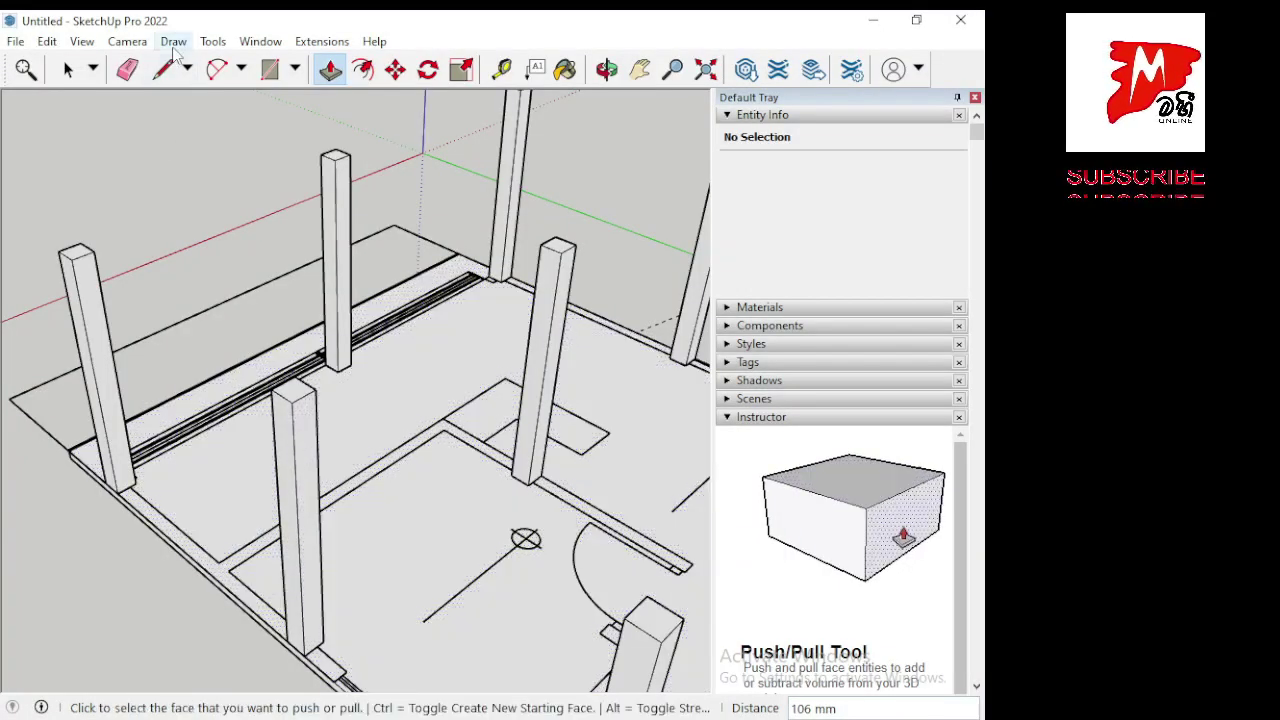
Split the column's side face with a vertical line and Push/Pull it out into a wall.
click(163, 69)
scroll(120, 462, up, 2)
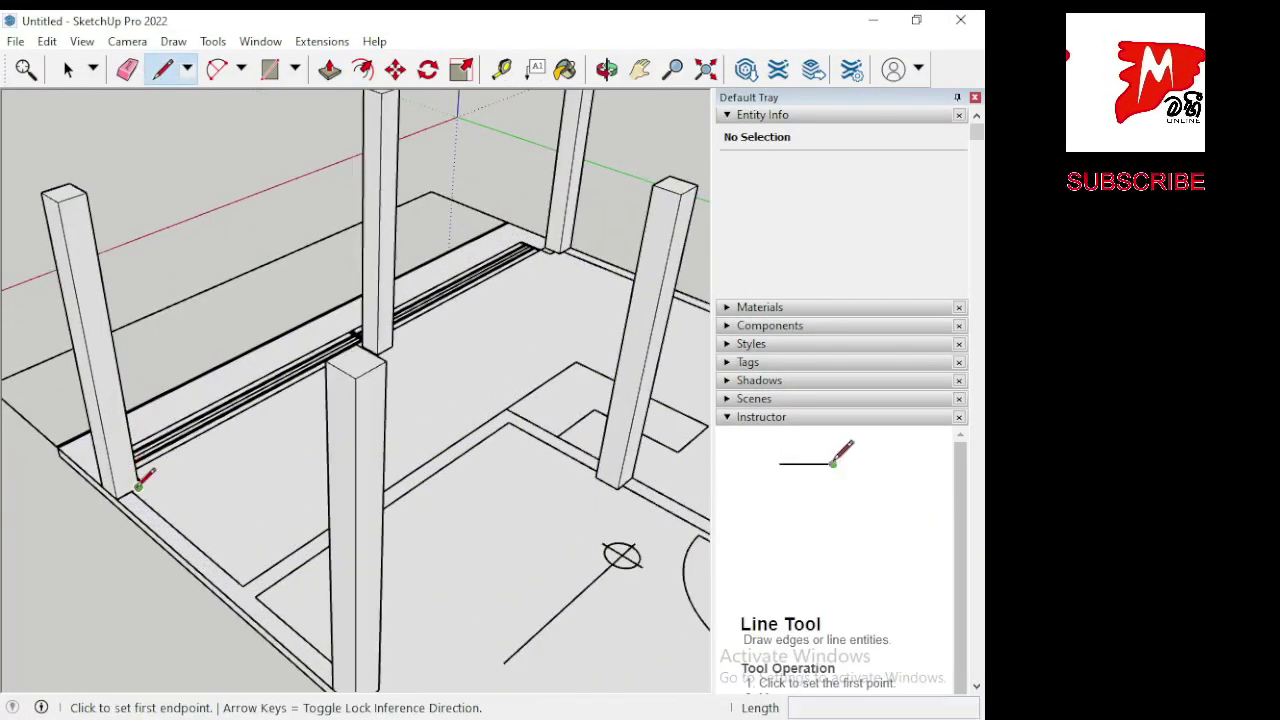
click(131, 490)
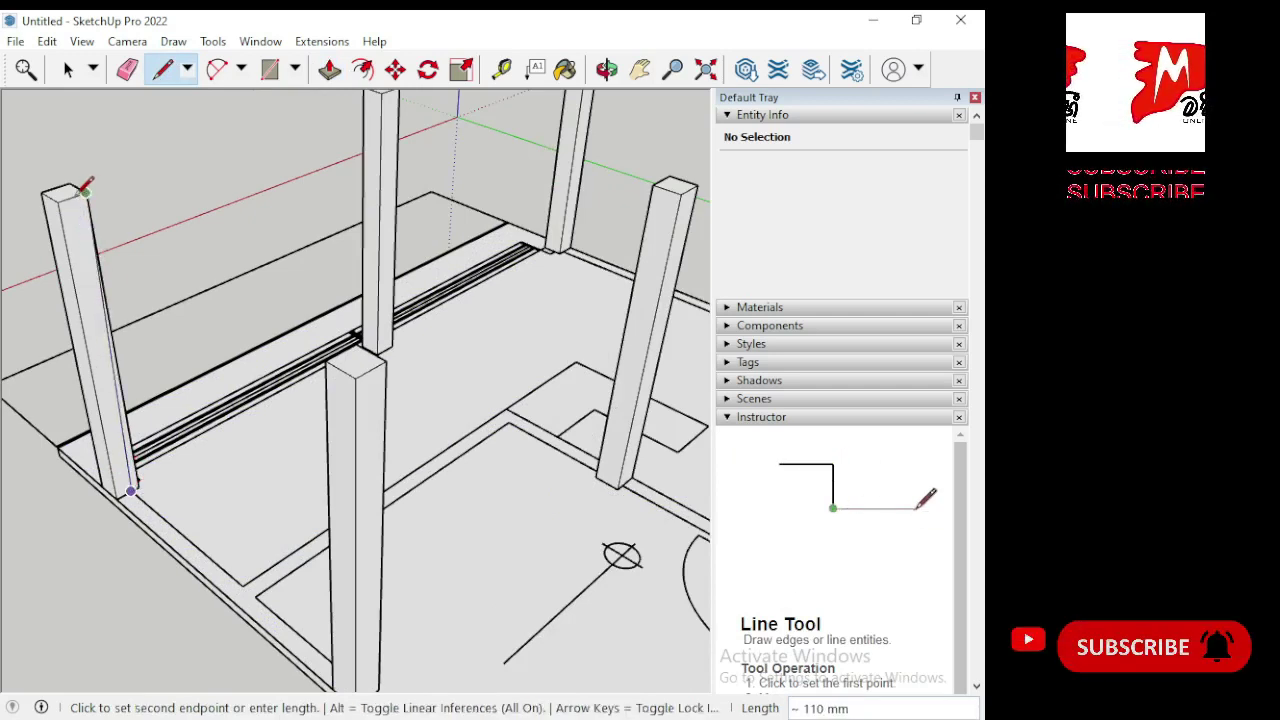
click(82, 190)
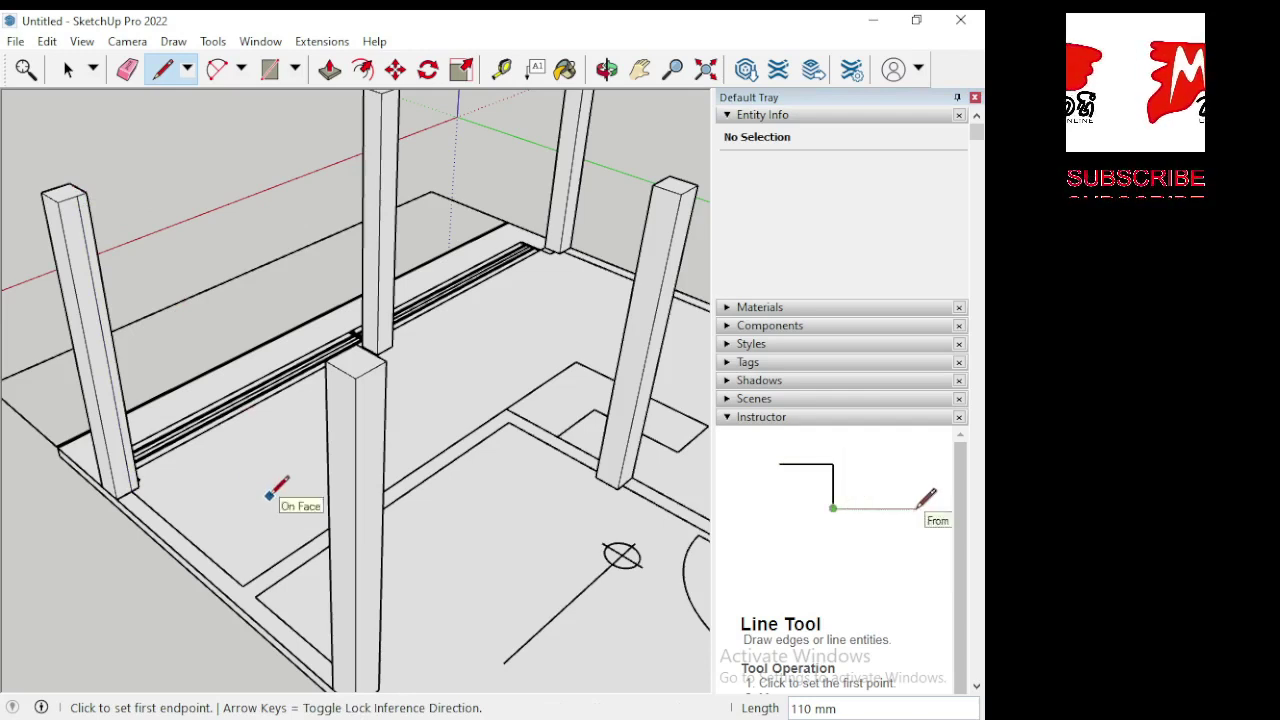
scroll(270, 493, down, 1)
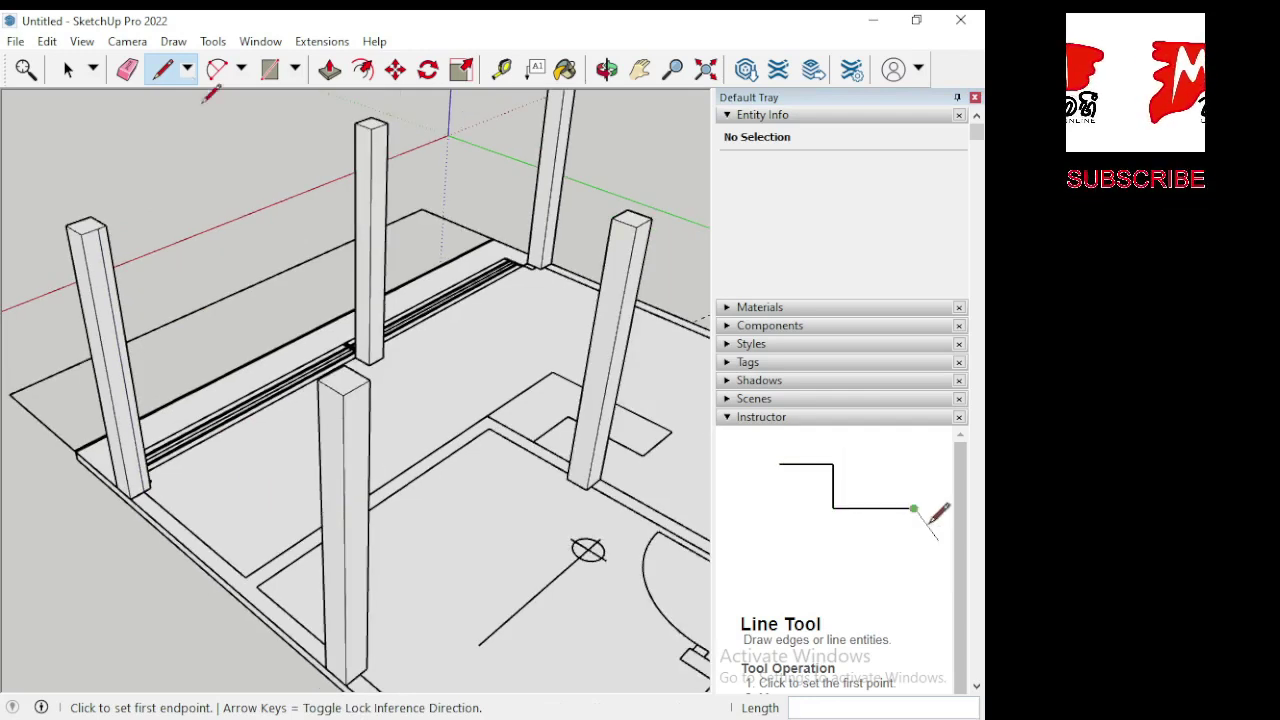
click(330, 69)
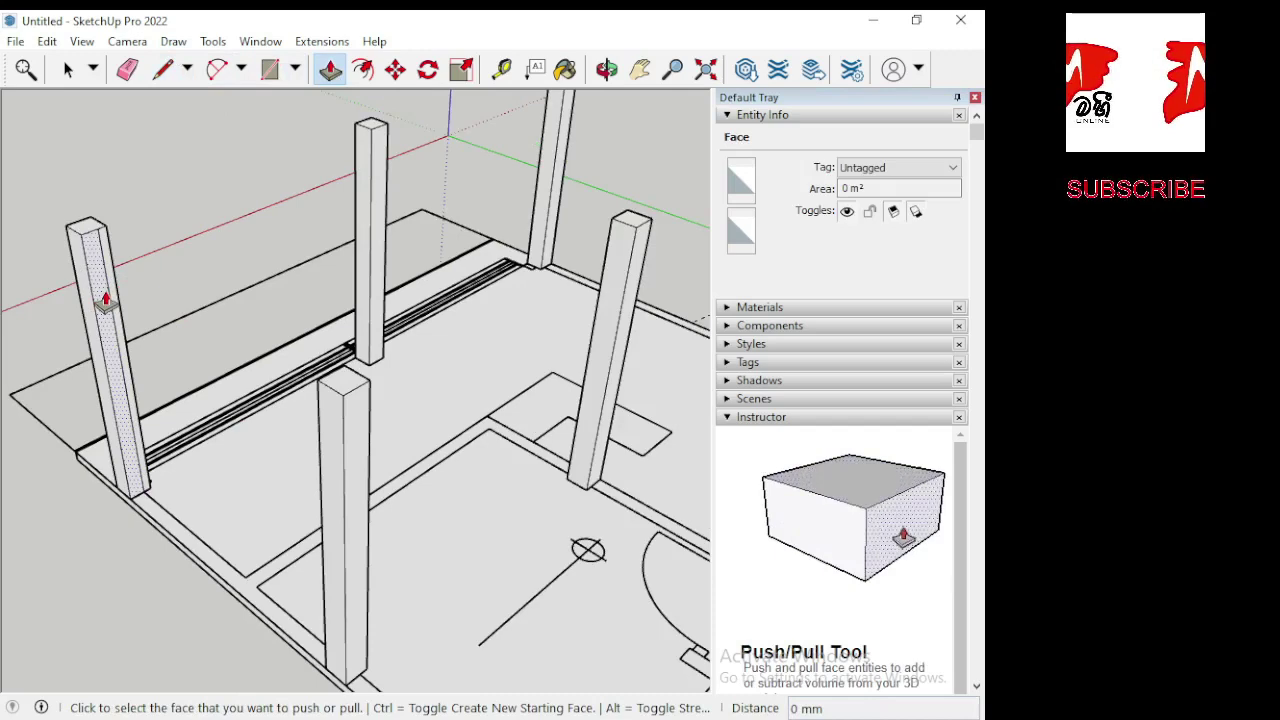
click(105, 300)
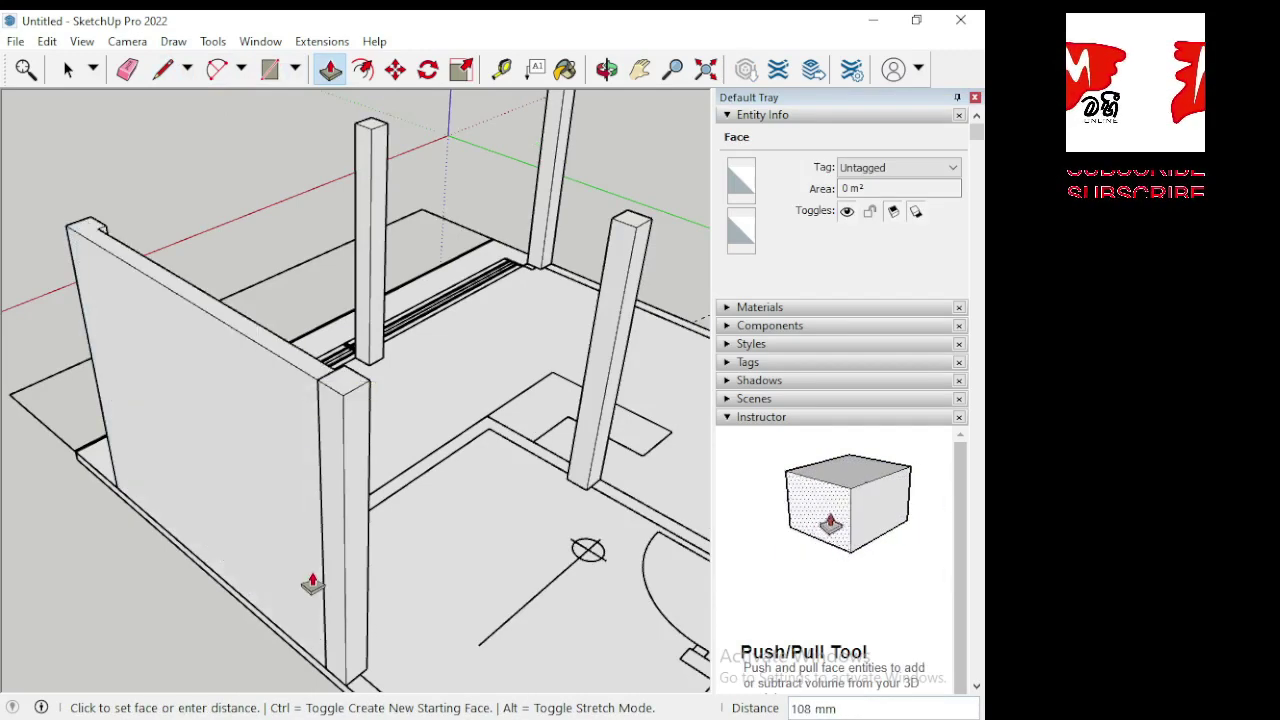
click(320, 382)
Draw a vertical line from the post's bottom corner to its top edge.
middle_drag(212, 355, 214, 500)
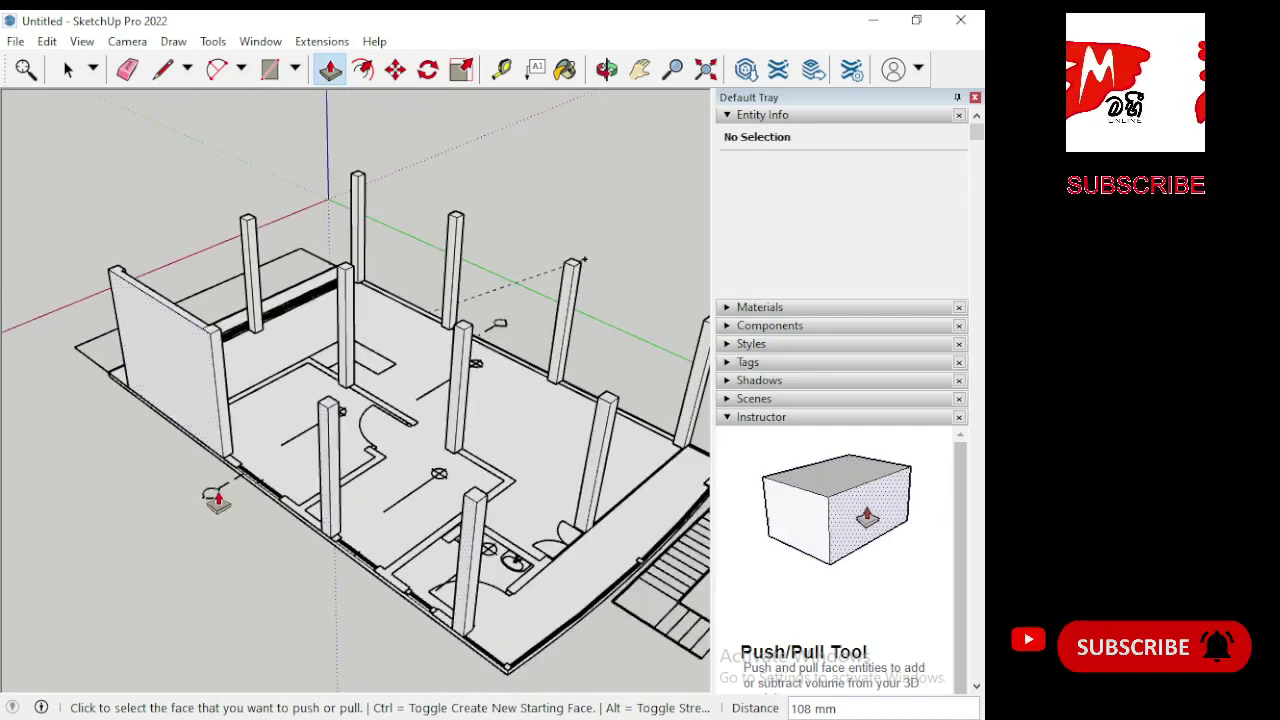
scroll(214, 500, up, 3)
click(166, 72)
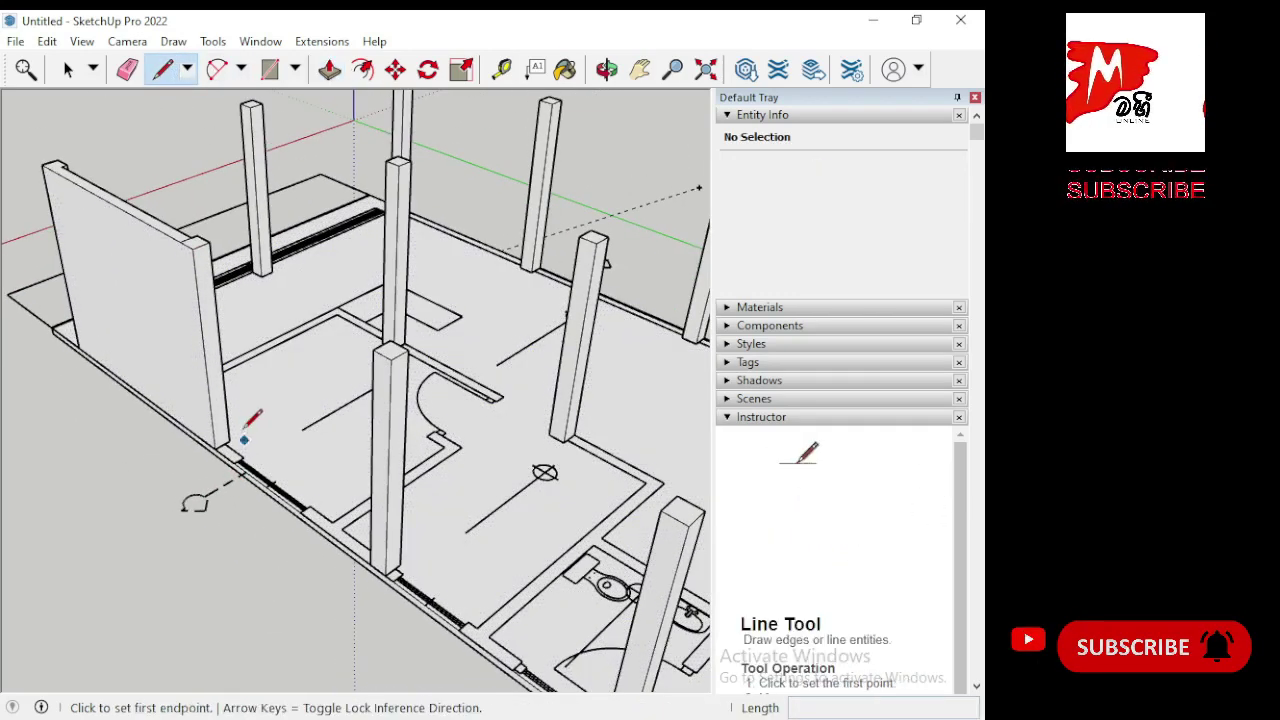
scroll(240, 425, up, 4)
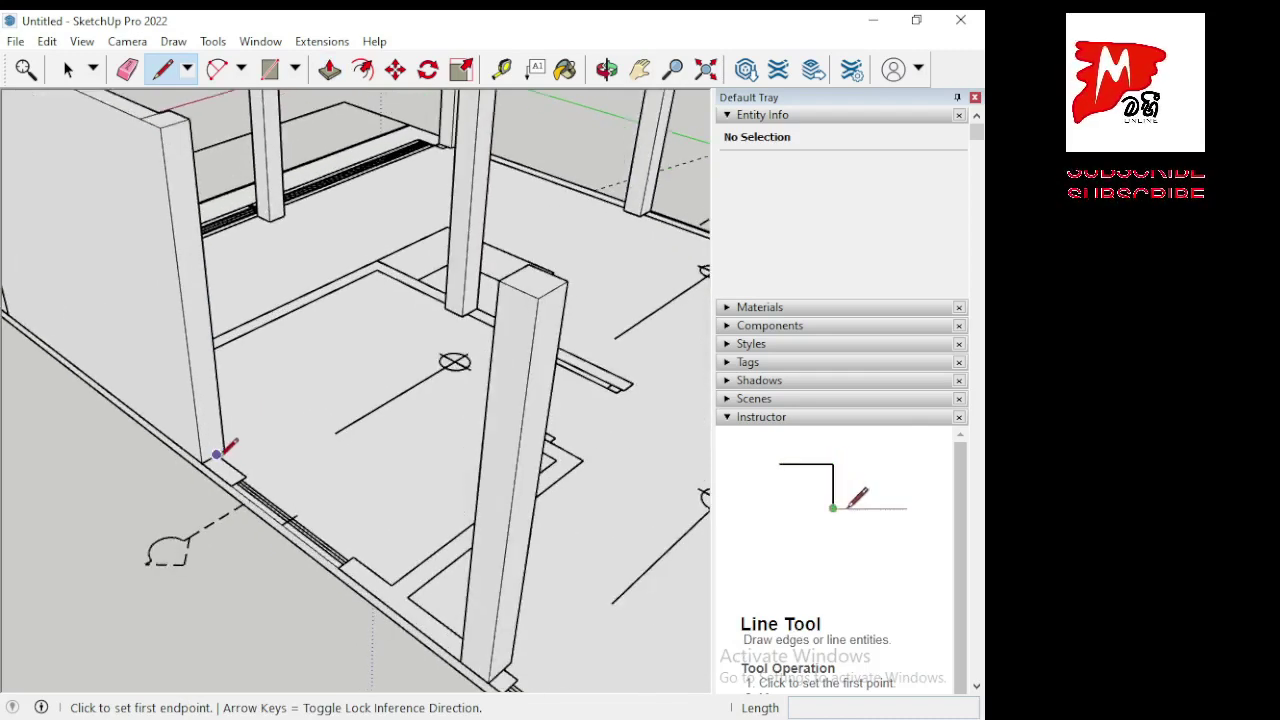
click(217, 453)
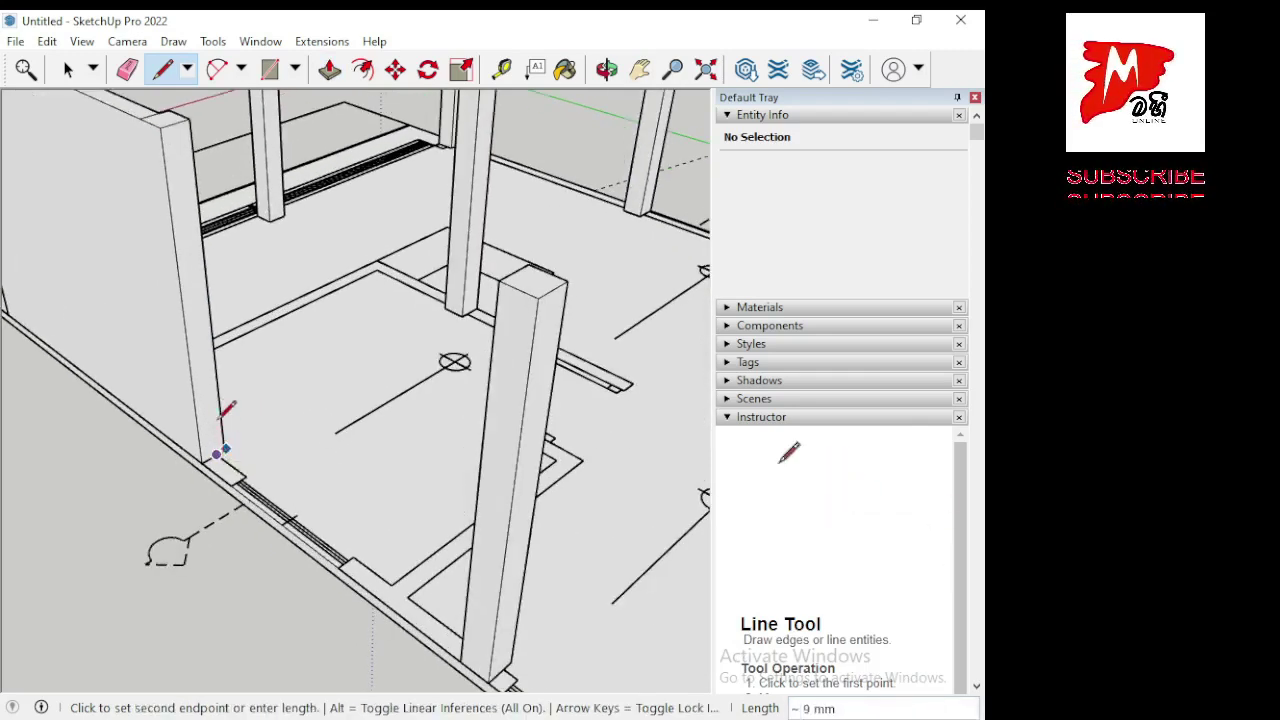
click(182, 119)
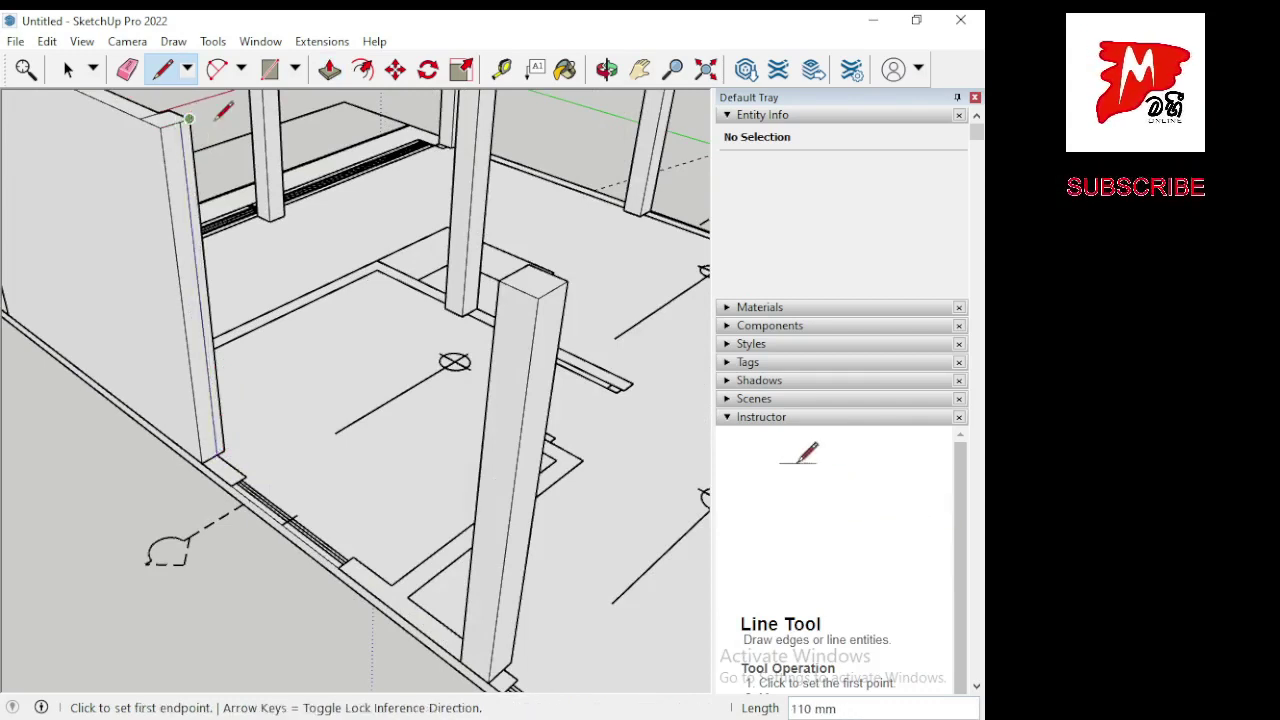
Push/Pull the narrow wall face 108 mm to meet the post.
click(330, 69)
click(180, 163)
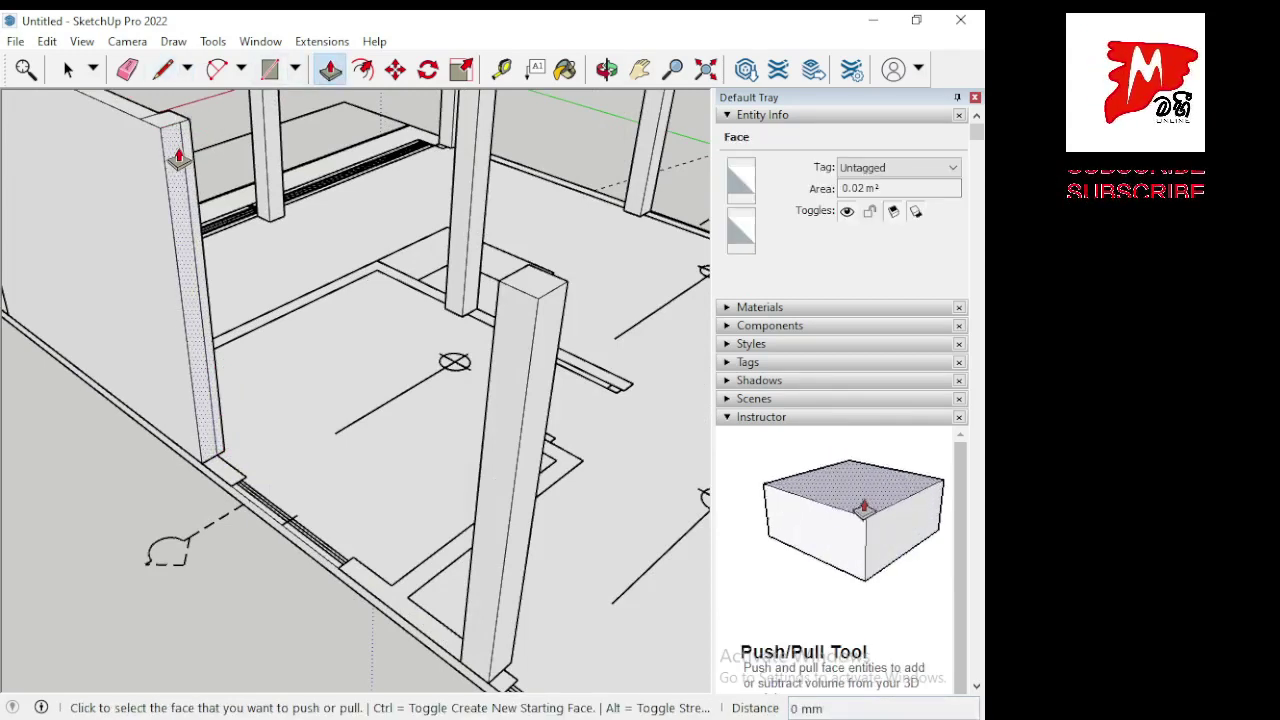
click(497, 282)
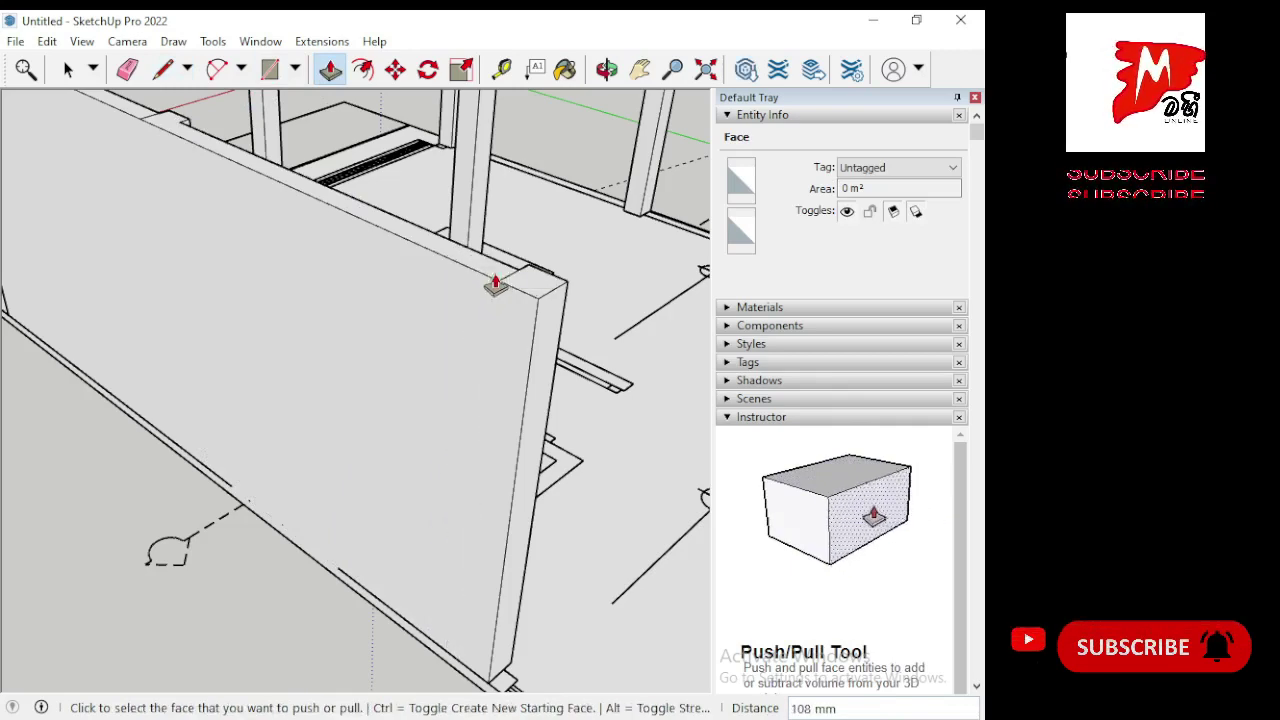
scroll(229, 260, down, 3)
scroll(228, 262, down, 2)
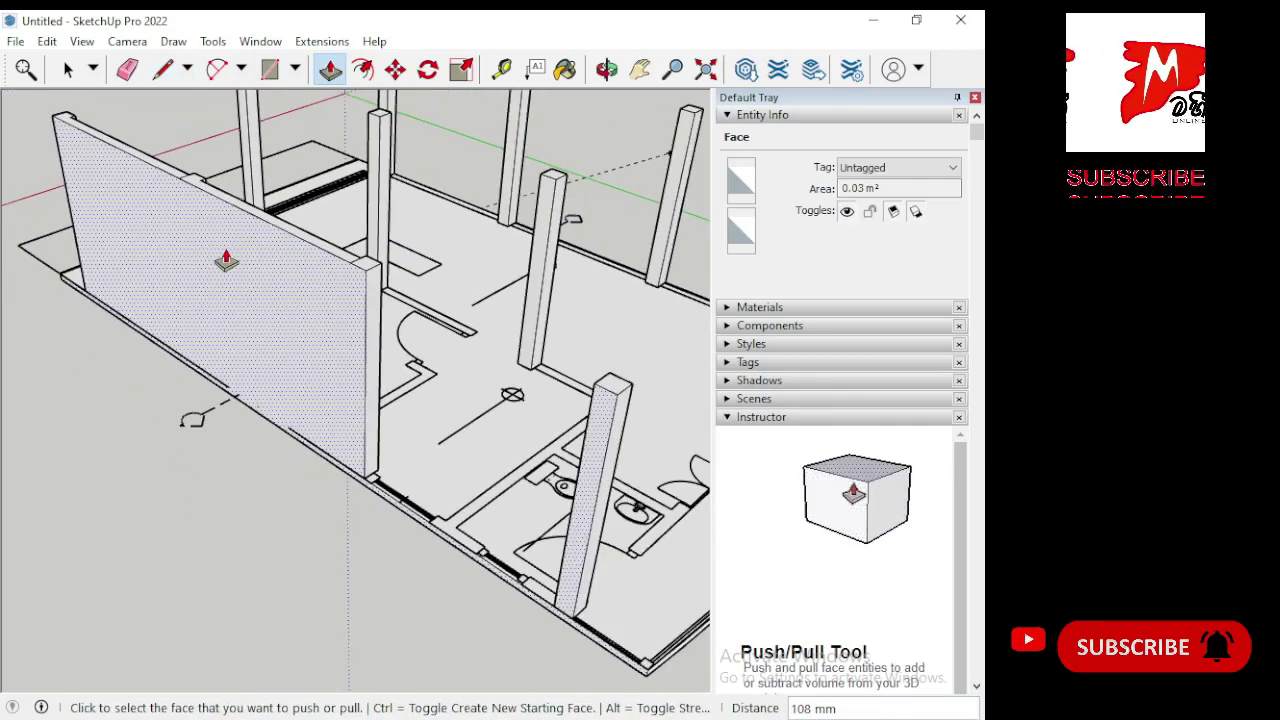
scroll(226, 265, down, 2)
mouse_move(520, 549)
middle_down()
mouse_move(494, 529)
mouse_move(429, 523)
mouse_move(457, 593)
middle_up()
scroll(457, 593, up, 2)
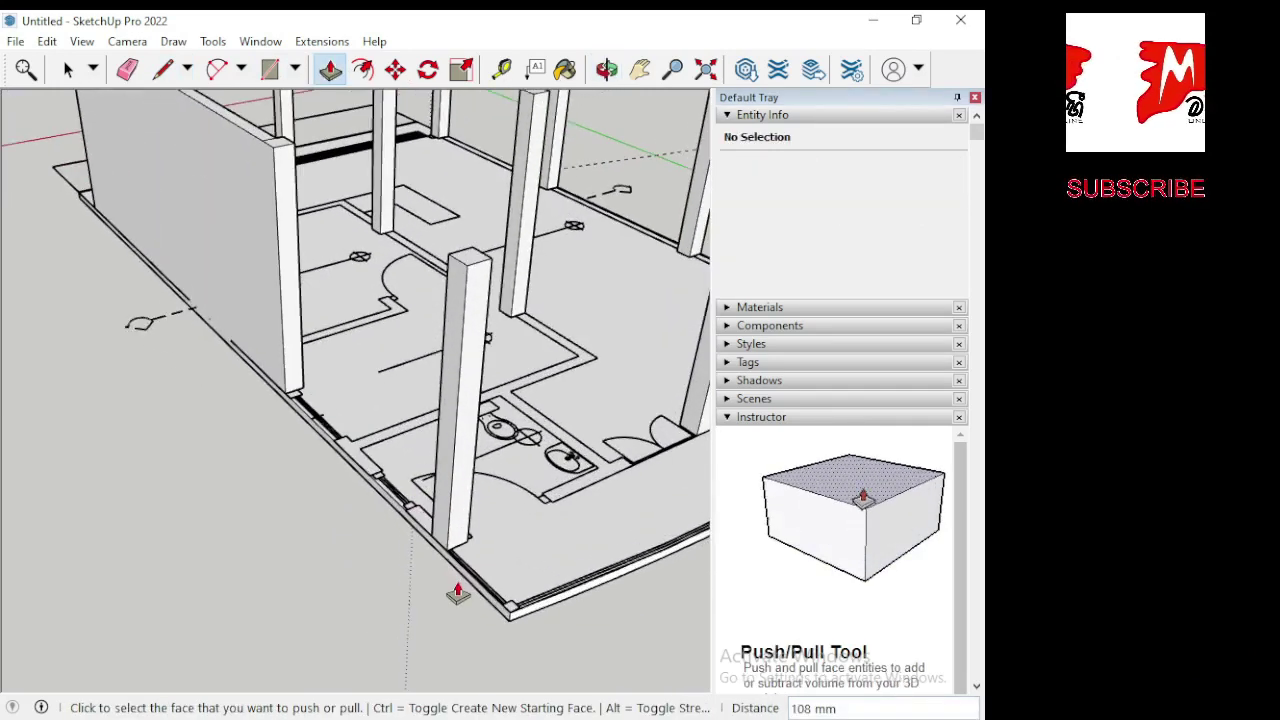
Draw a vertical line up the post corner, from bottom to top.
click(172, 78)
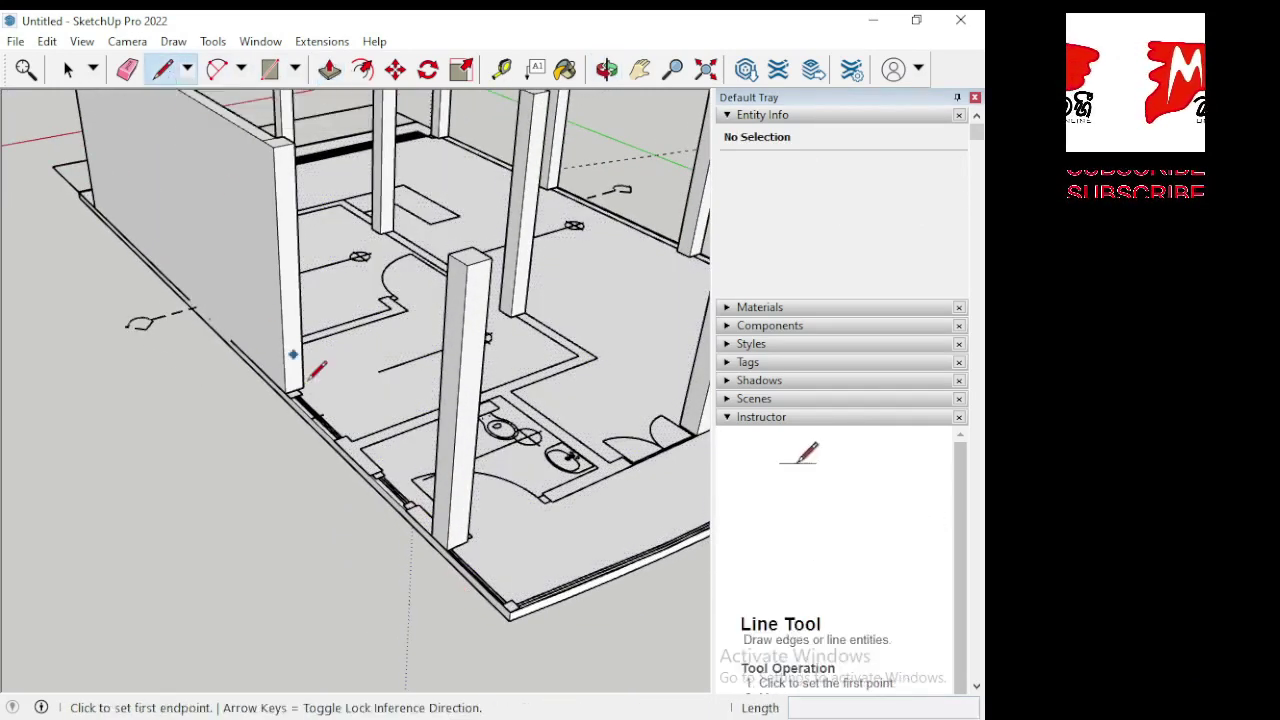
scroll(300, 386, up, 2)
scroll(322, 373, up, 1)
scroll(290, 376, up, 1)
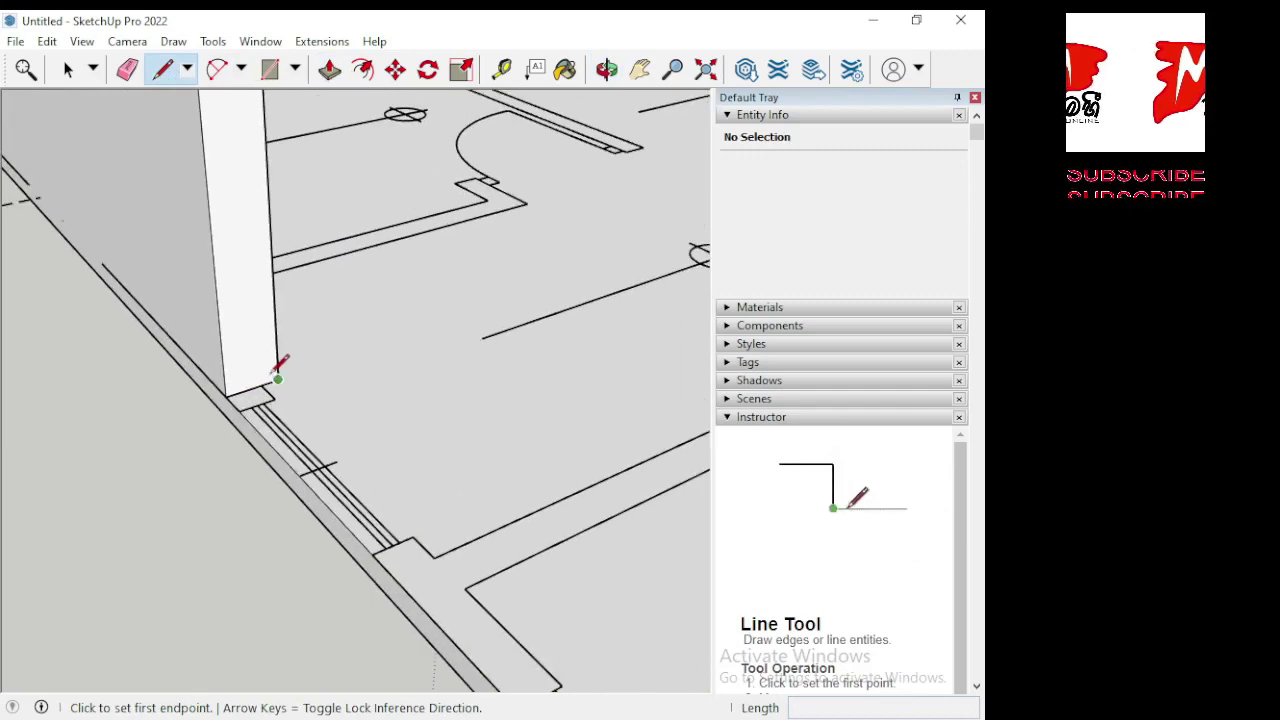
click(262, 384)
scroll(270, 400, down, 1)
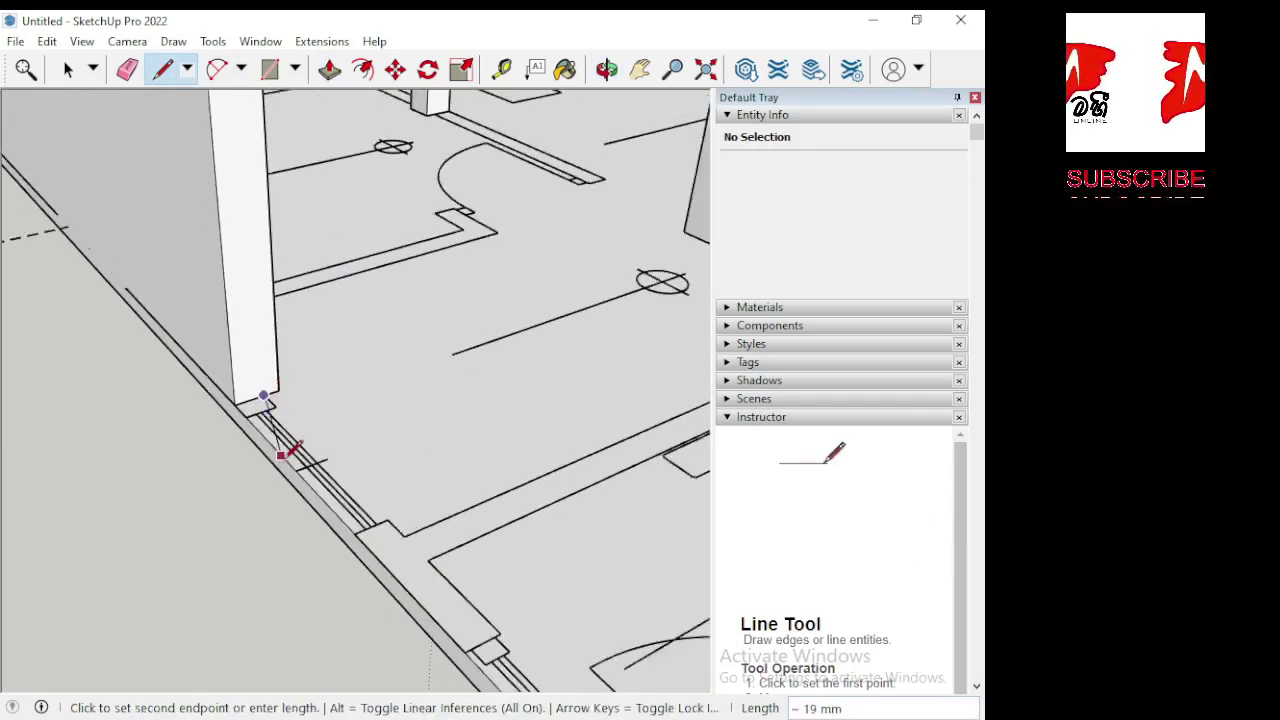
scroll(285, 440, down, 1)
scroll(272, 430, down, 2)
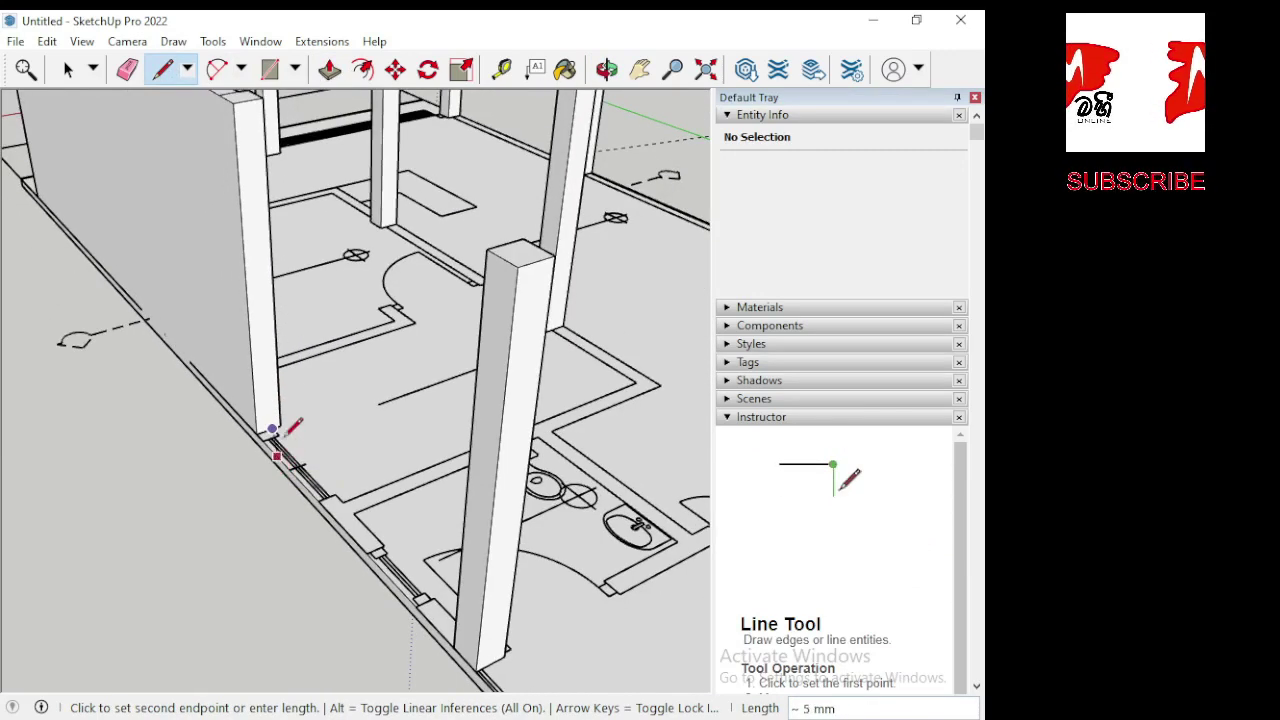
click(256, 108)
Push/Pull the split face 108 mm along the outline and orbit to check it.
click(333, 72)
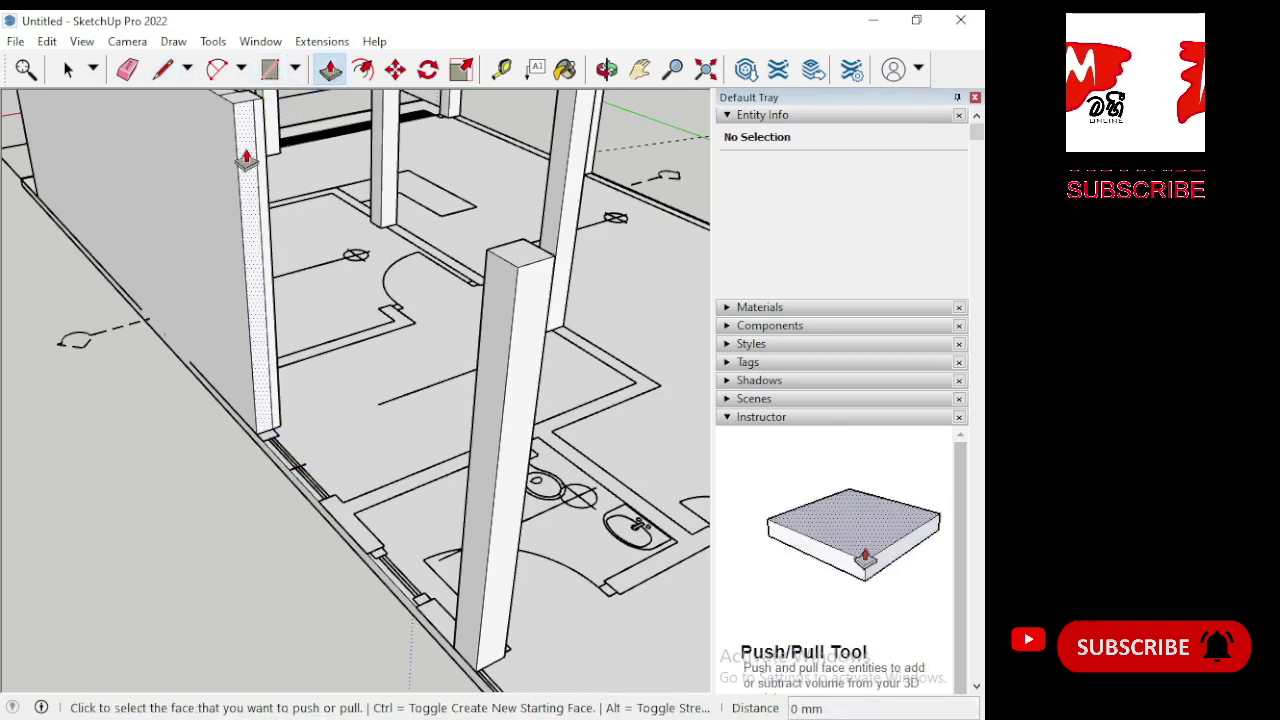
click(245, 160)
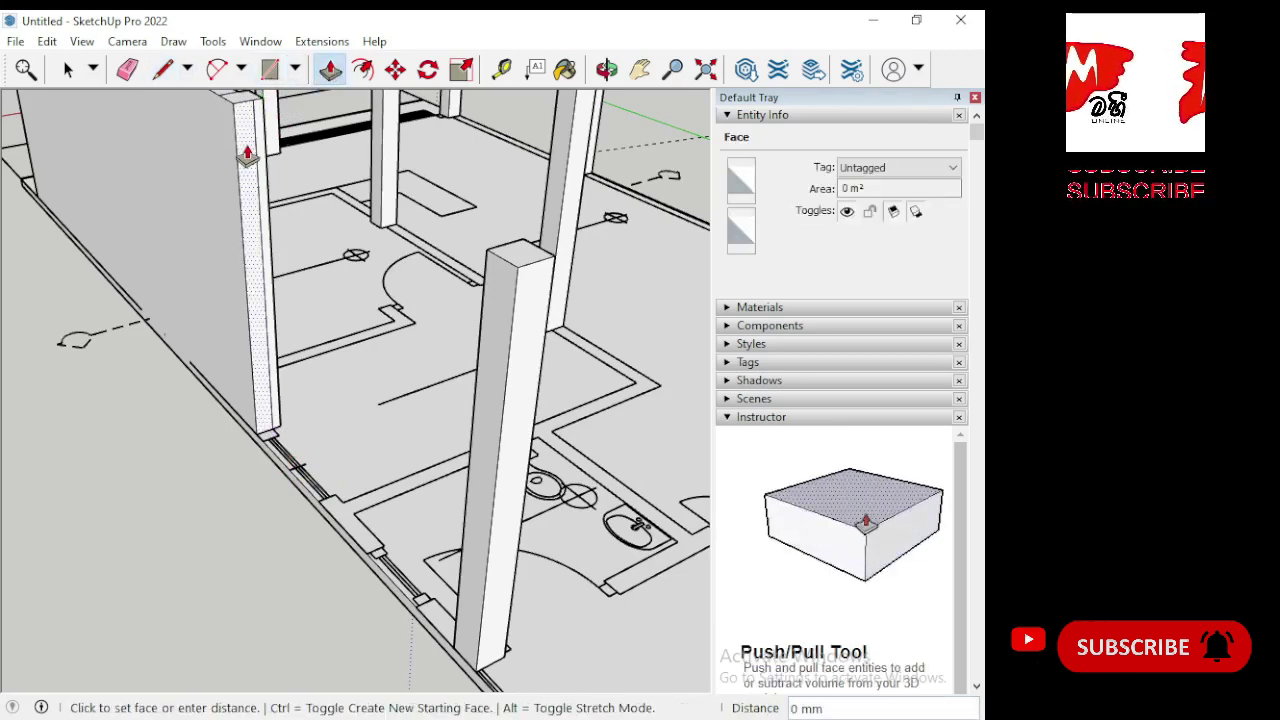
click(489, 250)
scroll(189, 223, down, 2)
scroll(288, 370, down, 3)
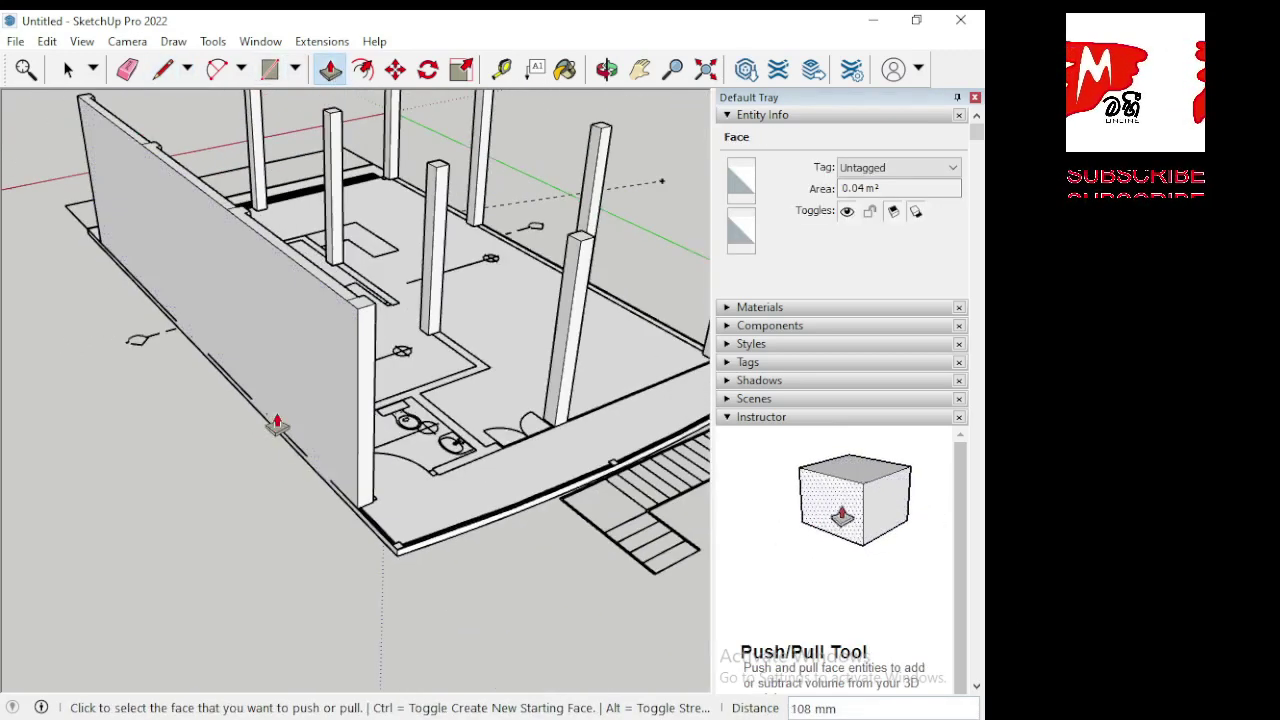
mouse_move(523, 443)
middle_down()
mouse_move(57, 497)
mouse_move(363, 363)
middle_up()
scroll(493, 313, down, 2)
mouse_move(493, 313)
middle_down()
mouse_move(500, 283)
mouse_move(371, 314)
middle_up()
scroll(517, 243, up, 3)
scroll(515, 250, up, 2)
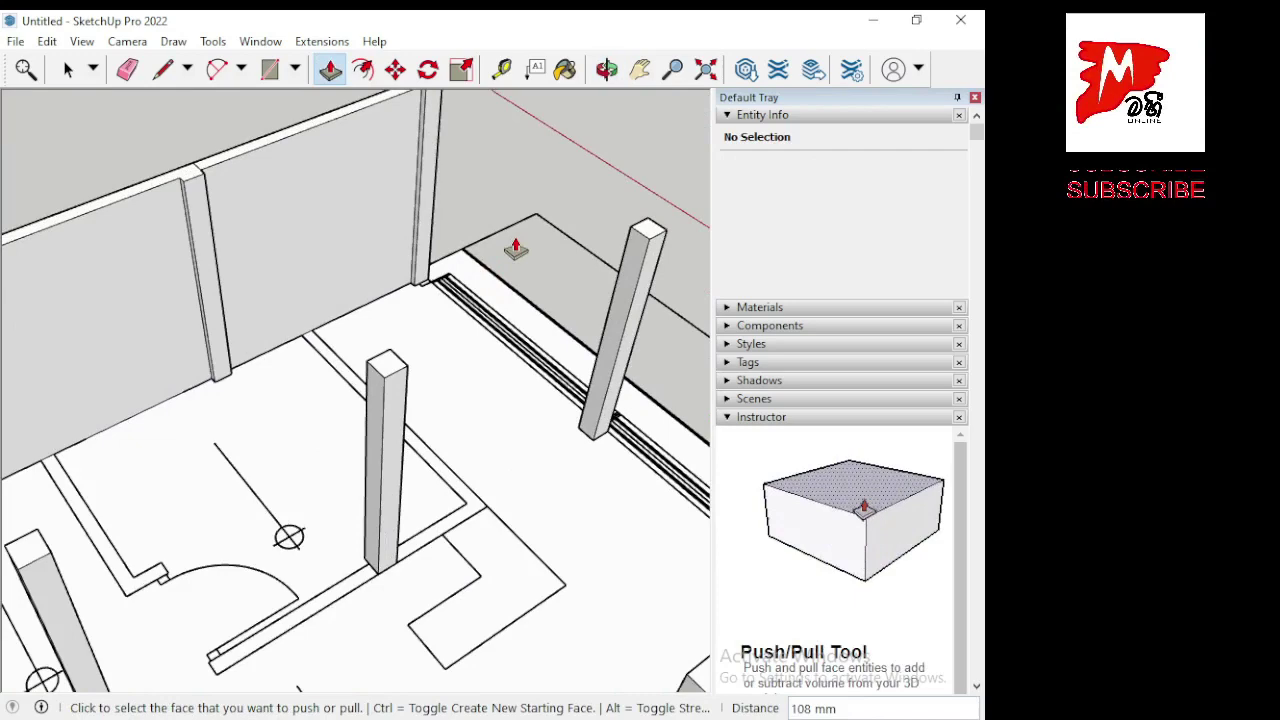
Draw a rectangle over the partition outline and raise it 110 mm.
click(270, 76)
scroll(365, 345, up, 1)
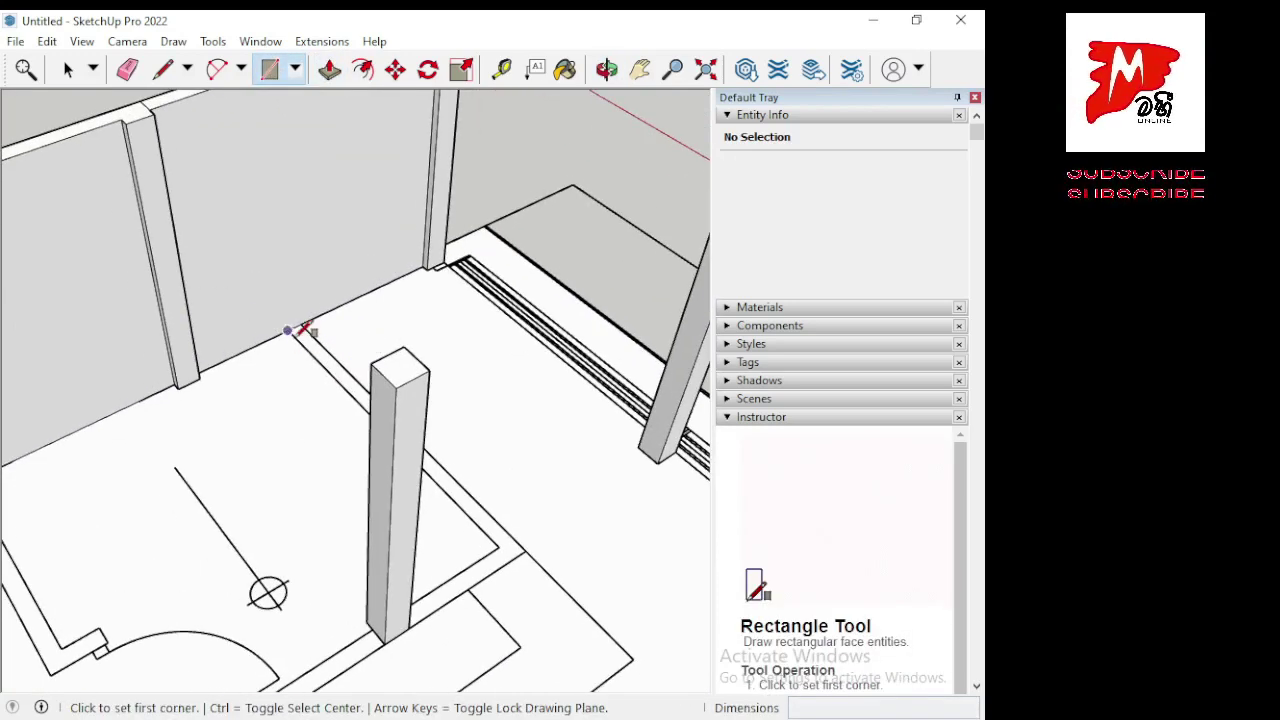
click(522, 550)
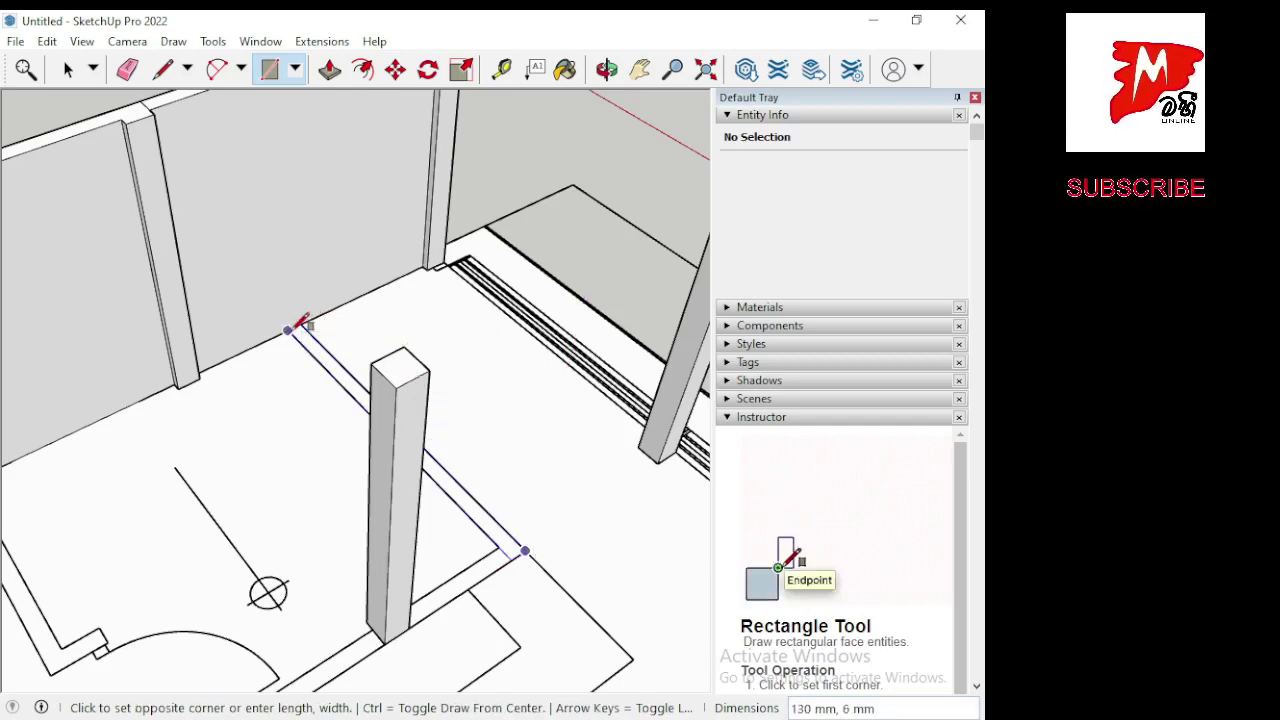
click(290, 330)
click(330, 69)
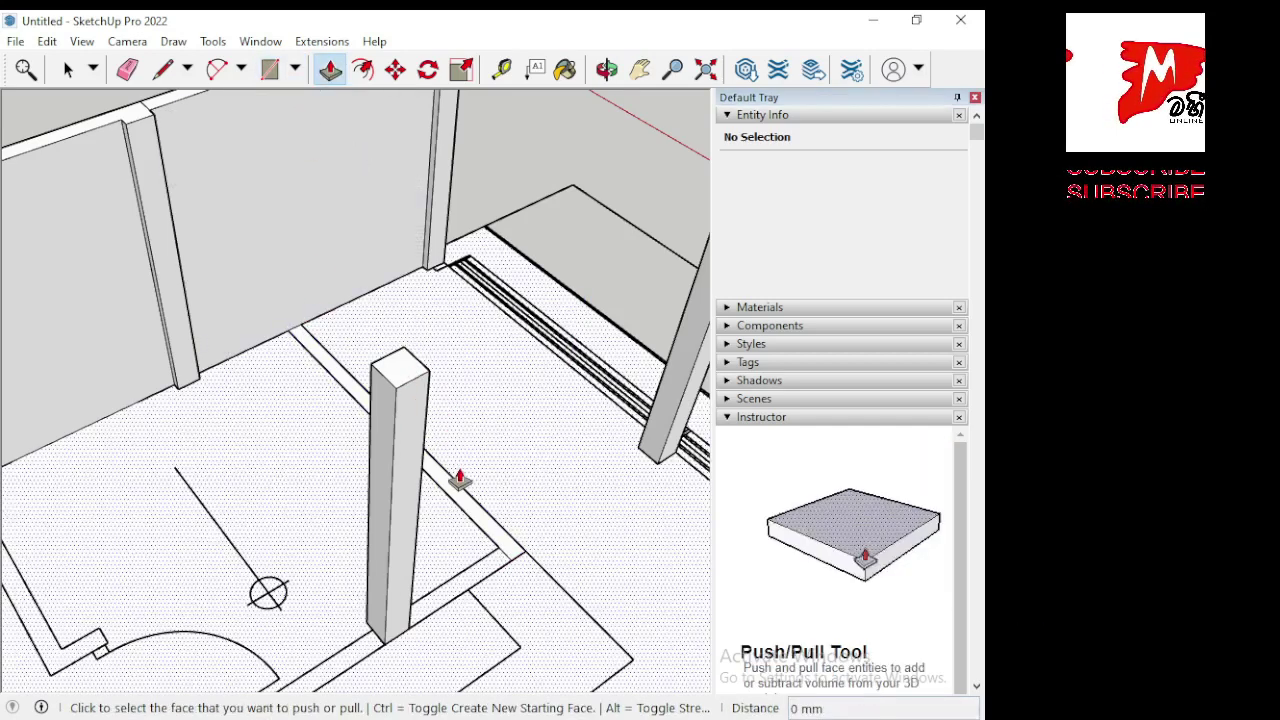
click(460, 490)
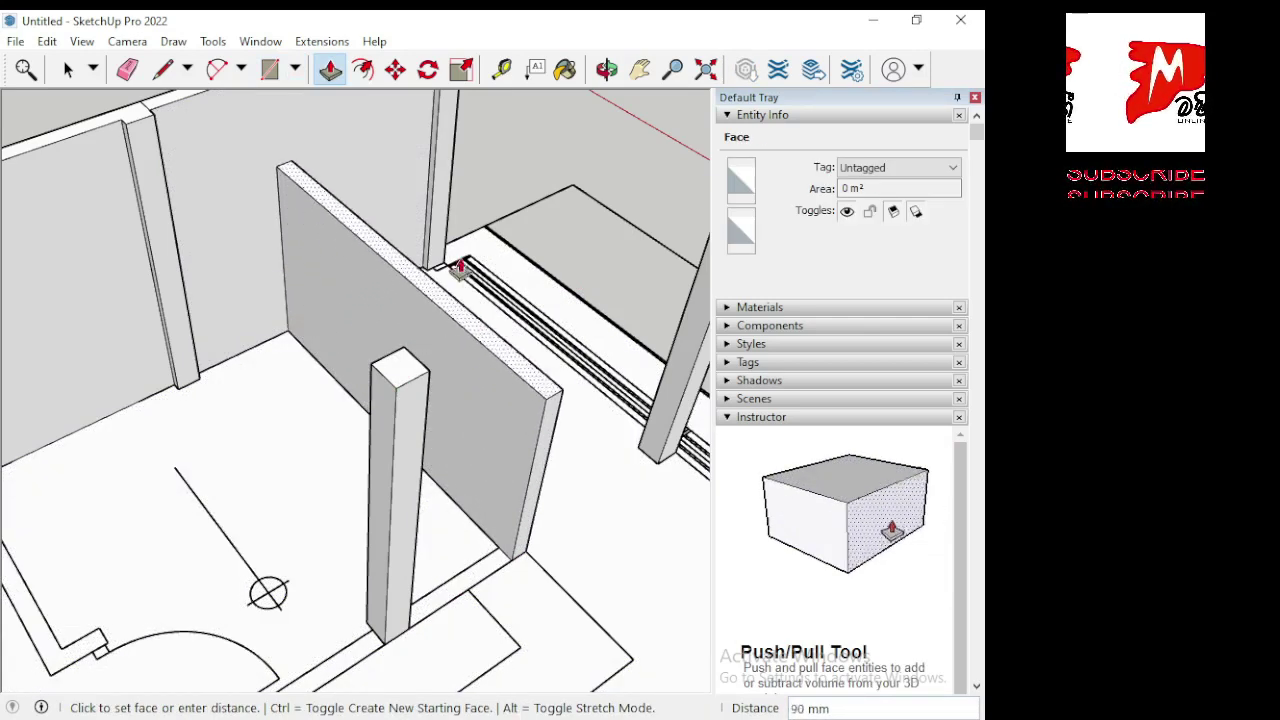
scroll(428, 333, down, 2)
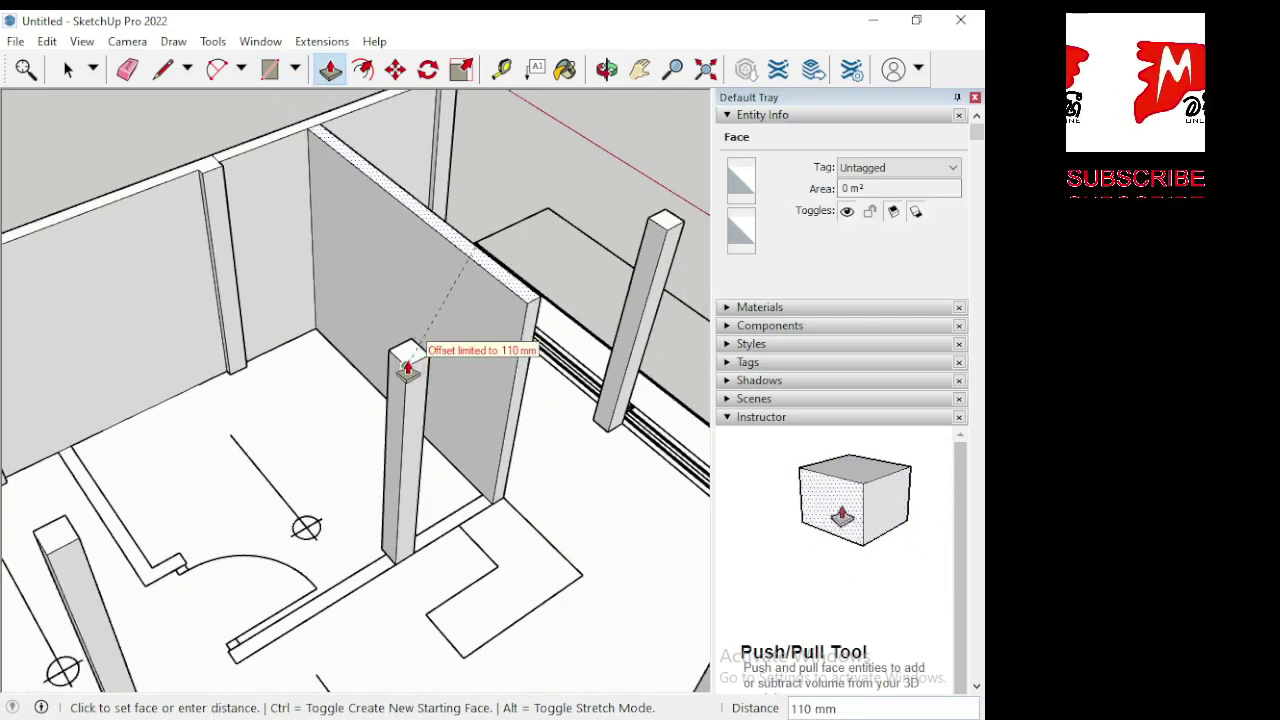
click(408, 368)
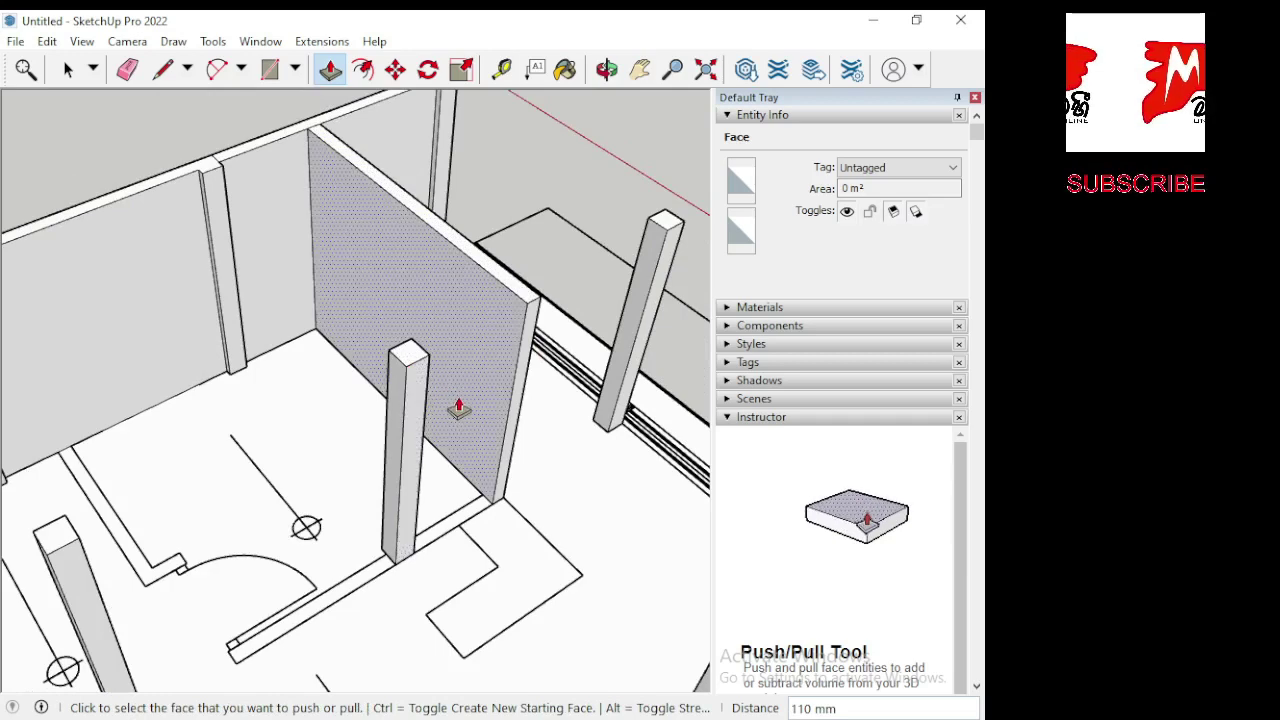
Draw a small rectangle filling the gap between the wall corner and the column.
click(269, 68)
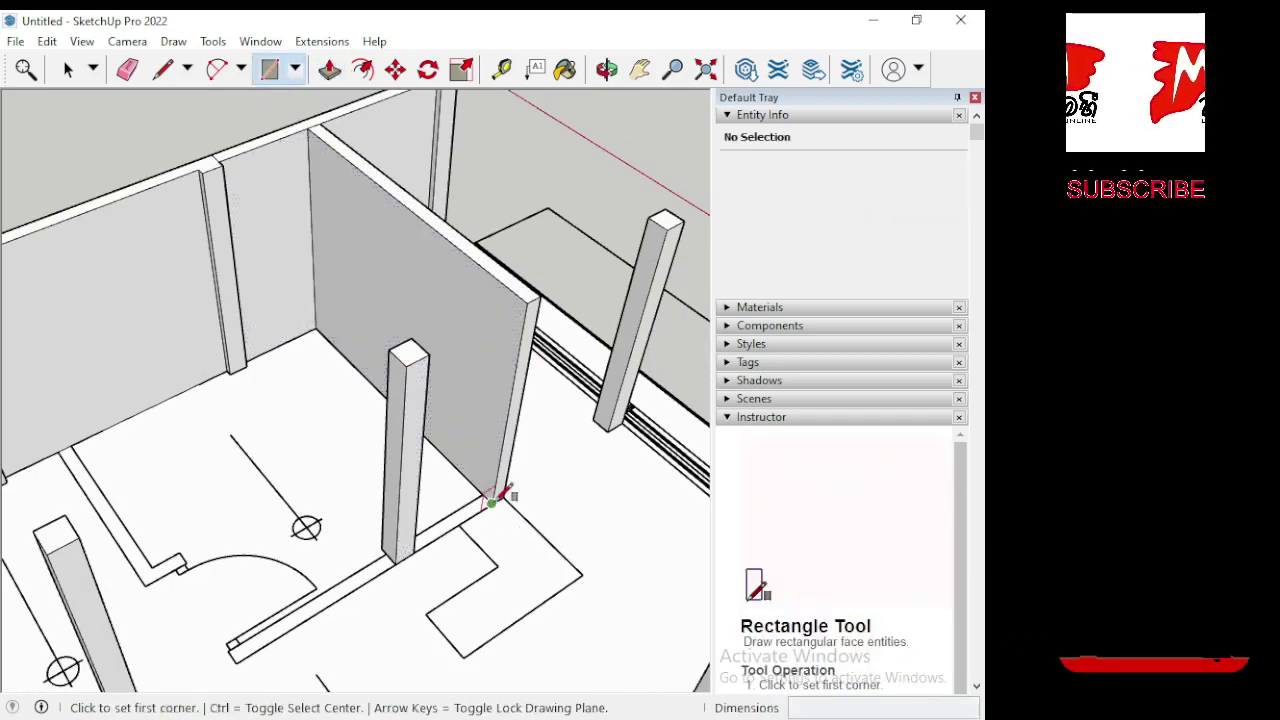
scroll(487, 491, up, 1)
scroll(490, 491, up, 1)
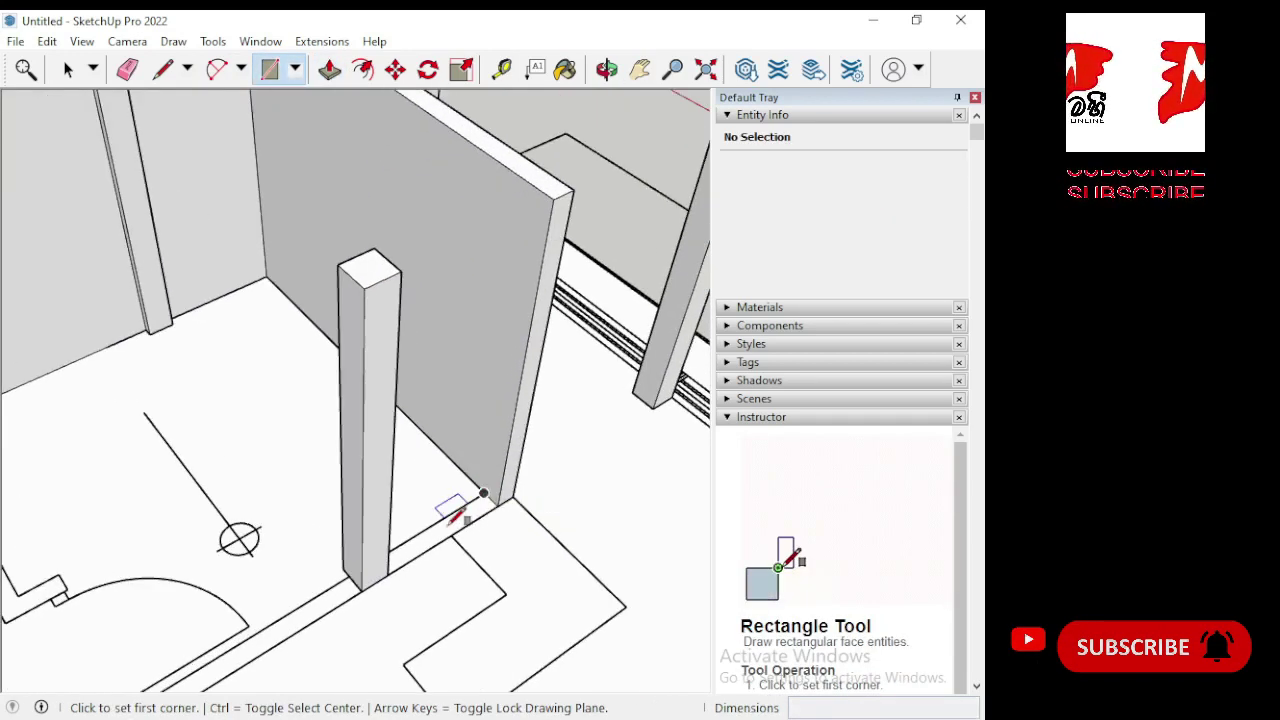
scroll(470, 505, up, 2)
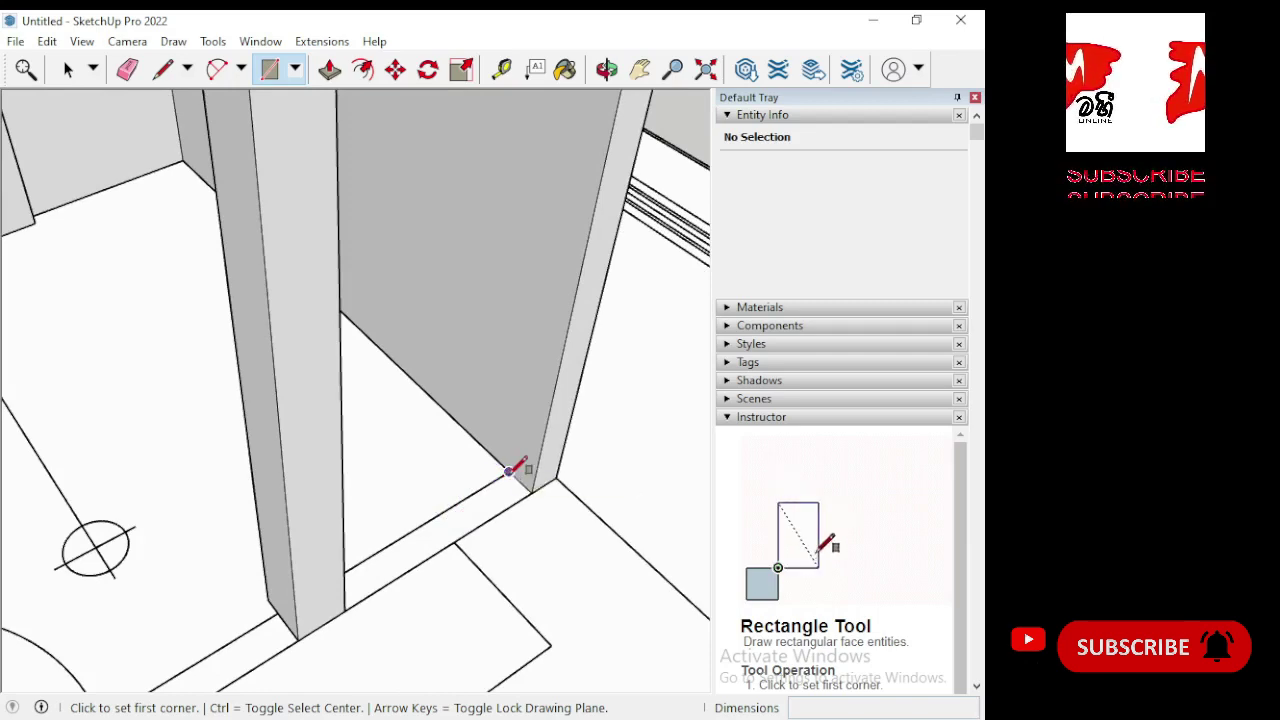
click(508, 470)
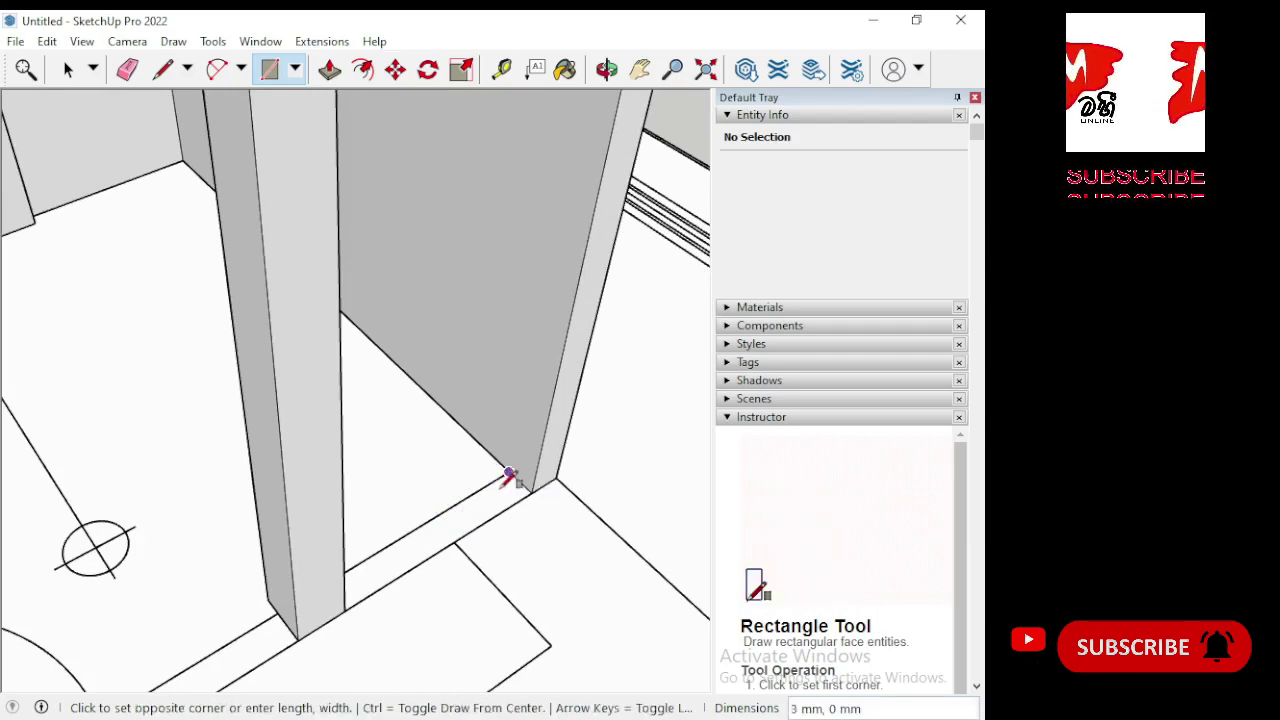
click(344, 610)
scroll(360, 618, down, 1)
scroll(364, 620, down, 1)
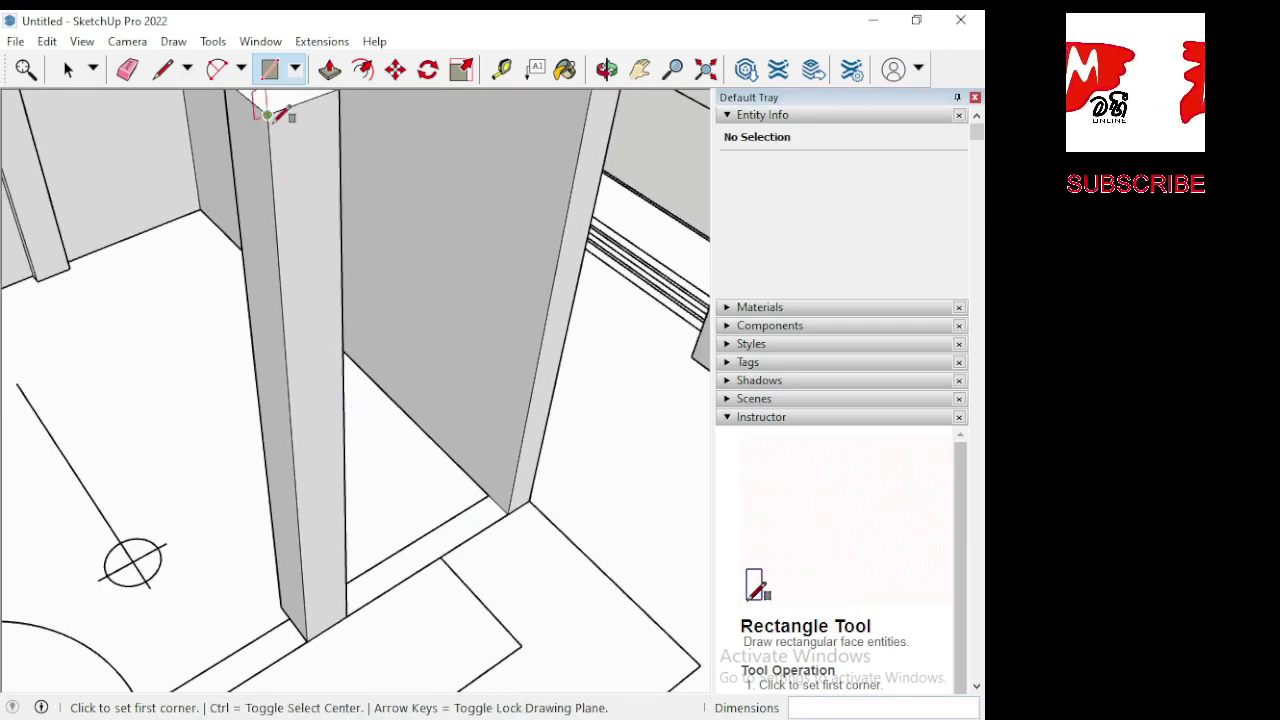
Pull the small gap strip up 107 mm into a filler panel.
click(328, 72)
click(449, 550)
click(458, 514)
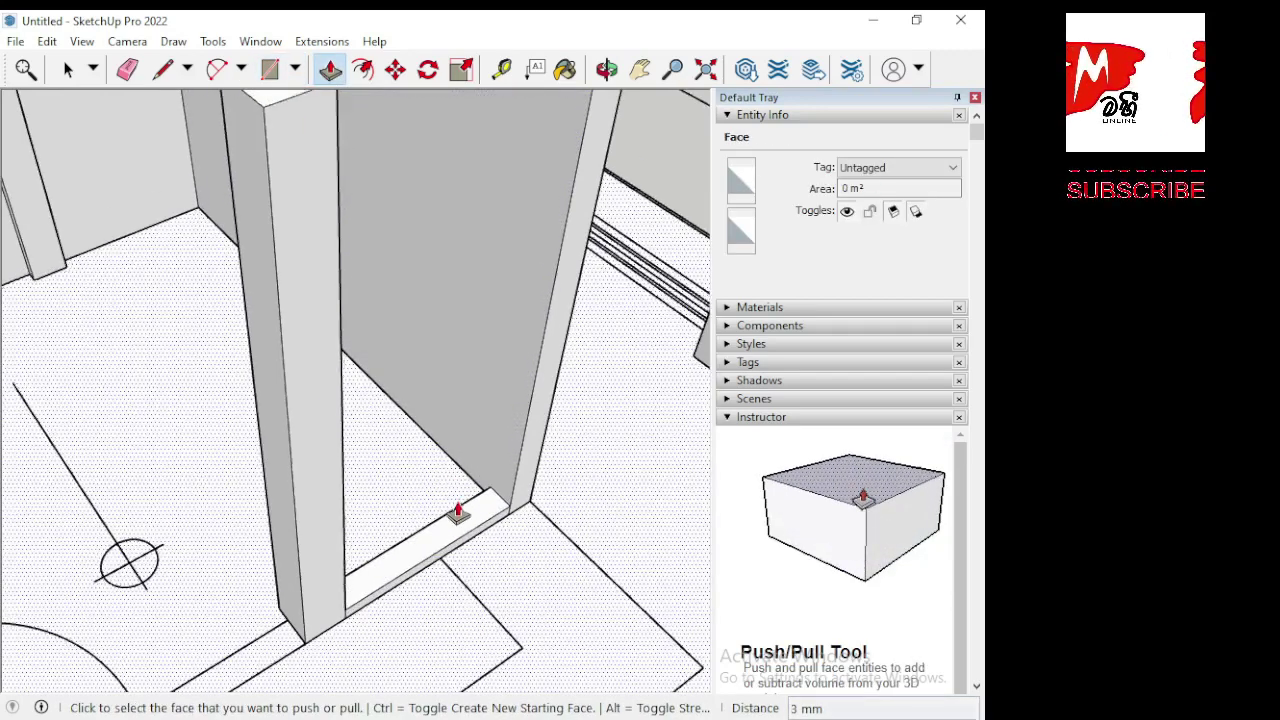
middle_drag(458, 514, 505, 439)
click(465, 522)
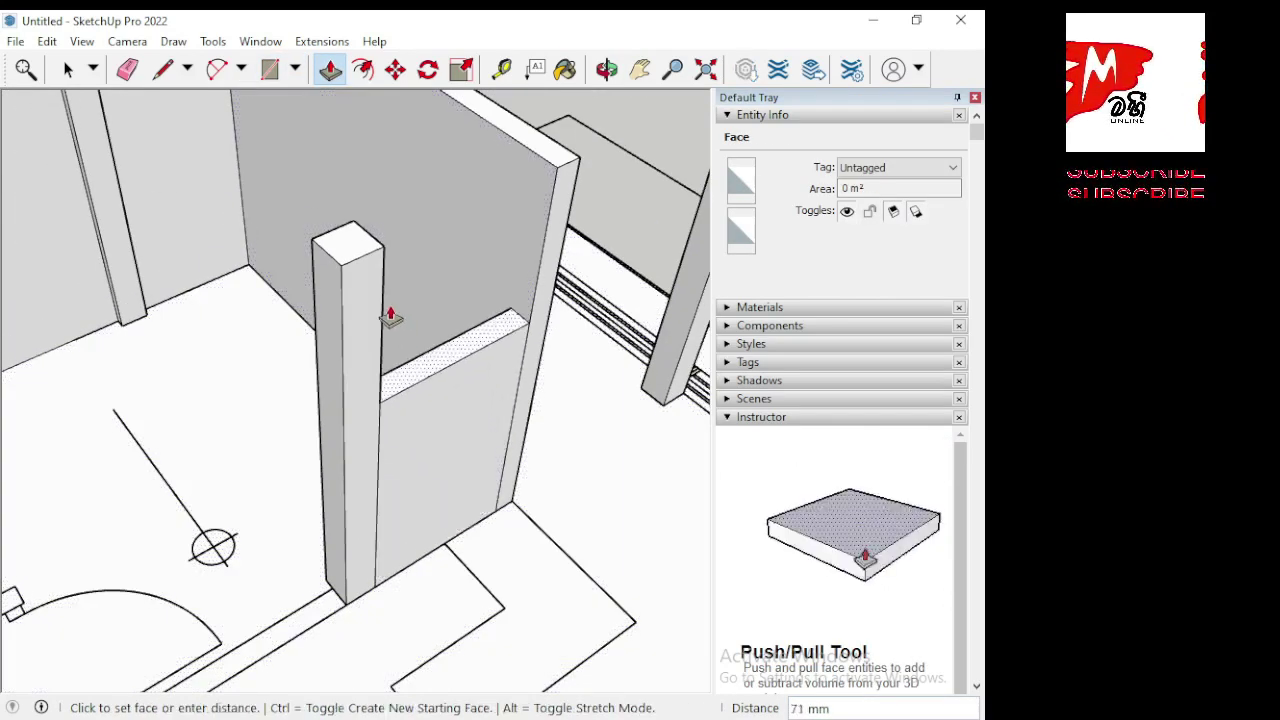
click(586, 158)
mouse_move(557, 406)
middle_down()
mouse_move(429, 466)
mouse_move(370, 560)
middle_up()
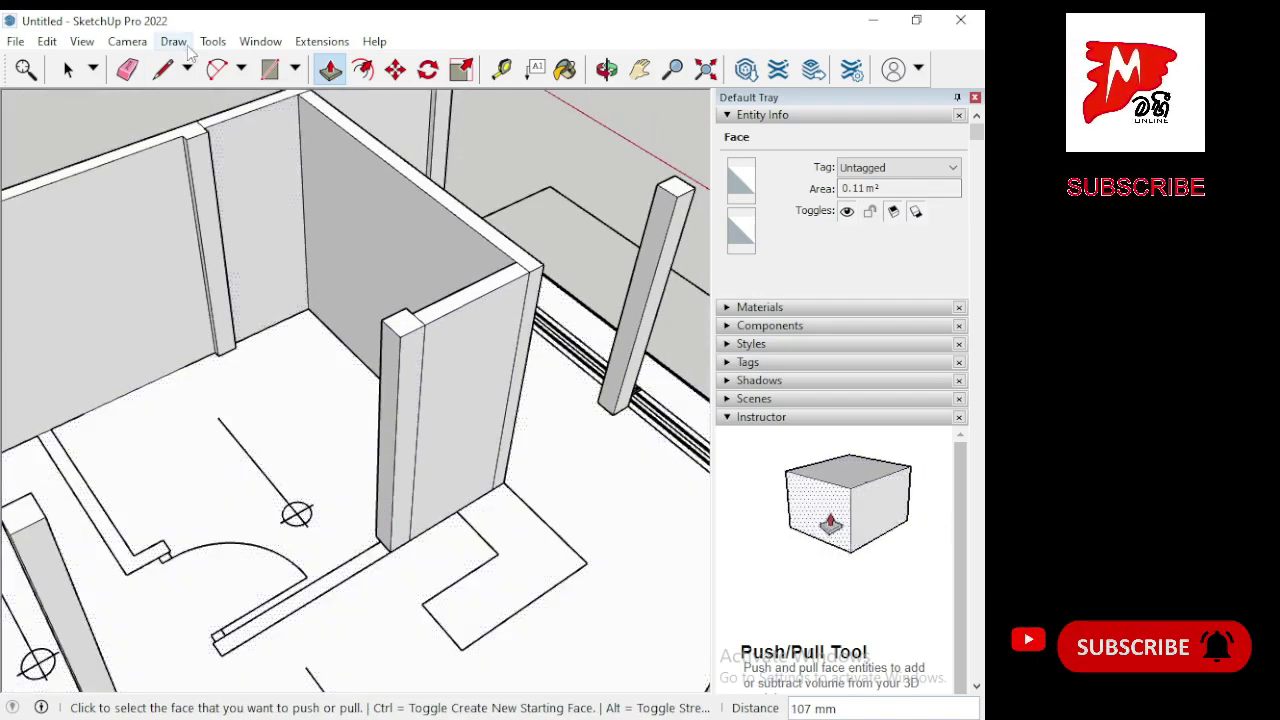
Draw a thin strip from the doorway to the column and Push/Pull it up 110 mm.
click(269, 69)
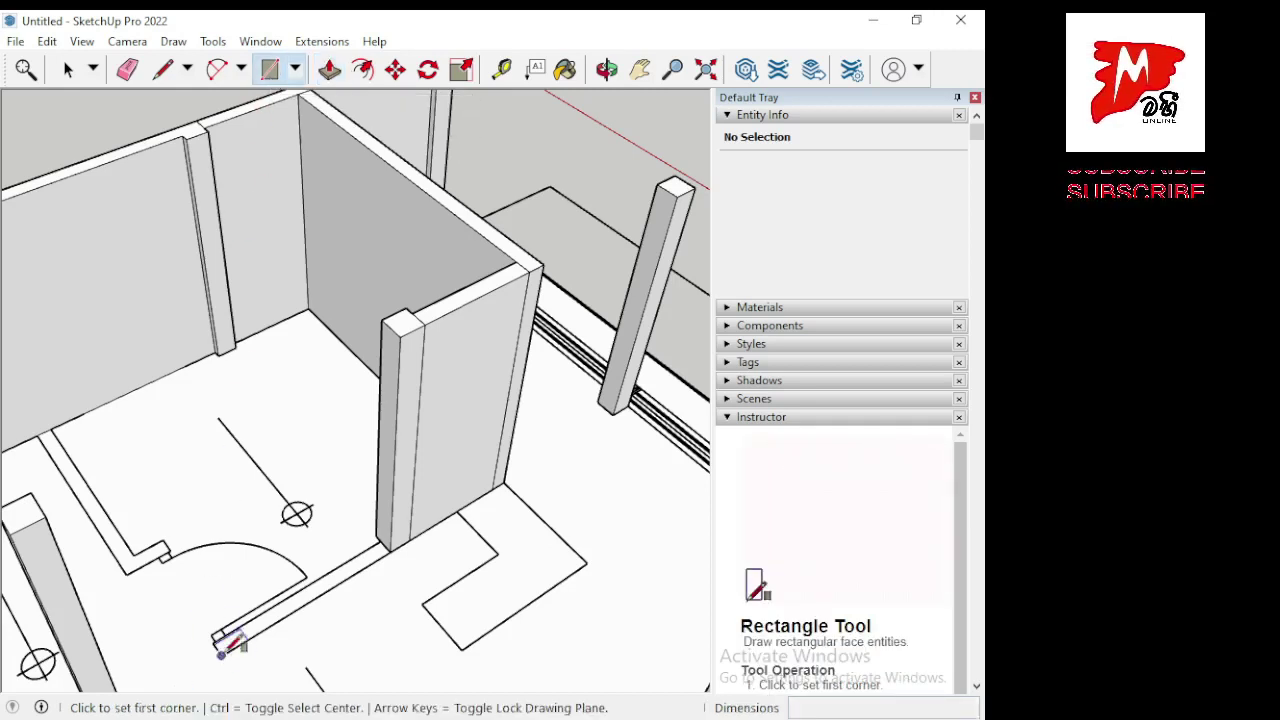
click(221, 655)
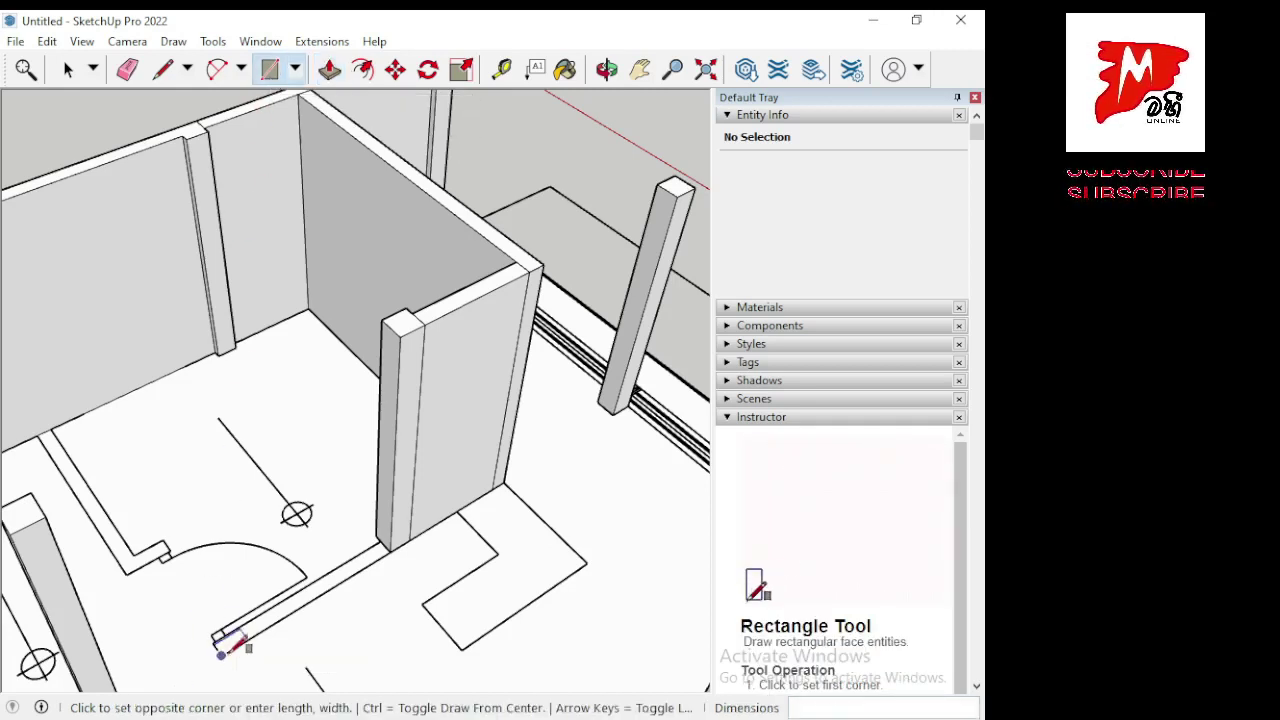
click(381, 541)
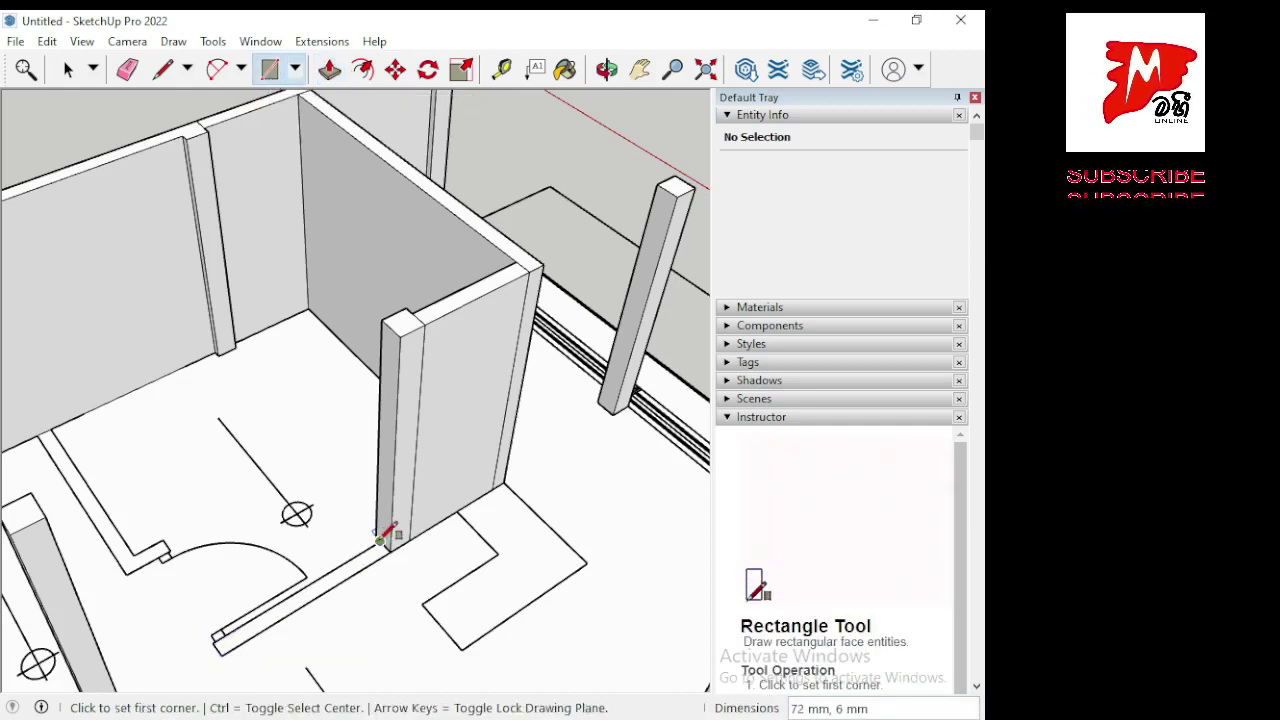
click(330, 69)
click(325, 590)
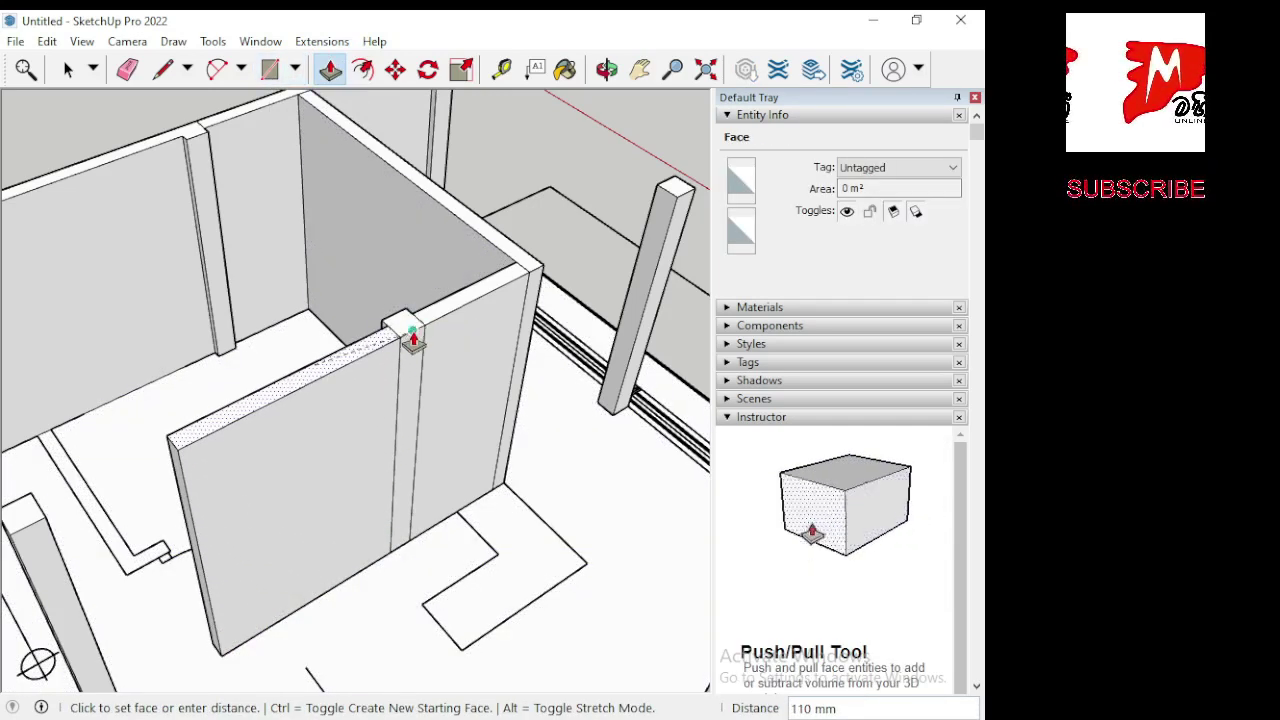
scroll(413, 340, up, 3)
click(414, 337)
scroll(490, 295, down, 2)
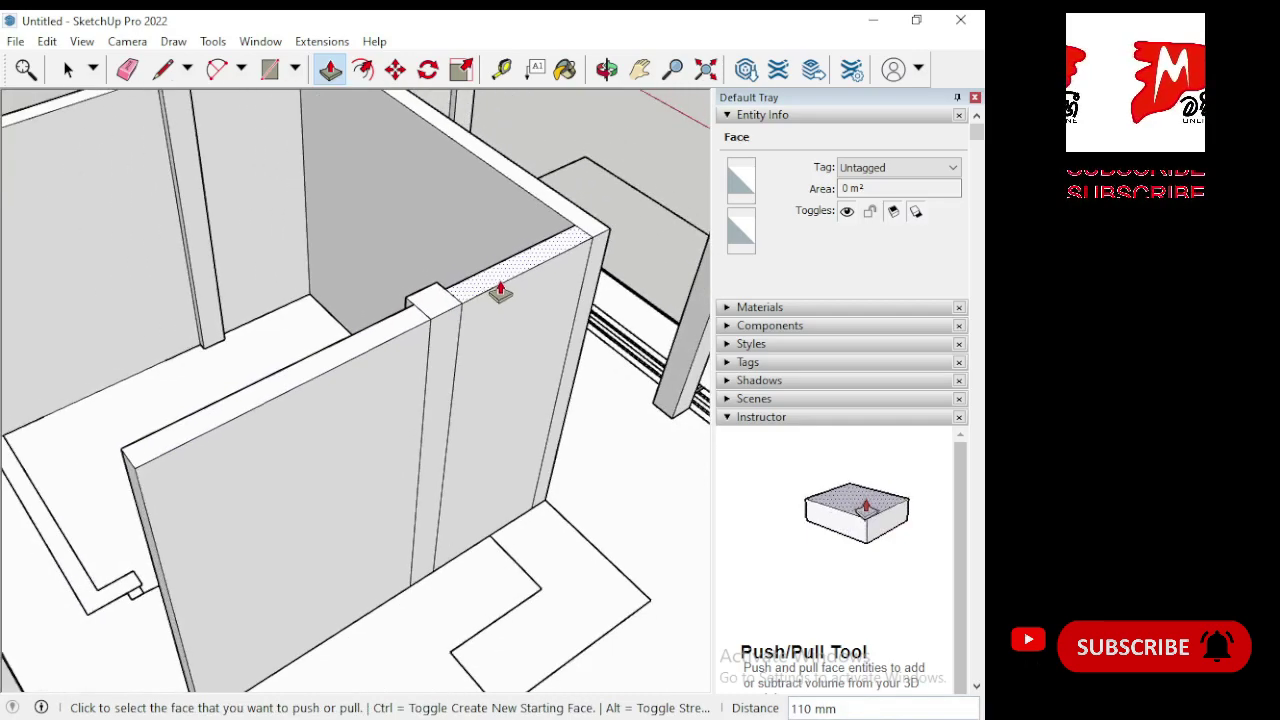
scroll(500, 292, down, 2)
scroll(467, 492, up, 2)
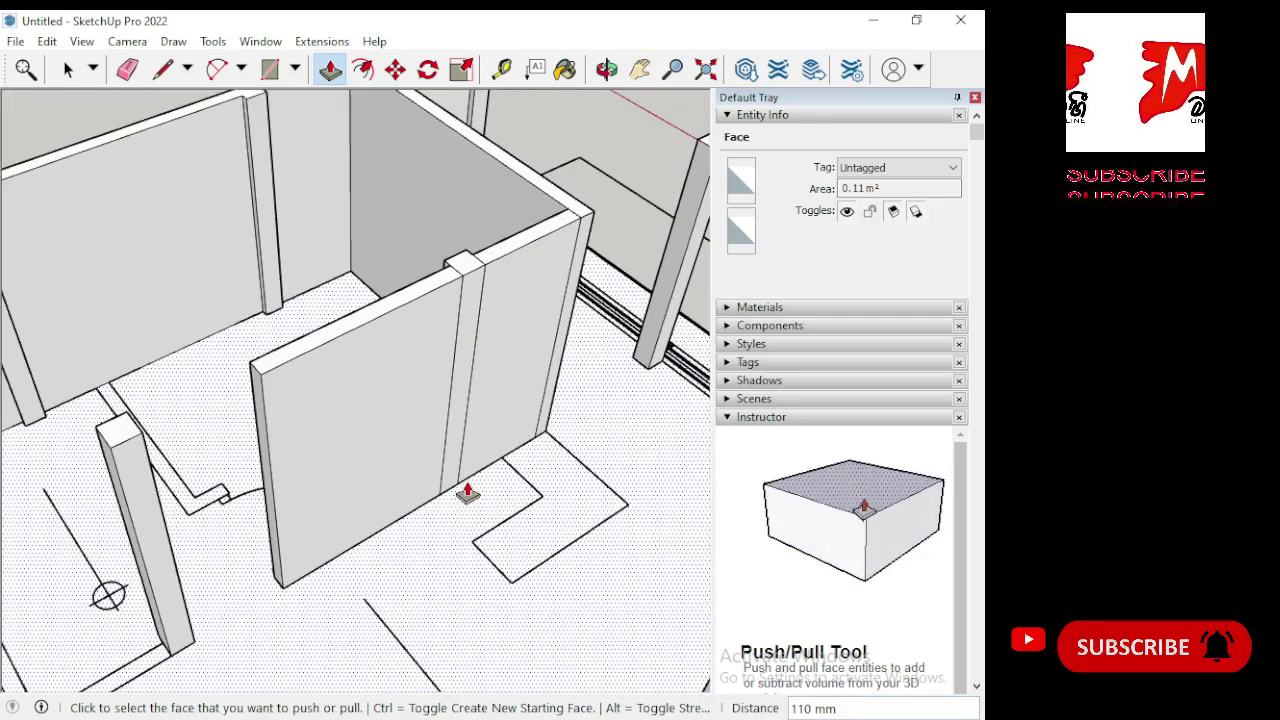
Draw a small rectangle over the door-jamb outline.
mouse_move(110, 595)
middle_down()
mouse_move(597, 637)
mouse_move(554, 460)
middle_up()
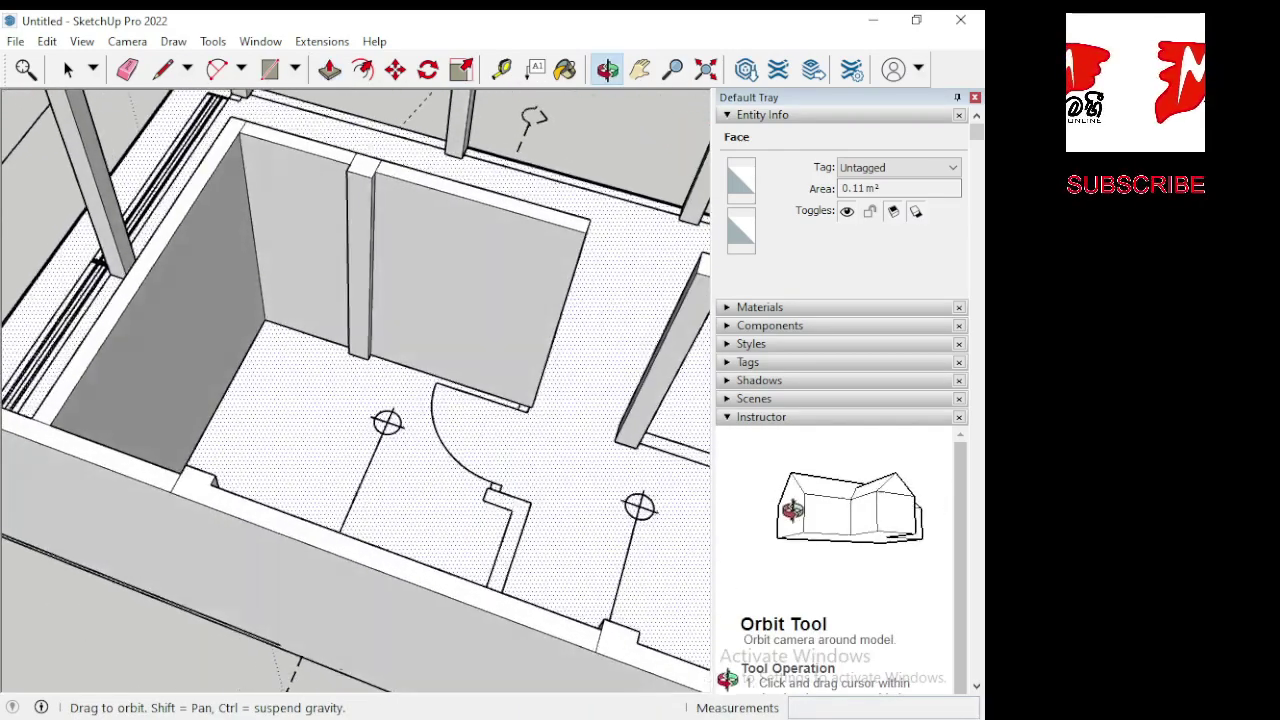
mouse_move(200, 349)
middle_down()
mouse_move(211, 349)
mouse_move(251, 491)
middle_up()
scroll(391, 443, up, 2)
scroll(393, 442, up, 3)
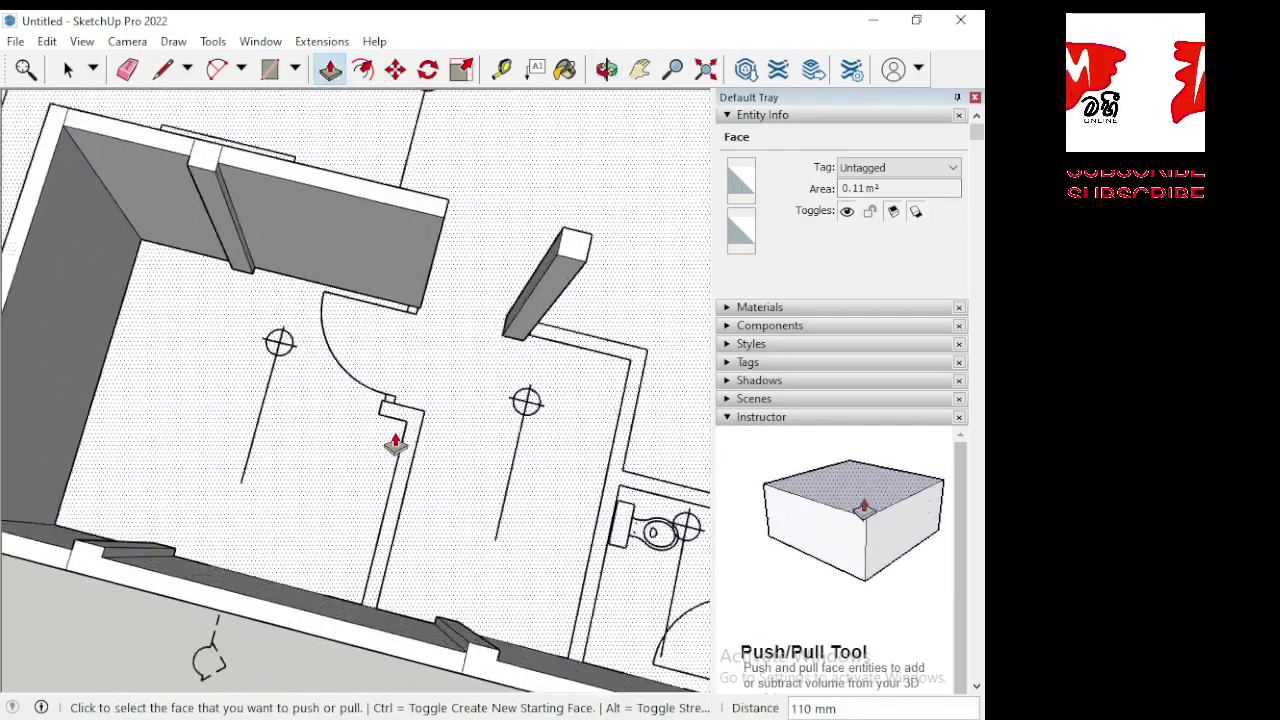
scroll(399, 436, up, 3)
click(269, 68)
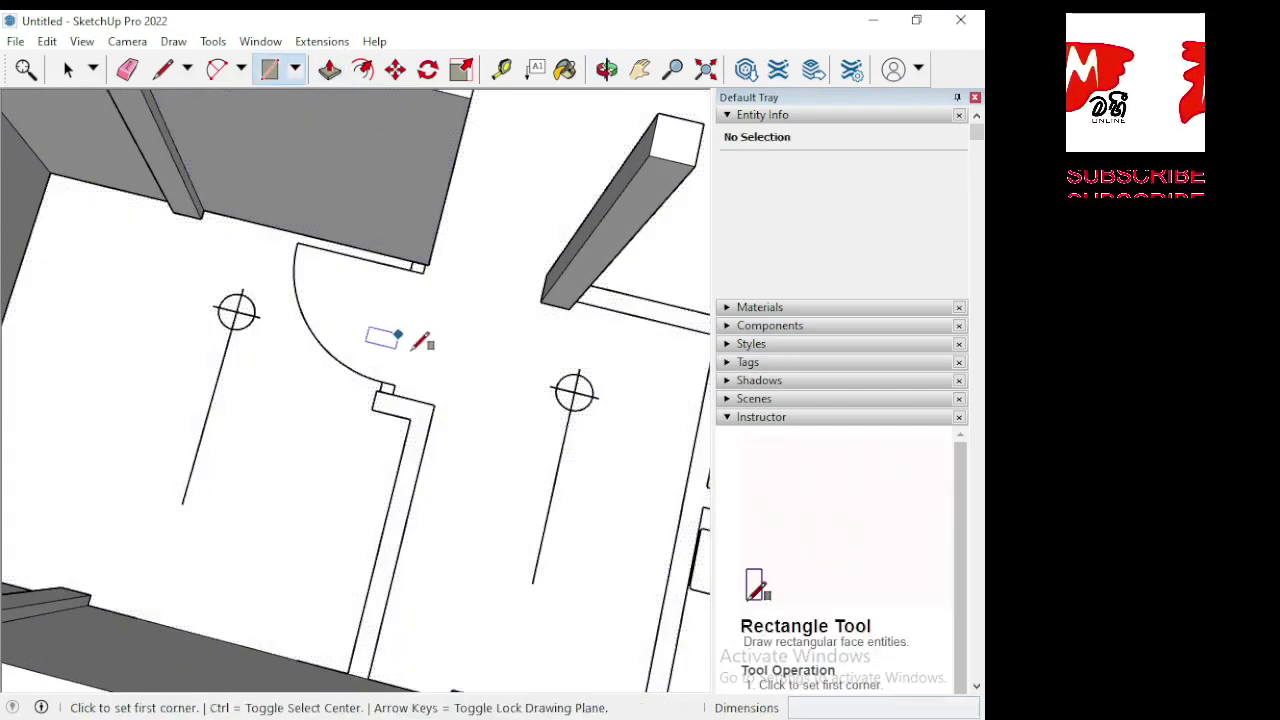
scroll(413, 384, up, 3)
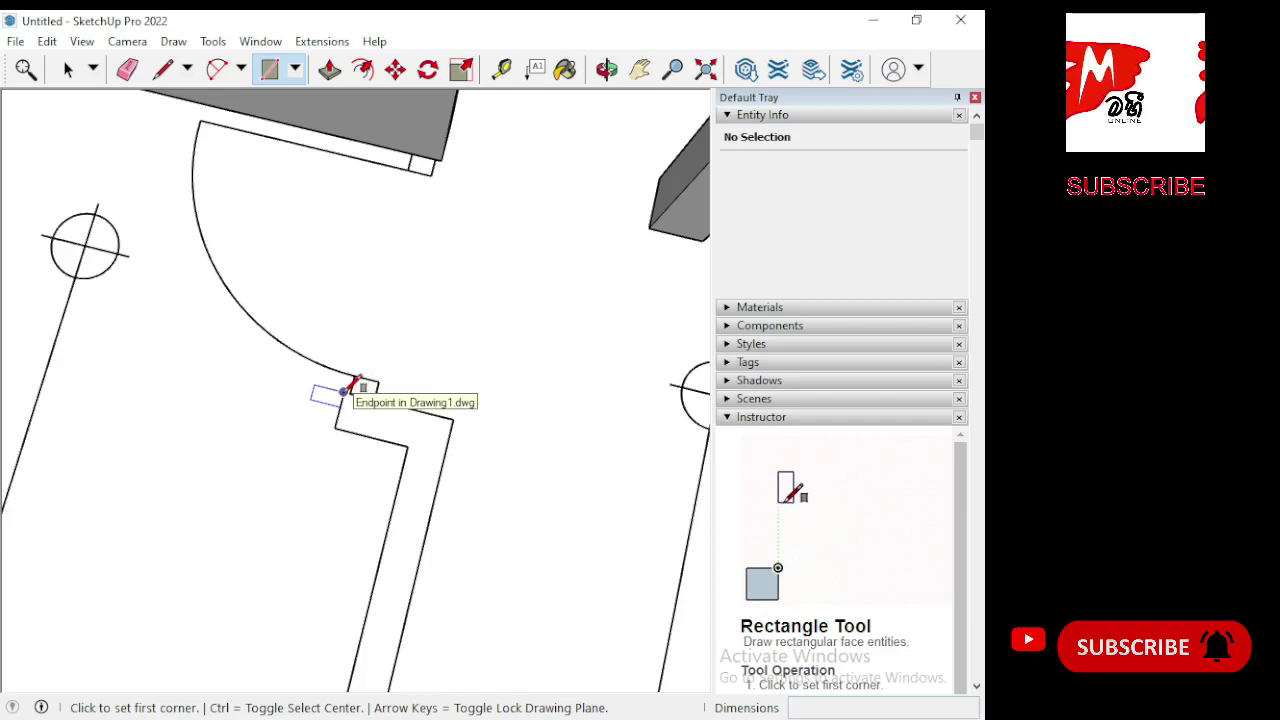
click(345, 390)
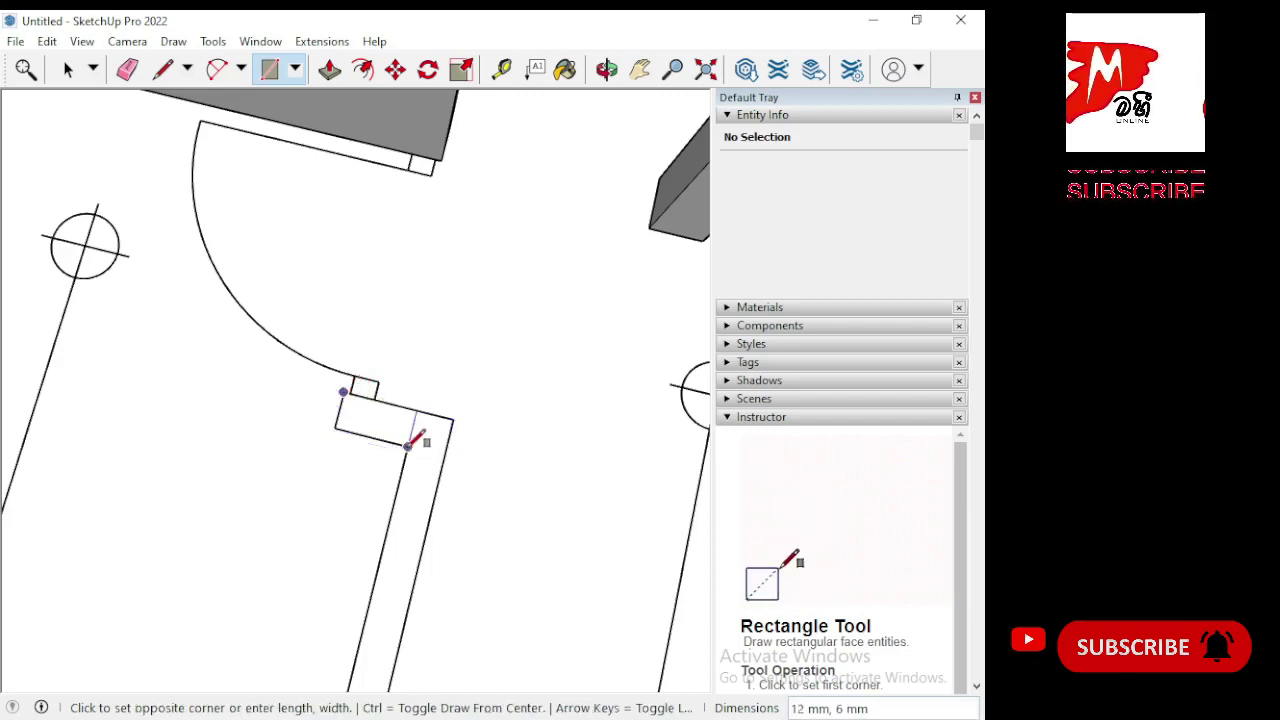
click(407, 446)
scroll(432, 440, down, 3)
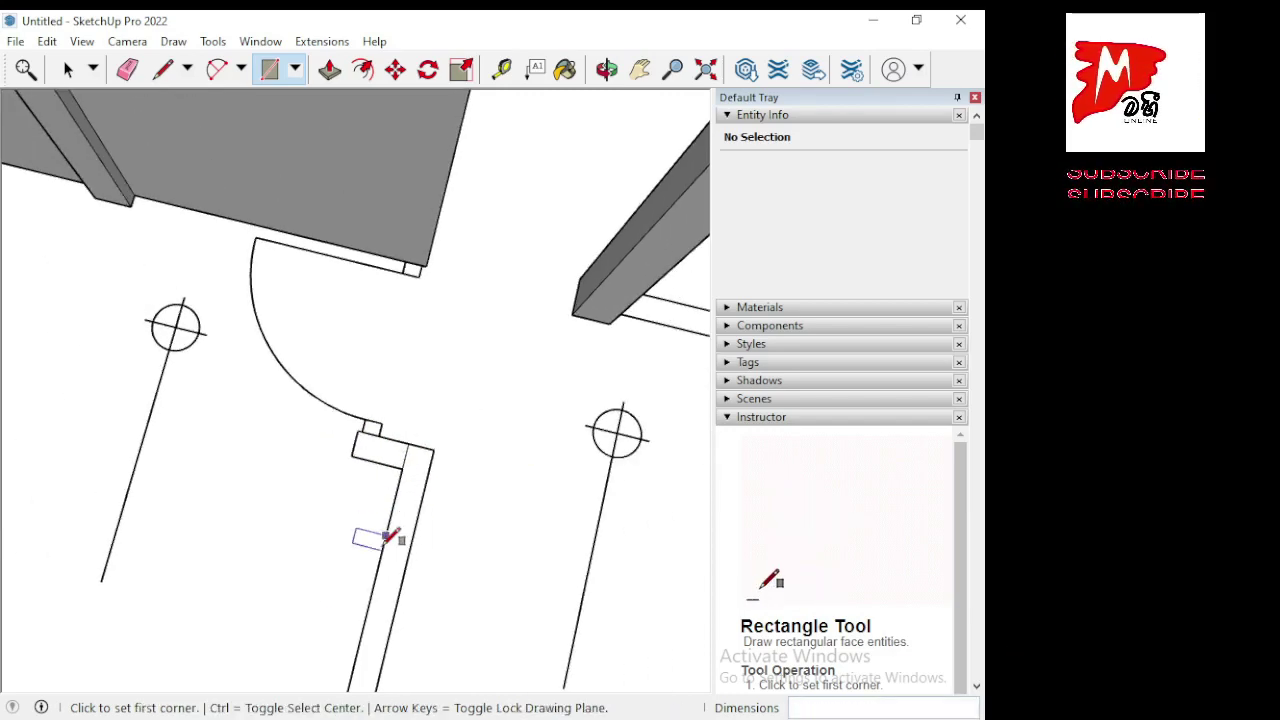
Push/Pull the door-jamb rectangle up to 110 mm.
mouse_move(389, 531)
middle_down()
mouse_move(306, 580)
mouse_move(260, 417)
mouse_move(300, 300)
middle_up()
click(329, 69)
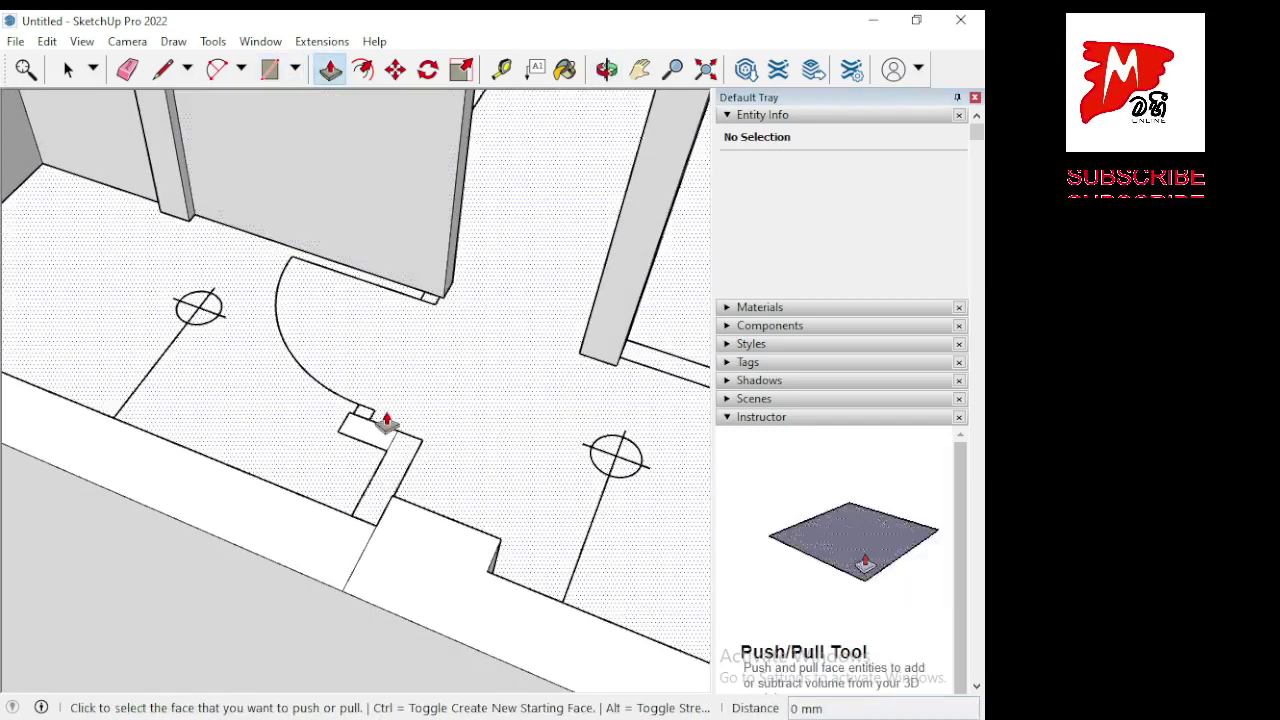
click(384, 440)
scroll(380, 450, down, 3)
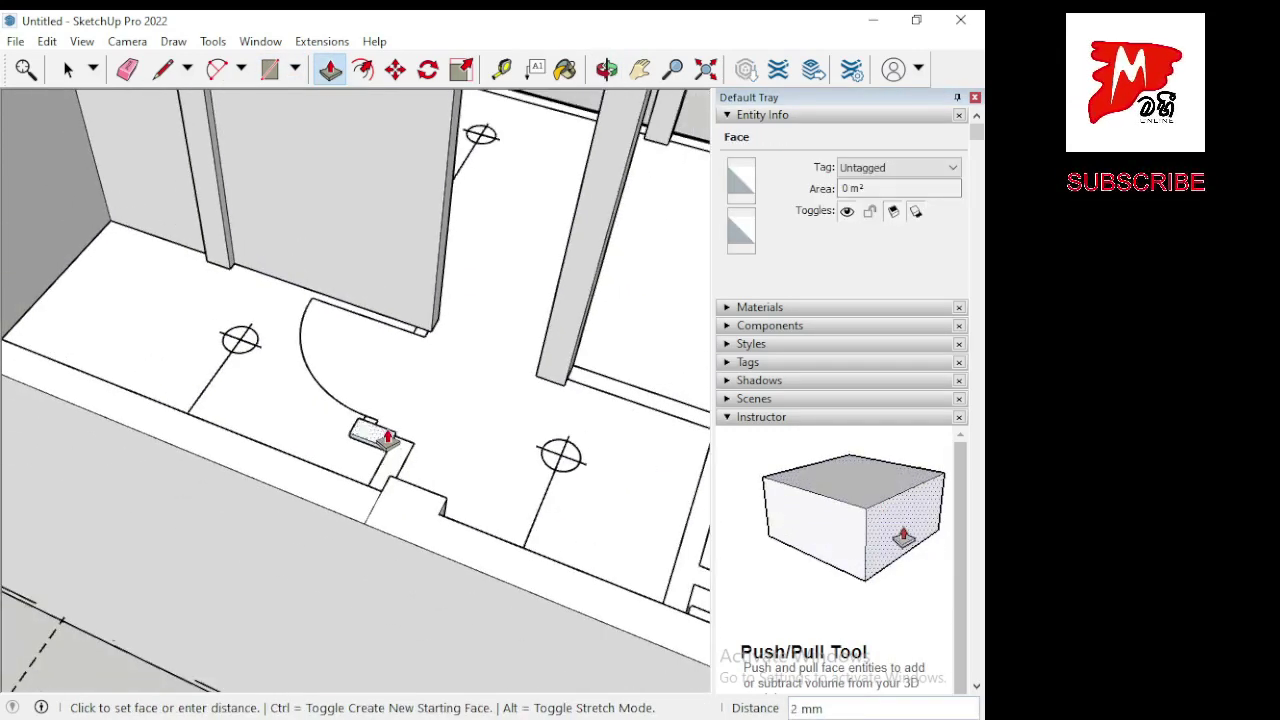
scroll(371, 435, up, 1)
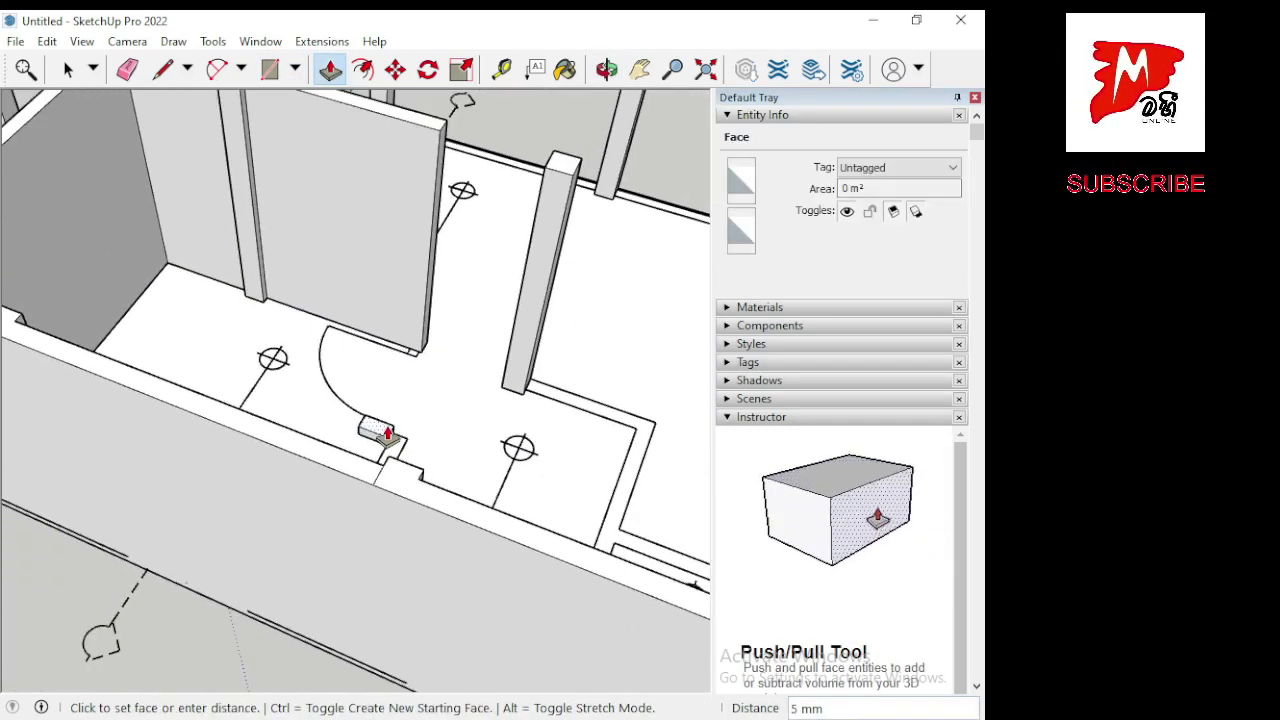
click(572, 177)
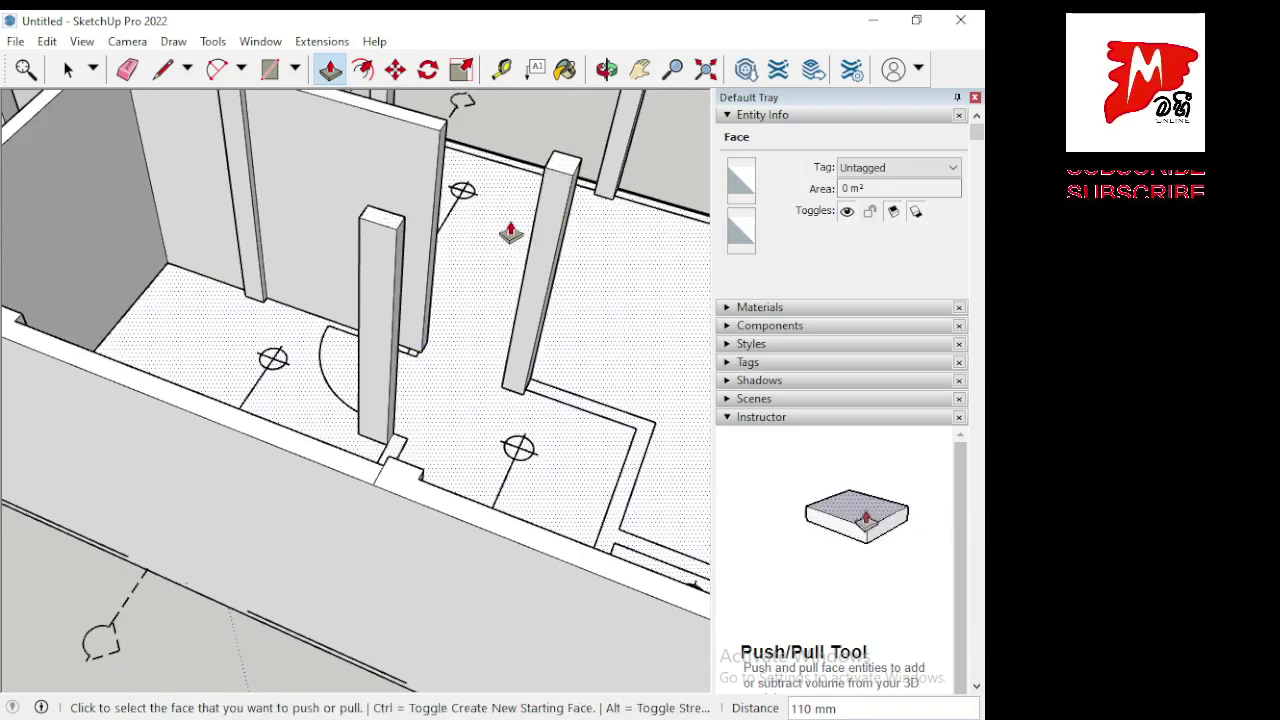
Draw the wall strip beside the doorway and raise it to the 110 mm column height.
click(269, 69)
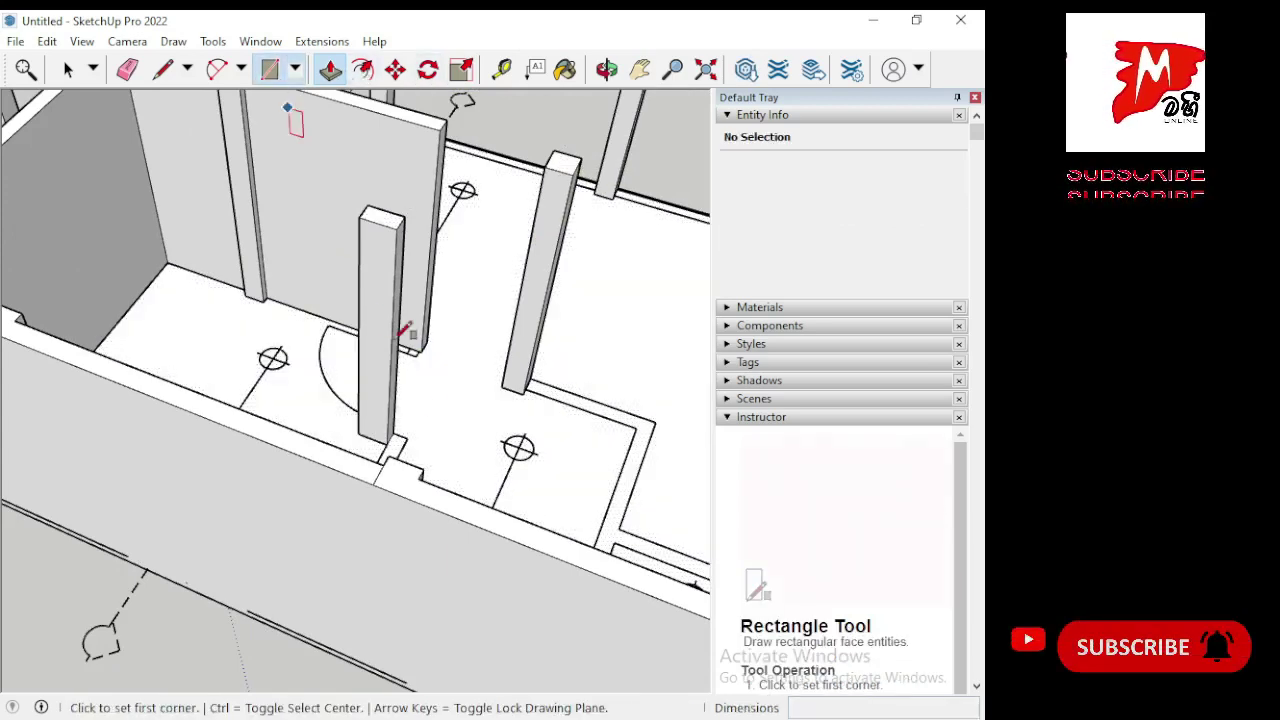
mouse_move(391, 491)
middle_down()
mouse_move(466, 449)
mouse_move(366, 533)
mouse_move(106, 563)
mouse_move(100, 491)
middle_up()
click(80, 485)
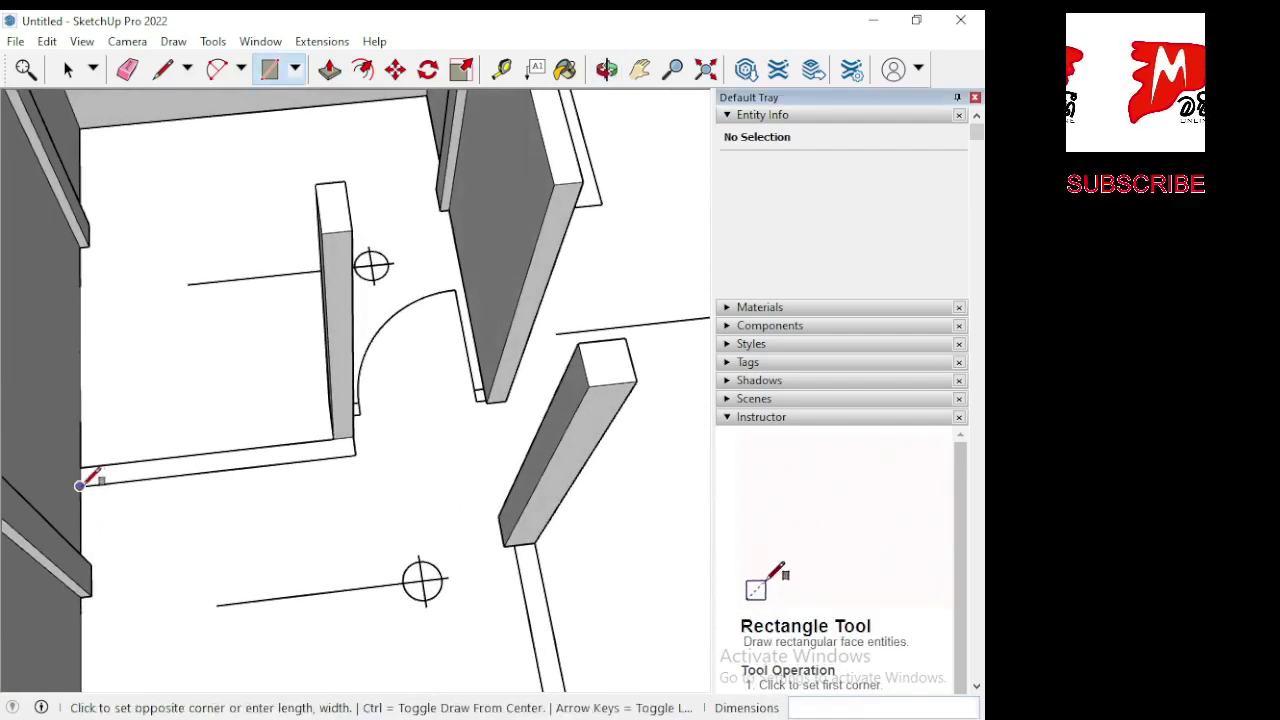
click(353, 435)
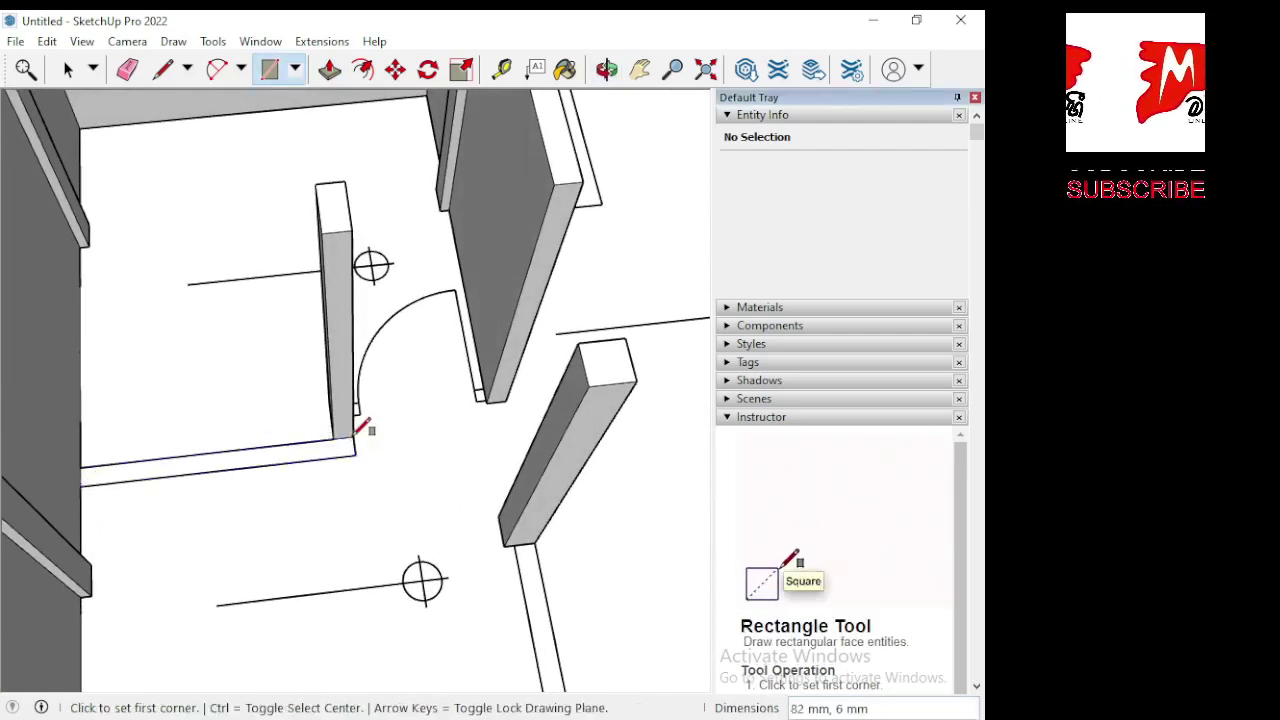
click(330, 70)
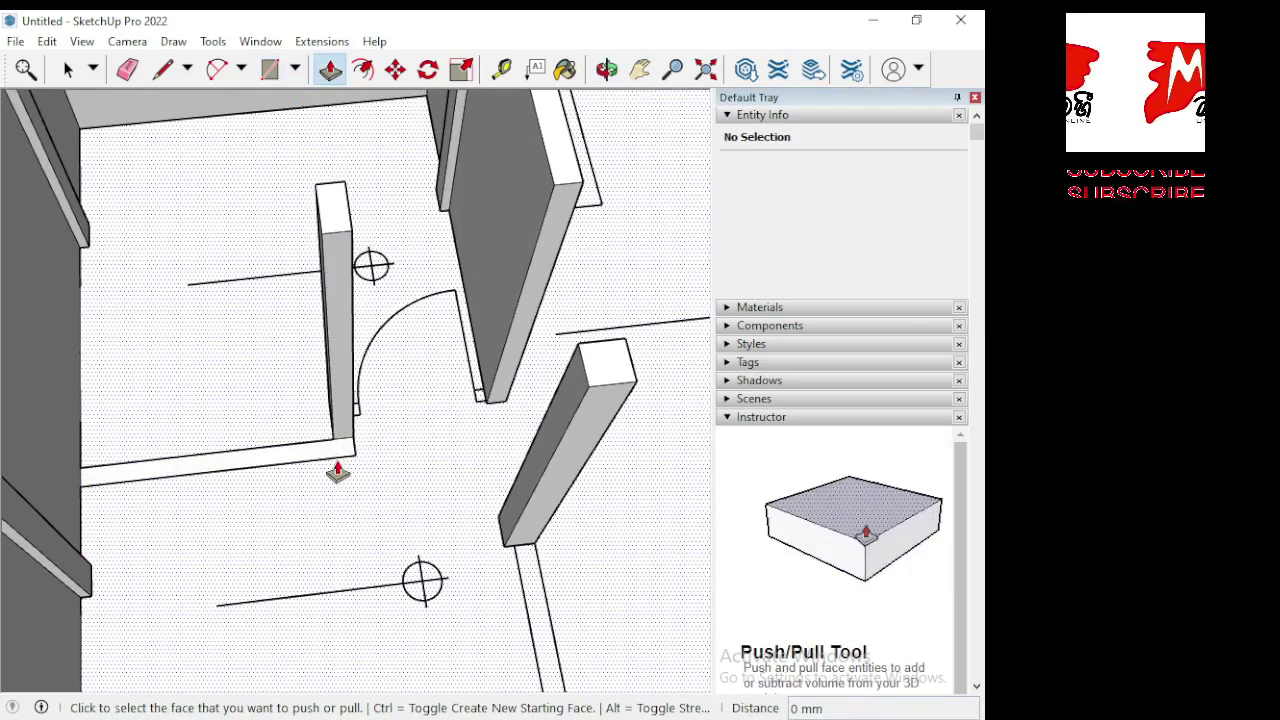
click(343, 451)
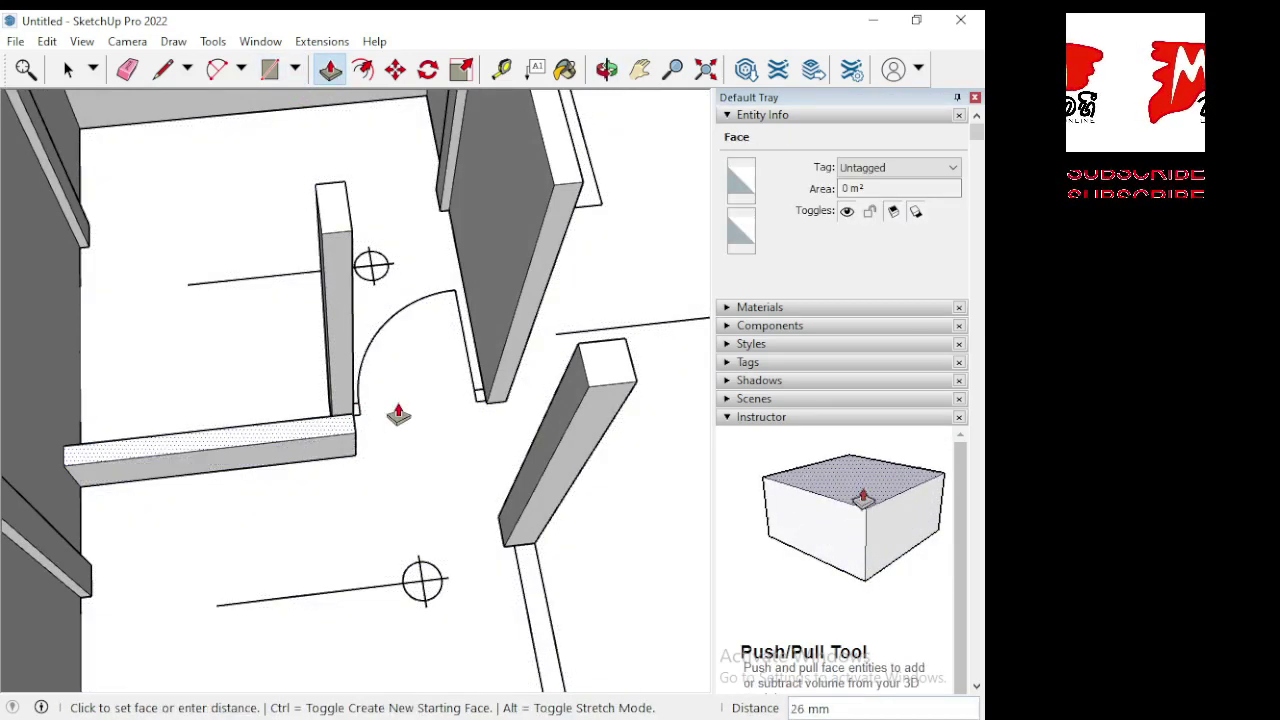
click(590, 387)
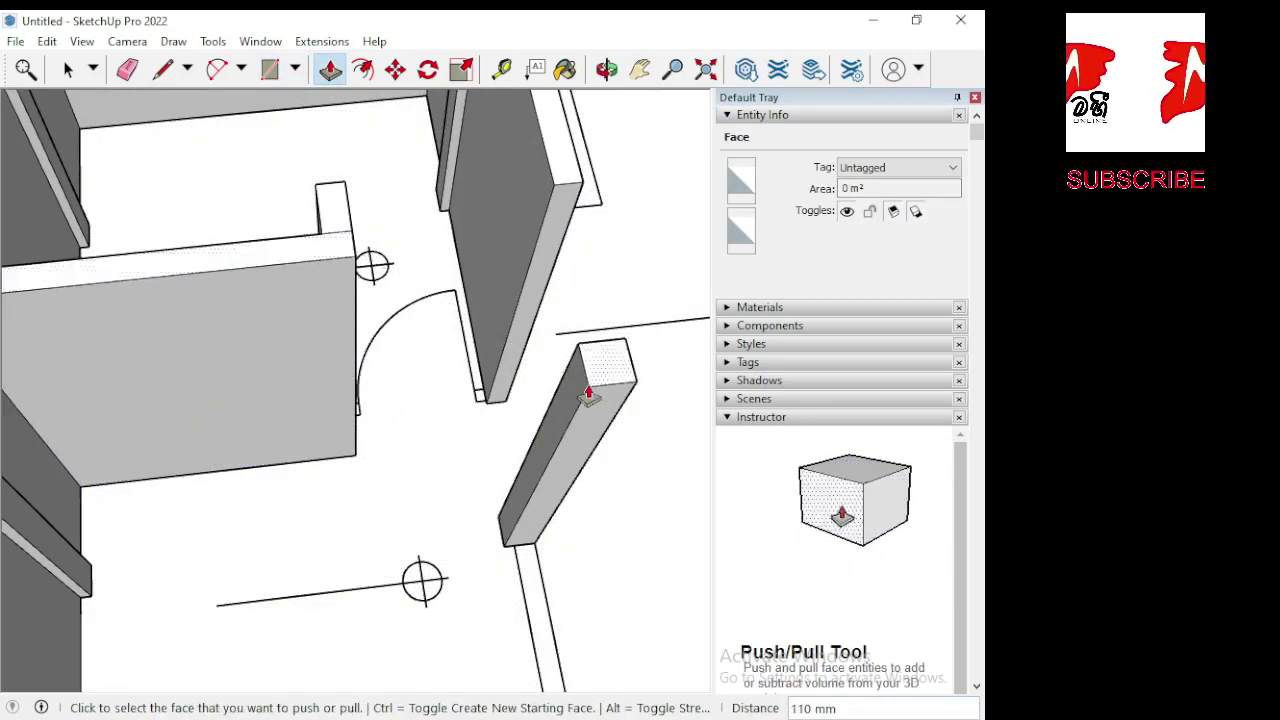
Orbit around the restroom area to inspect the new walls.
mouse_move(586, 386)
middle_down()
mouse_move(453, 460)
mouse_move(114, 429)
middle_up()
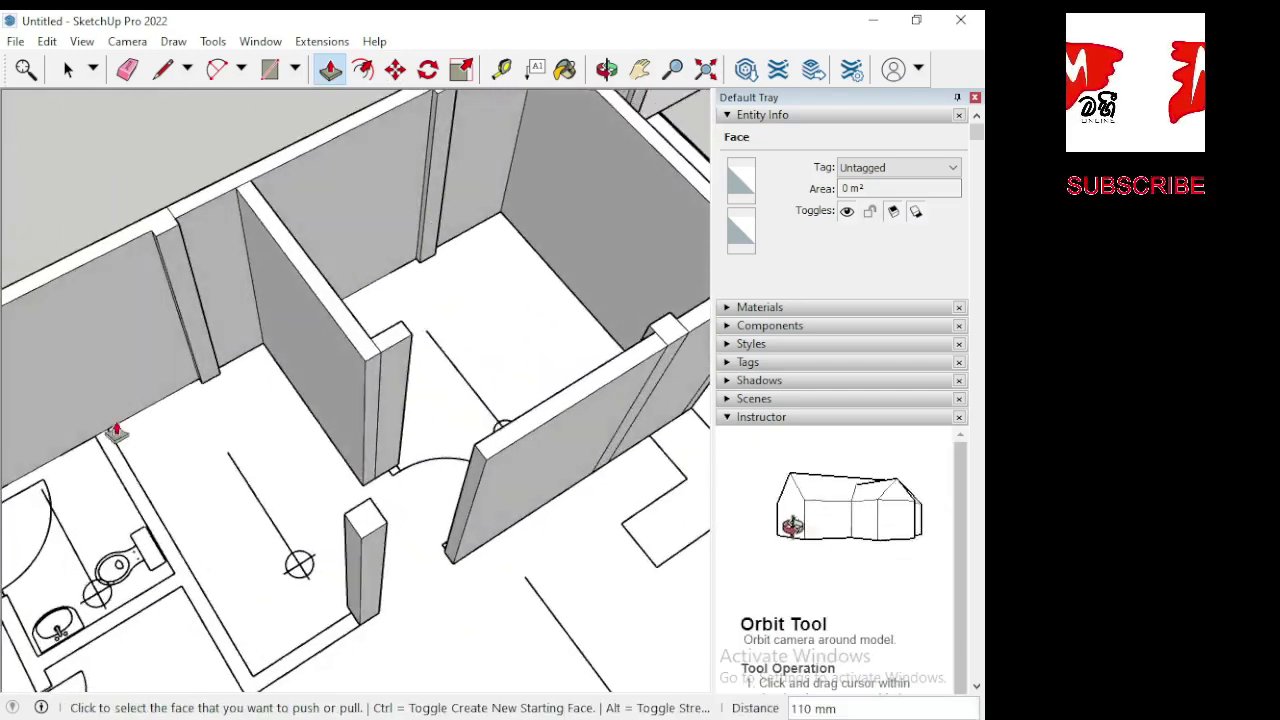
mouse_move(586, 406)
middle_down()
mouse_move(258, 380)
mouse_move(366, 400)
middle_up()
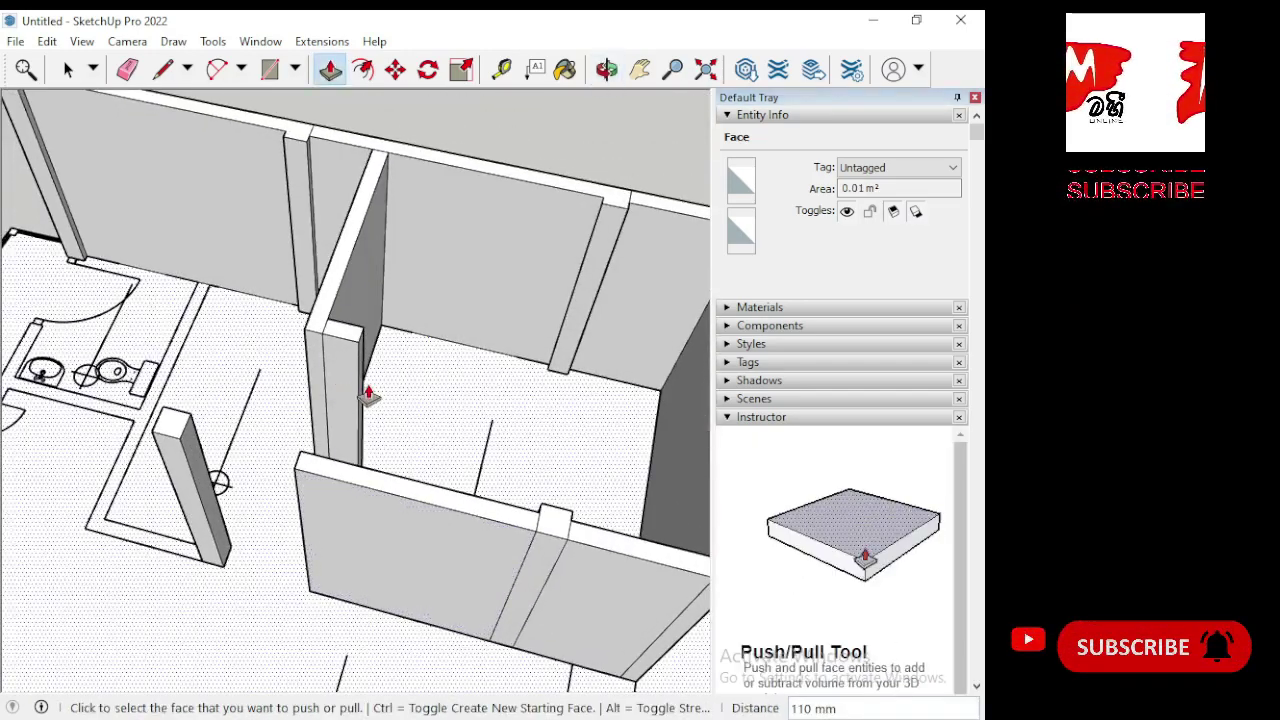
middle_drag(537, 377, 590, 428)
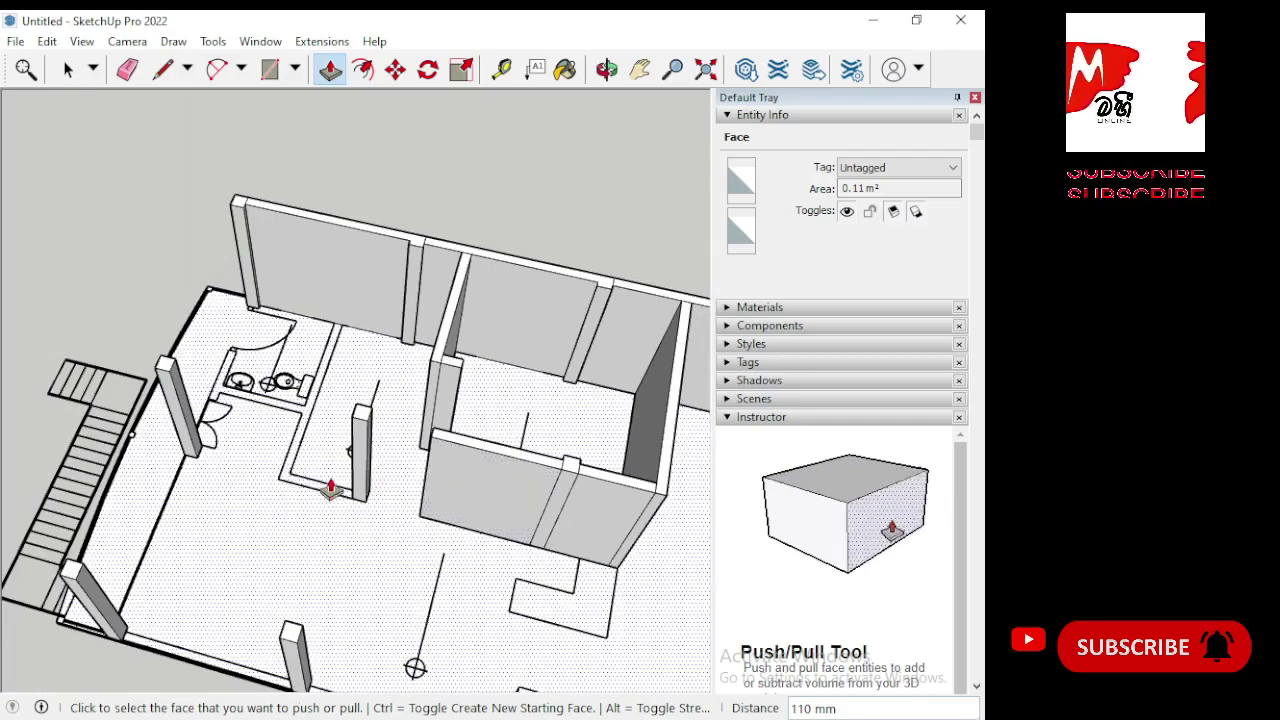
mouse_move(329, 486)
middle_down()
mouse_move(403, 374)
mouse_move(543, 380)
mouse_move(543, 392)
middle_up()
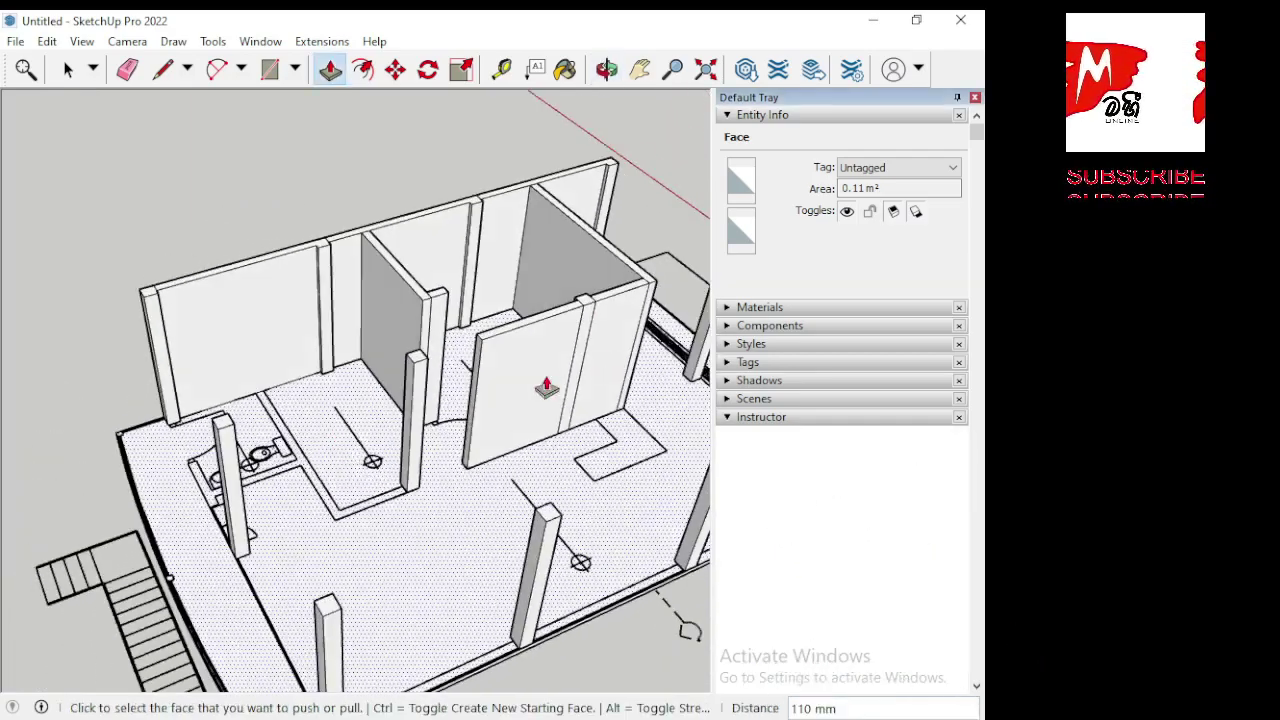
scroll(257, 449, up, 3)
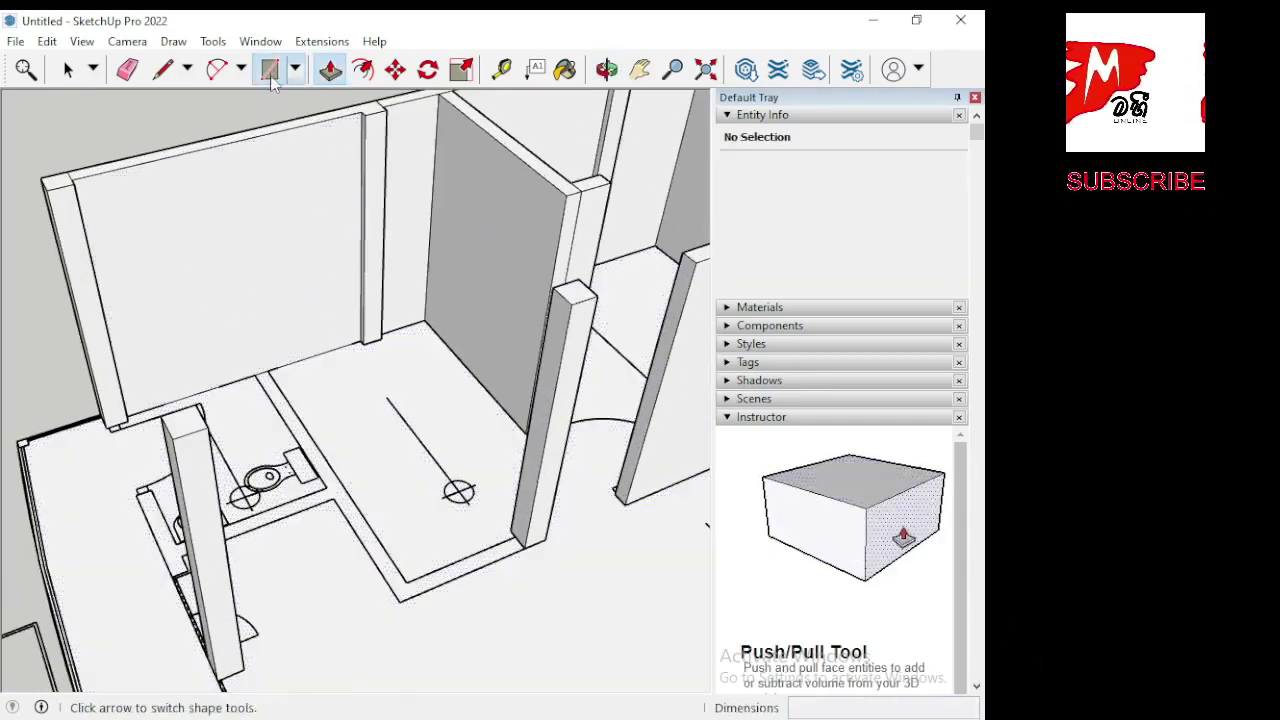
Draw the short wall strip rectangle at the floor corner along the restroom wall line.
click(269, 68)
scroll(243, 378, up, 2)
scroll(268, 357, up, 2)
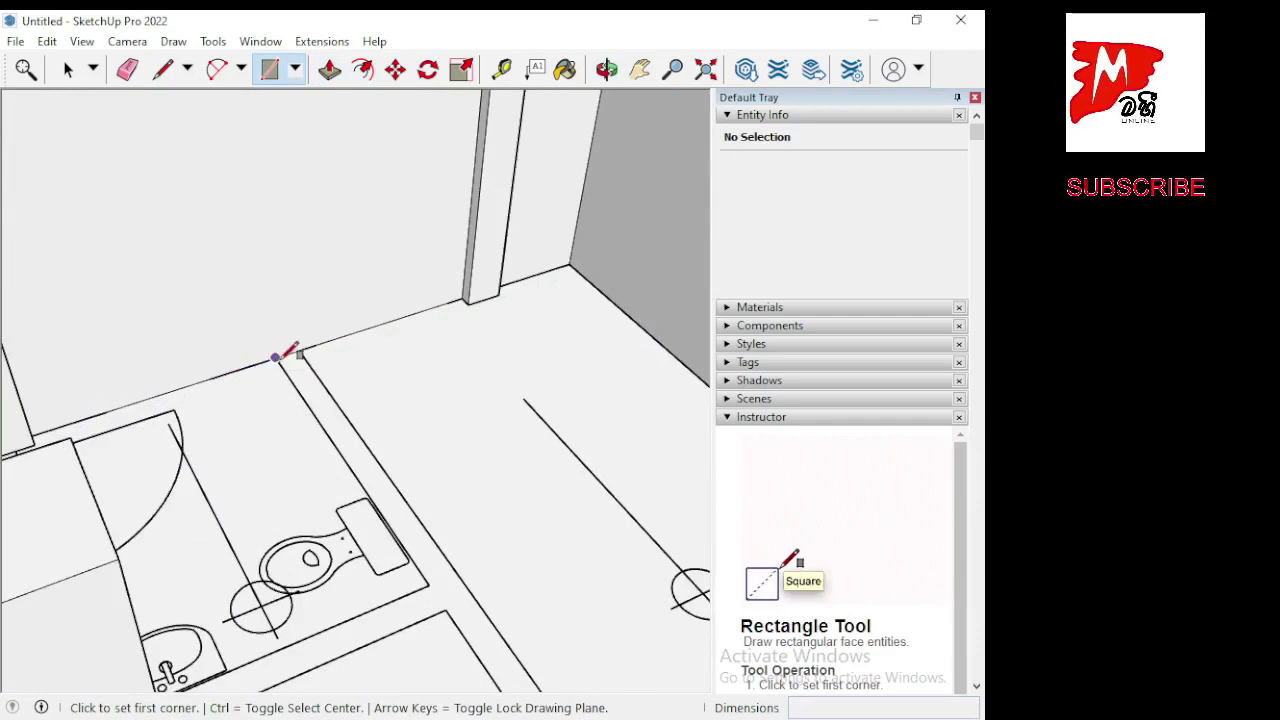
scroll(276, 352, down, 3)
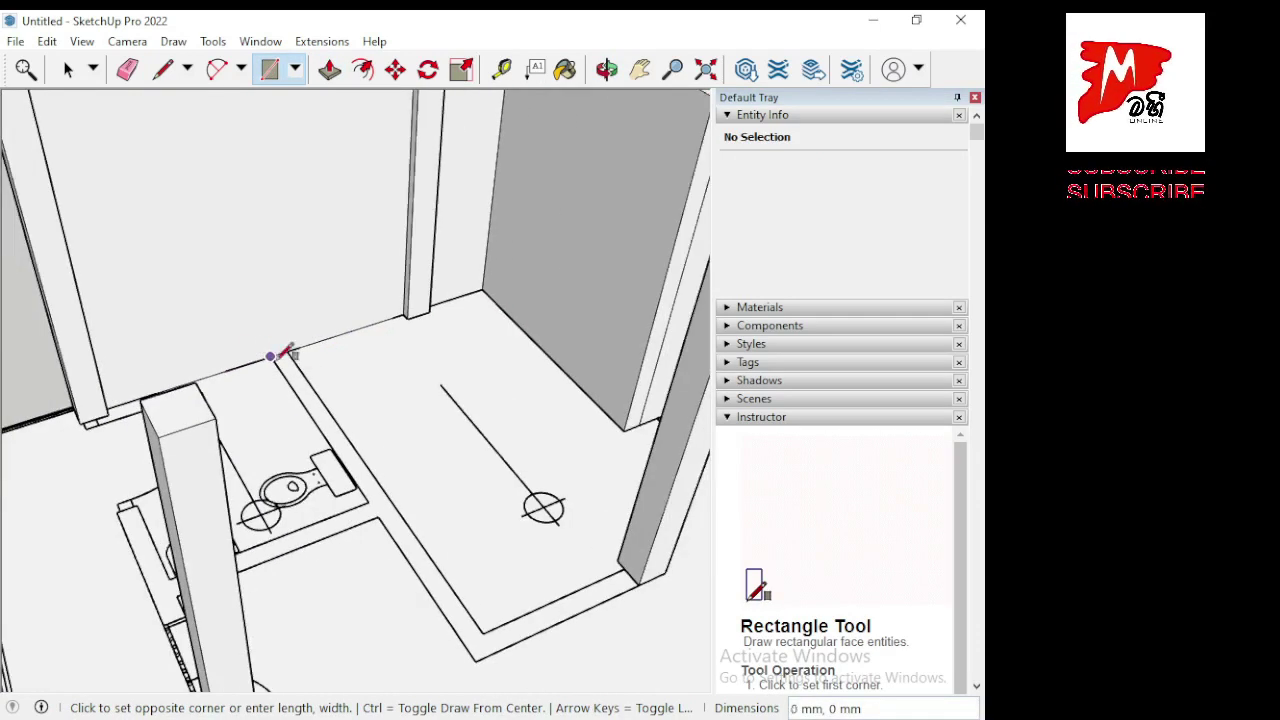
click(495, 651)
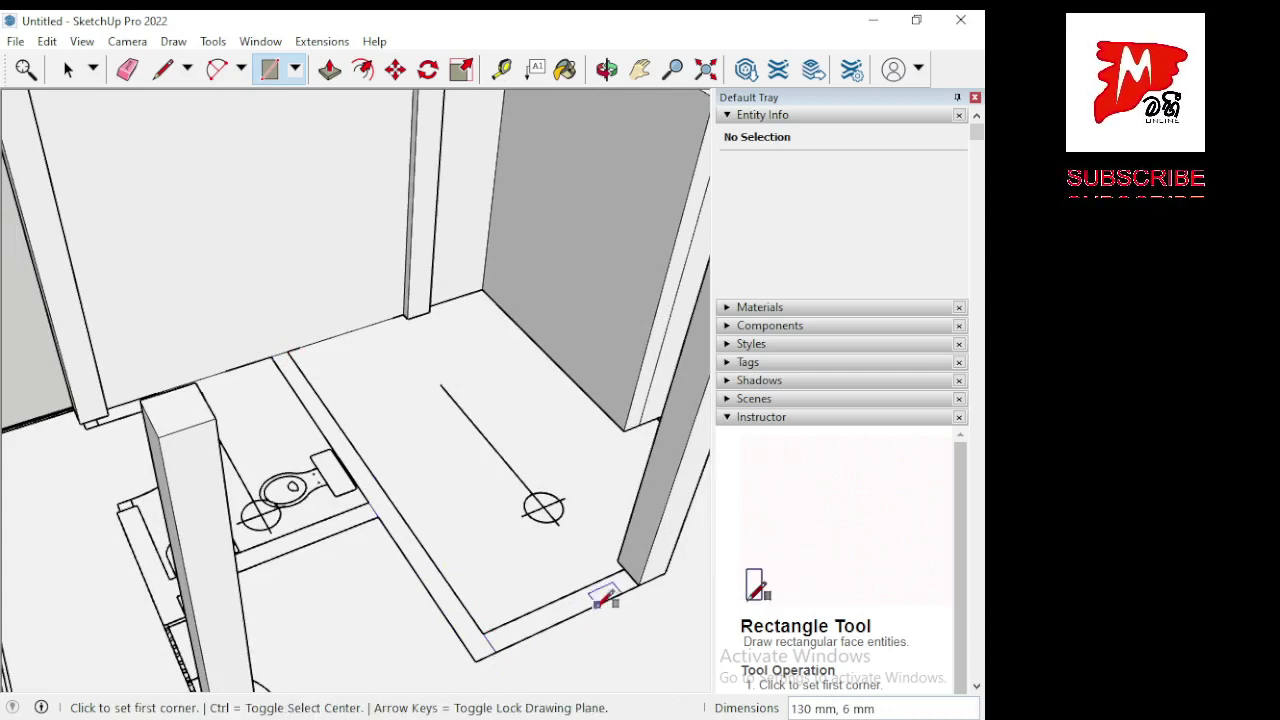
click(495, 650)
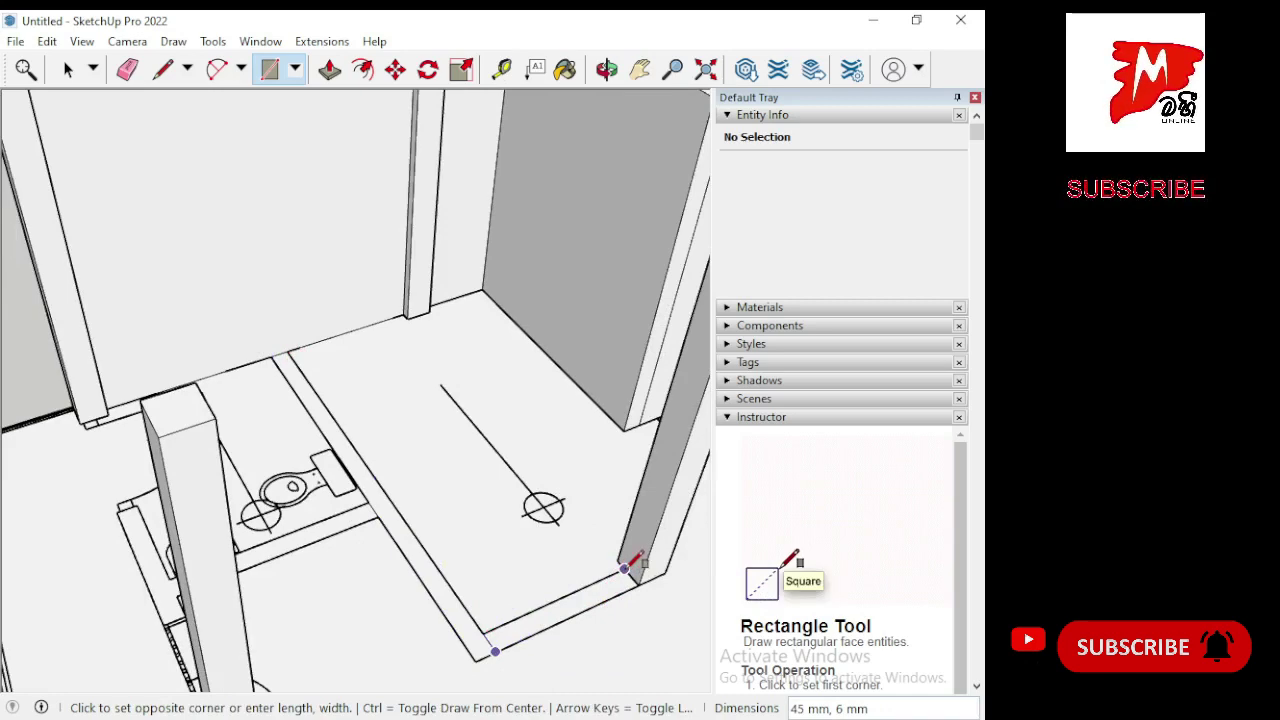
click(624, 568)
Push/pull the bathroom partition panel's floor face up to full wall height.
click(330, 69)
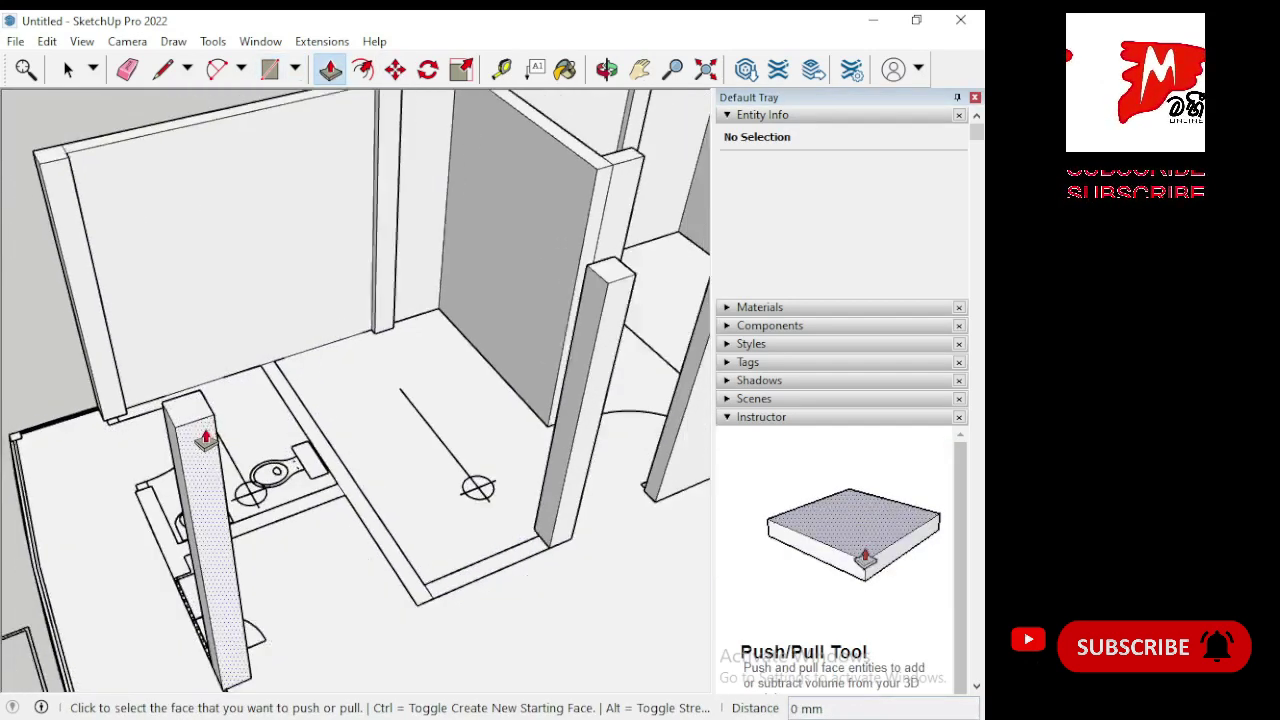
middle_drag(205, 437, 464, 525)
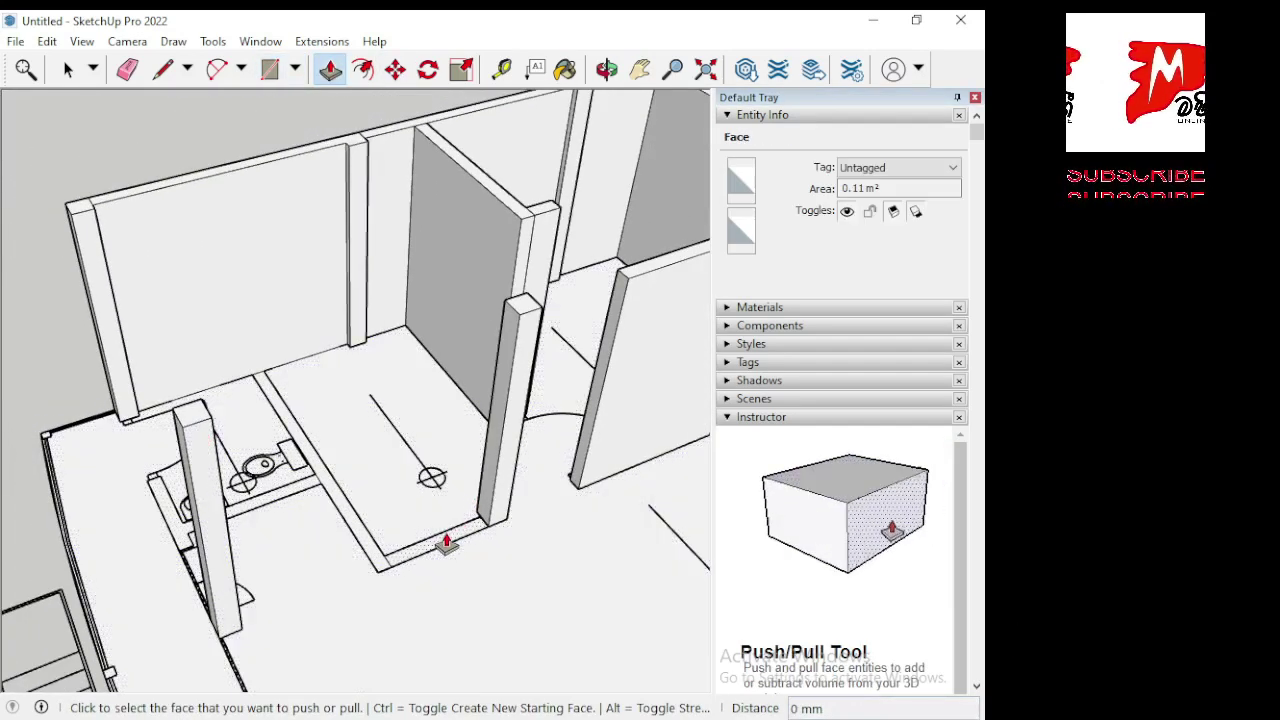
click(446, 538)
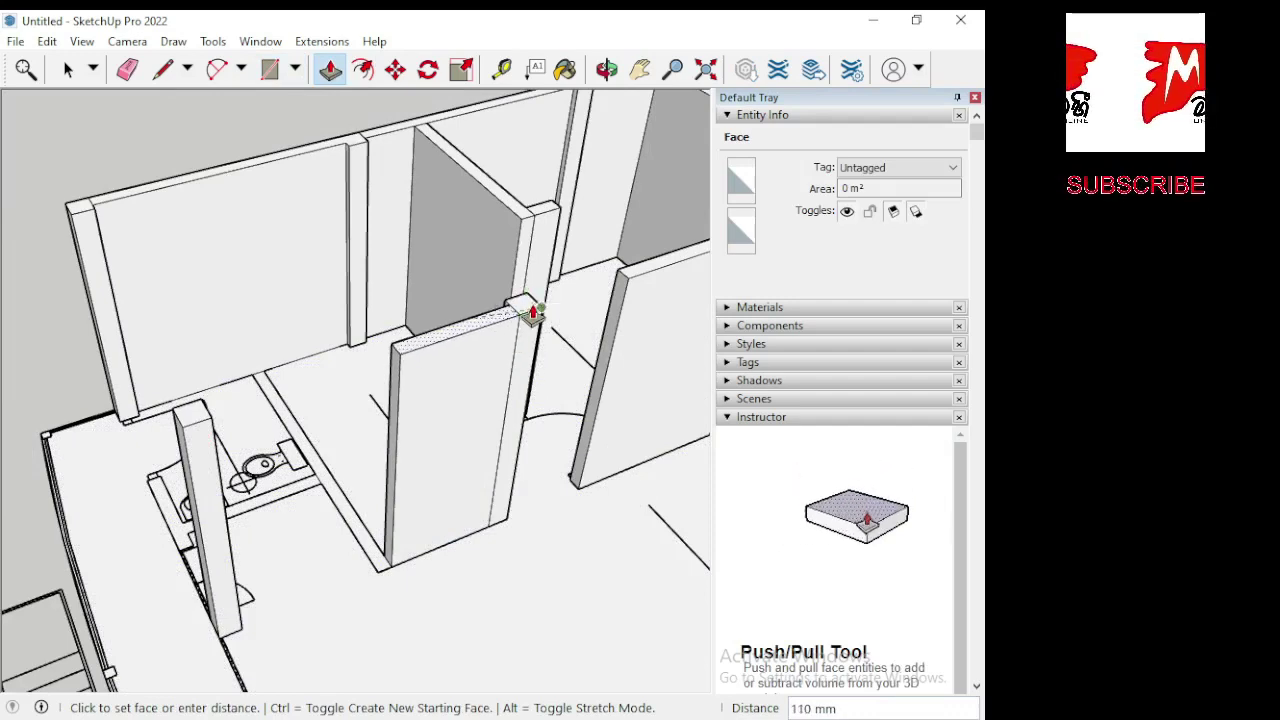
click(536, 314)
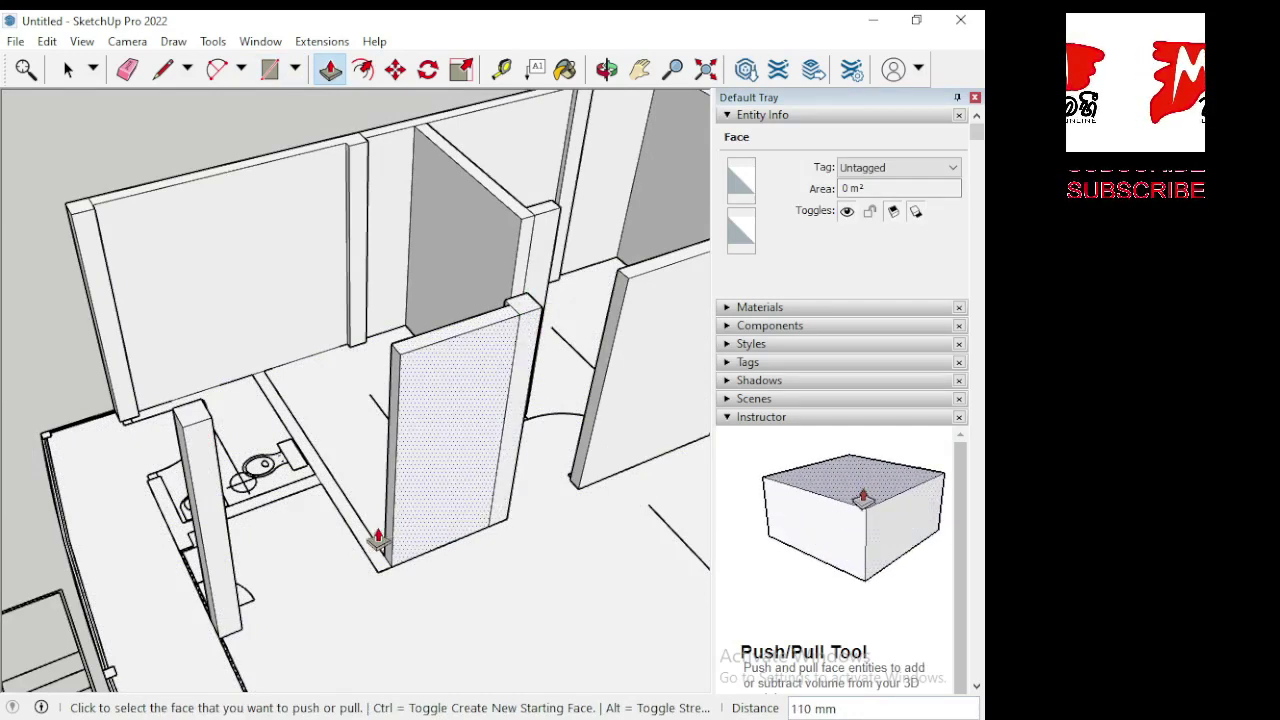
Raise the thin strip at the panel's end up to the panel top.
drag(378, 540, 384, 532)
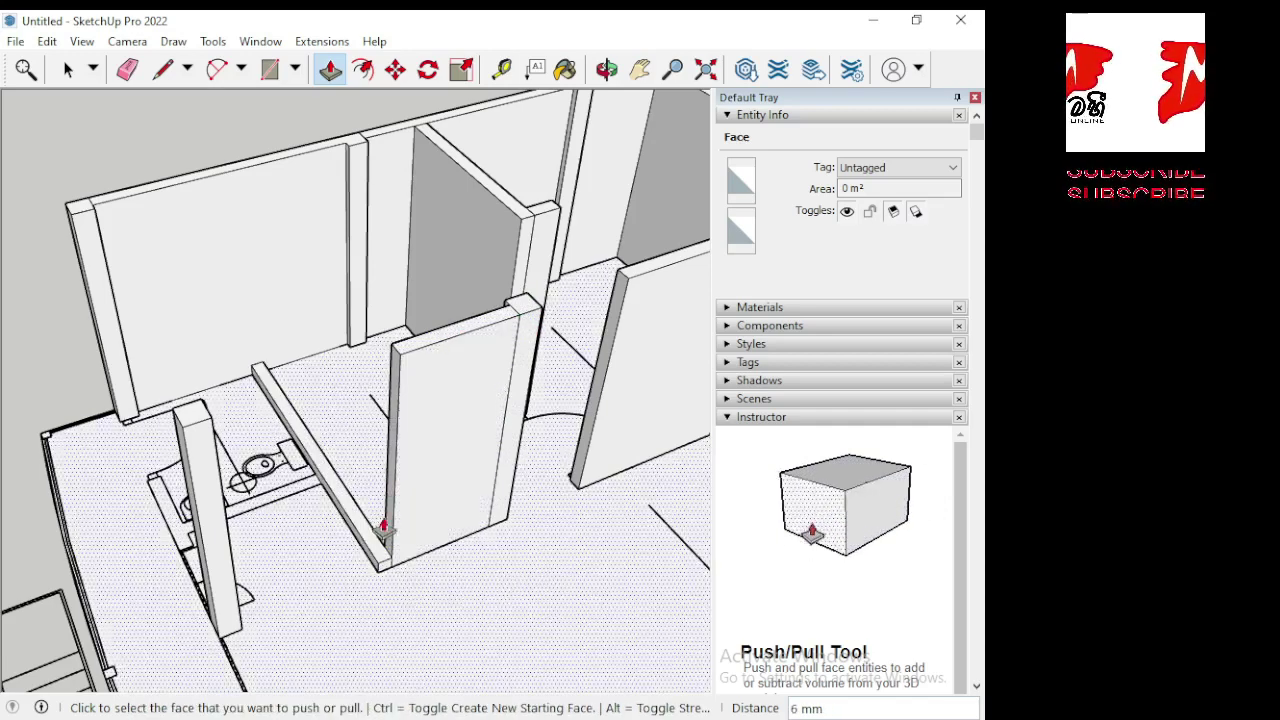
scroll(384, 530, up, 3)
click(372, 555)
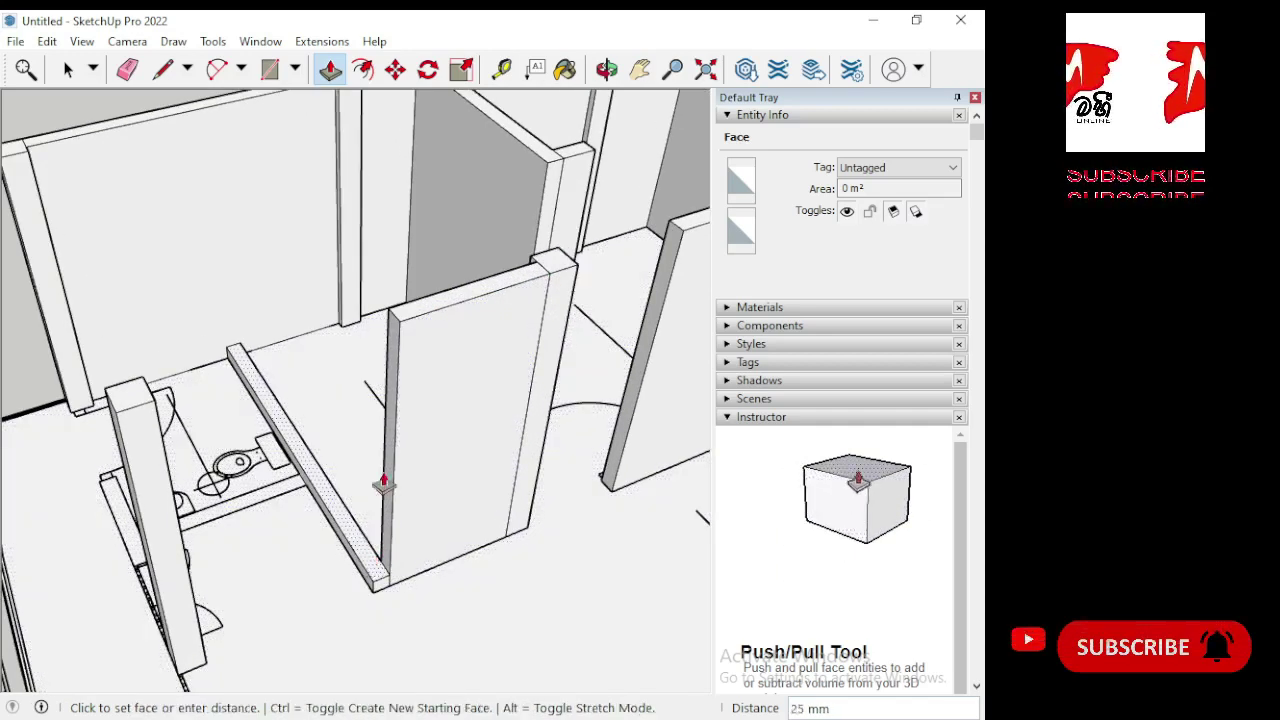
click(480, 300)
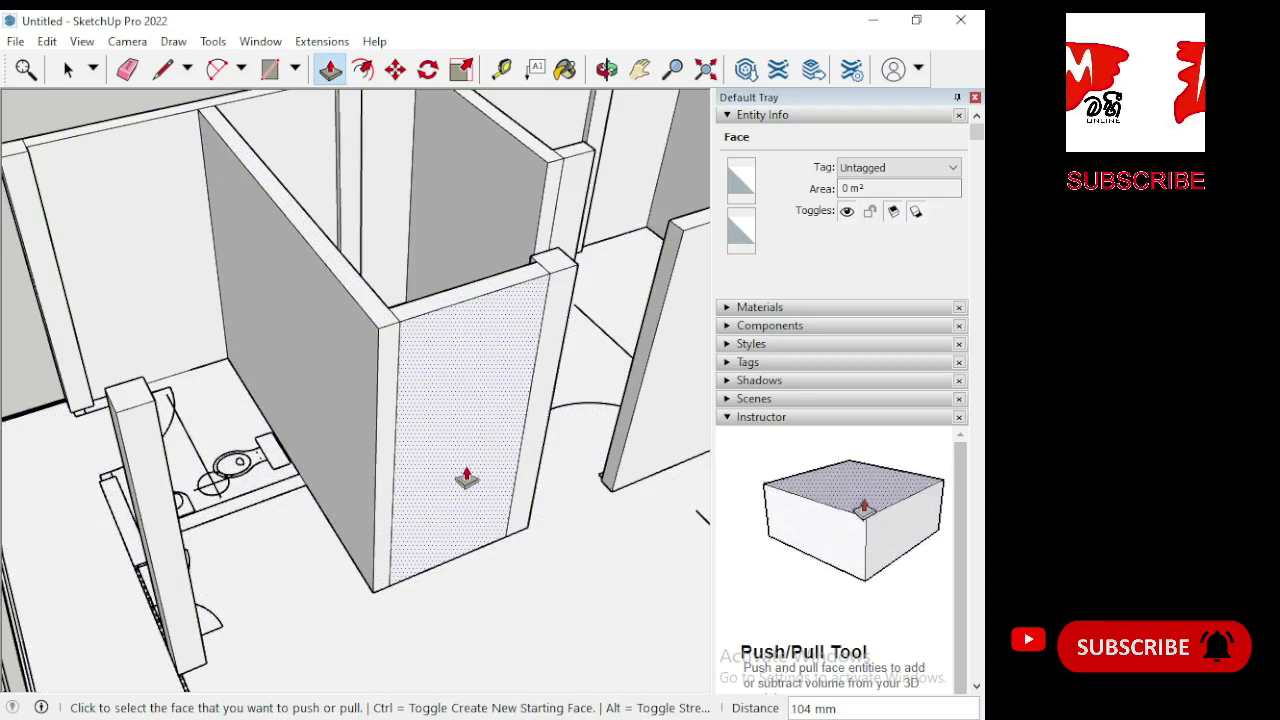
mouse_move(463, 471)
middle_down()
mouse_move(390, 548)
mouse_move(428, 486)
mouse_move(508, 471)
middle_up()
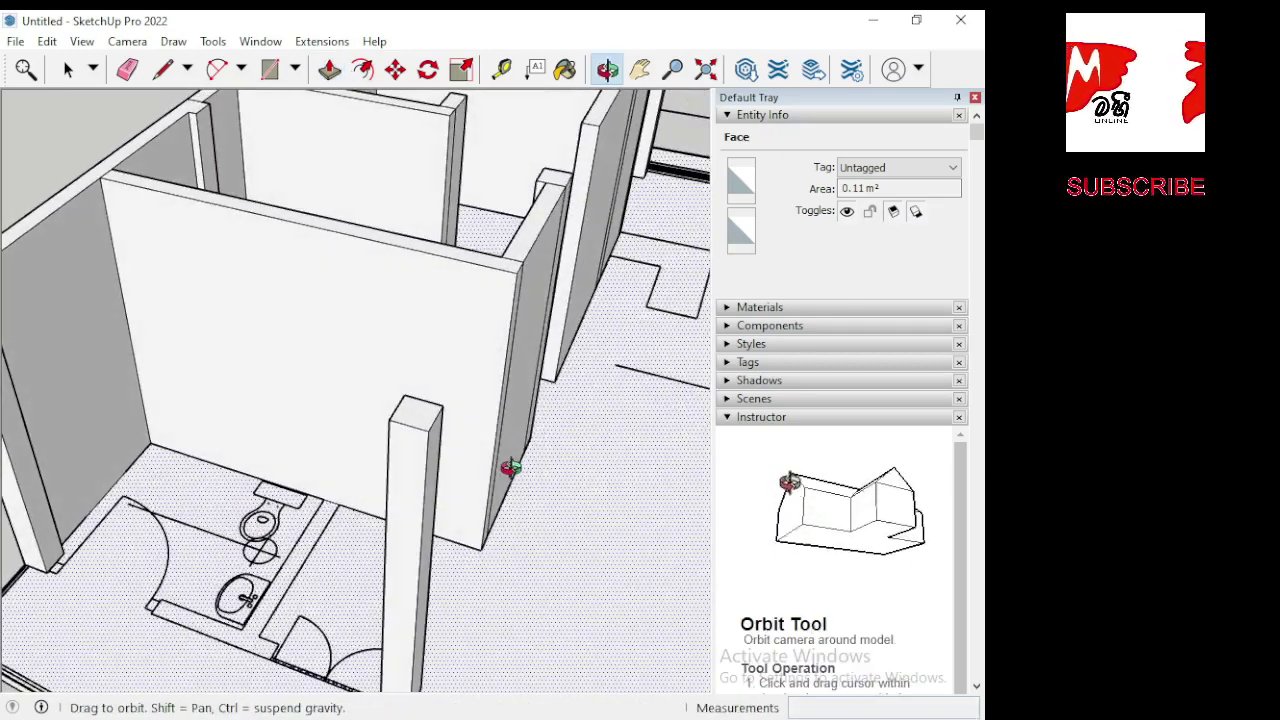
Draw a 60 × 6 mm outline beside the toilet and pull it up 110 mm.
click(270, 69)
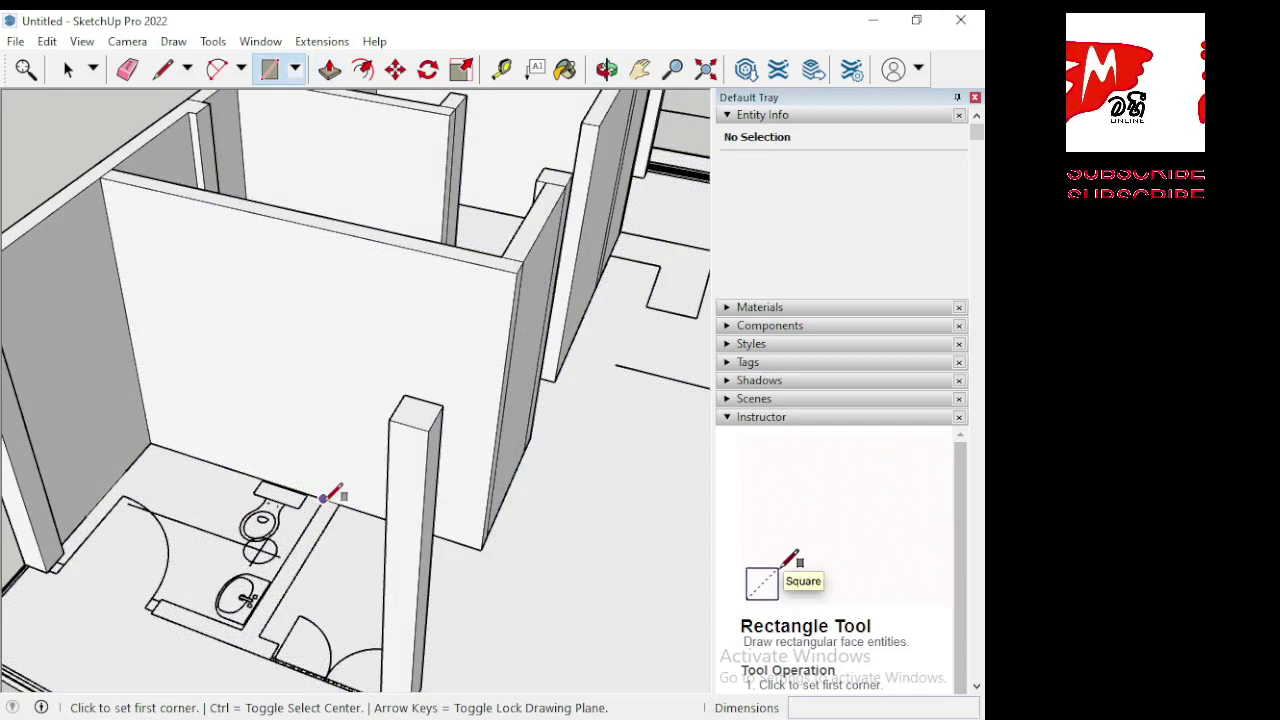
click(323, 497)
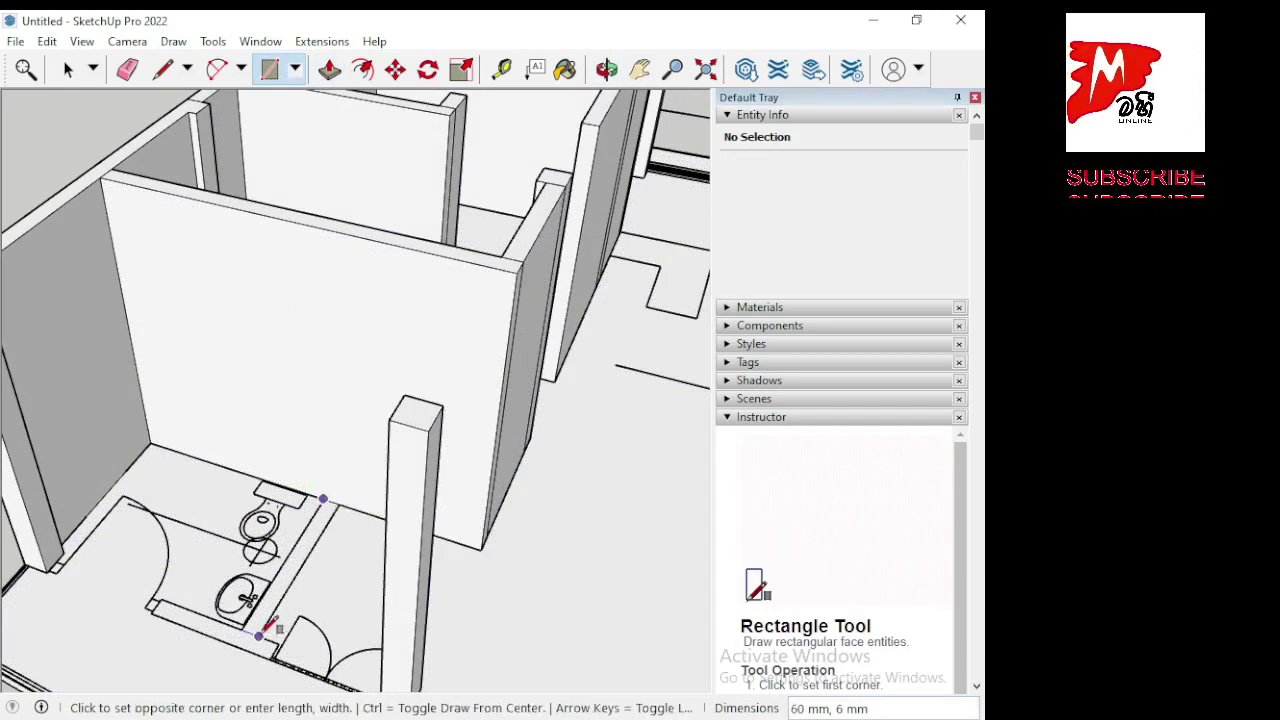
click(259, 634)
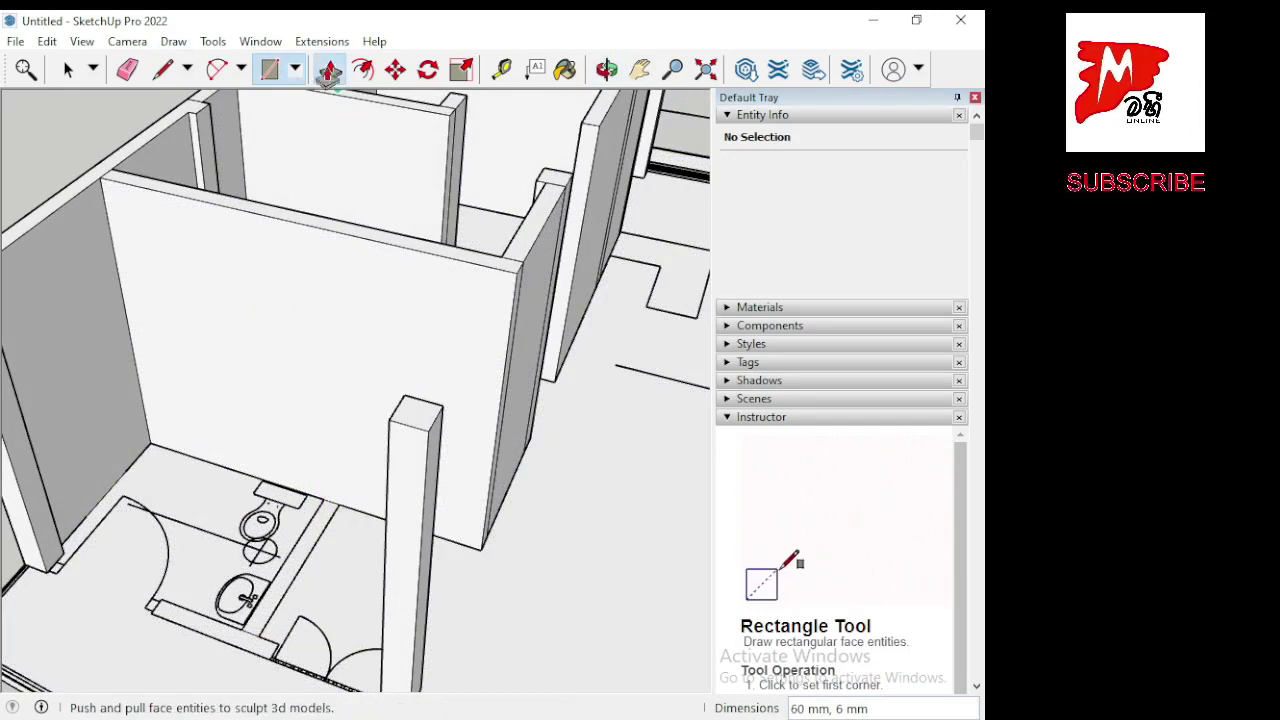
click(329, 69)
click(313, 543)
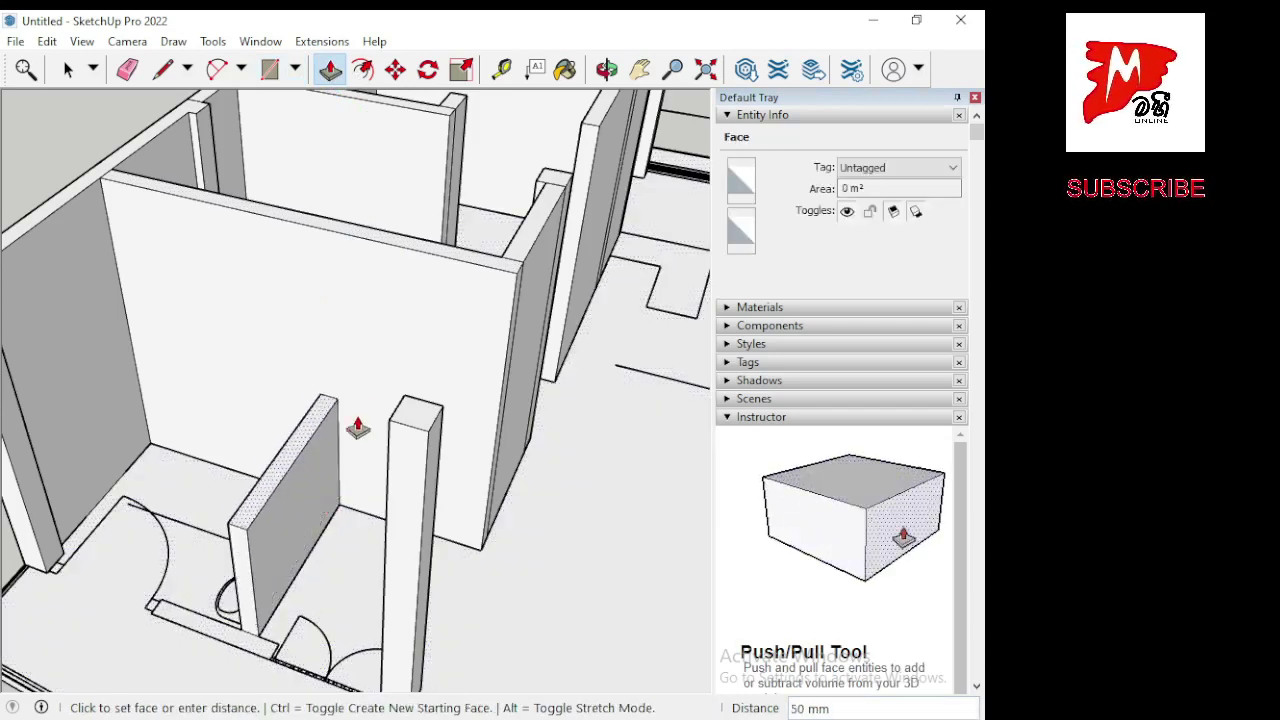
click(514, 280)
middle_drag(514, 280, 569, 286)
mouse_move(264, 657)
middle_down()
mouse_move(380, 583)
mouse_move(443, 563)
mouse_move(534, 566)
mouse_move(379, 604)
mouse_move(350, 588)
mouse_move(365, 572)
mouse_move(385, 595)
middle_up()
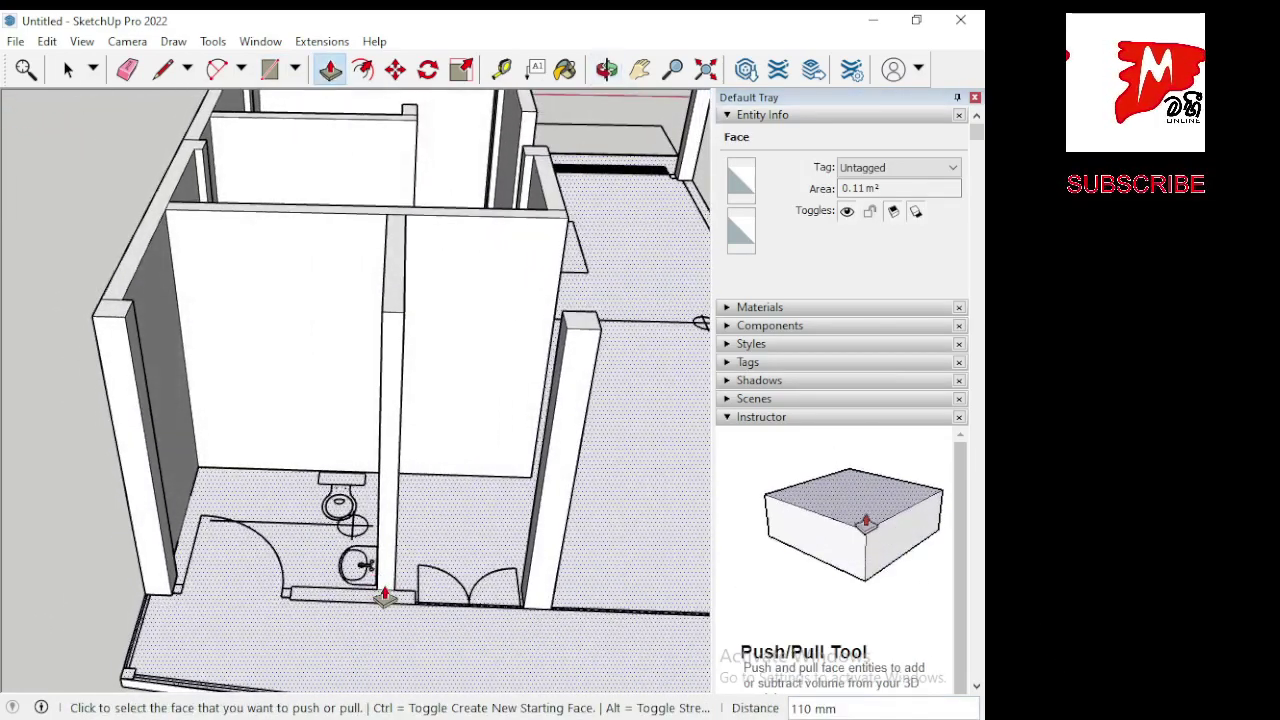
Draw a thin 45 × 5 mm rectangle along the bathroom door edge.
click(274, 72)
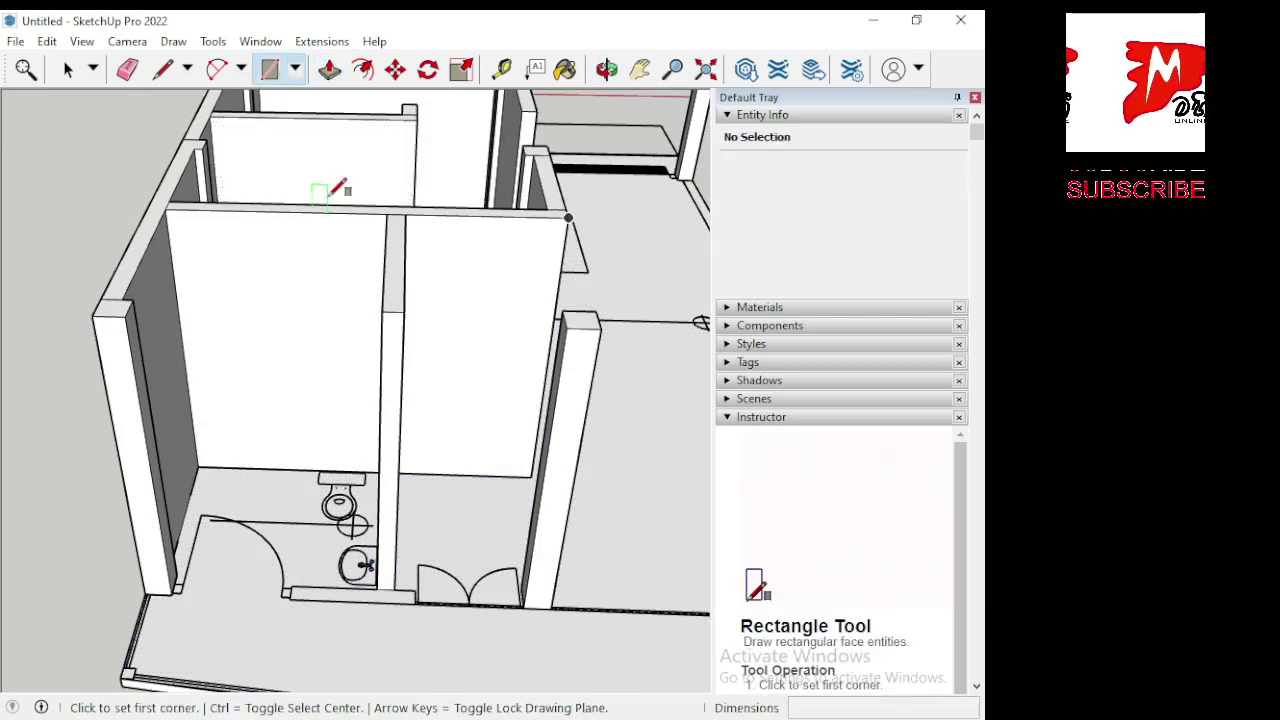
mouse_move(395, 388)
middle_down()
mouse_move(451, 669)
mouse_move(349, 694)
mouse_move(306, 626)
middle_up()
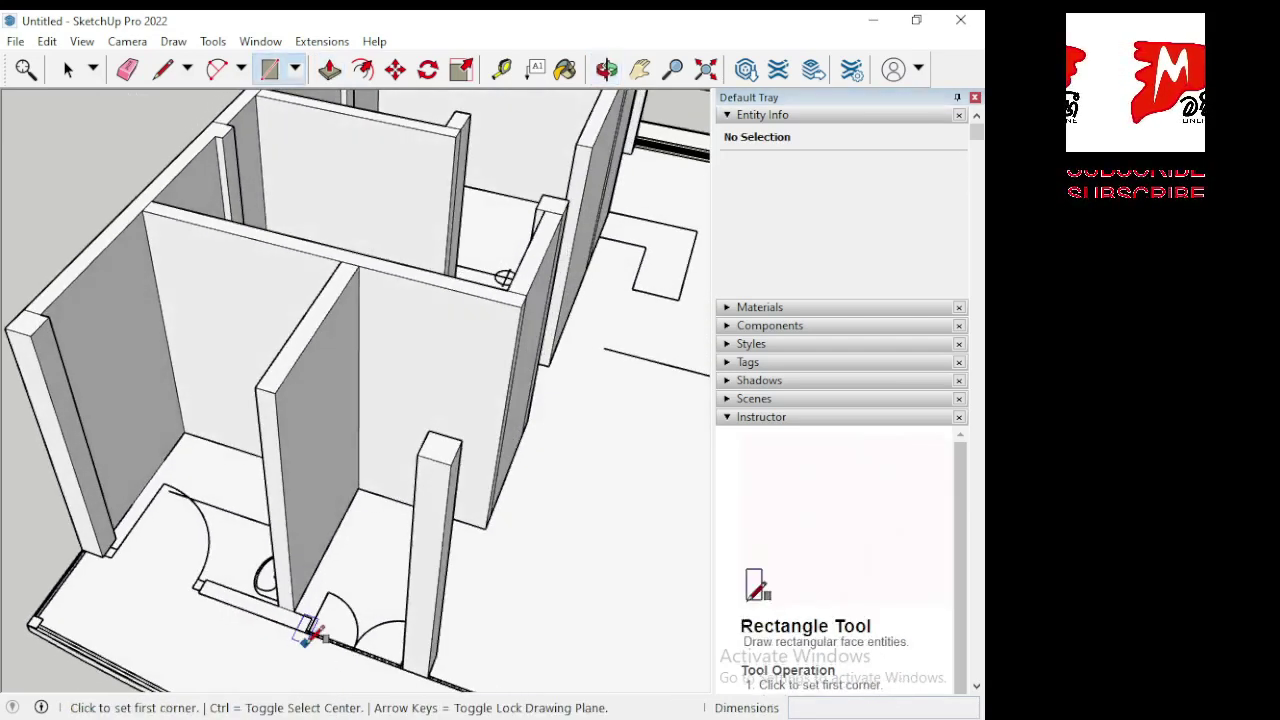
scroll(306, 626, up, 2)
scroll(308, 630, up, 3)
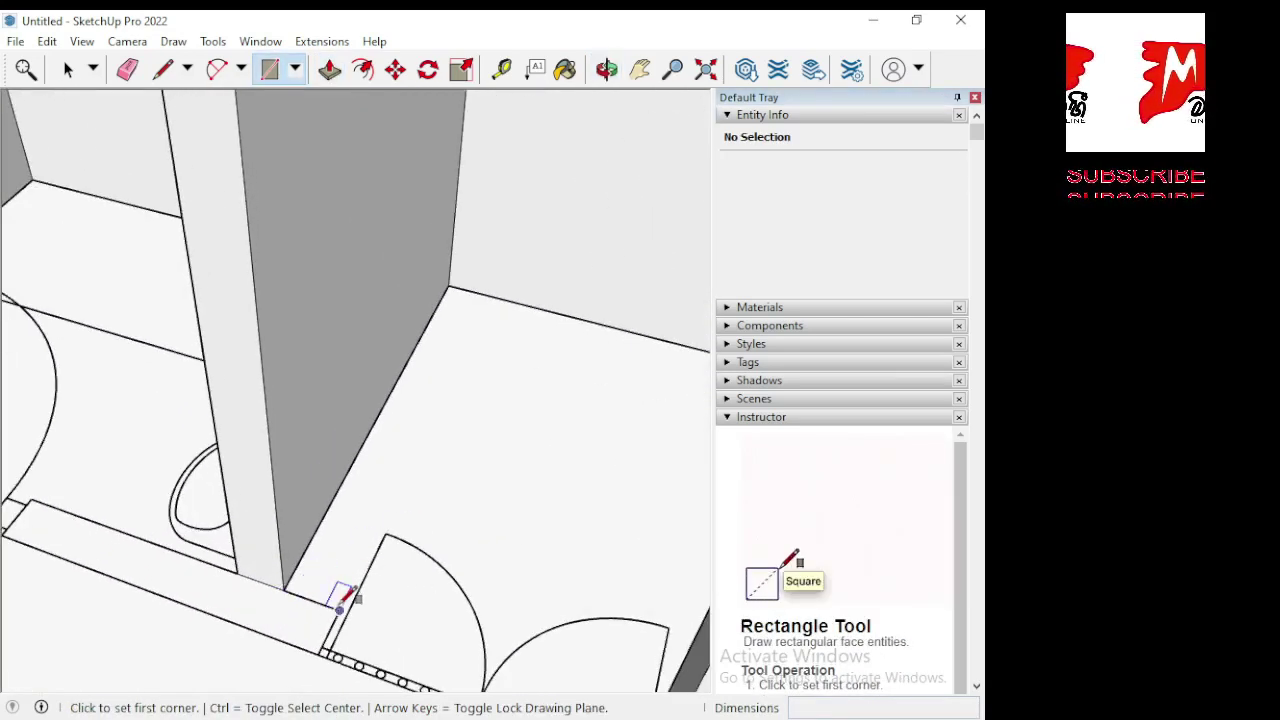
click(340, 607)
scroll(341, 606, down, 1)
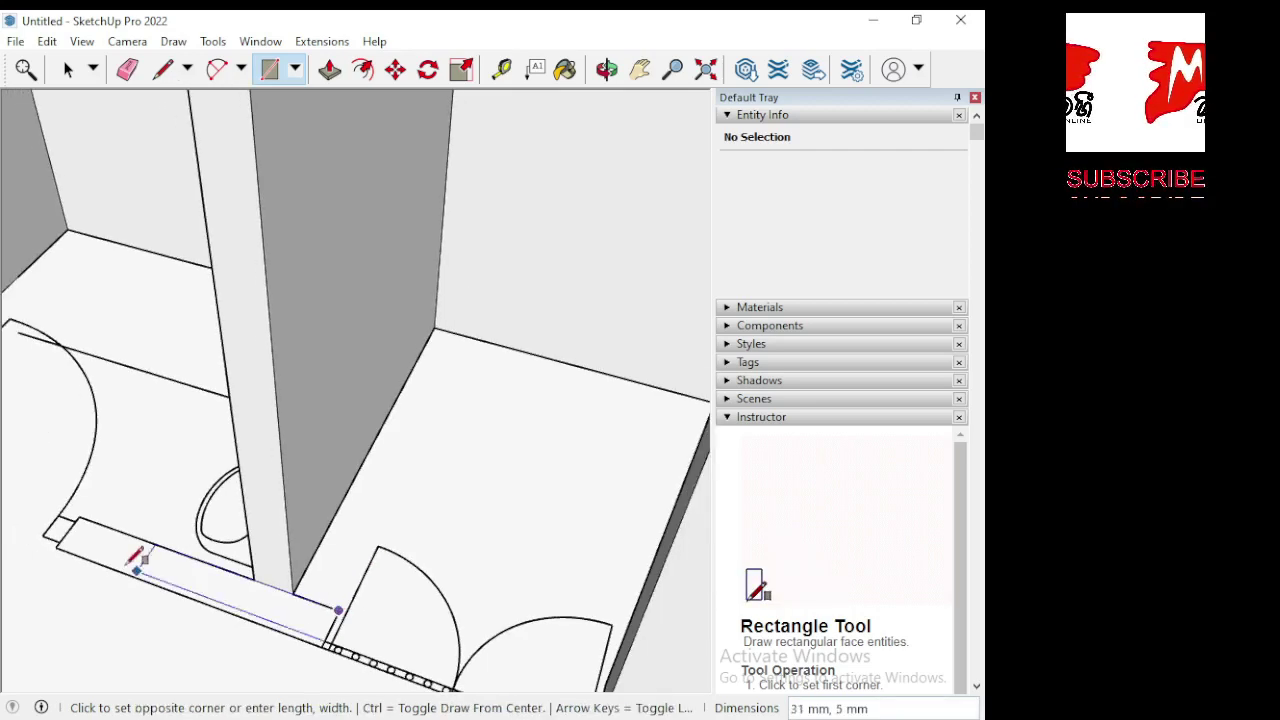
click(55, 540)
Push/pull the thin rectangle up to the neighbouring wall-top endpoint.
click(329, 69)
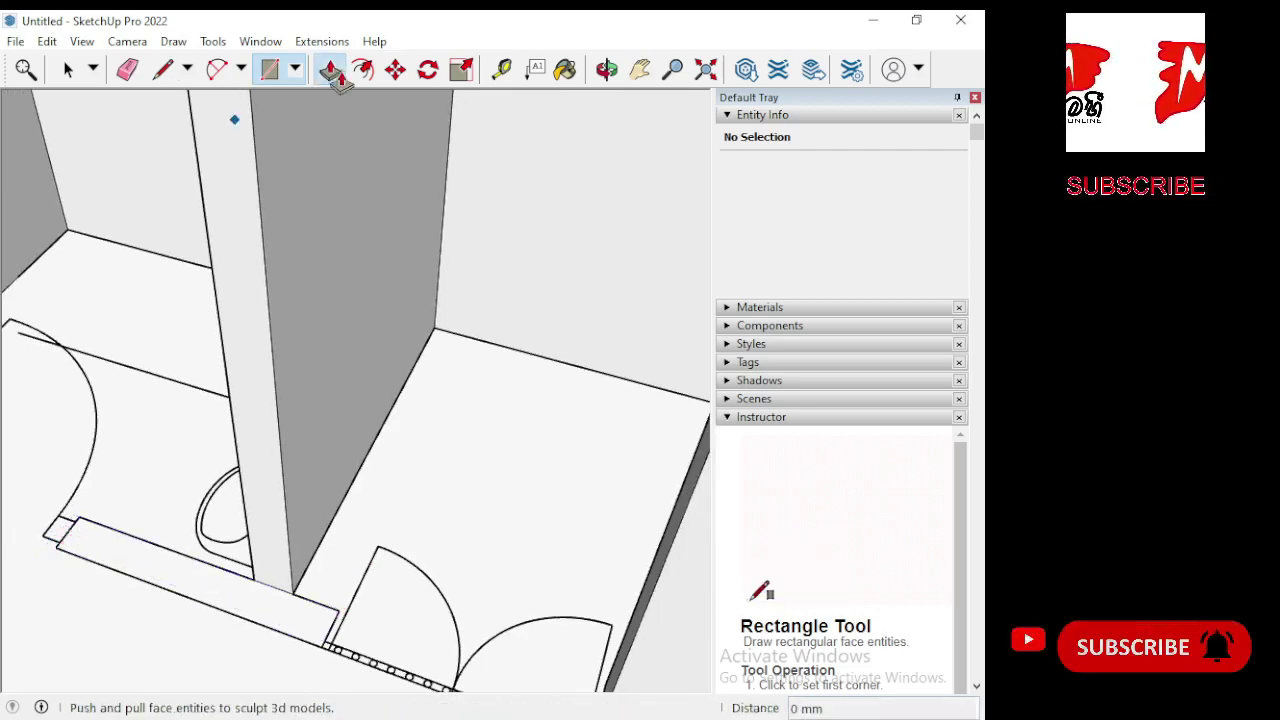
click(177, 569)
scroll(188, 575, down, 2)
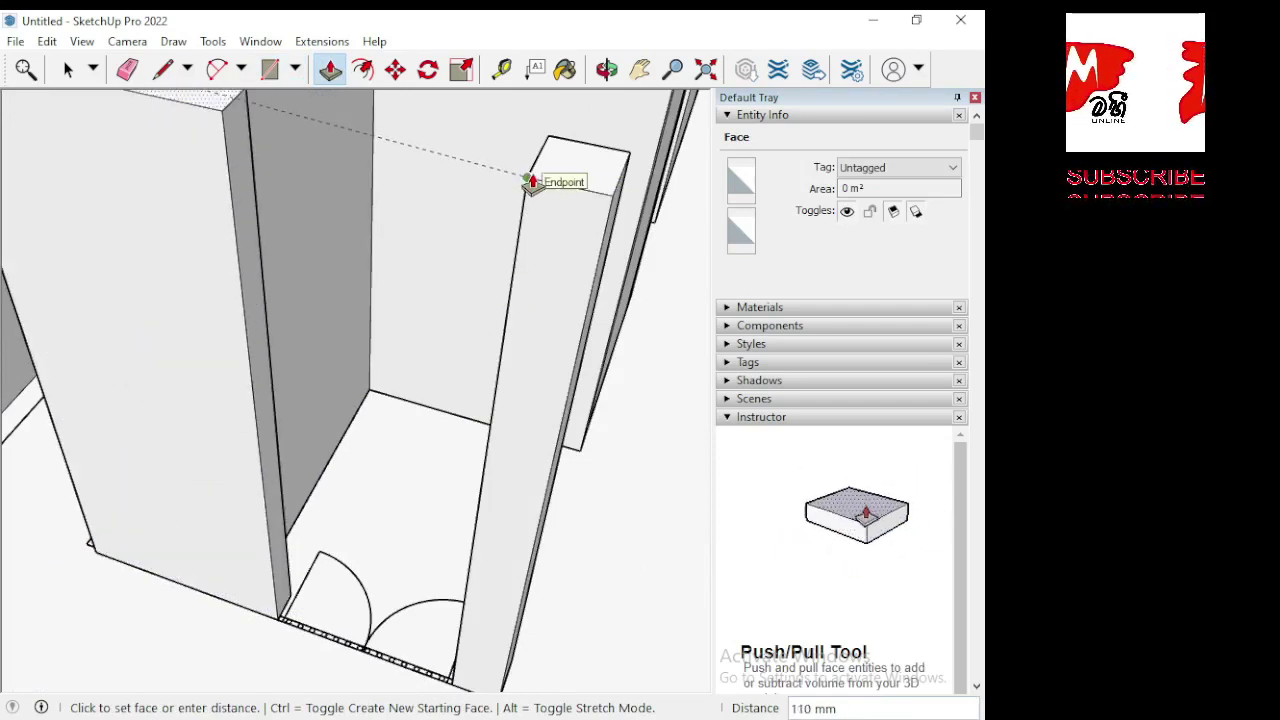
click(532, 182)
scroll(608, 189, down, 2)
scroll(612, 260, down, 3)
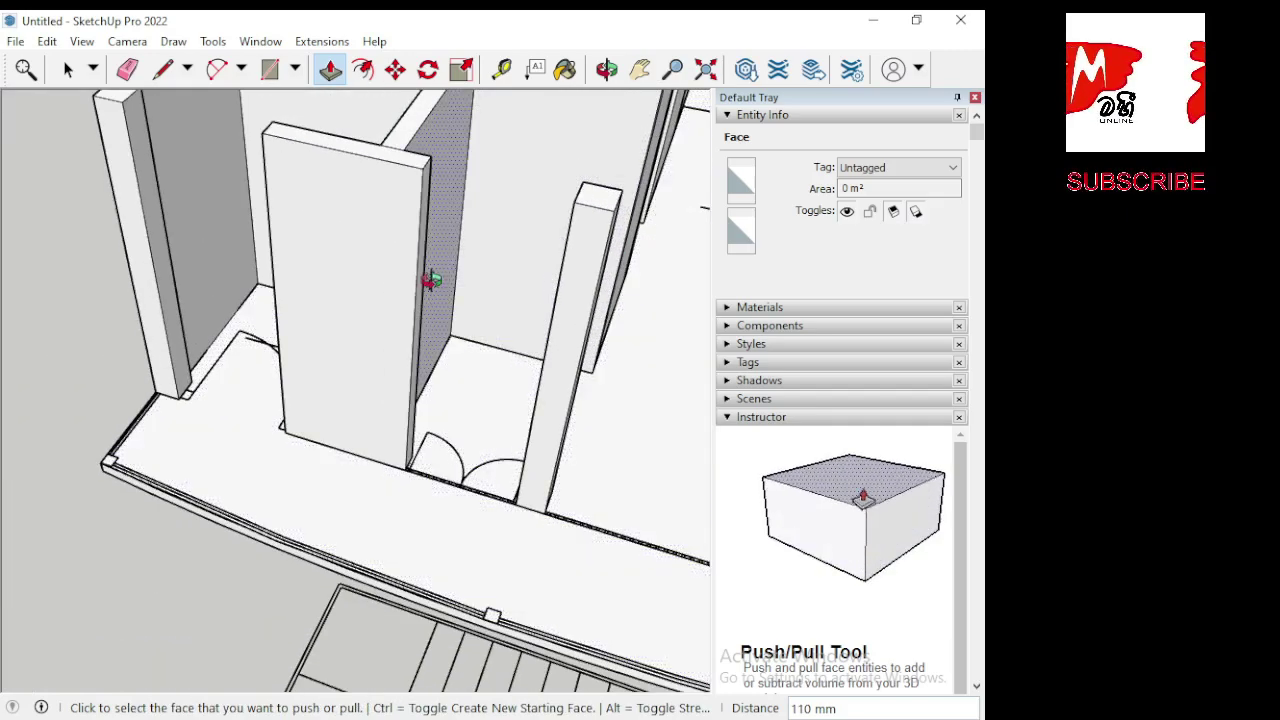
Orbit and zoom around the floor plan to inspect the finished walls.
middle_drag(432, 281, 461, 488)
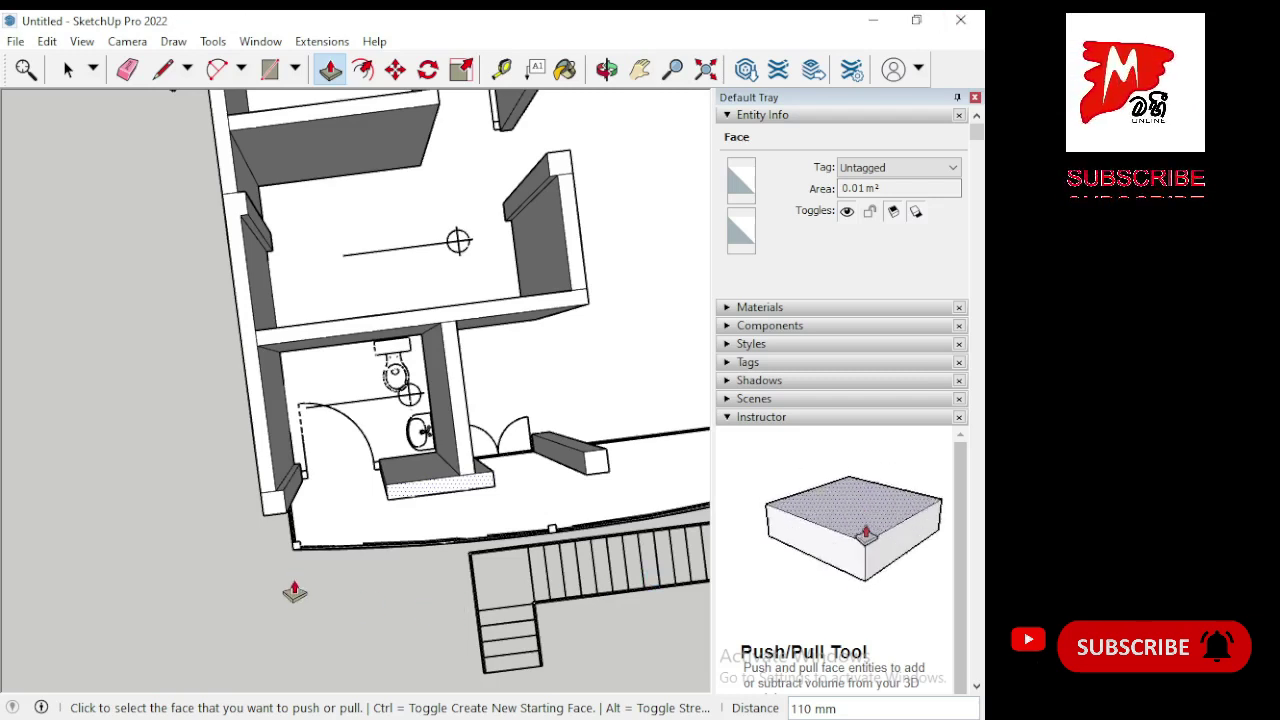
scroll(294, 591, down, 1)
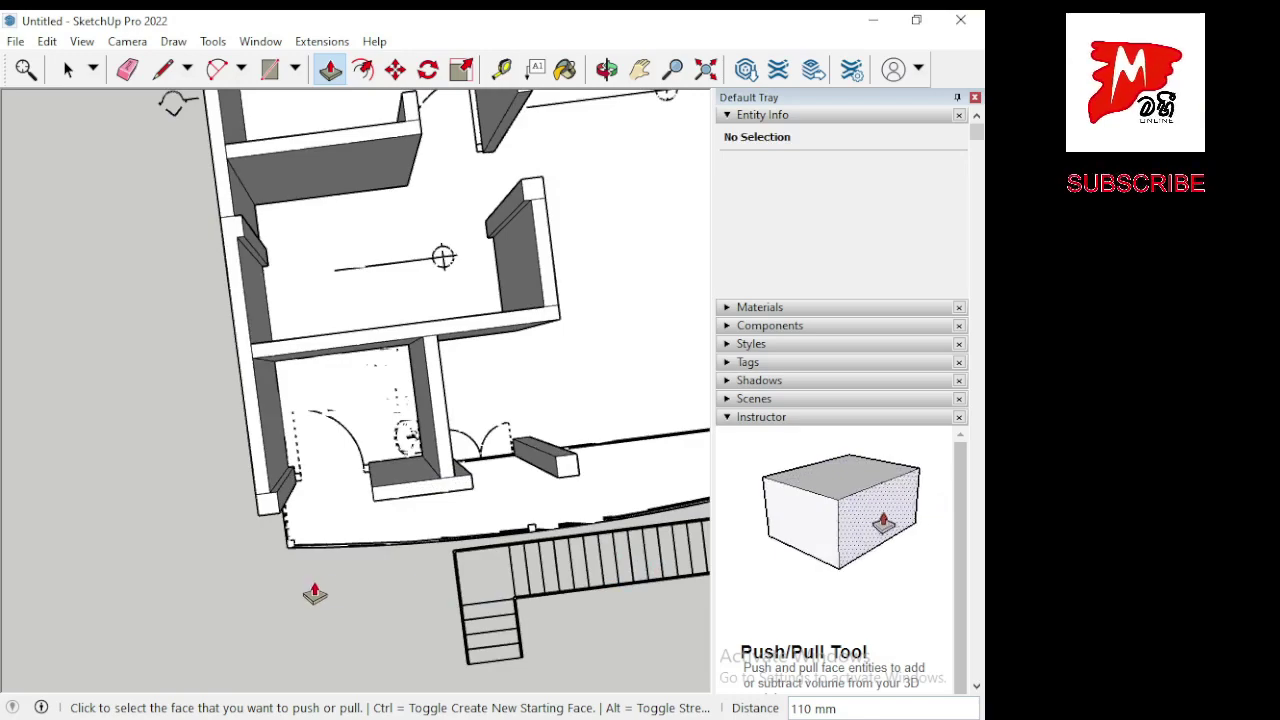
mouse_move(477, 585)
middle_down()
mouse_move(542, 568)
mouse_move(391, 429)
mouse_move(160, 404)
middle_up()
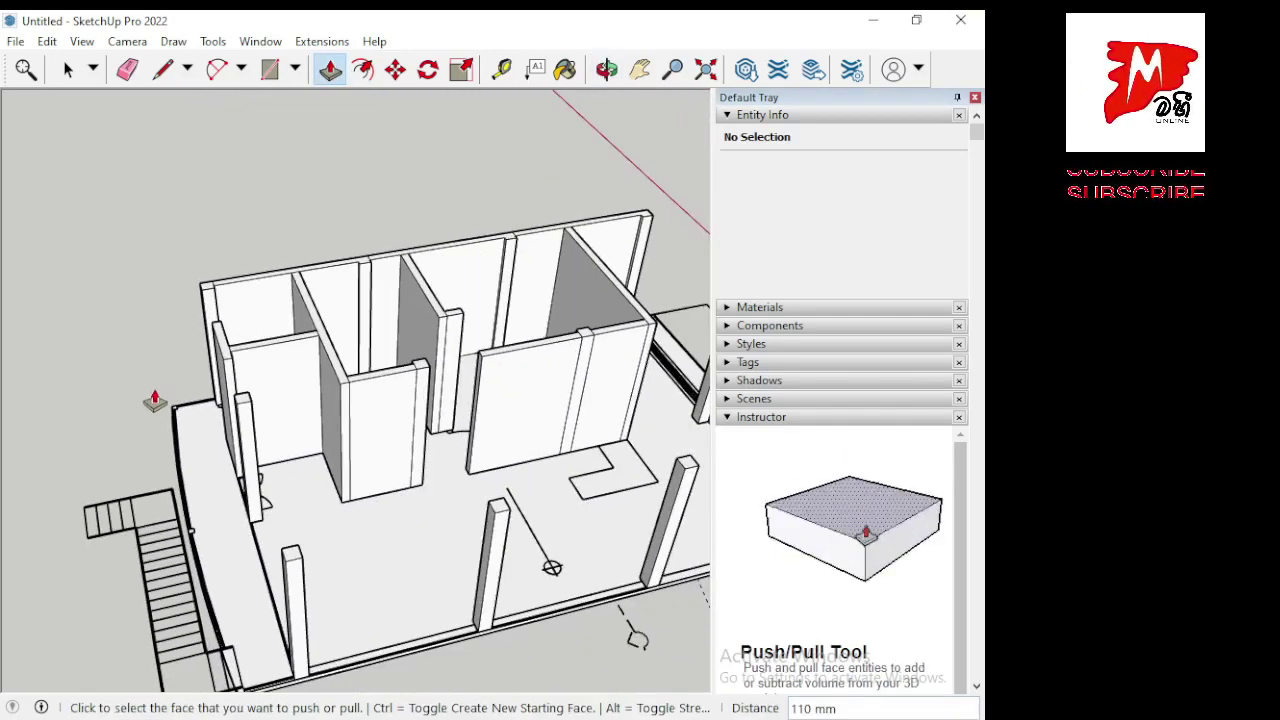
mouse_move(581, 602)
middle_down()
mouse_move(343, 537)
mouse_move(240, 600)
mouse_move(183, 523)
middle_up()
scroll(346, 423, down, 3)
mouse_move(346, 423)
middle_down()
mouse_move(437, 529)
mouse_move(471, 655)
mouse_move(263, 560)
mouse_move(183, 623)
mouse_move(68, 588)
mouse_move(209, 528)
mouse_move(646, 620)
middle_up()
key(p)
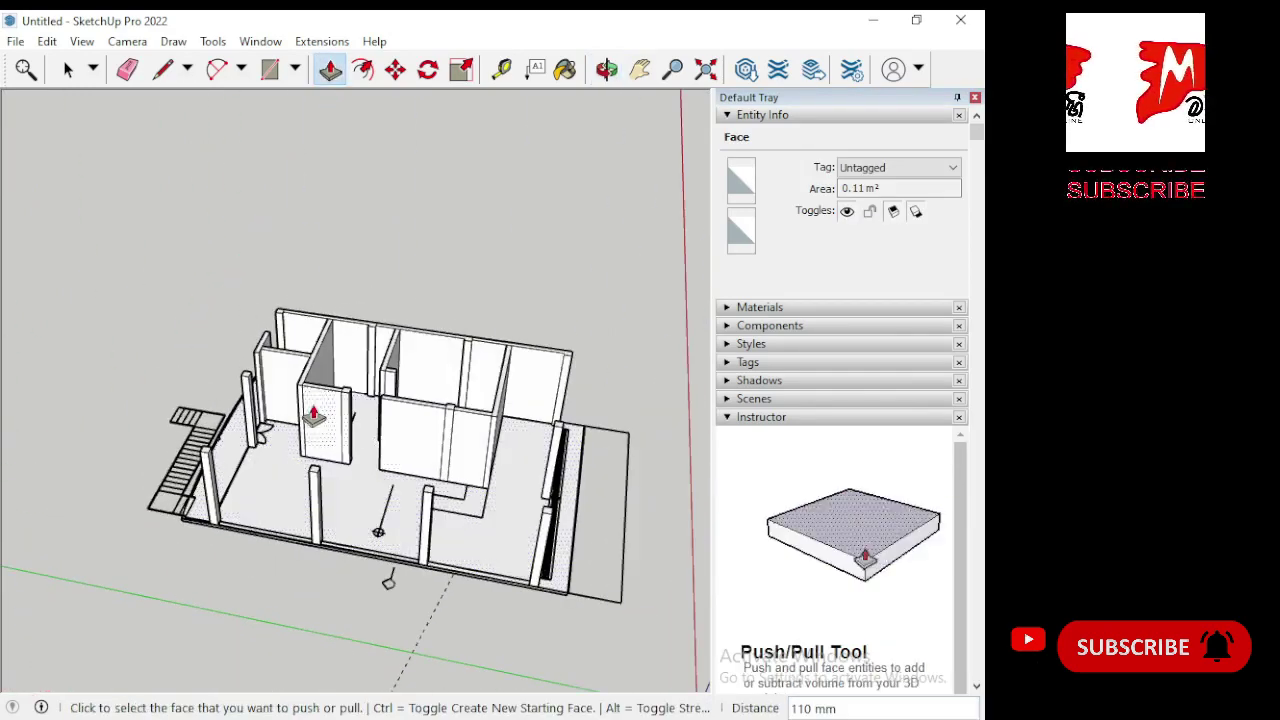
mouse_move(309, 423)
middle_down()
mouse_move(355, 438)
mouse_move(515, 345)
mouse_move(503, 418)
middle_up()
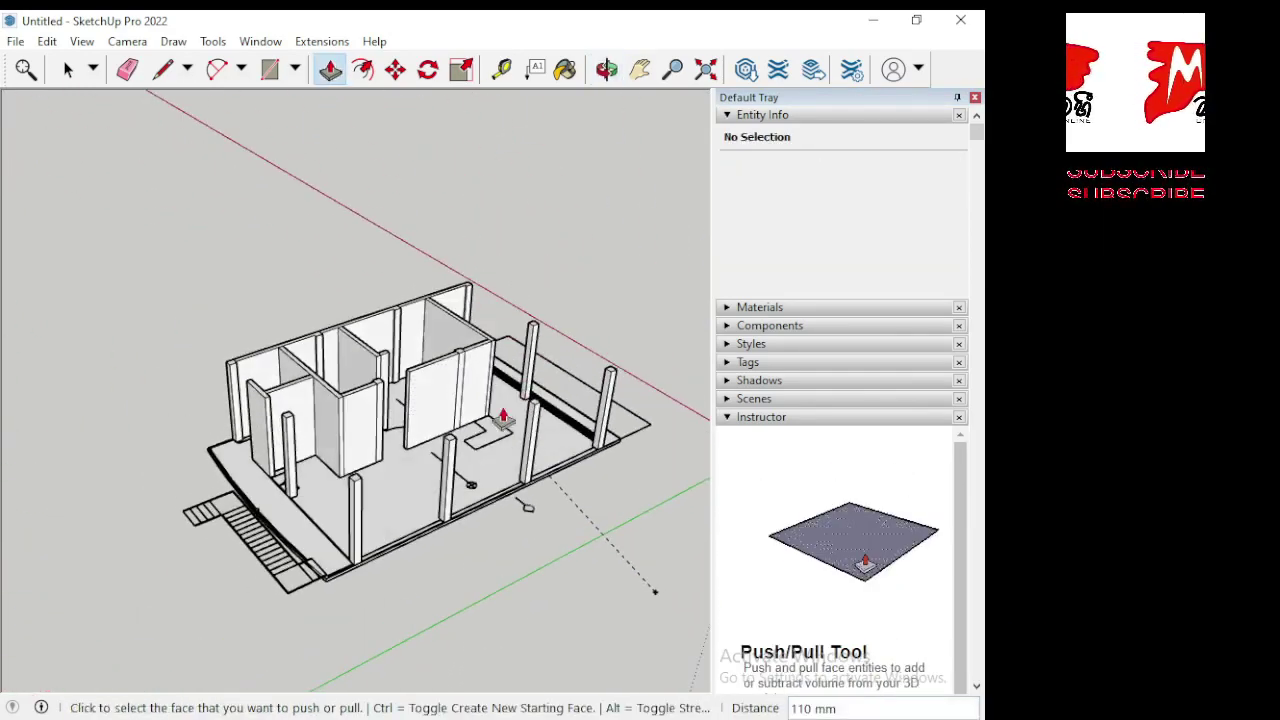
scroll(481, 366, up, 3)
scroll(480, 363, up, 3)
scroll(400, 371, up, 2)
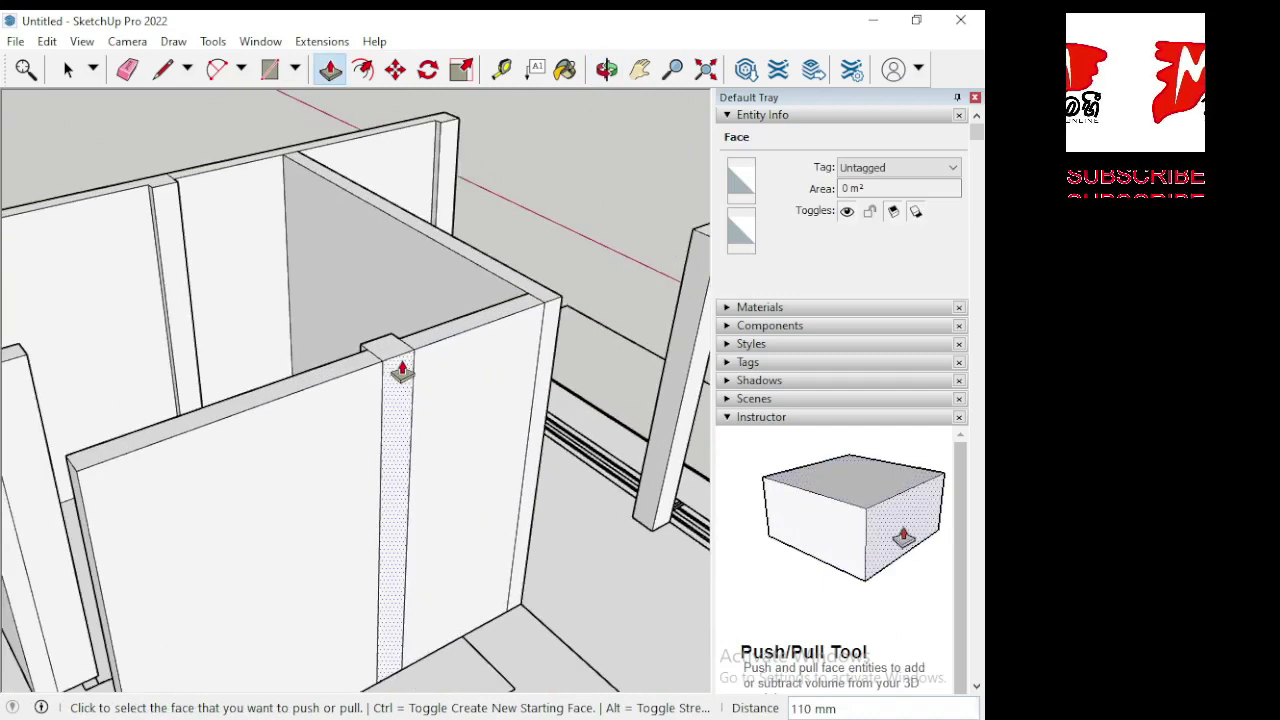
scroll(403, 371, up, 1)
Select and delete the two stray vertical edges on the joined wall face.
click(68, 70)
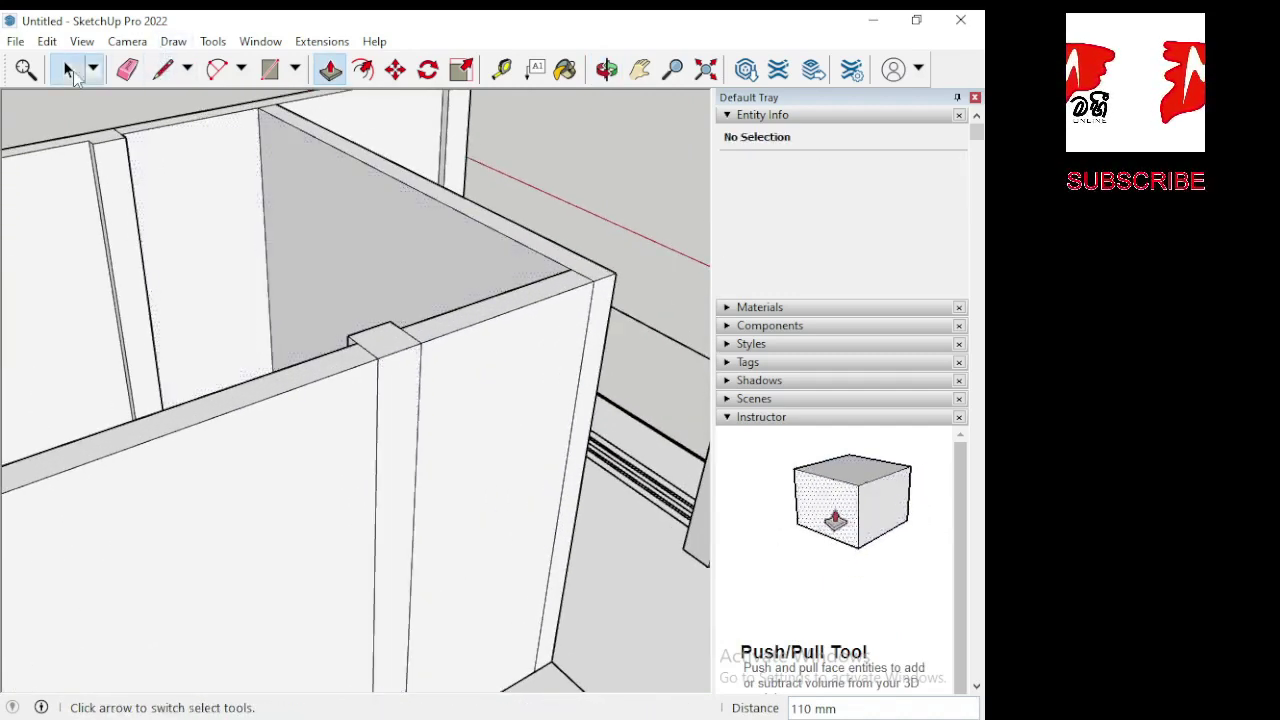
click(417, 443)
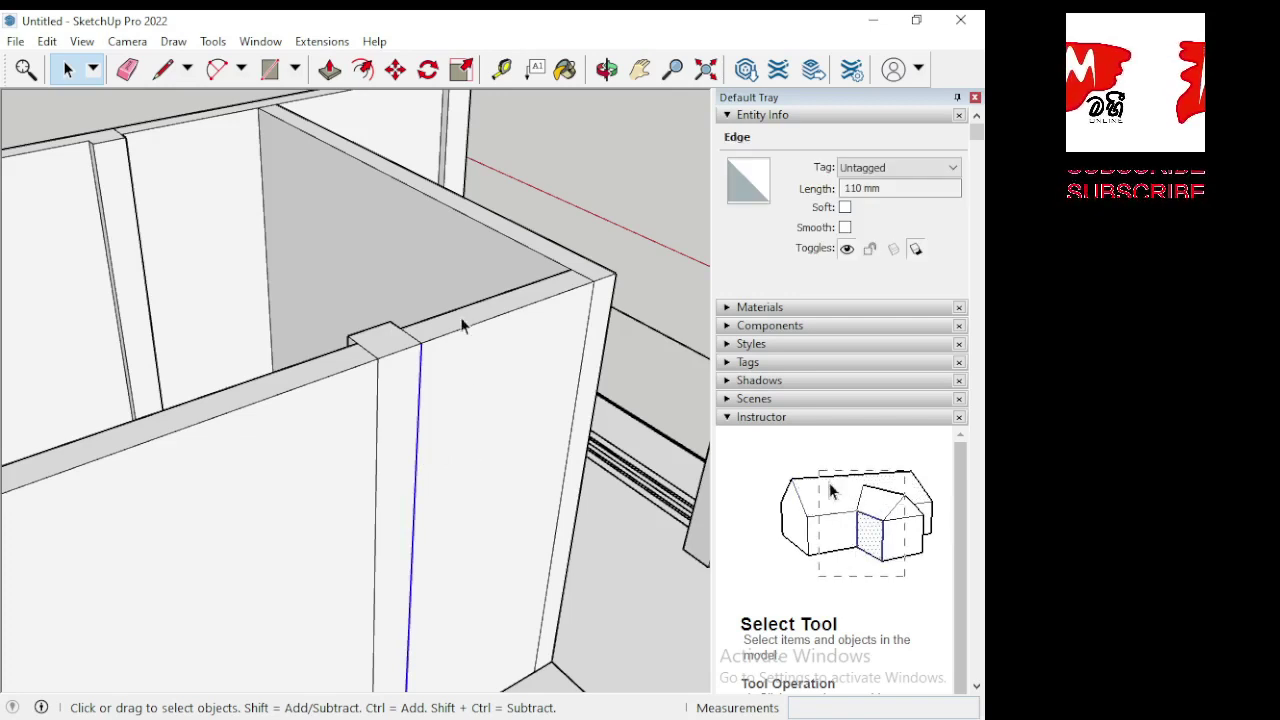
key(Delete)
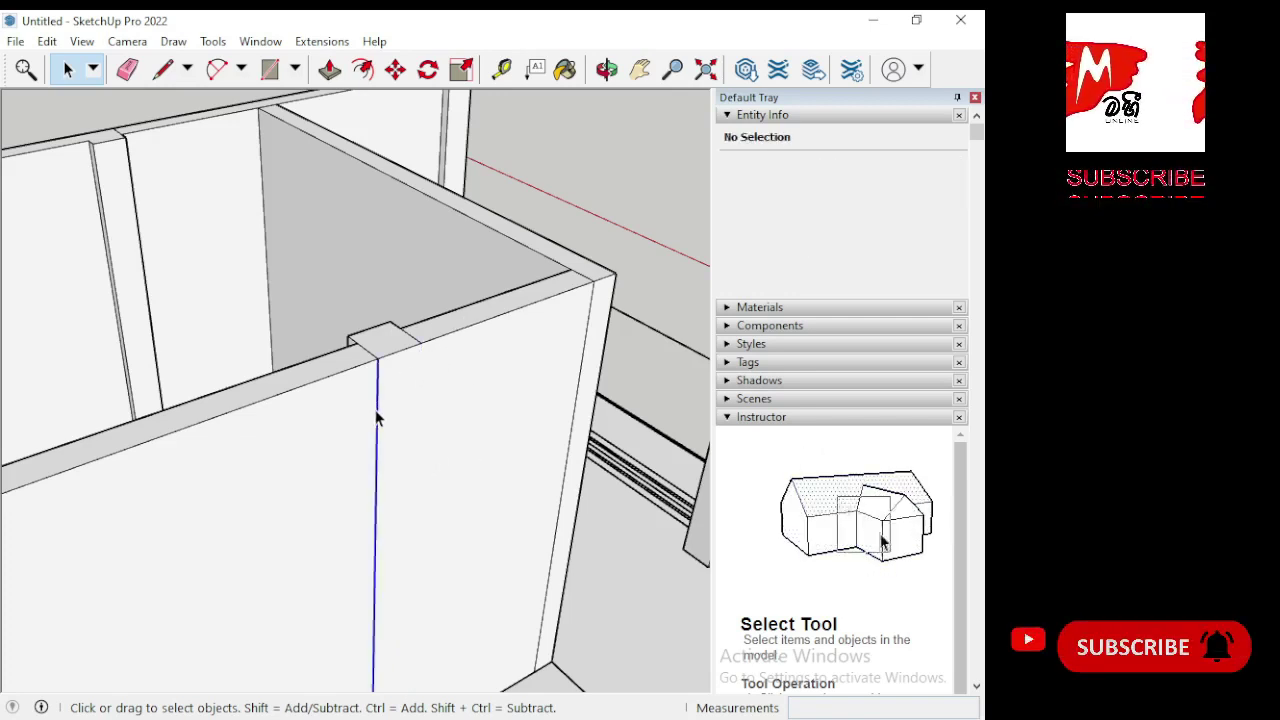
key(Delete)
scroll(467, 415, up, 1)
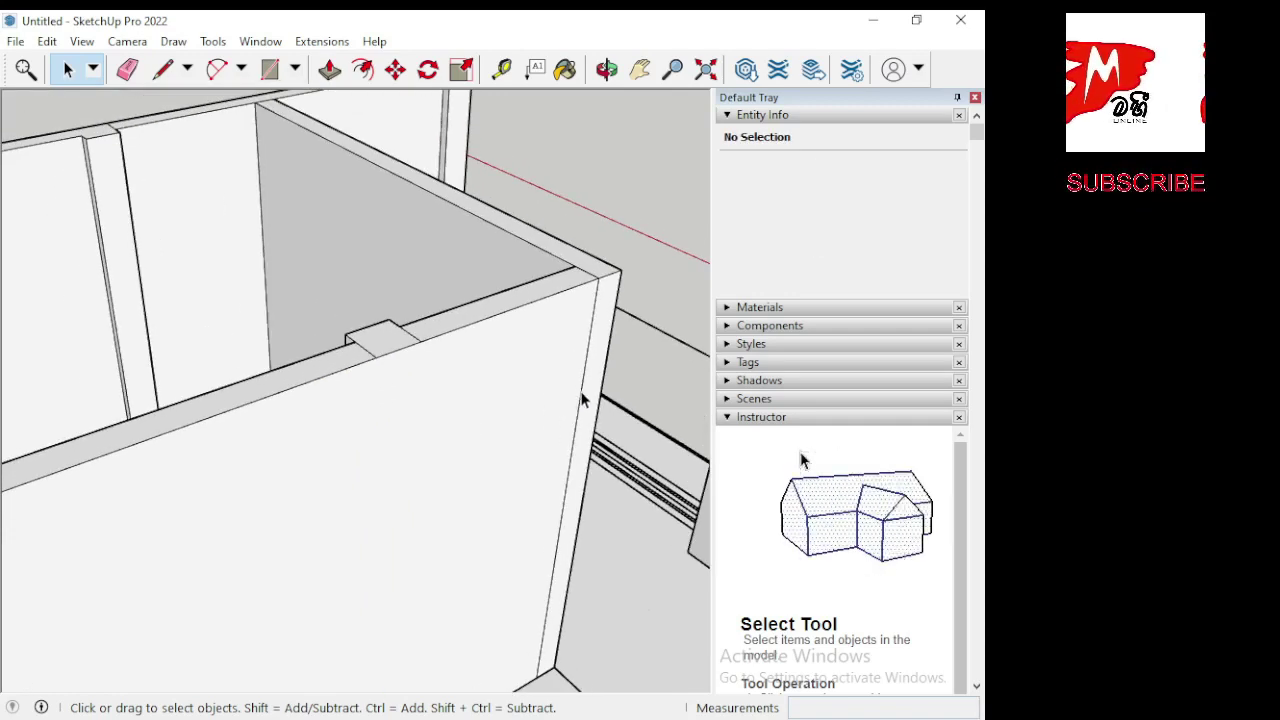
scroll(576, 407, down, 2)
mouse_move(576, 407)
middle_down()
mouse_move(406, 451)
mouse_move(139, 457)
mouse_move(428, 492)
mouse_move(177, 491)
mouse_move(271, 434)
mouse_move(586, 434)
mouse_move(426, 517)
mouse_move(414, 451)
mouse_move(386, 463)
middle_up()
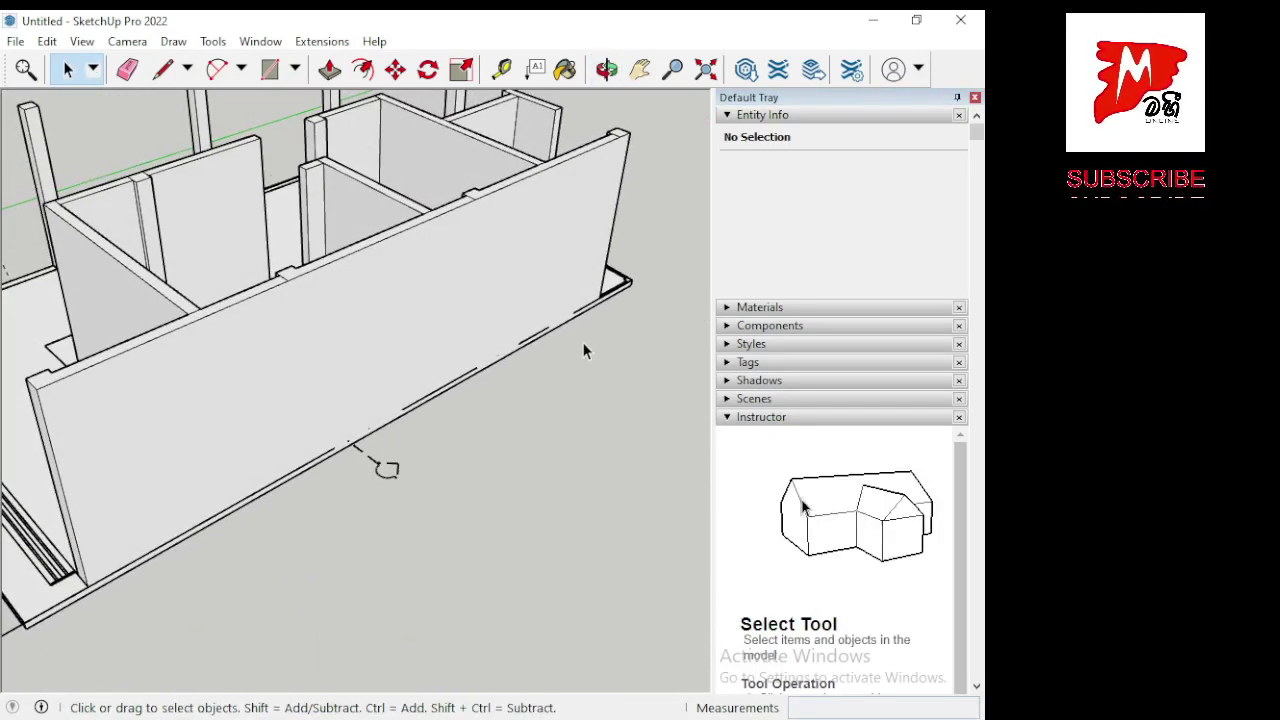
mouse_move(586, 349)
middle_down()
mouse_move(257, 523)
mouse_move(202, 458)
middle_up()
middle_drag(143, 518, 152, 510)
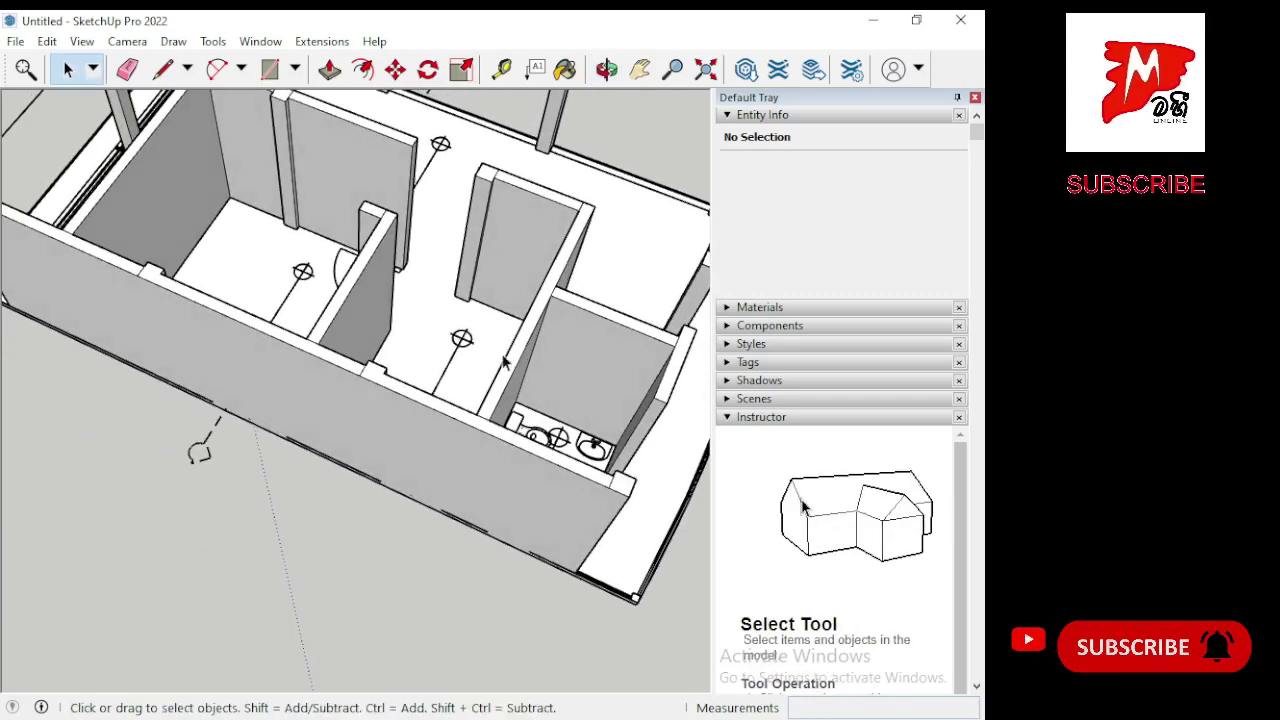
mouse_move(505, 362)
middle_down()
mouse_move(565, 367)
mouse_move(391, 377)
mouse_move(143, 297)
mouse_move(553, 297)
mouse_move(480, 306)
mouse_move(257, 286)
mouse_move(154, 306)
mouse_move(135, 382)
mouse_move(323, 357)
mouse_move(243, 286)
mouse_move(385, 405)
middle_up()
scroll(385, 405, up, 5)
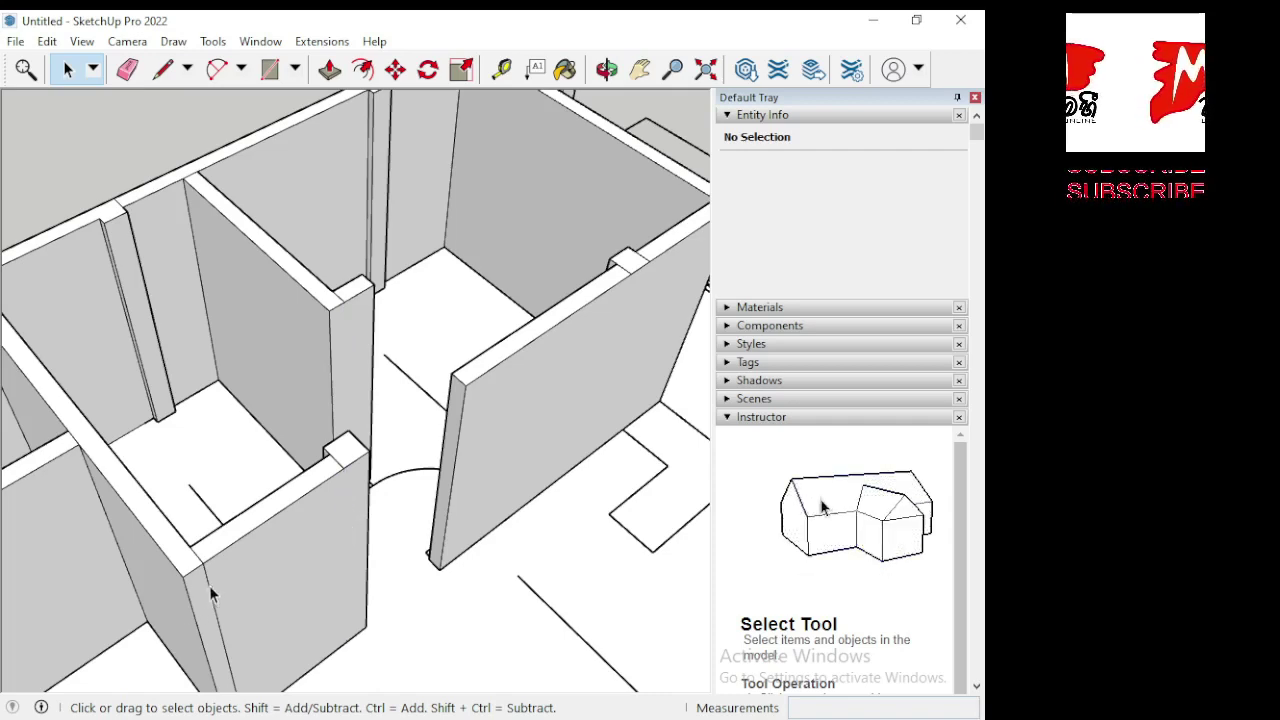
mouse_move(296, 574)
middle_down()
mouse_move(342, 563)
mouse_move(262, 612)
mouse_move(449, 506)
mouse_move(631, 449)
mouse_move(589, 437)
mouse_move(686, 417)
mouse_move(440, 449)
mouse_move(440, 357)
mouse_move(368, 521)
middle_up()
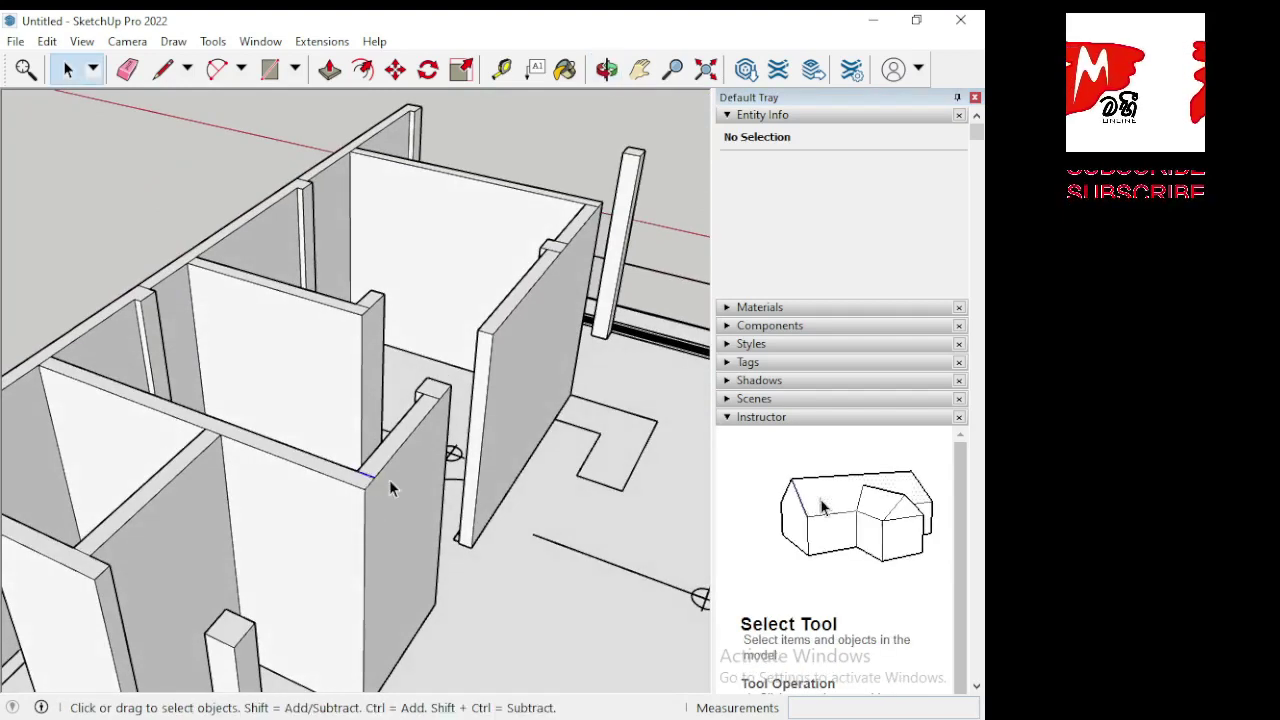
mouse_move(447, 492)
middle_down()
mouse_move(300, 560)
mouse_move(71, 623)
mouse_move(335, 502)
middle_up()
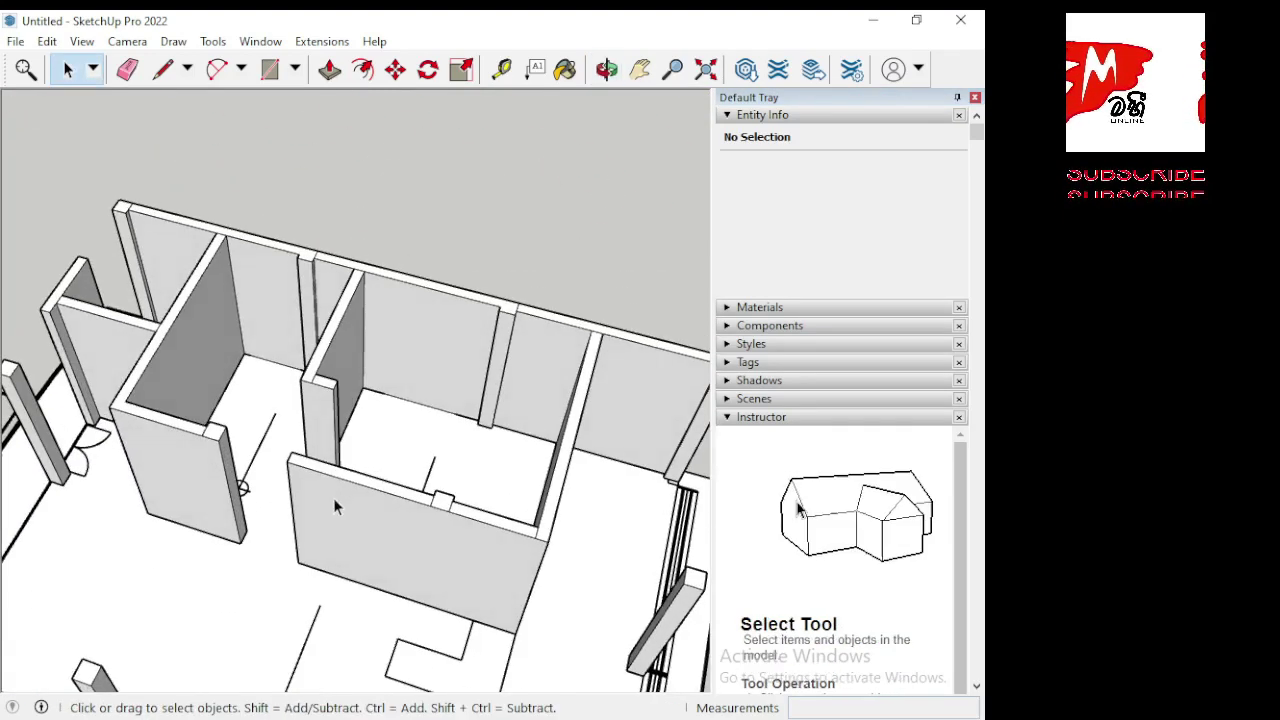
scroll(156, 391, up, 3)
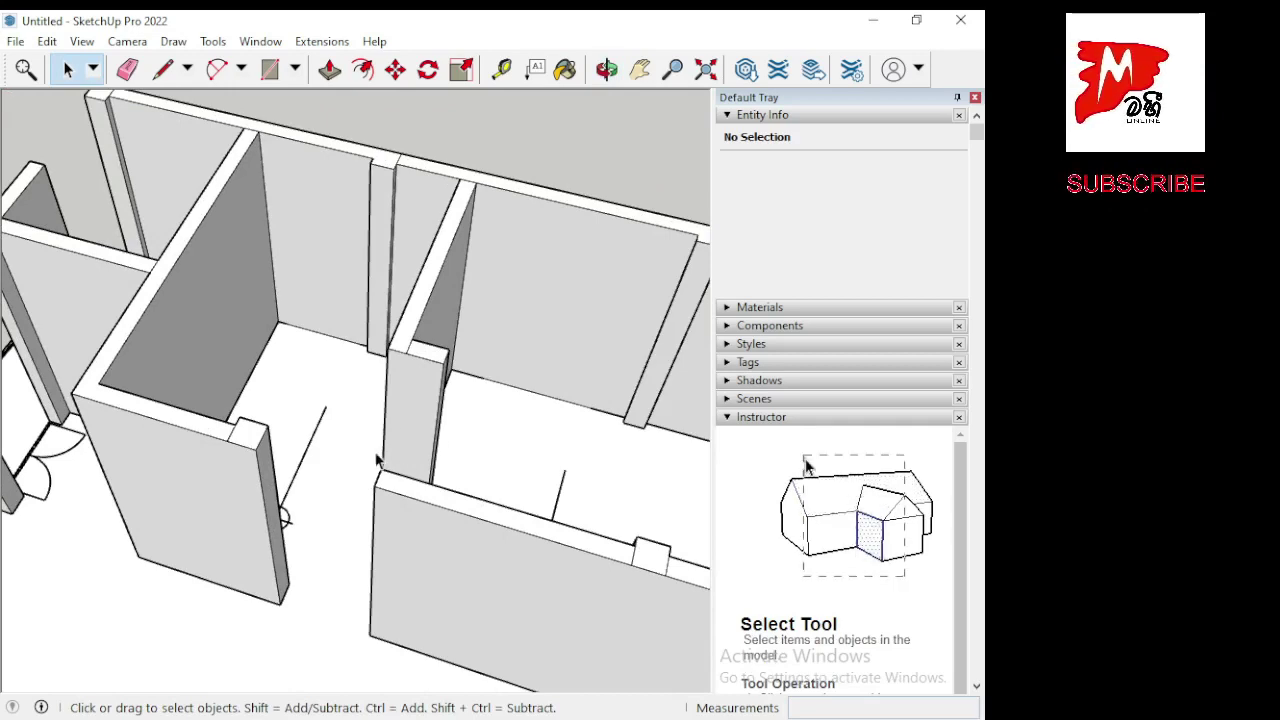
scroll(257, 465, down, 2)
scroll(597, 566, up, 2)
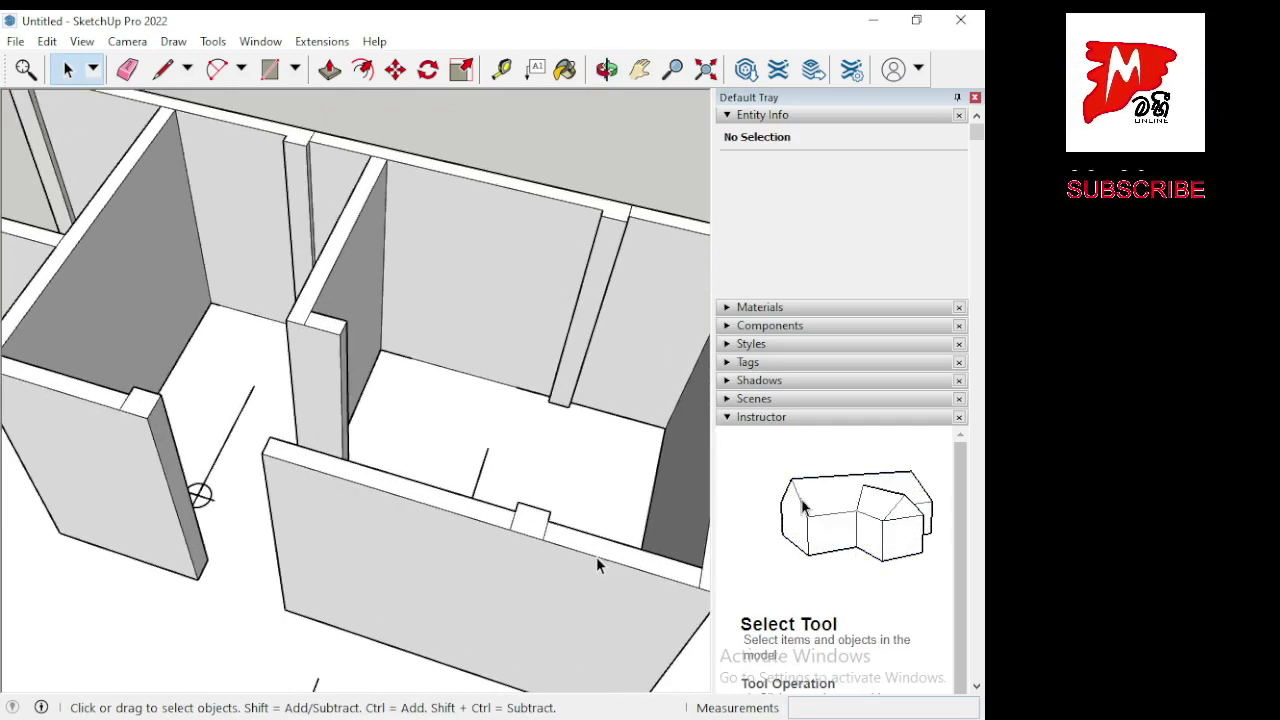
scroll(344, 556, down, 2)
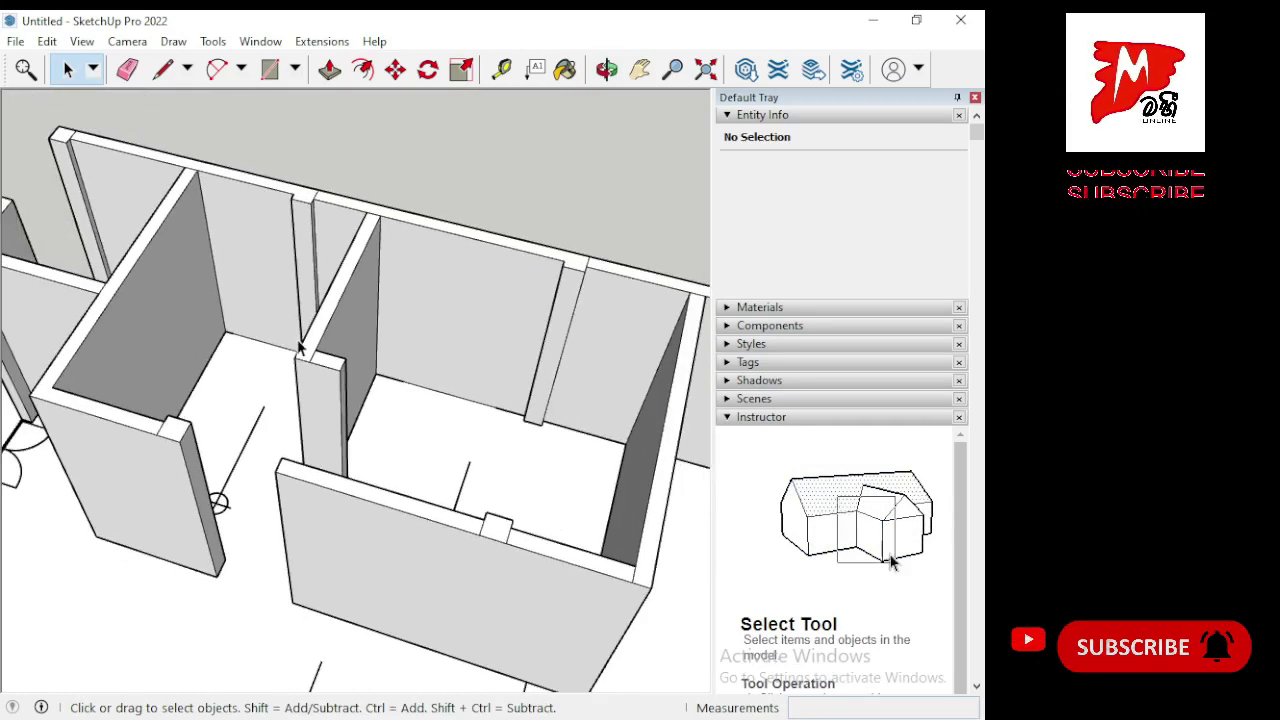
scroll(310, 365, up, 3)
scroll(330, 385, down, 3)
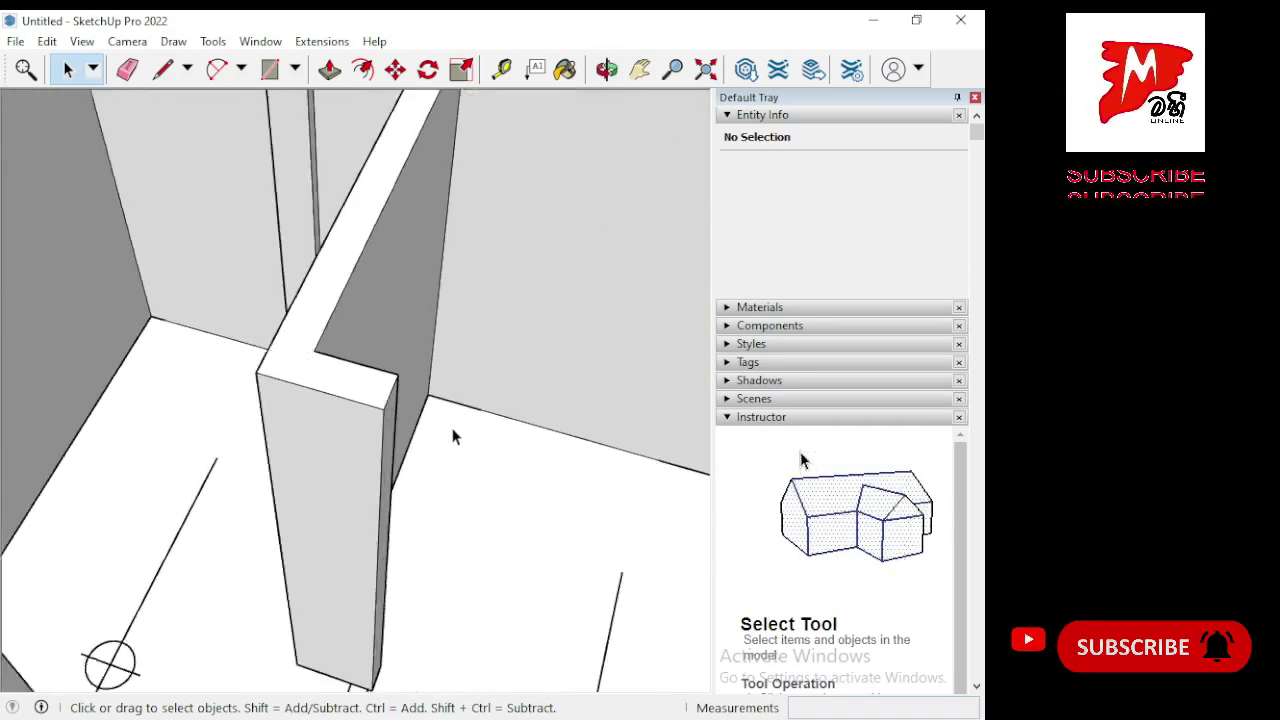
mouse_move(560, 451)
middle_down()
mouse_move(3, 437)
mouse_move(29, 428)
middle_up()
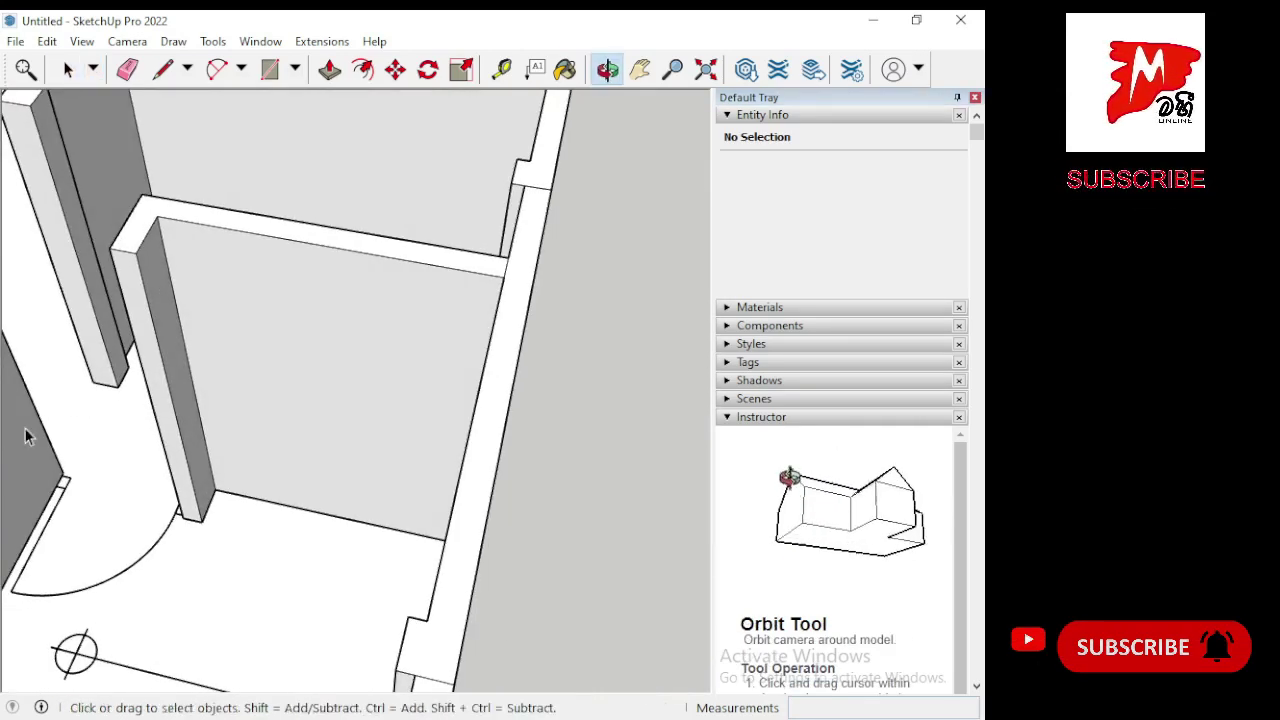
click(541, 193)
scroll(524, 352, down, 2)
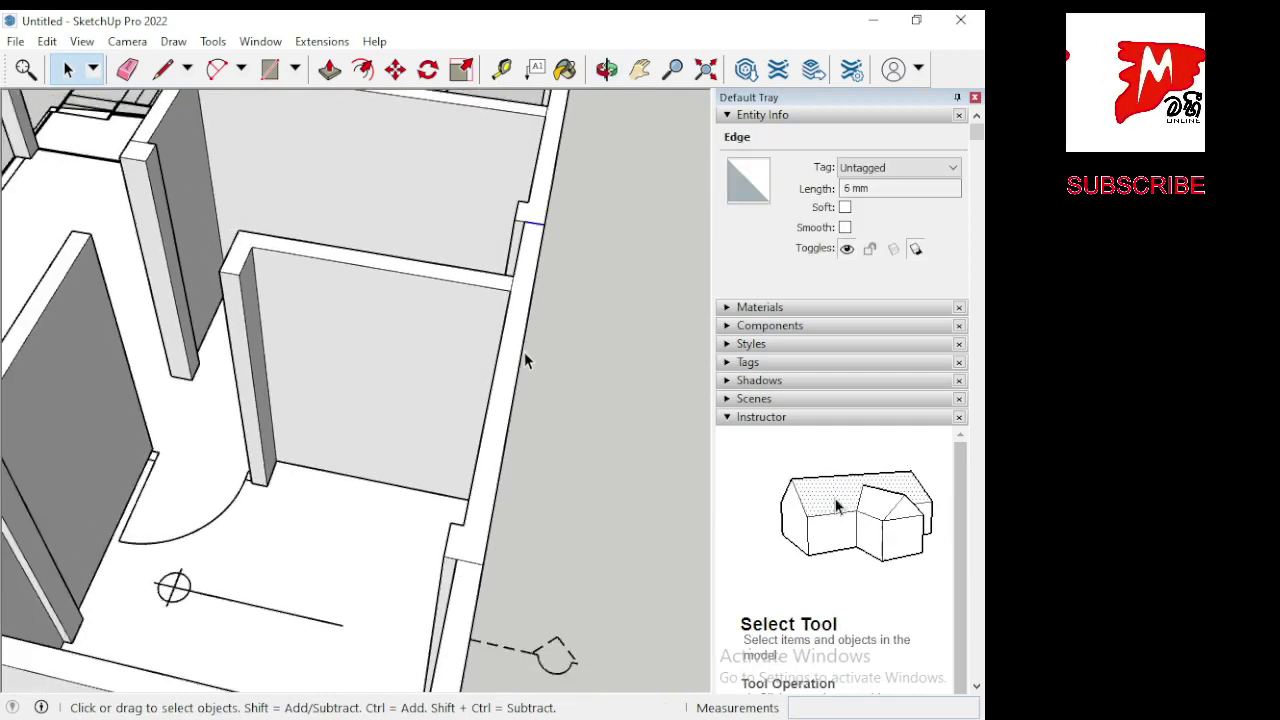
scroll(524, 352, down, 2)
click(528, 363)
scroll(516, 481, down, 2)
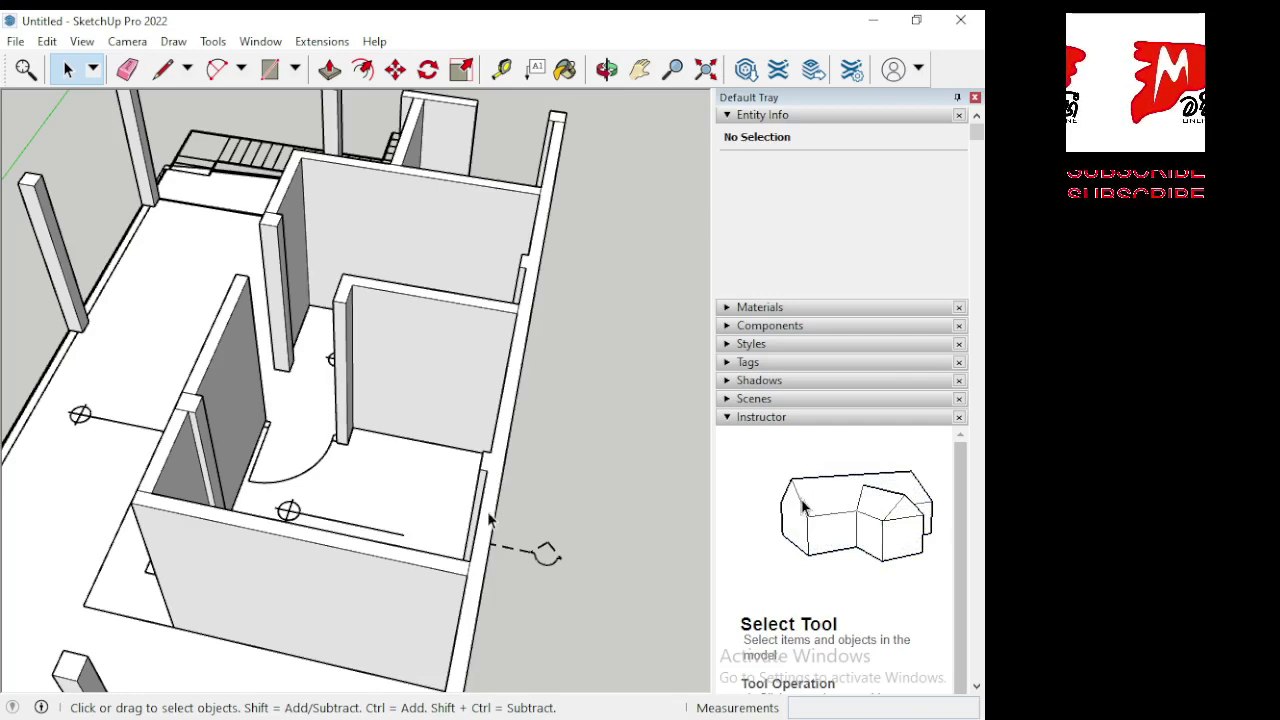
mouse_move(487, 511)
middle_down()
mouse_move(688, 486)
mouse_move(651, 463)
middle_up()
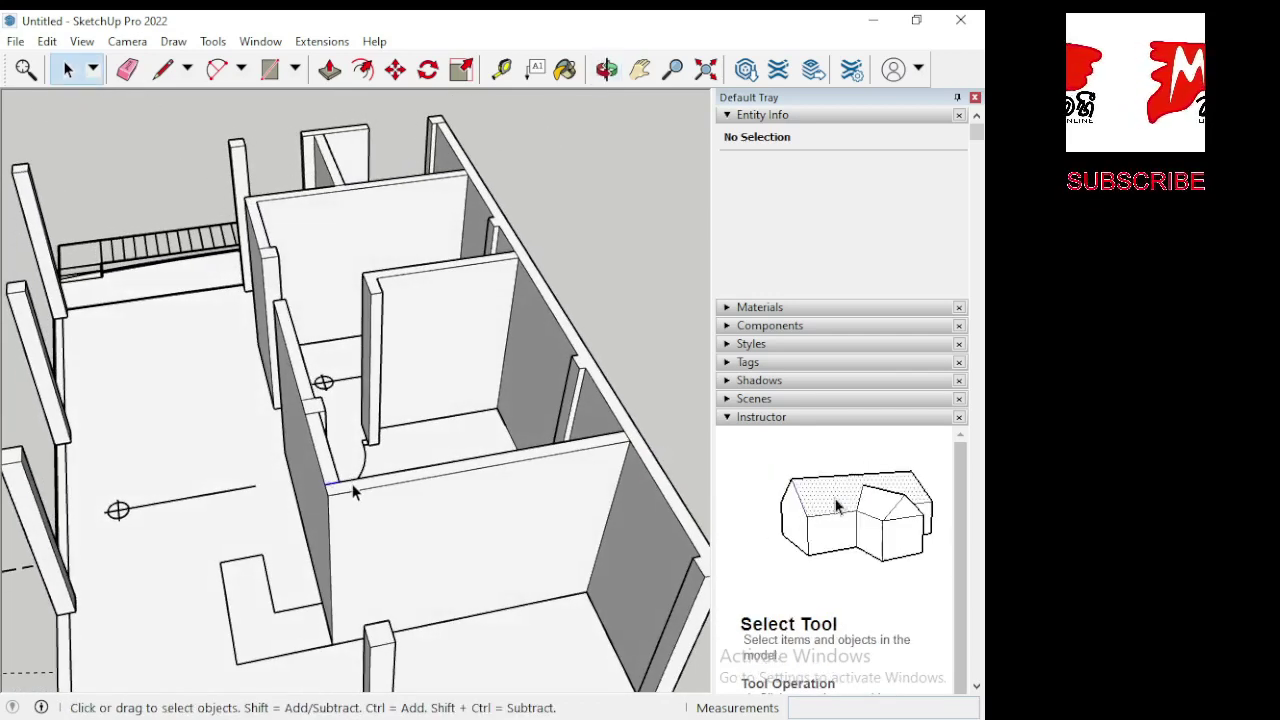
scroll(355, 485, down, 1)
scroll(304, 407, up, 2)
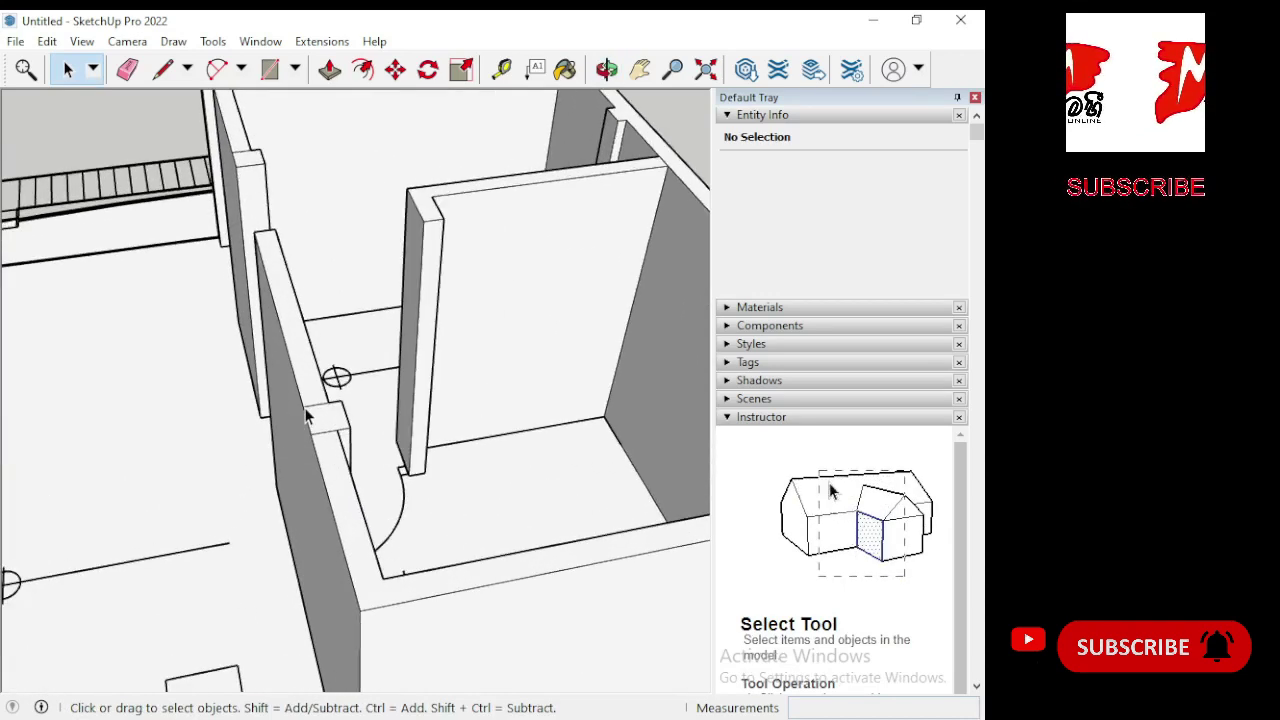
scroll(317, 415, up, 1)
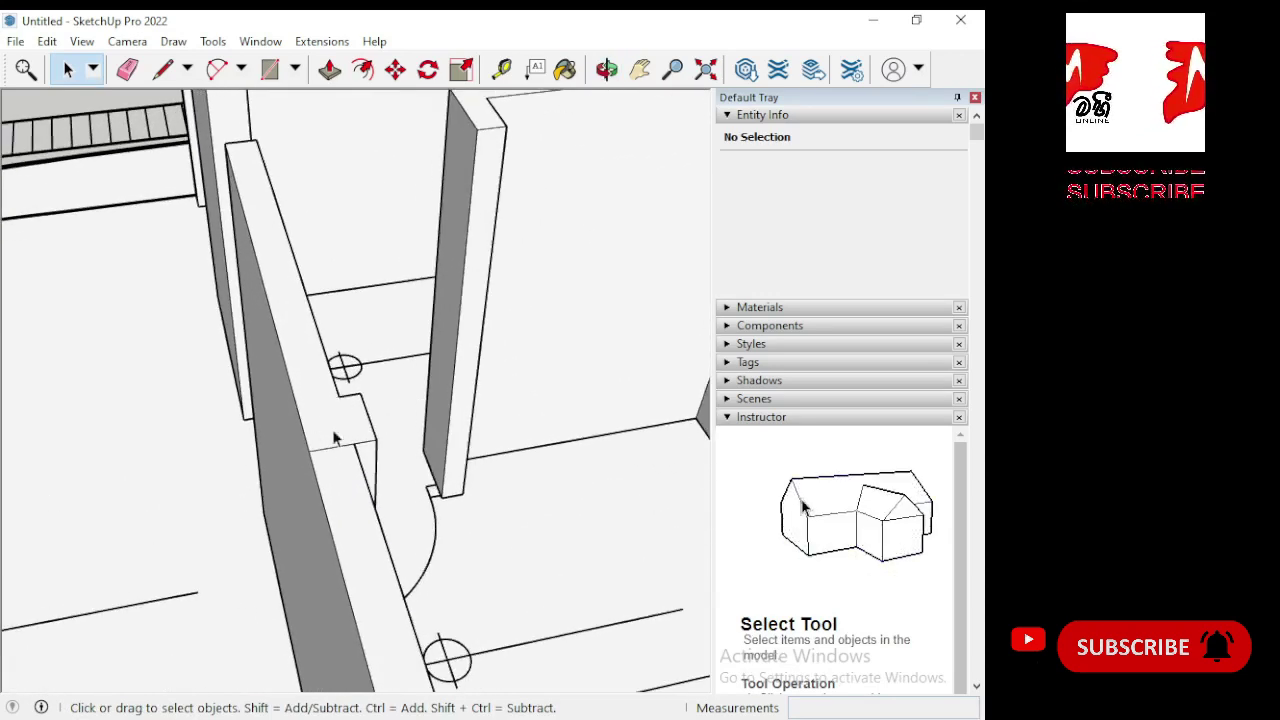
click(337, 446)
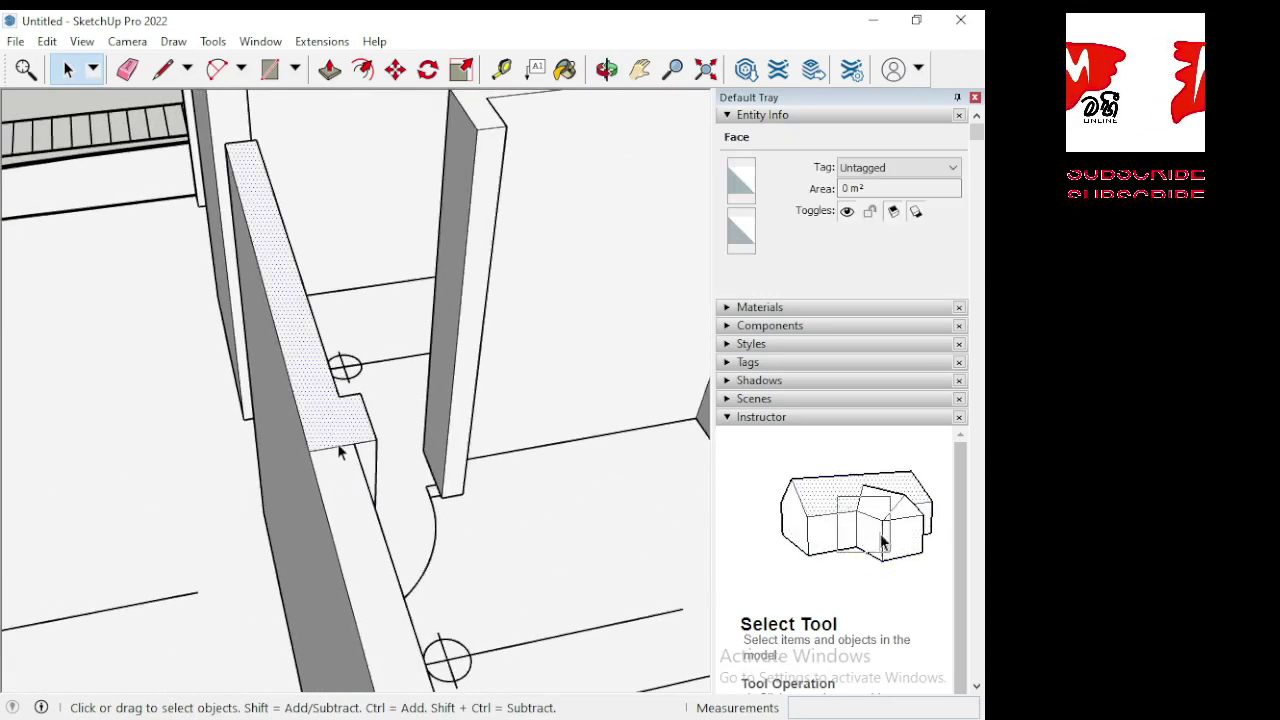
click(446, 484)
scroll(446, 484, down, 3)
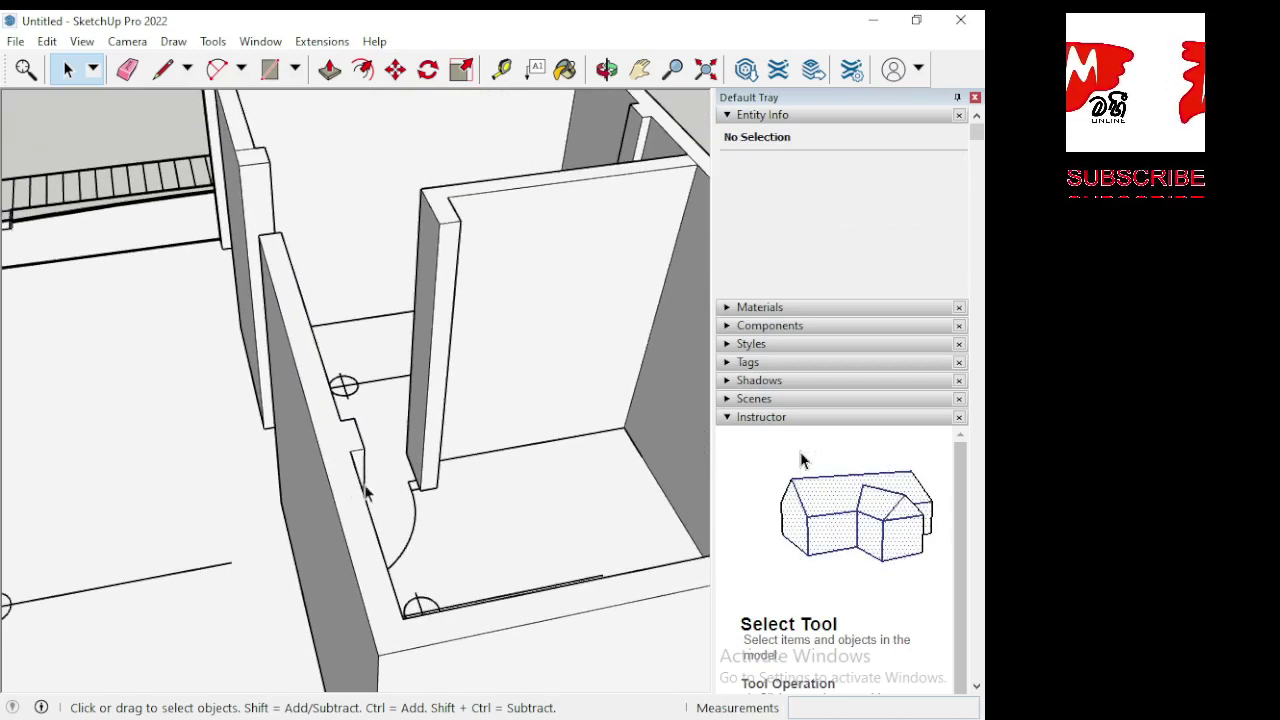
middle_drag(446, 484, 204, 284)
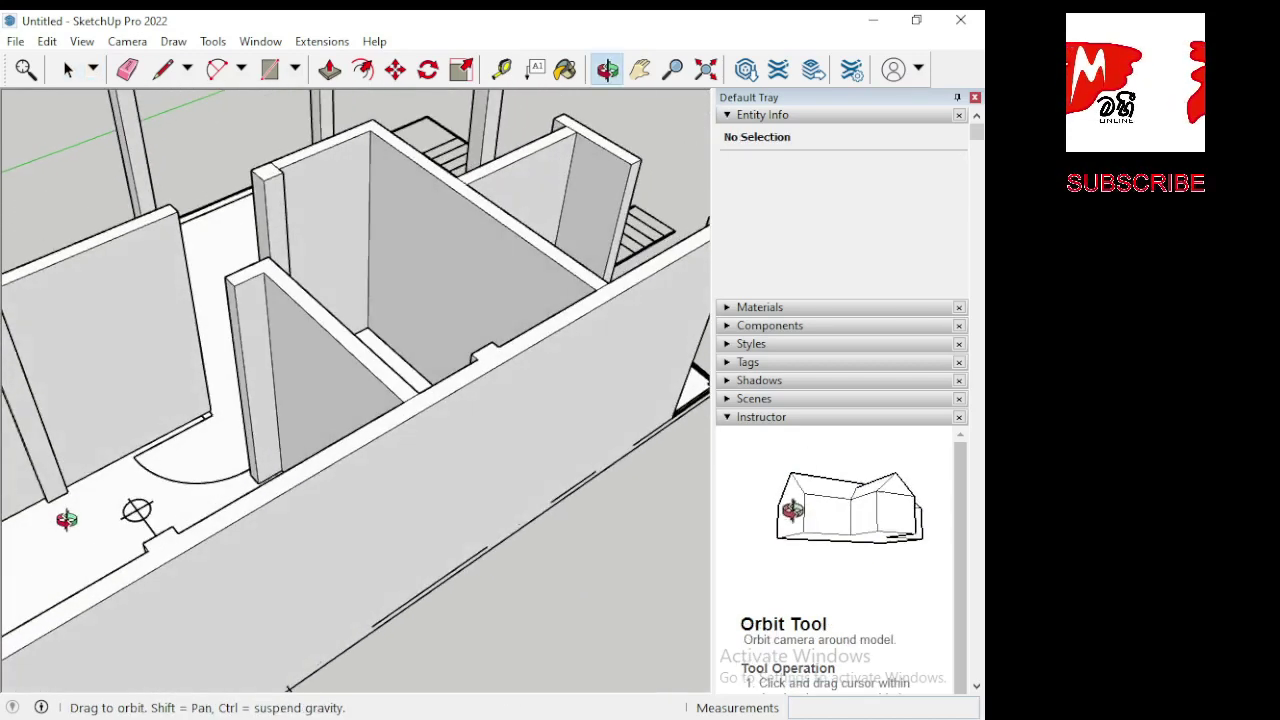
scroll(270, 185, up, 3)
scroll(276, 190, up, 3)
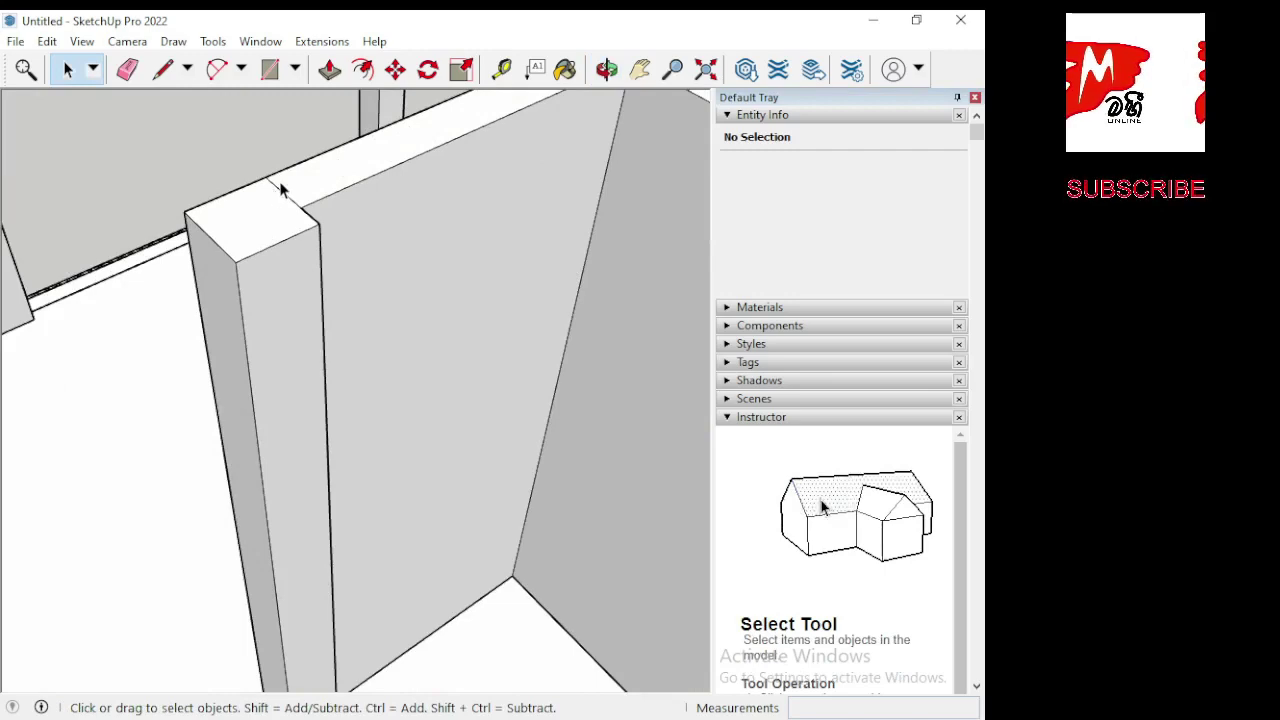
scroll(279, 195, down, 3)
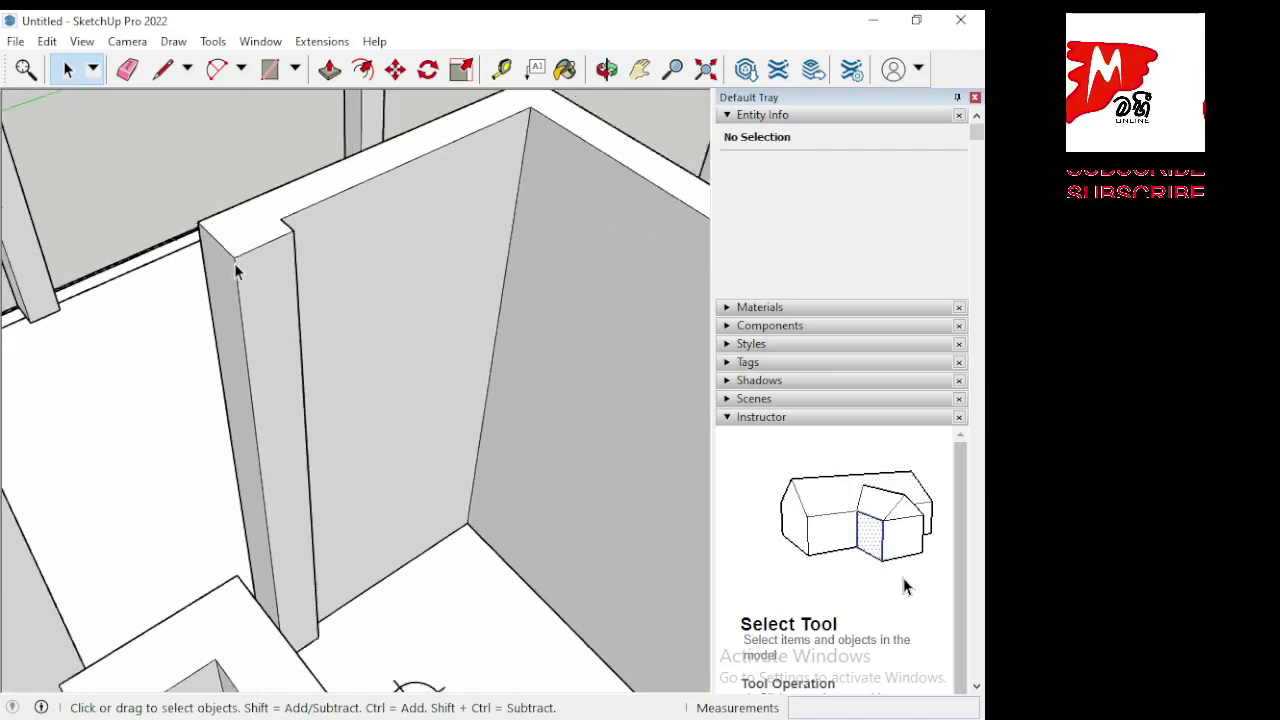
mouse_move(234, 263)
middle_down()
mouse_move(337, 297)
mouse_move(275, 429)
mouse_move(220, 431)
mouse_move(229, 363)
middle_up()
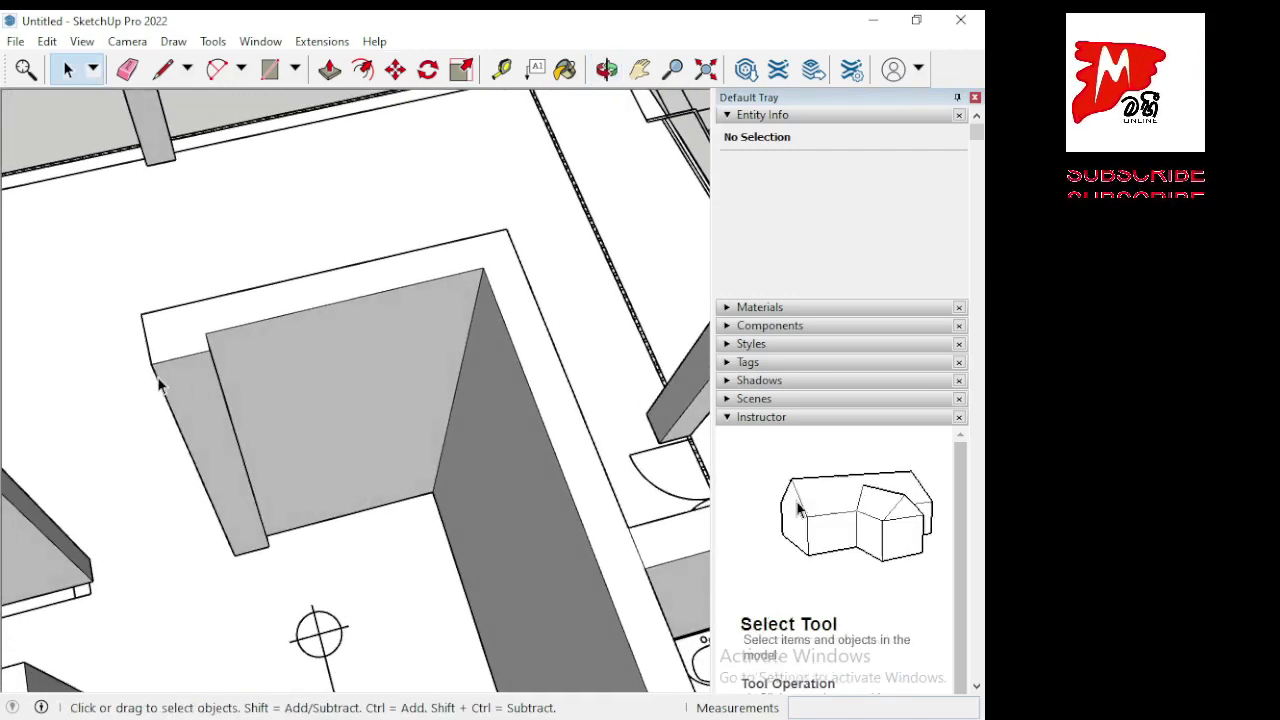
scroll(229, 363, down, 2)
scroll(229, 363, down, 2)
scroll(397, 455, up, 2)
scroll(396, 457, up, 1)
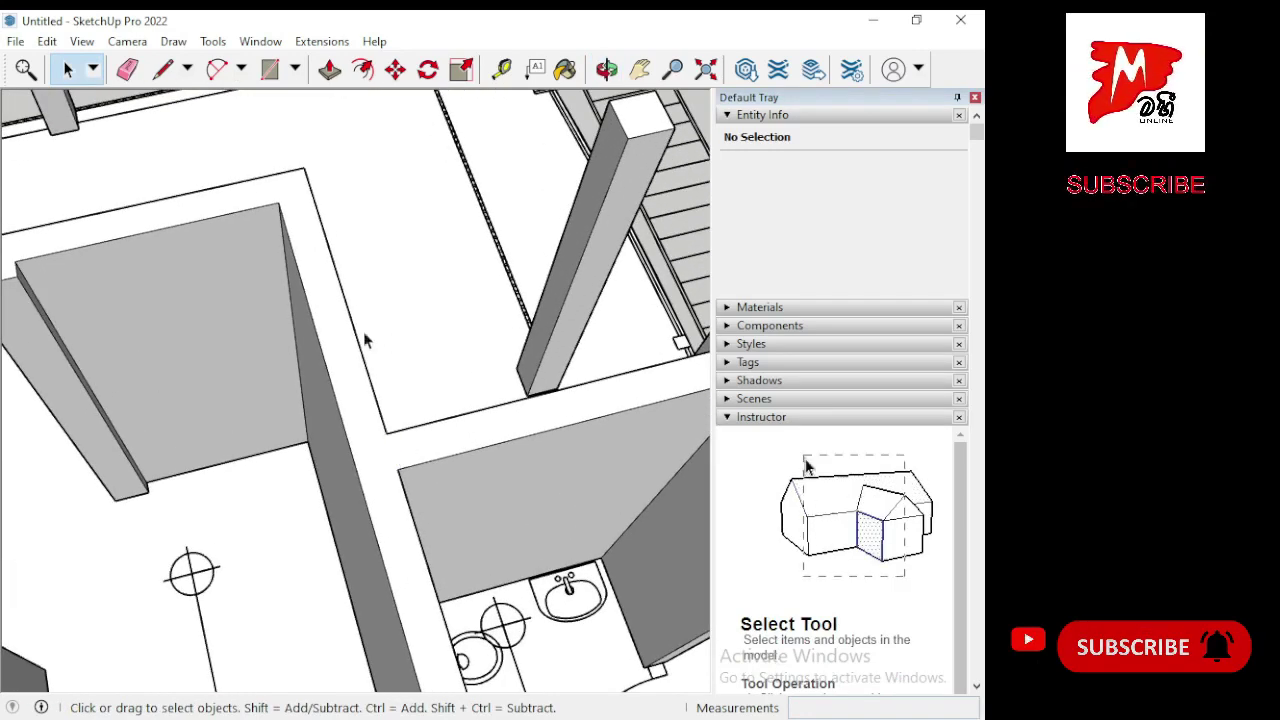
scroll(365, 340, down, 2)
scroll(349, 343, down, 1)
scroll(575, 358, up, 3)
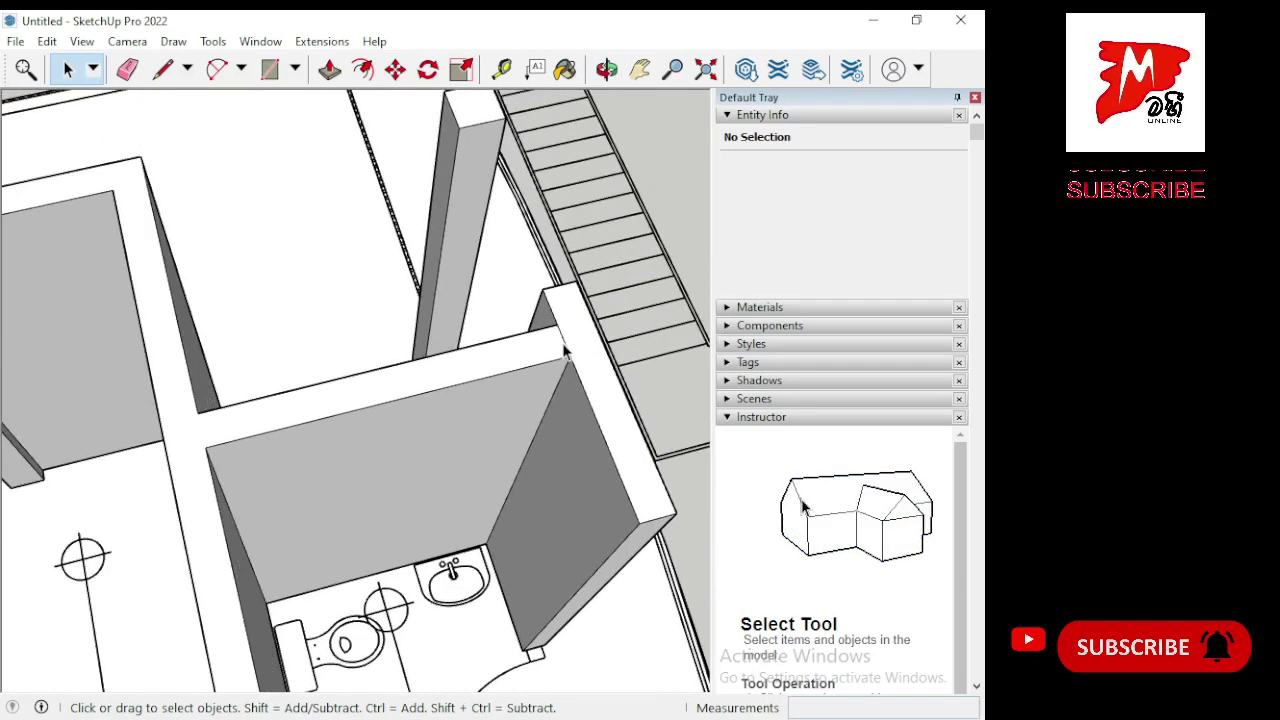
scroll(462, 320, down, 2)
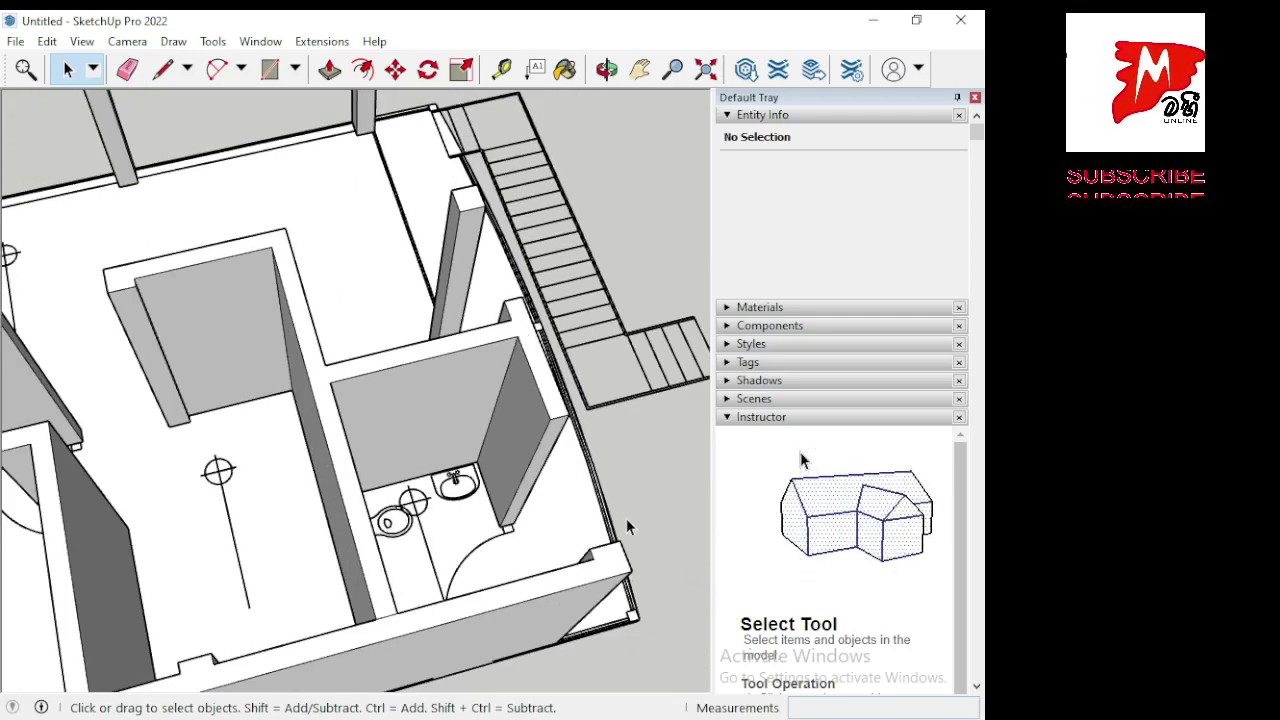
scroll(626, 516, down, 2)
scroll(624, 512, down, 1)
scroll(300, 637, up, 3)
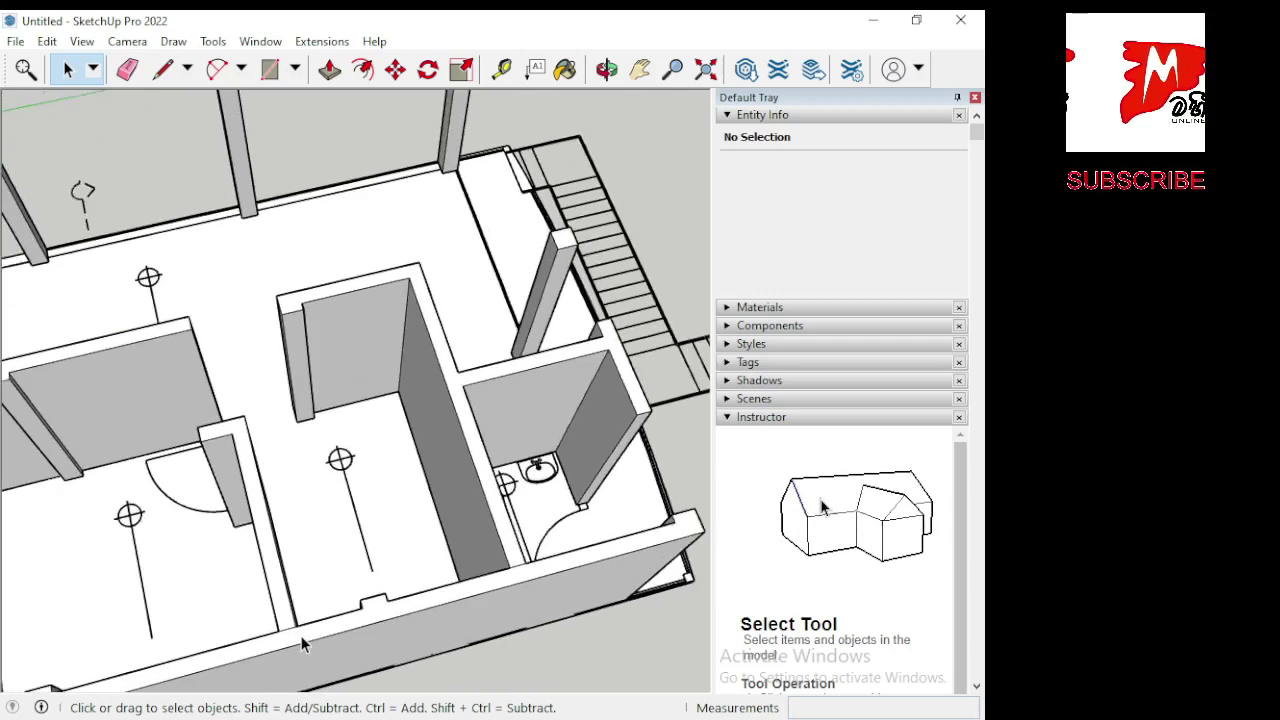
scroll(300, 637, up, 1)
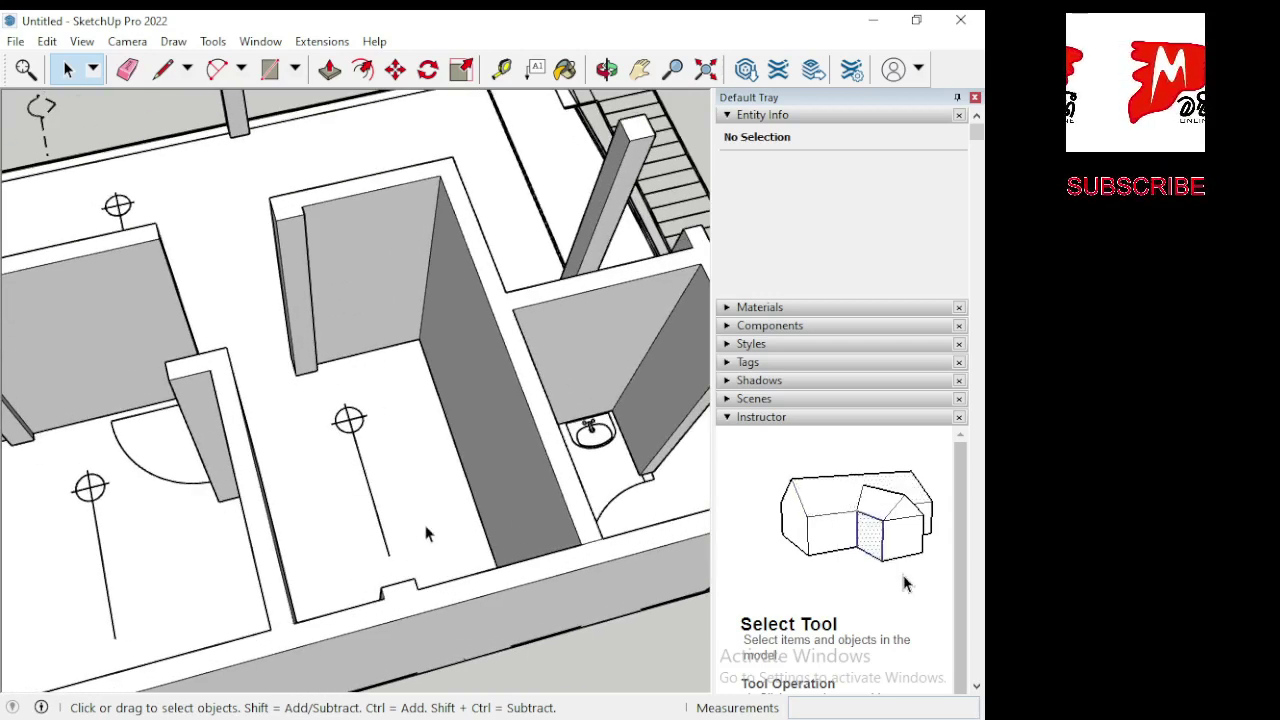
scroll(440, 520, down, 2)
scroll(457, 508, down, 2)
scroll(457, 514, down, 2)
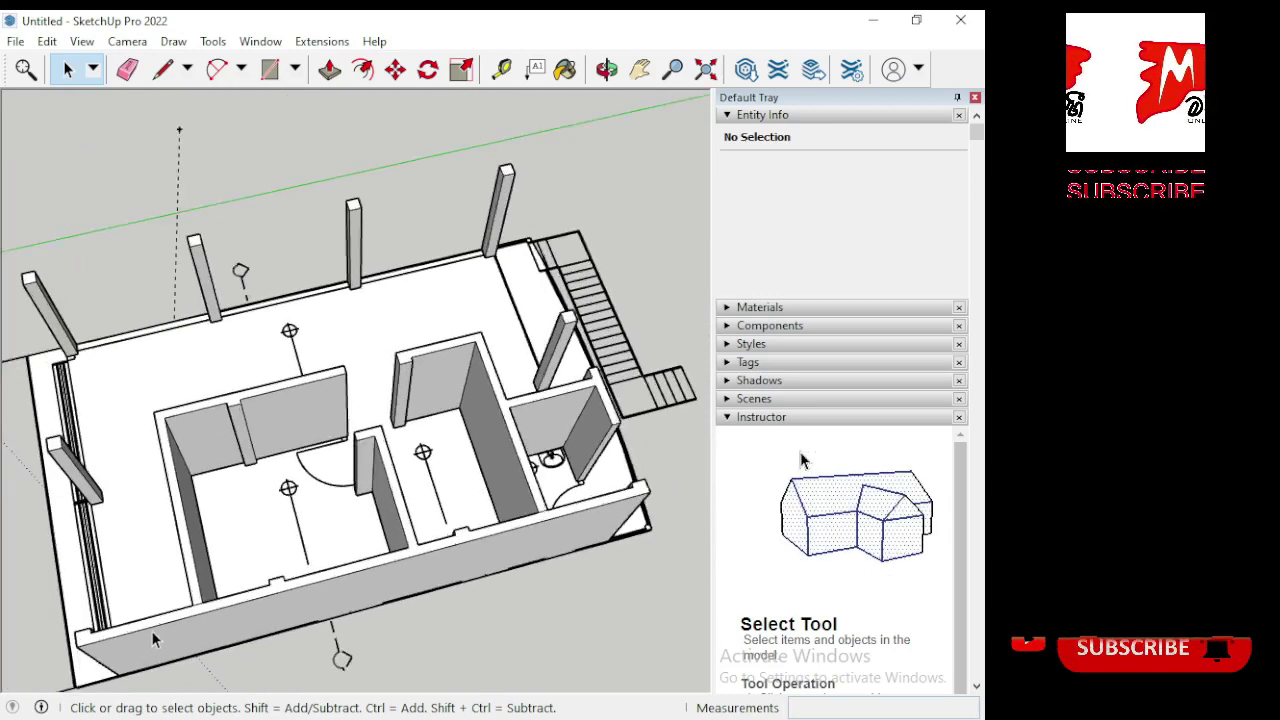
scroll(151, 630, up, 2)
scroll(165, 585, up, 1)
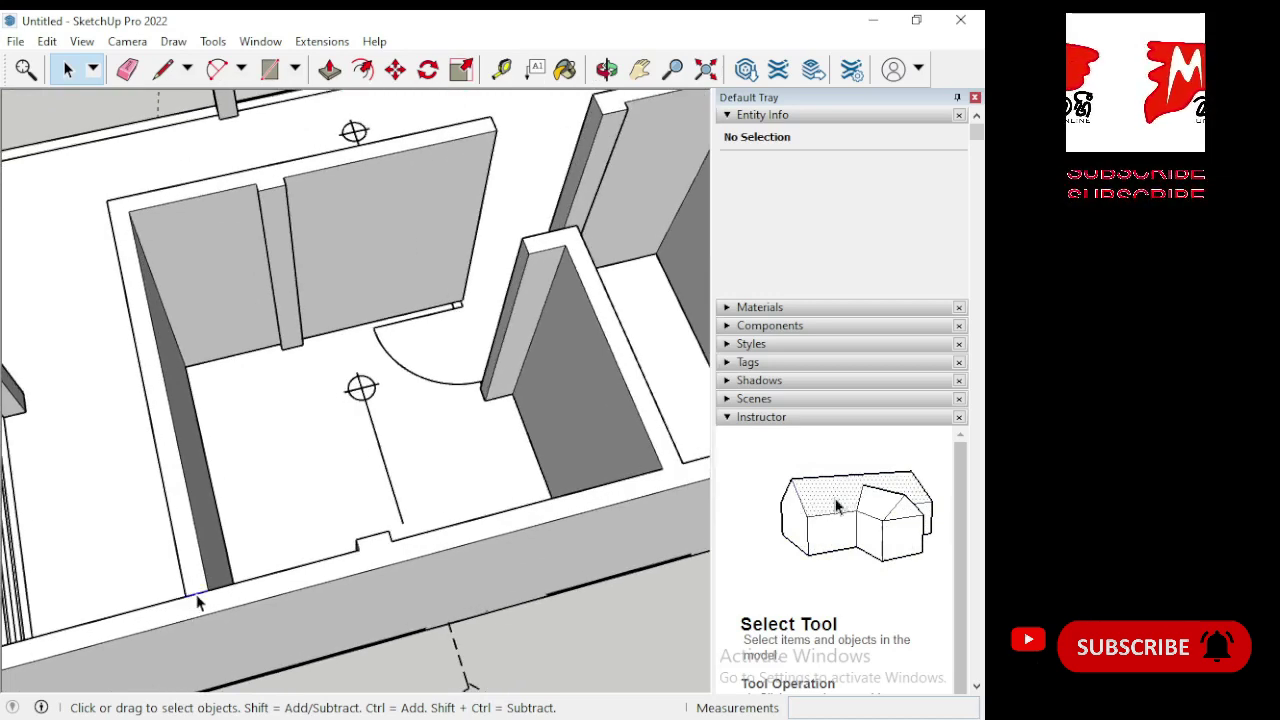
scroll(320, 590, down, 1)
scroll(344, 578, down, 1)
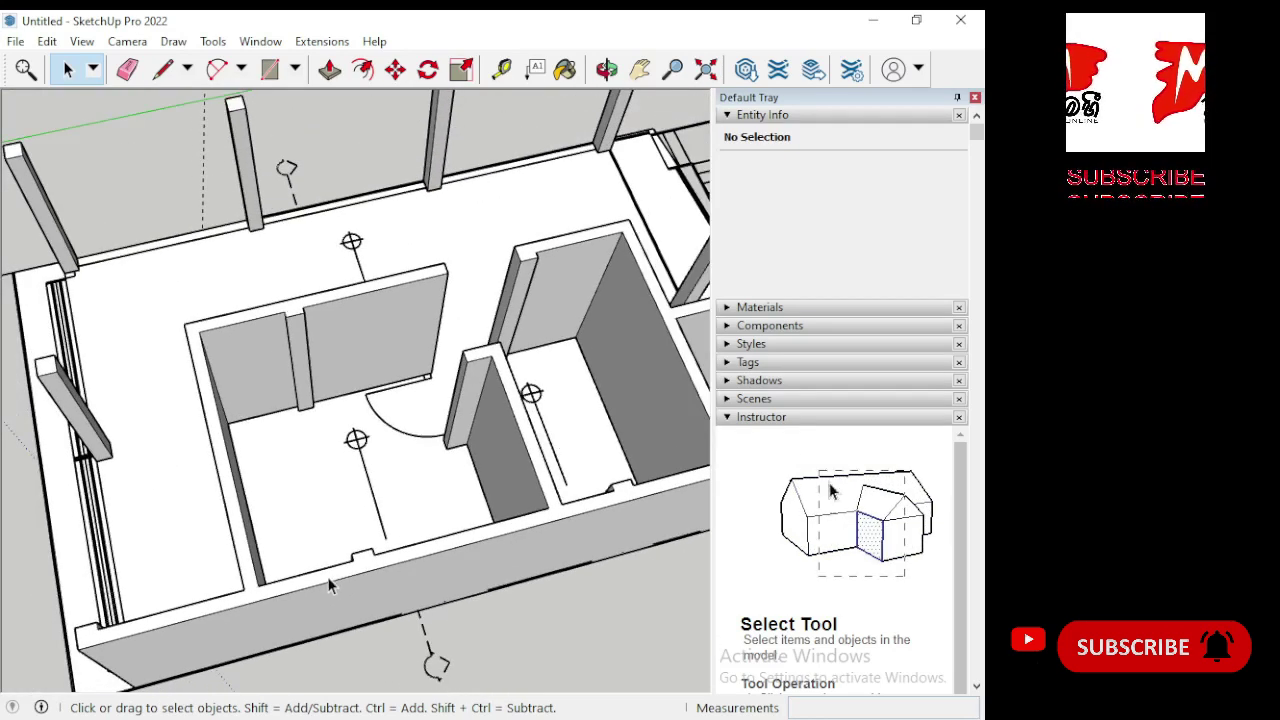
scroll(330, 586, down, 2)
scroll(374, 632, down, 1)
mouse_move(374, 632)
middle_down()
mouse_move(122, 405)
mouse_move(160, 430)
middle_up()
mouse_move(602, 586)
middle_down()
mouse_move(514, 474)
mouse_move(157, 414)
middle_up()
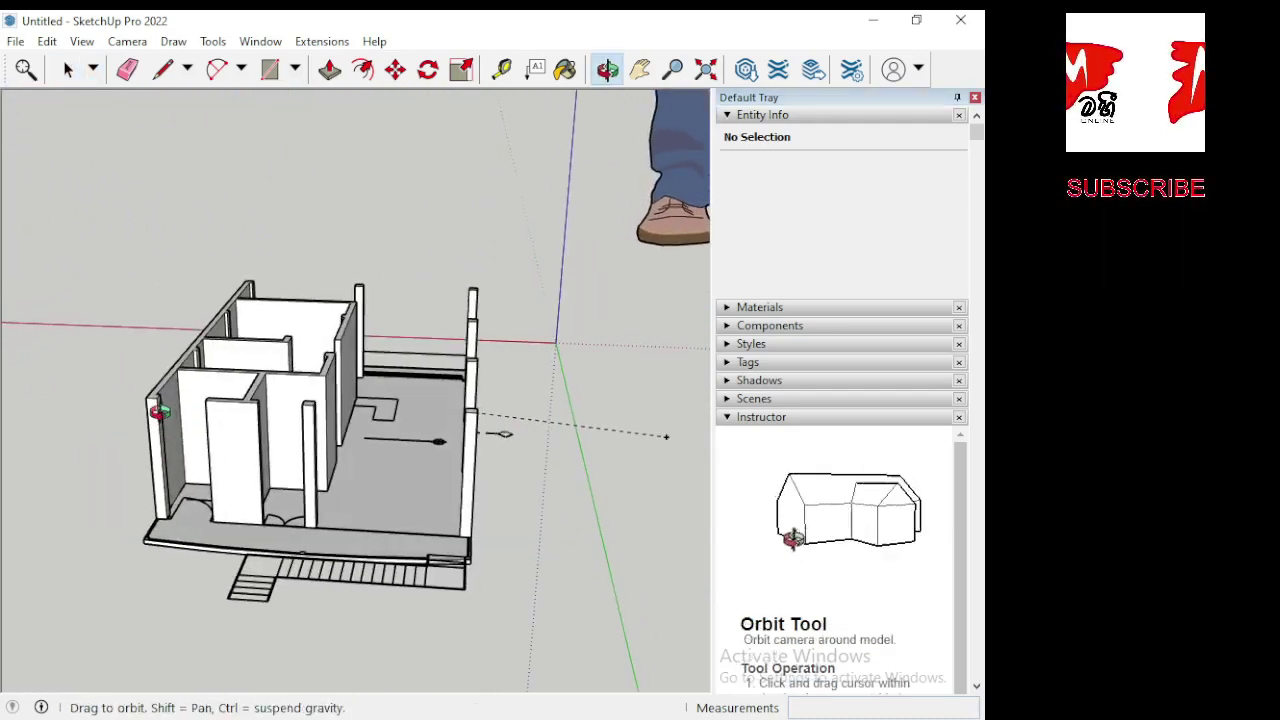
mouse_move(610, 466)
middle_down()
mouse_move(286, 451)
mouse_move(194, 491)
mouse_move(62, 497)
mouse_move(209, 494)
middle_up()
mouse_move(287, 477)
mouse_down()
mouse_move(317, 434)
mouse_move(263, 531)
mouse_move(148, 553)
mouse_move(229, 523)
mouse_move(363, 523)
mouse_up()
key(space)
scroll(384, 379, down, 2)
mouse_move(392, 383)
middle_down()
mouse_move(394, 668)
mouse_move(583, 603)
mouse_move(410, 373)
mouse_move(400, 574)
mouse_move(131, 342)
mouse_move(434, 432)
mouse_move(443, 374)
middle_up()
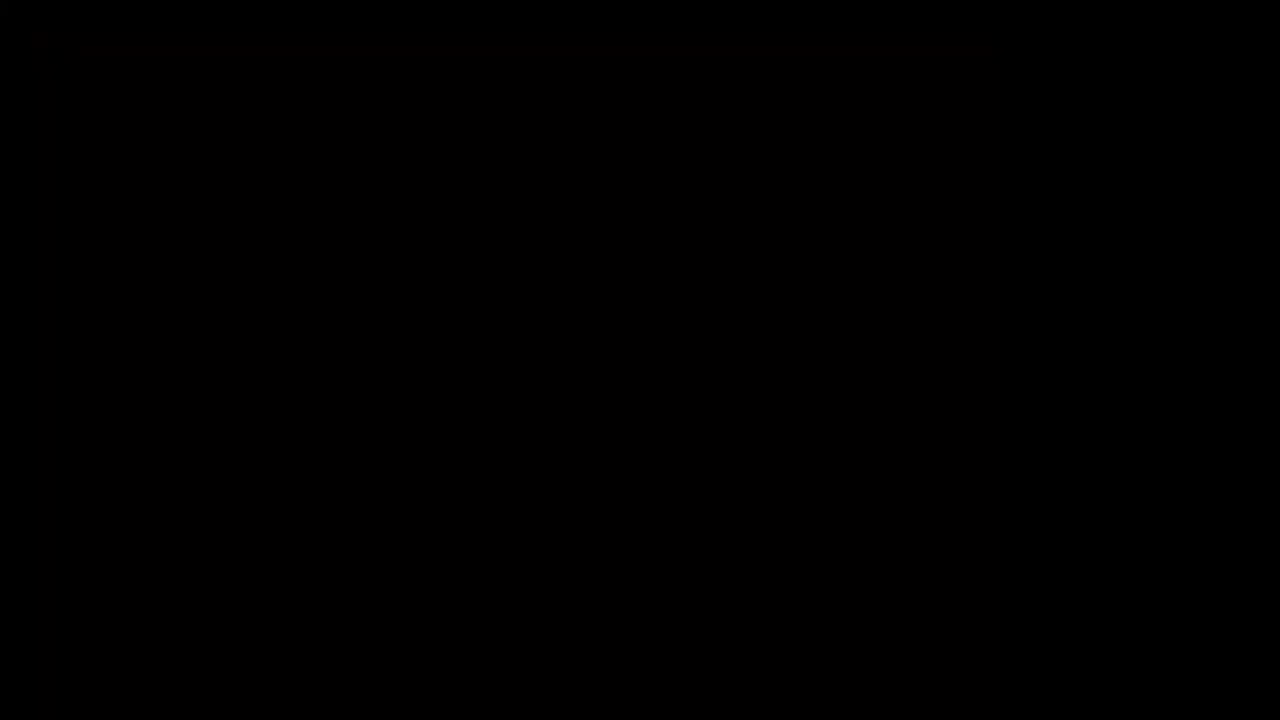